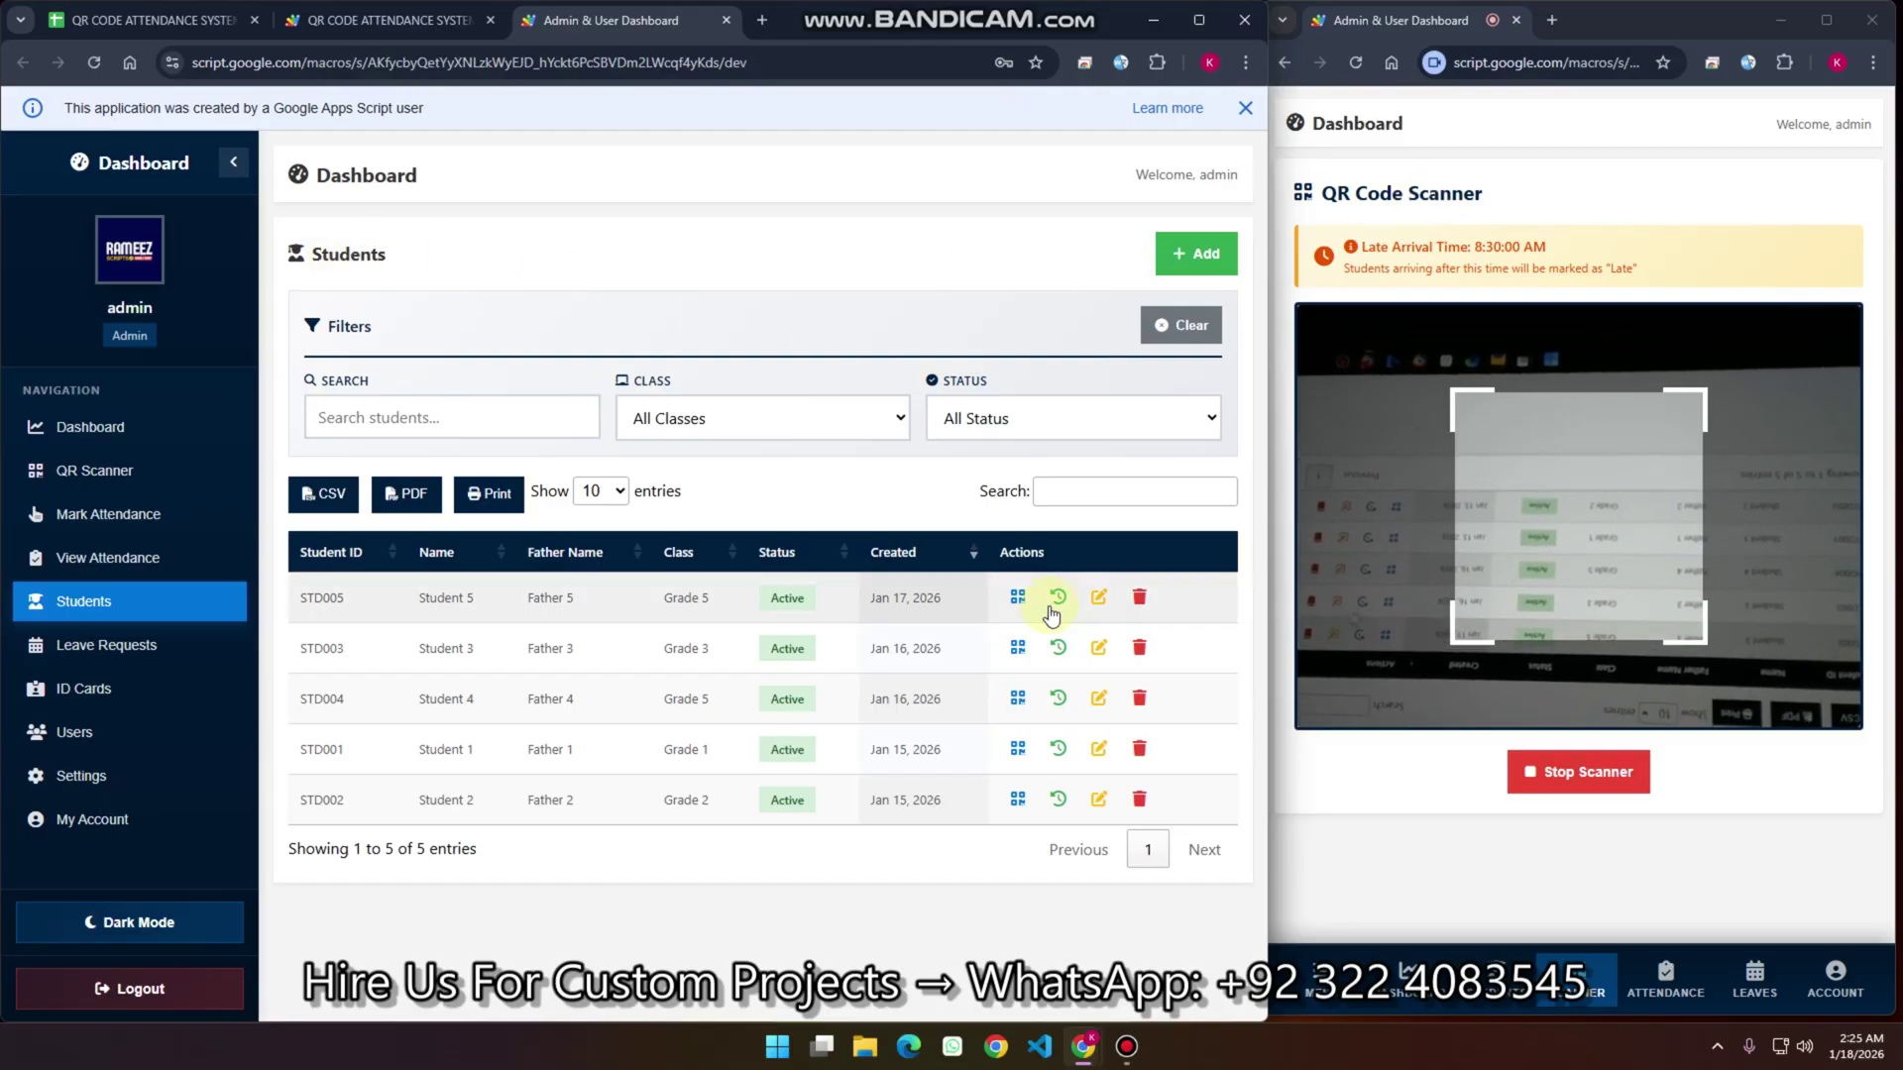
Display STD005's QR code so the scanner marks Student 5 as a late arrival
{"action": "left_click", "coordinate": [1017, 598]}
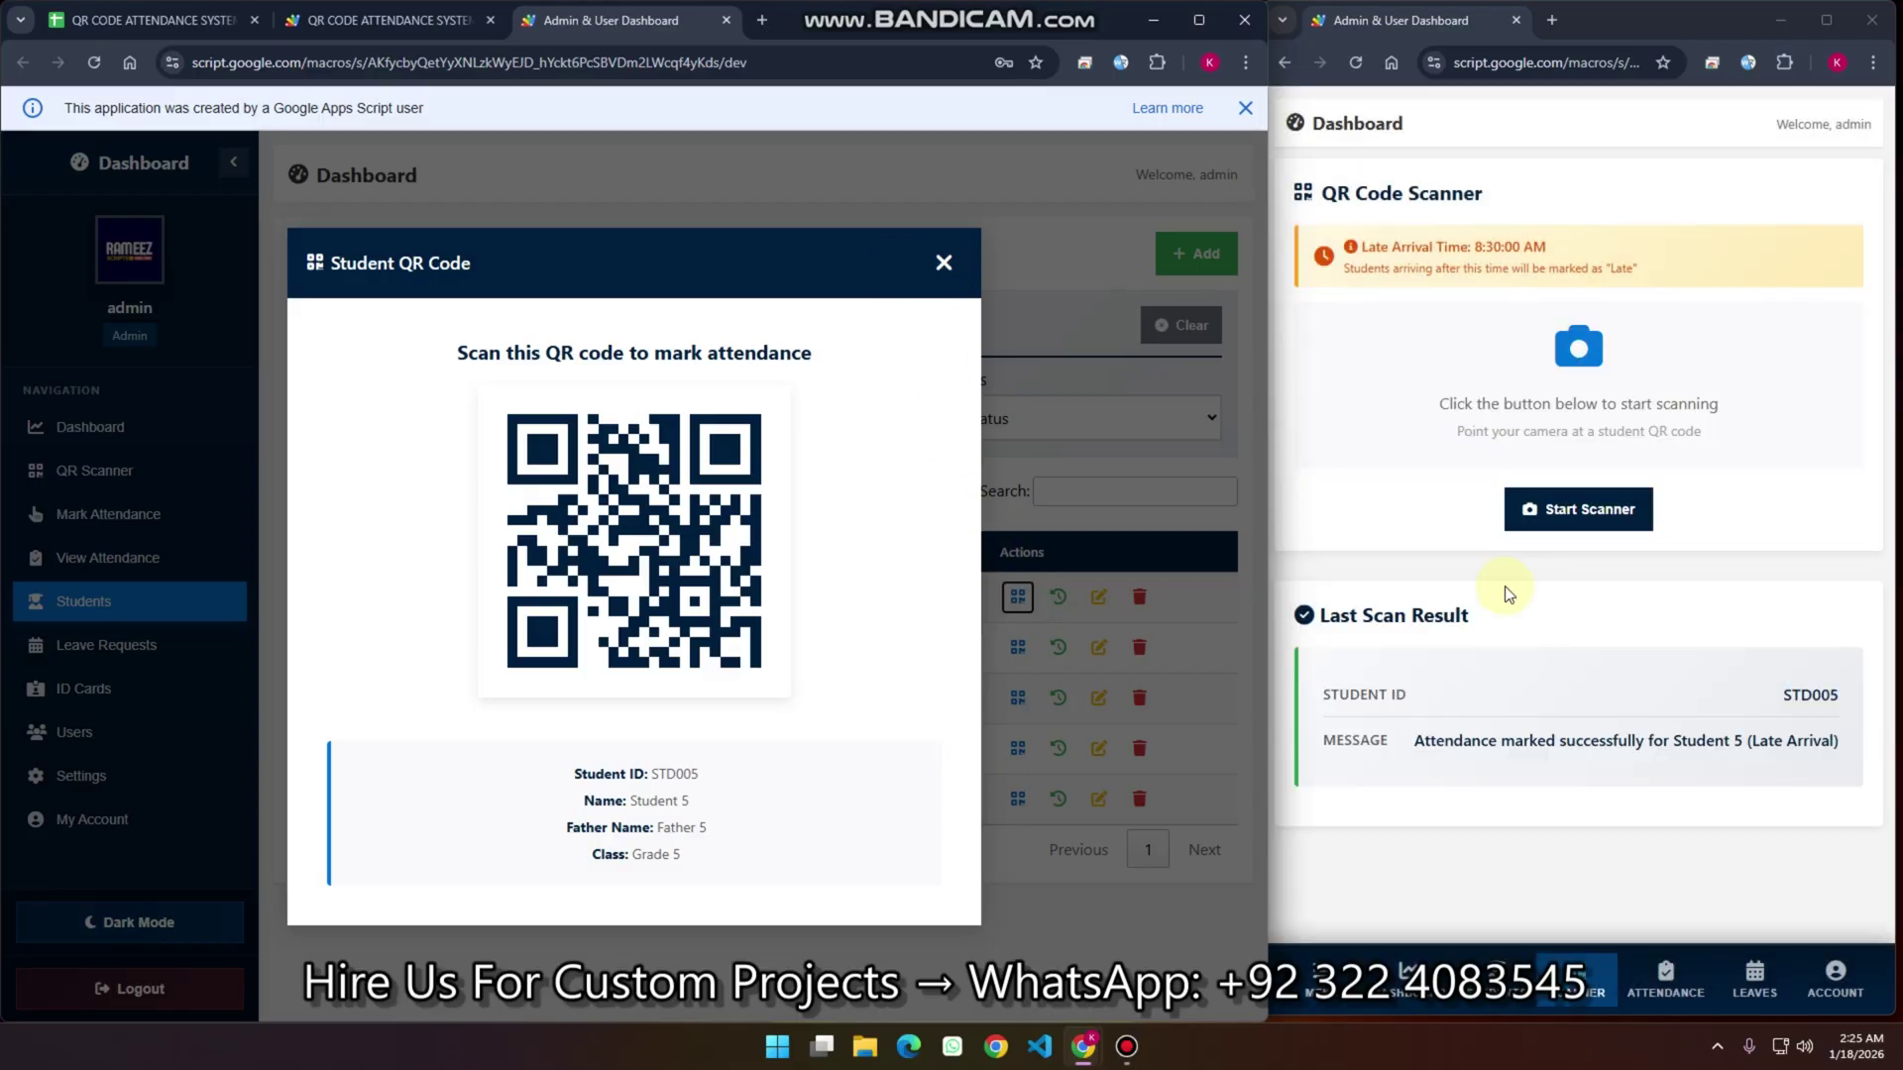
{"action": "left_click", "coordinate": [148, 21]}
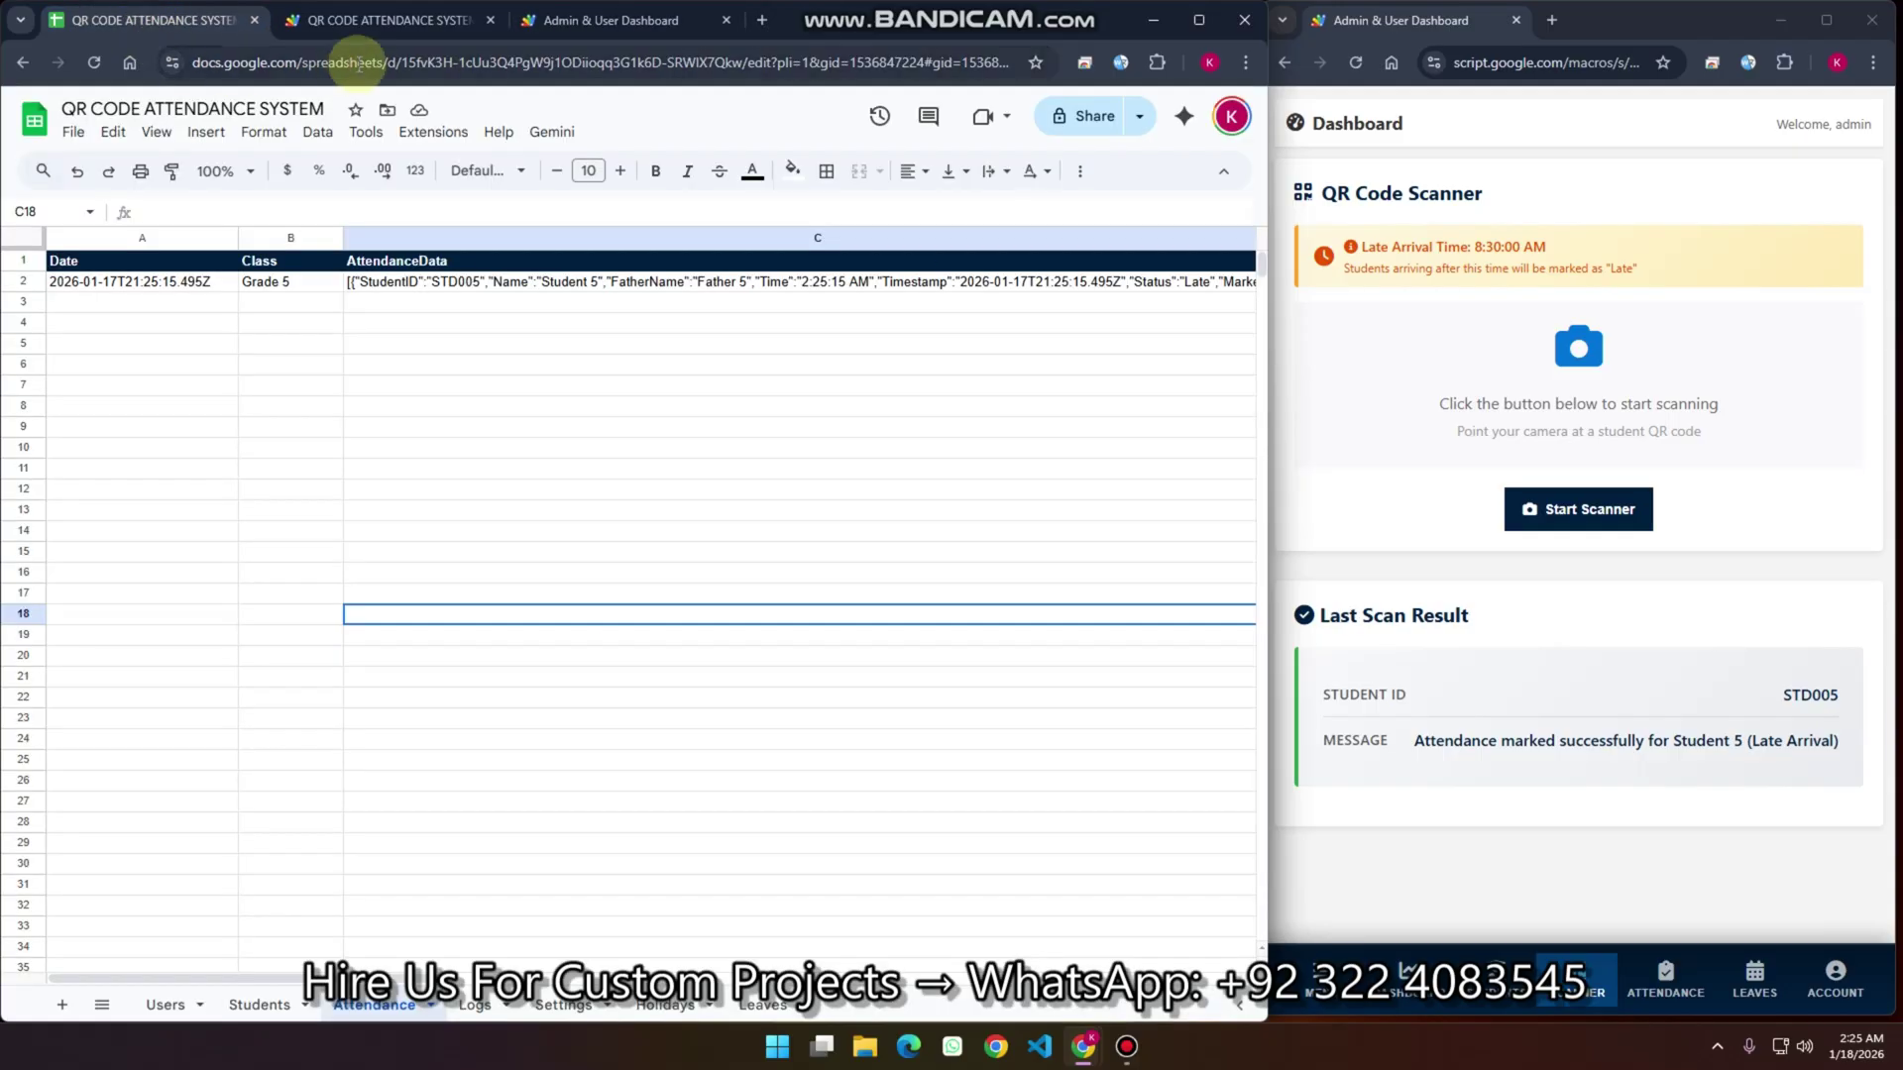
Close Student 5's QR code view and dismiss the Apps Script notice in the web app
{"action": "left_click", "coordinate": [601, 22]}
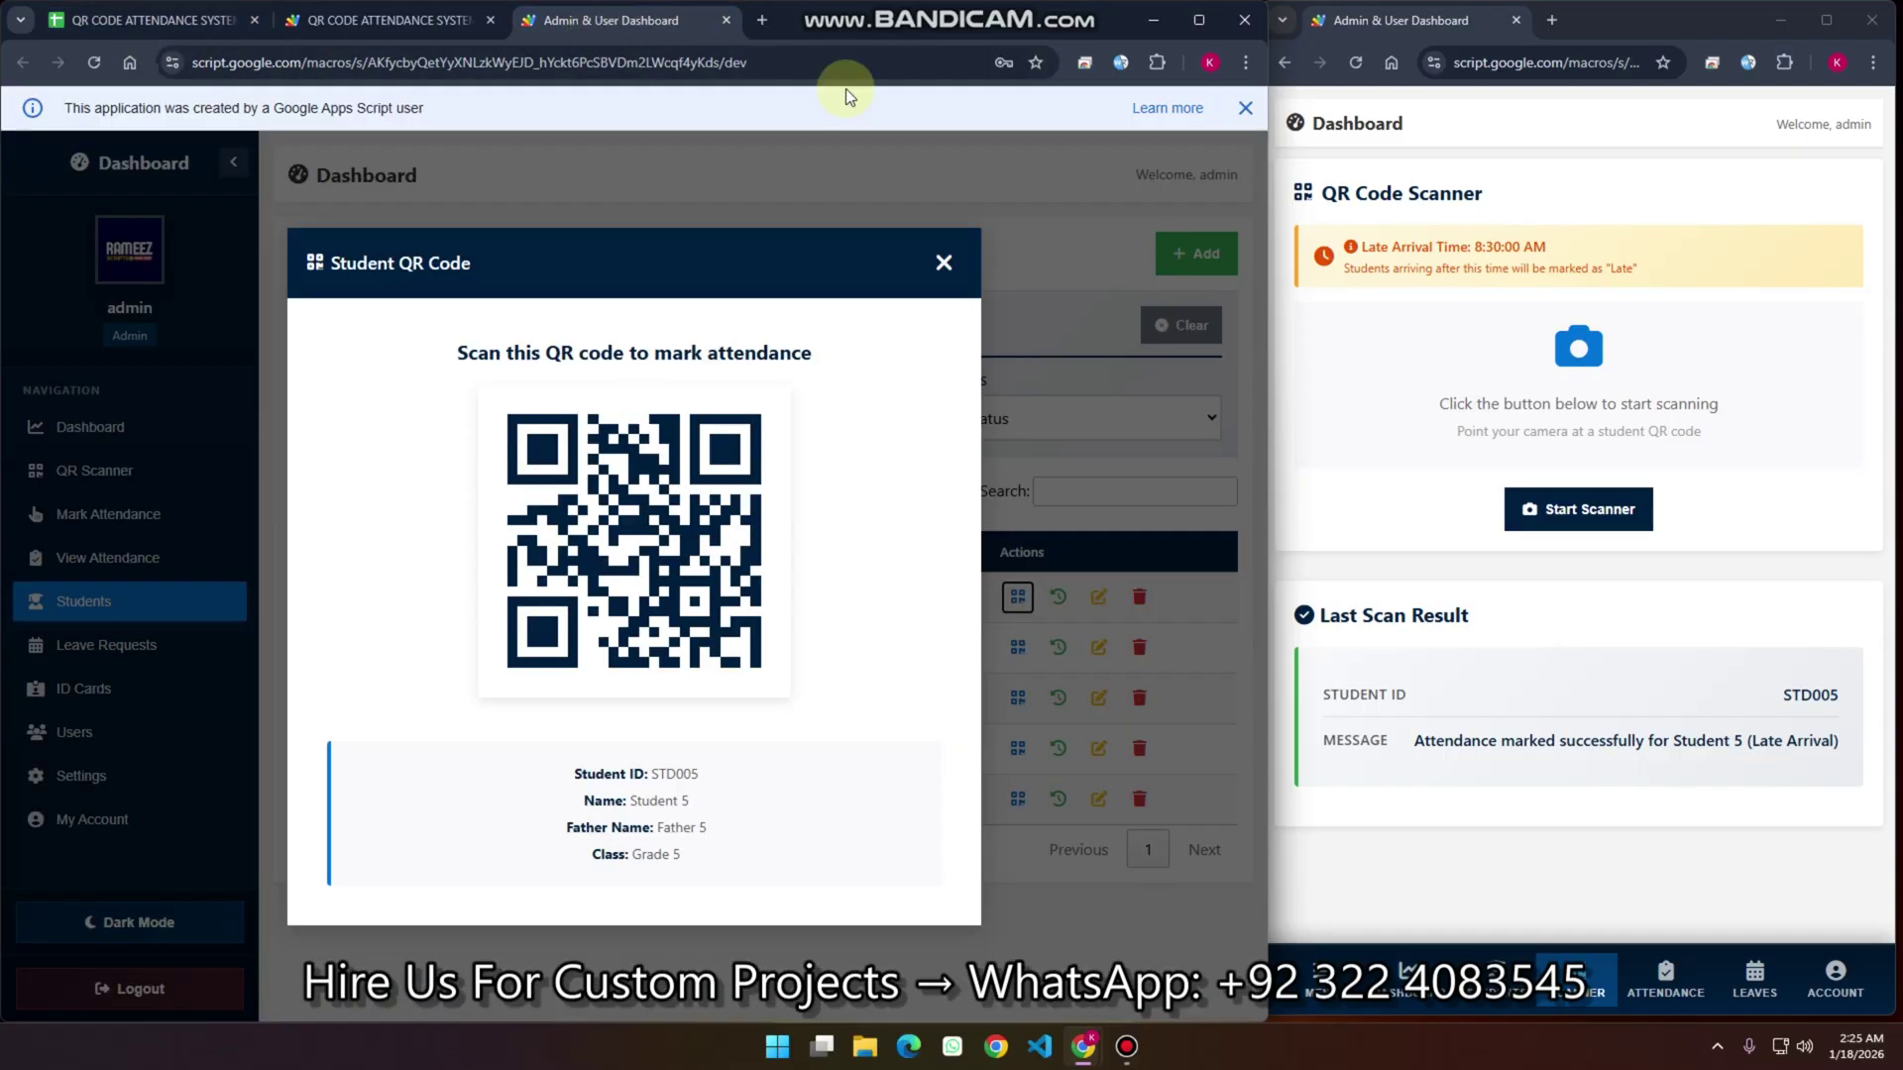
{"action": "left_click", "coordinate": [942, 260]}
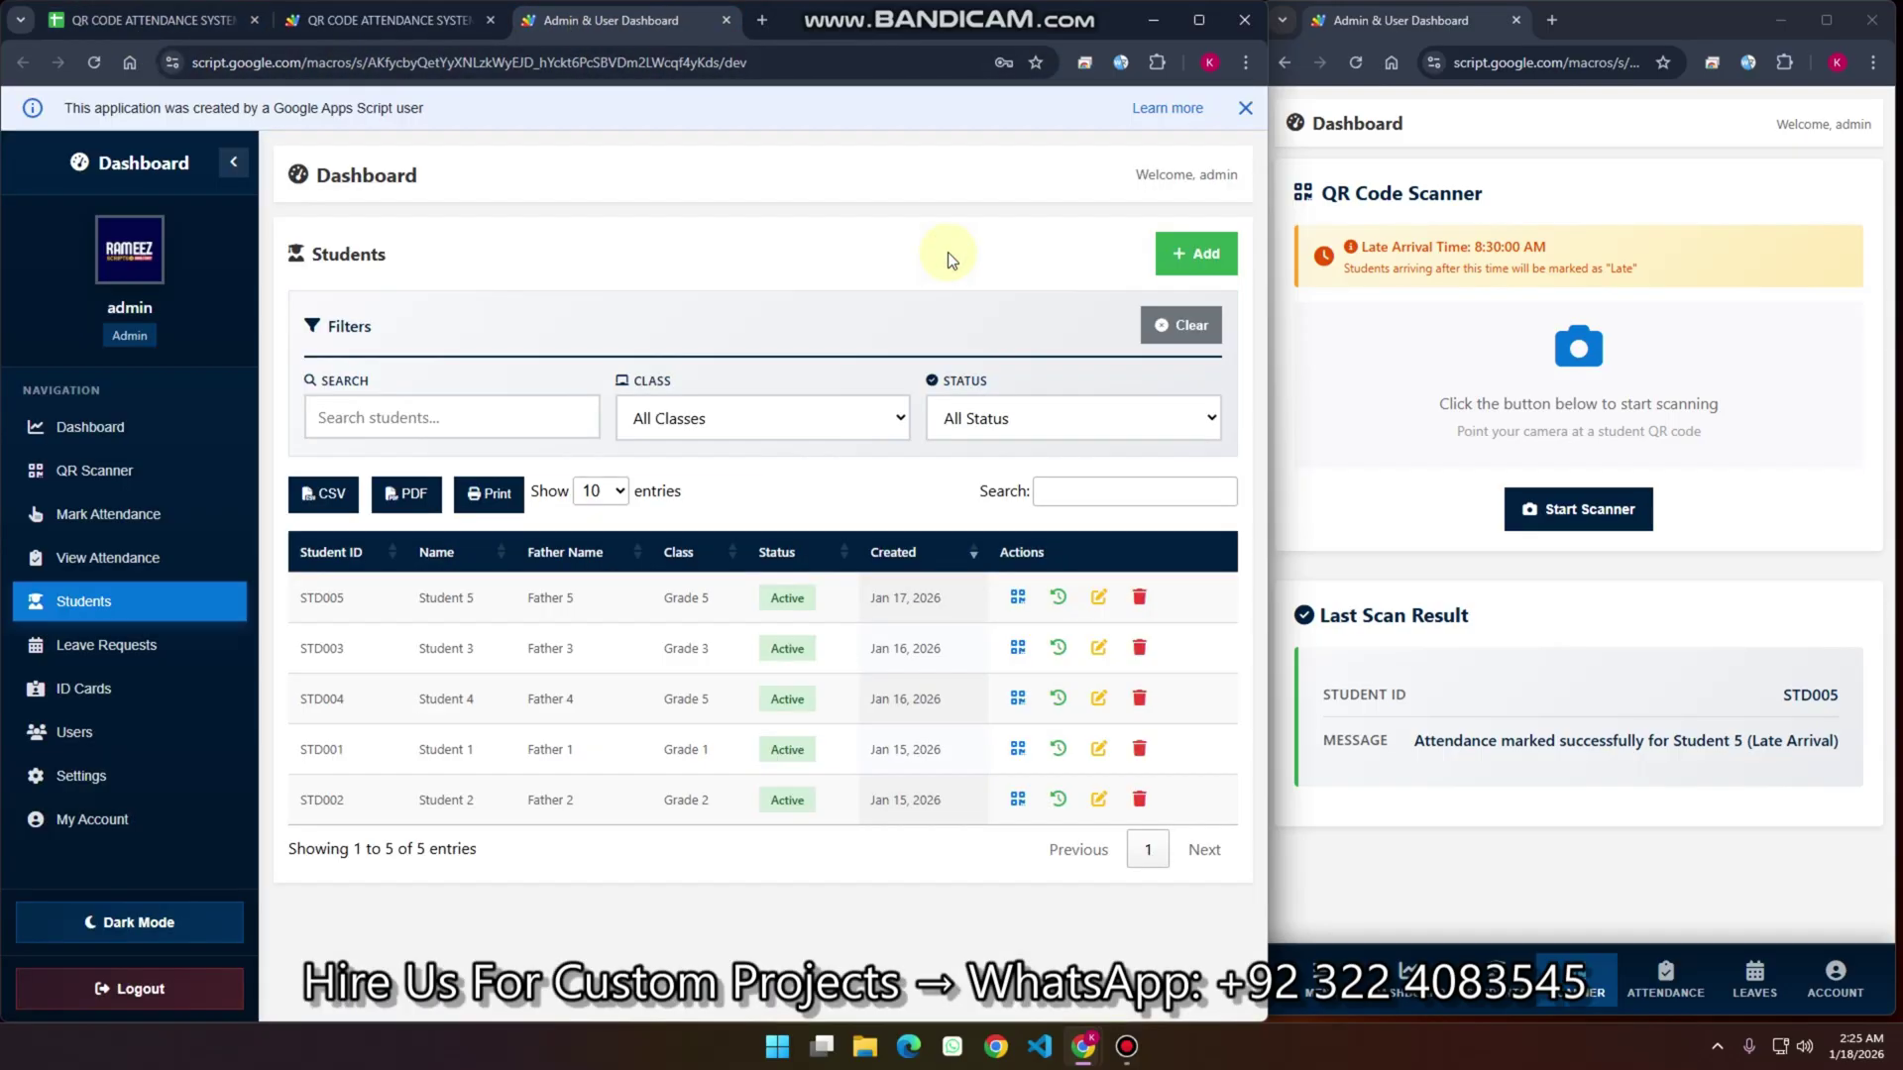
{"action": "left_click", "coordinate": [1245, 110]}
Check the Users sheet's Teacher role in D3, then return to the Students page
{"action": "left_click", "coordinate": [157, 26]}
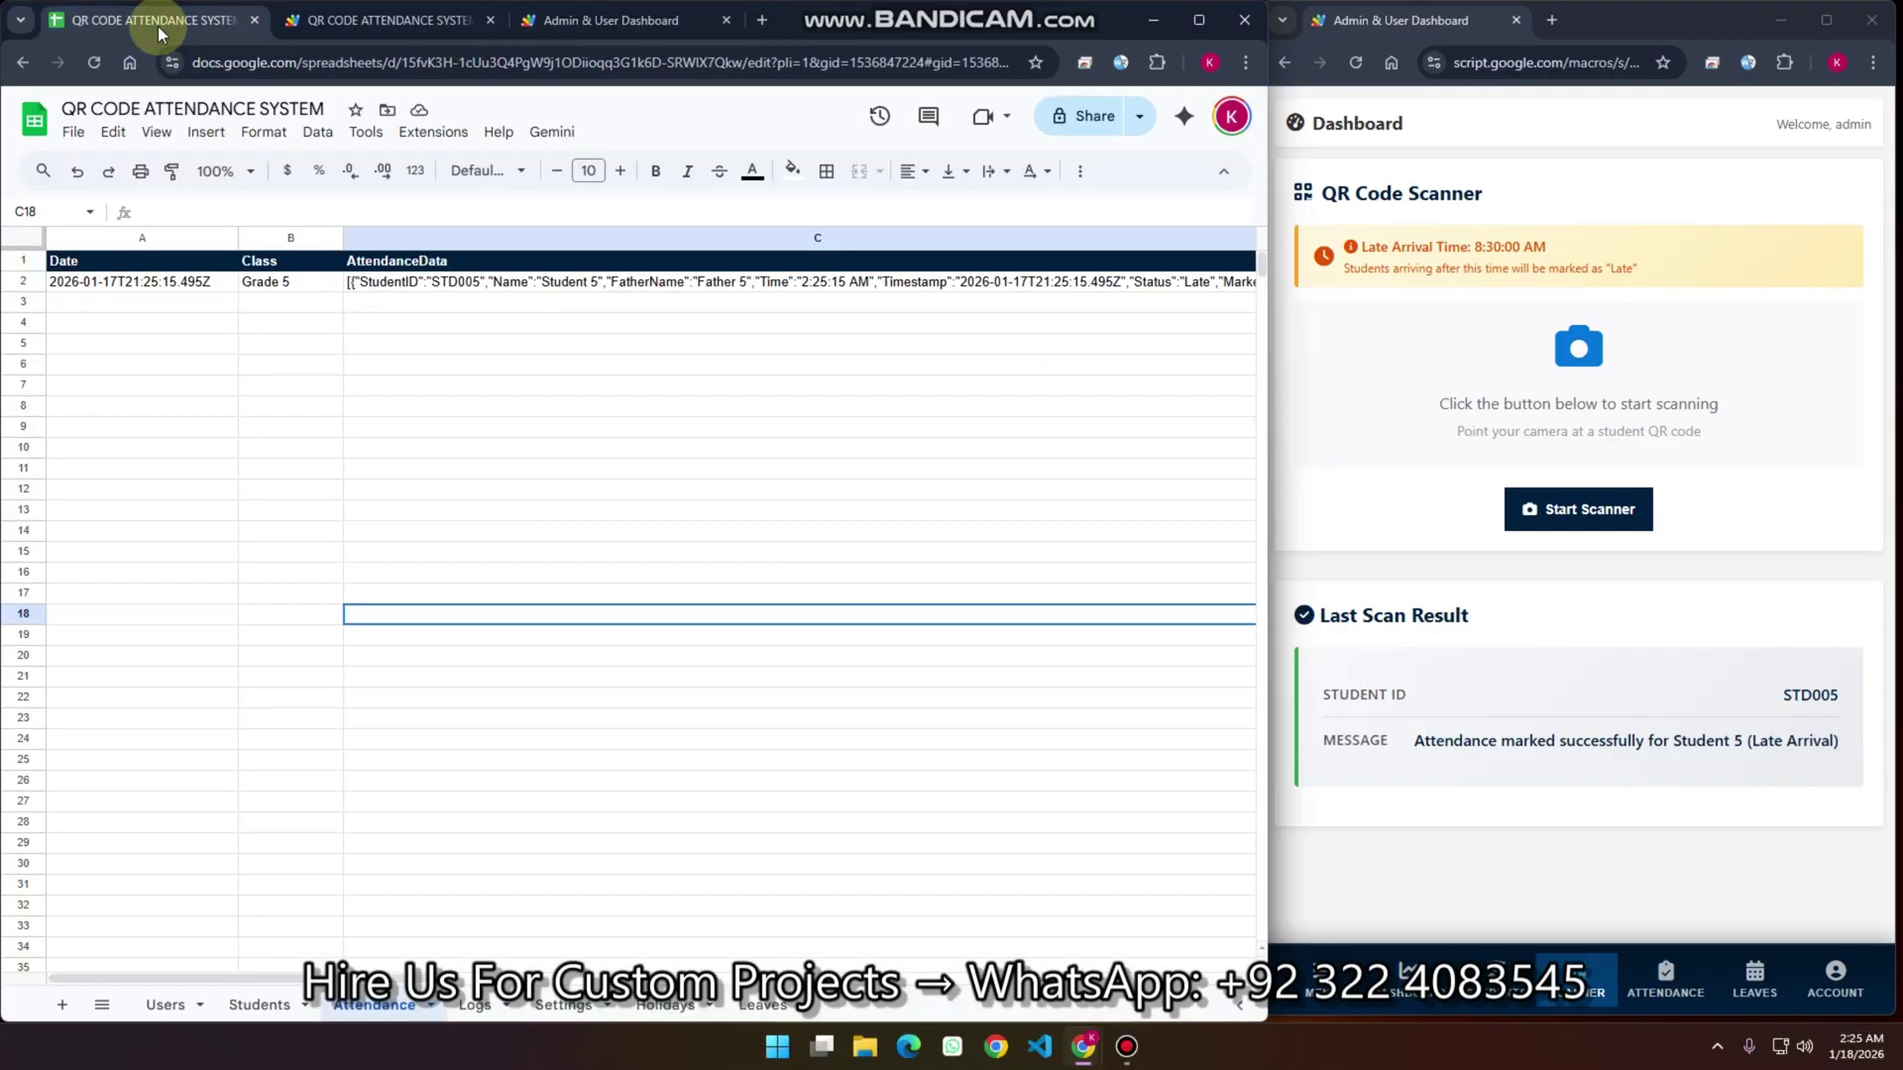
{"action": "left_click", "coordinate": [164, 1004]}
{"action": "left_click", "coordinate": [350, 302]}
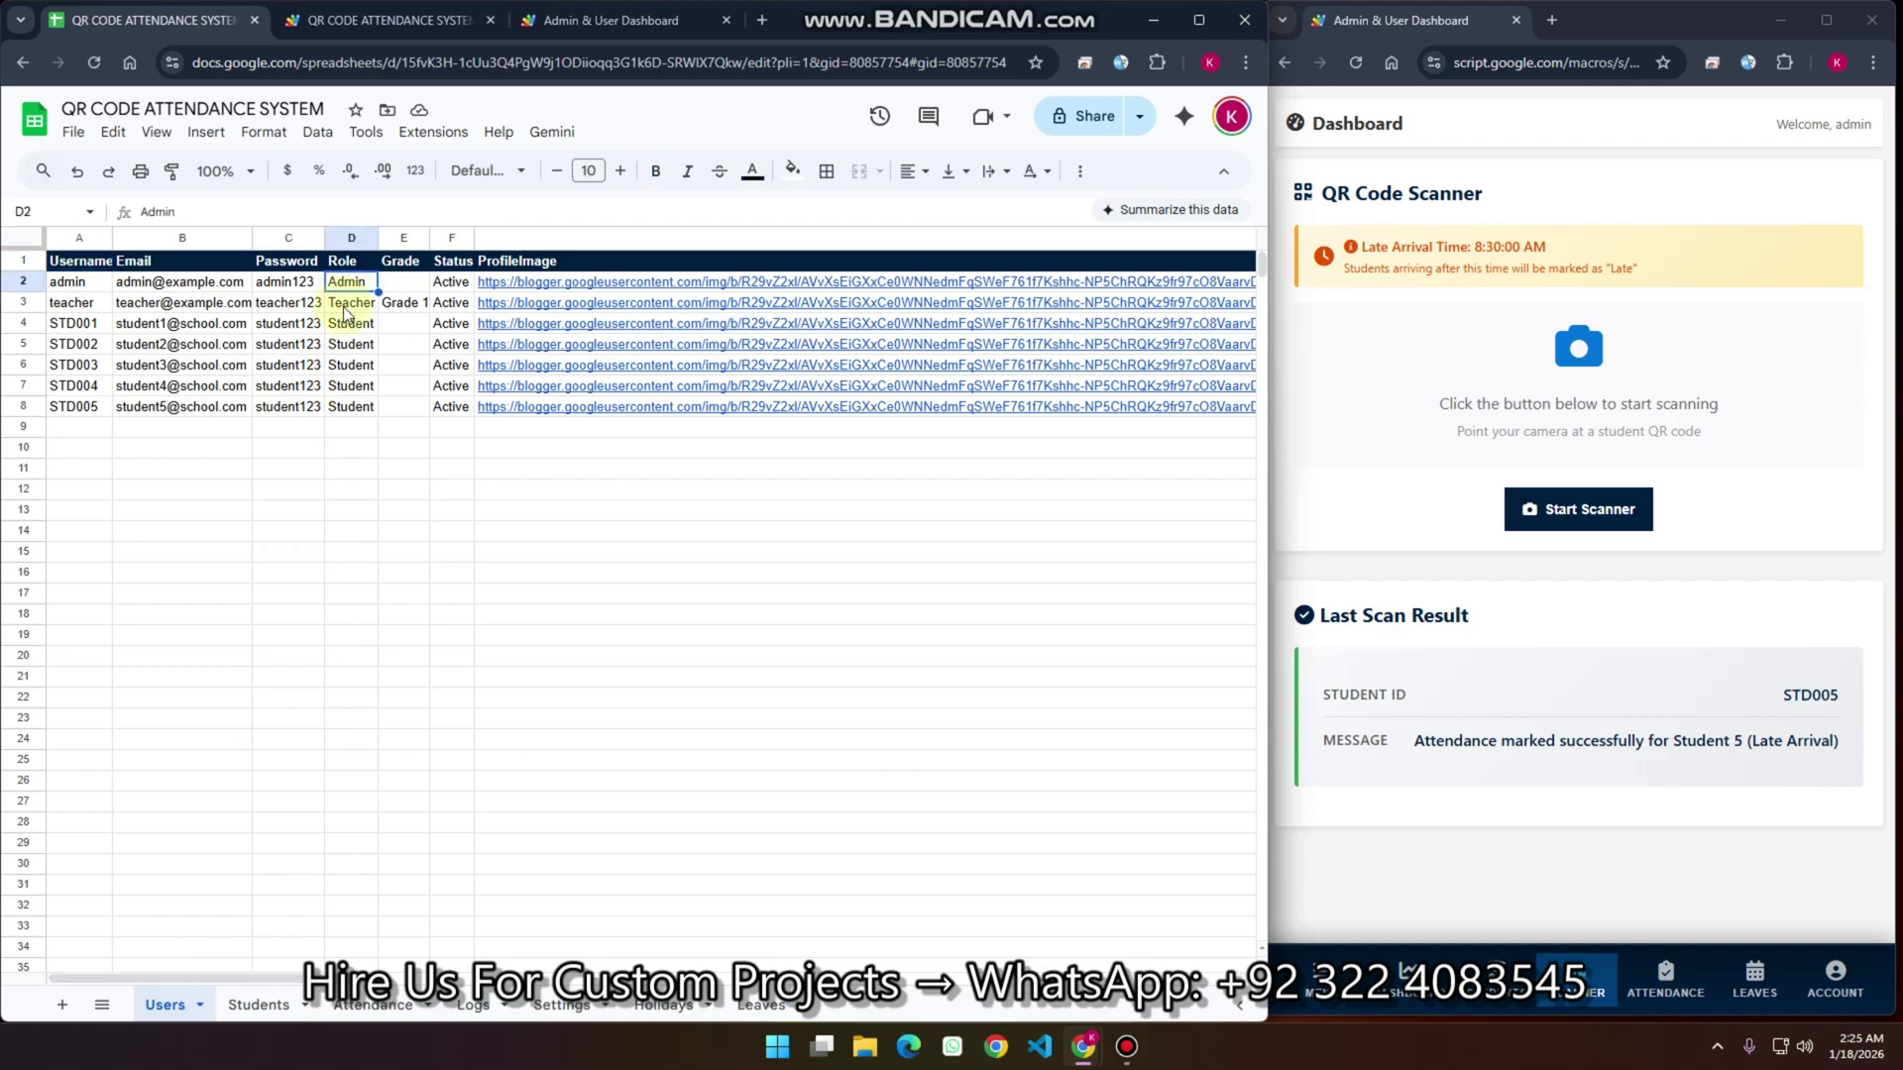
{"action": "left_click", "coordinate": [593, 32]}
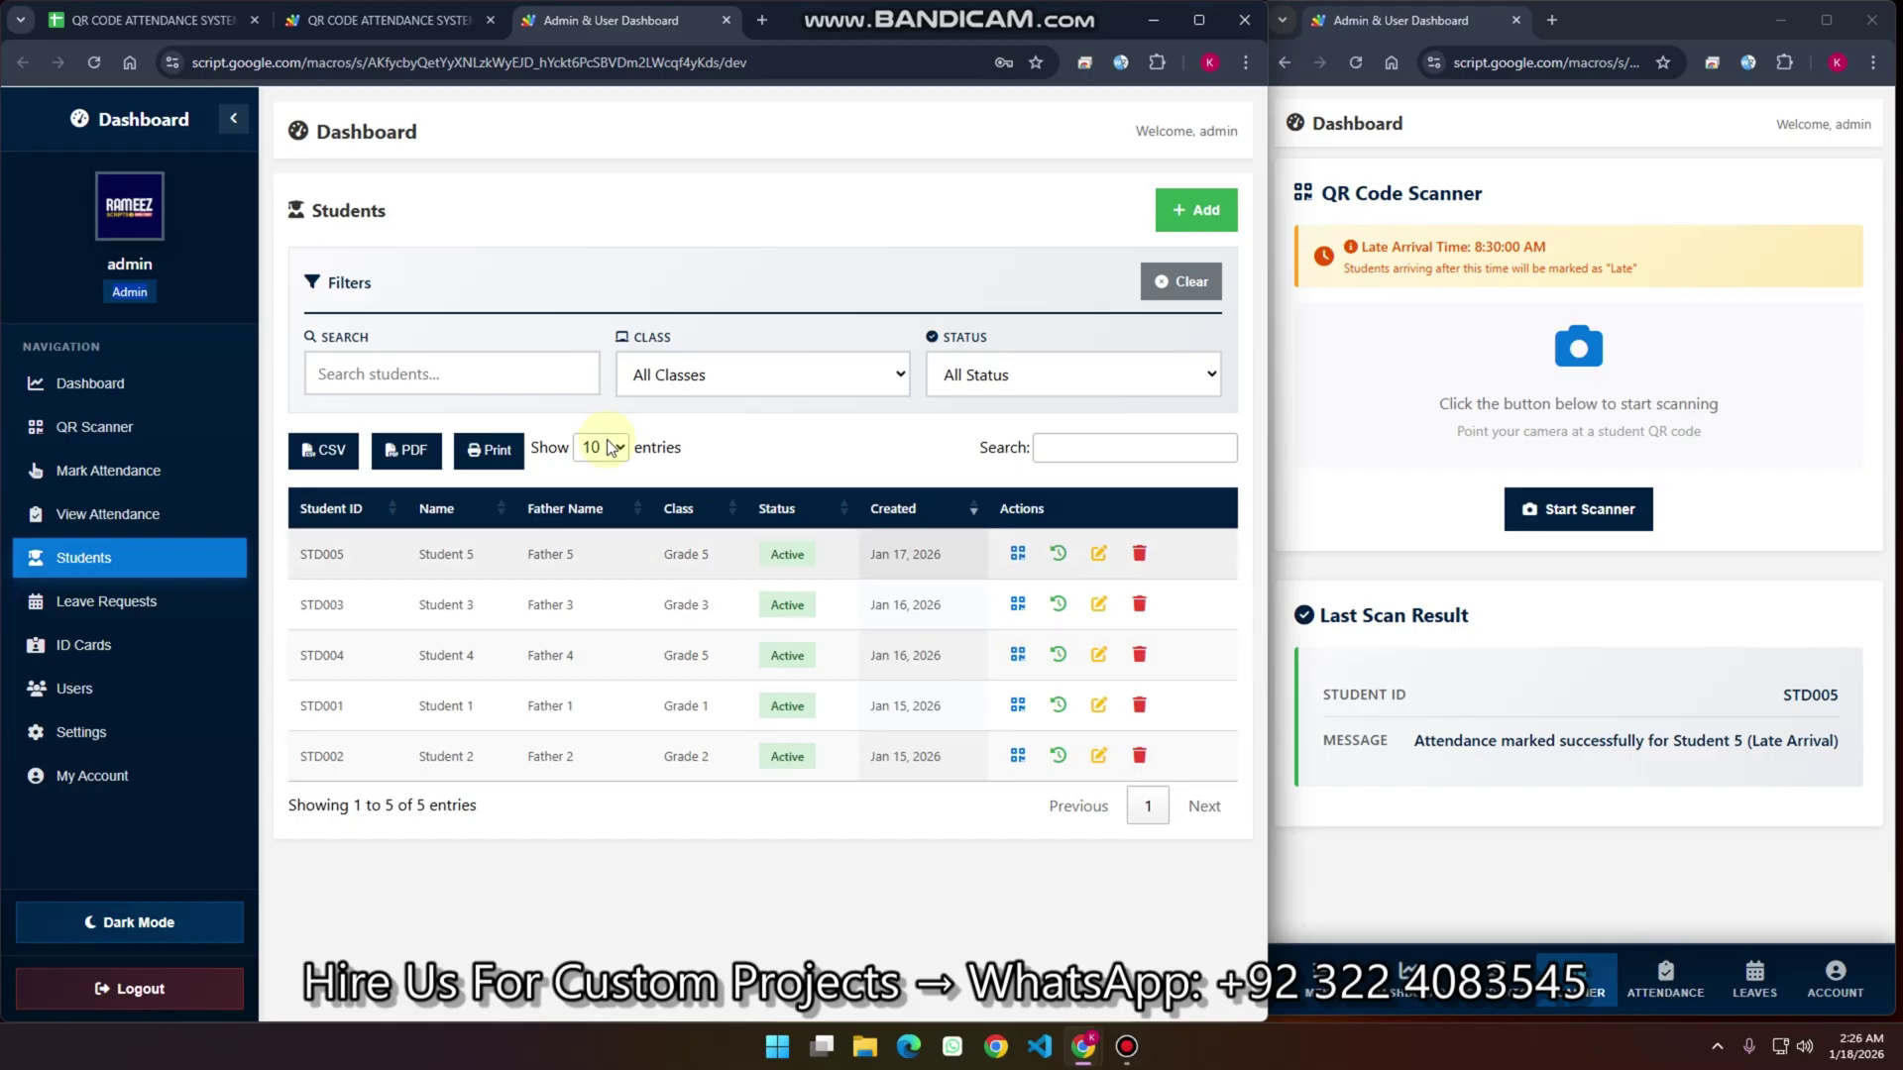
Try the sidebar collapse and navigation drawer, then show the Dashboard with the sidebar expanded
{"action": "left_click", "coordinate": [233, 119]}
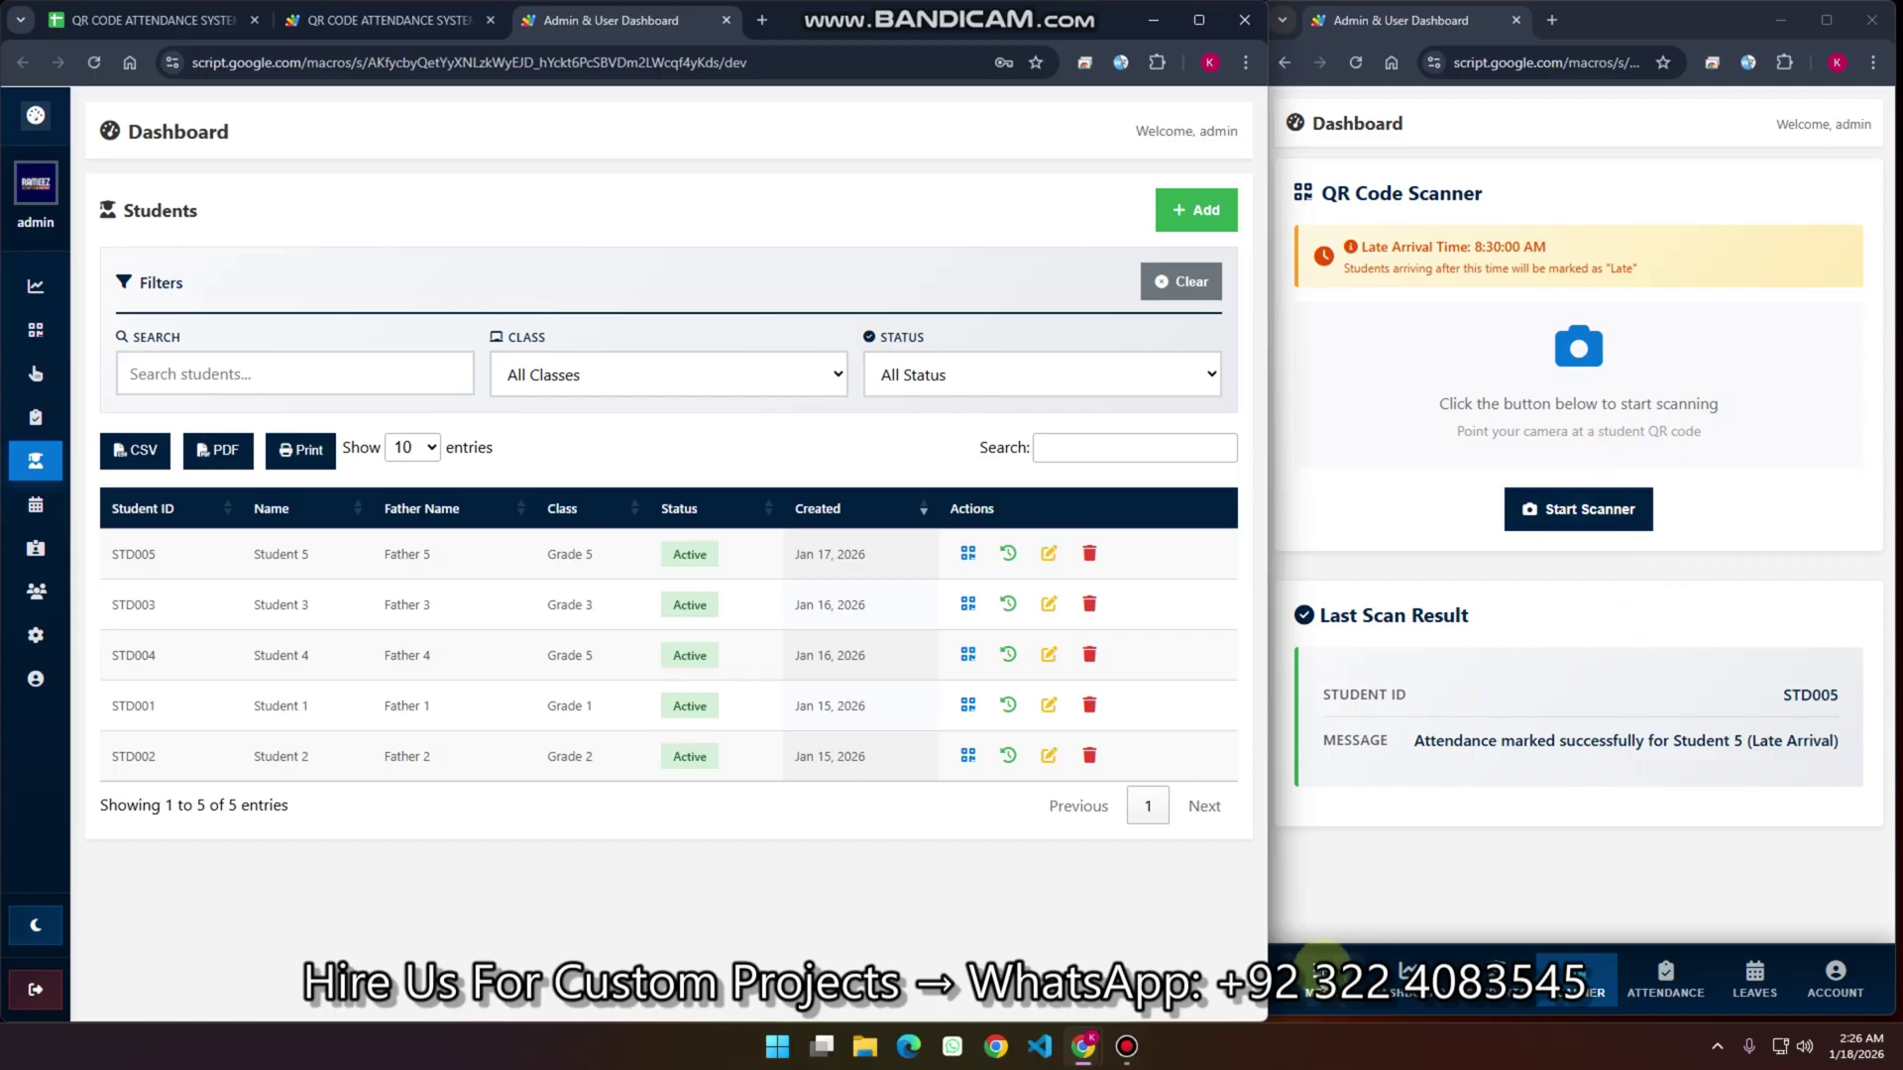
{"action": "left_click", "coordinate": [1546, 742]}
{"action": "left_click", "coordinate": [1652, 429]}
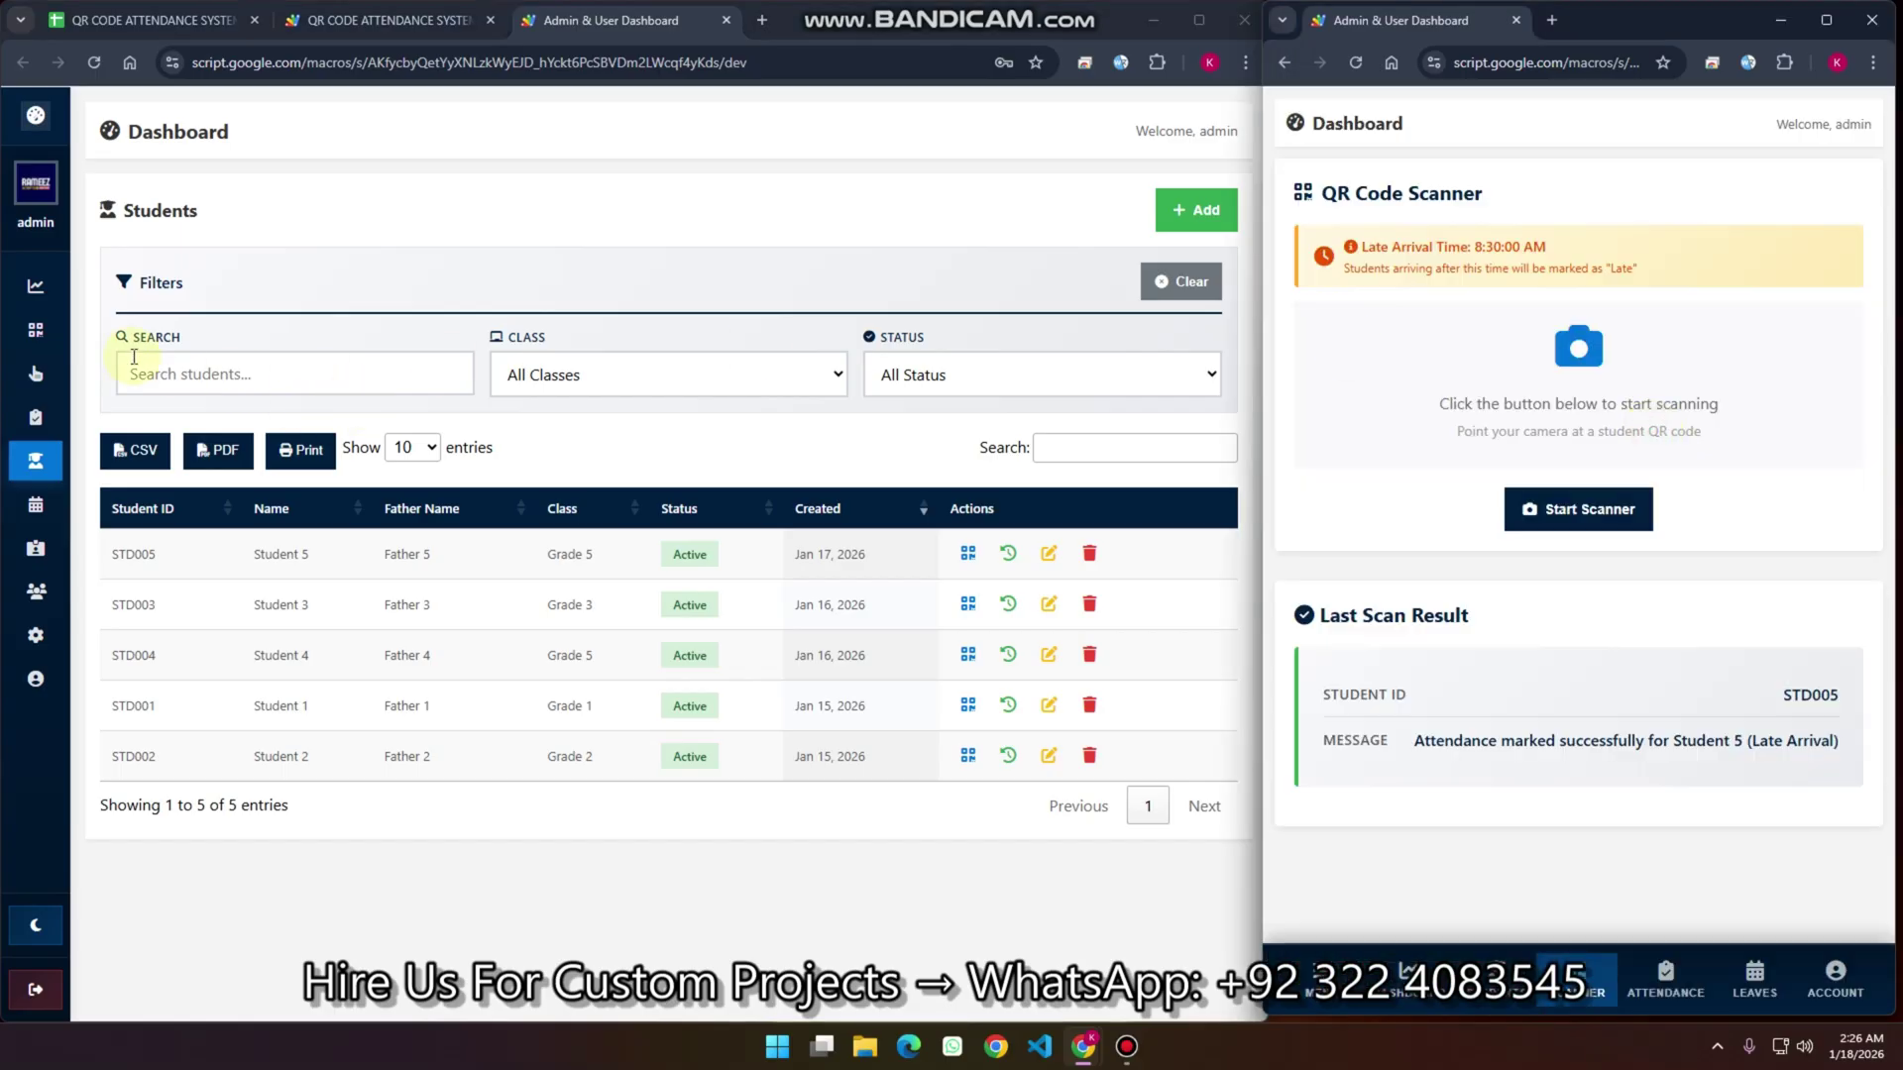
{"action": "left_click", "coordinate": [36, 285]}
{"action": "left_click", "coordinate": [36, 116]}
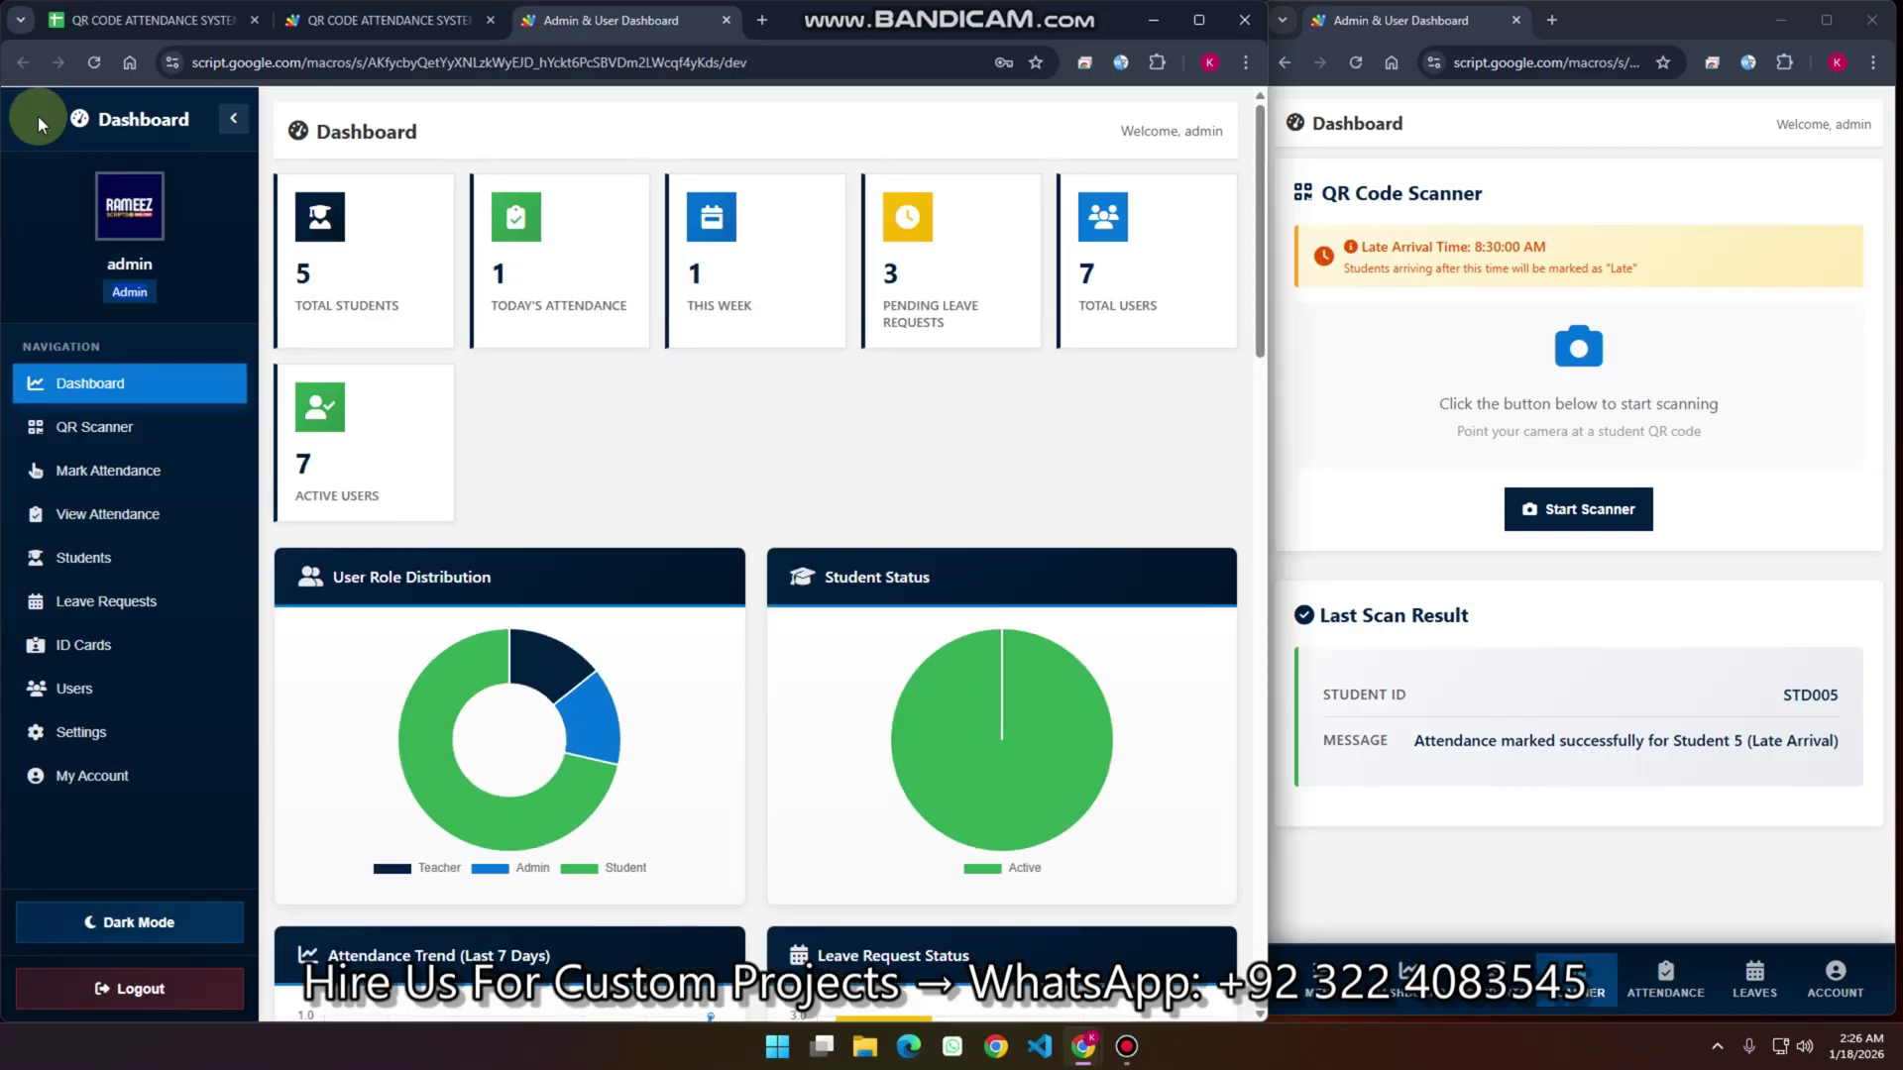
Review the Dashboard stats and charts, view the QR Scanner page, then go back to Students
{"action": "scroll", "coordinate": [557, 452], "scroll_direction": "down", "scroll_amount": 8}
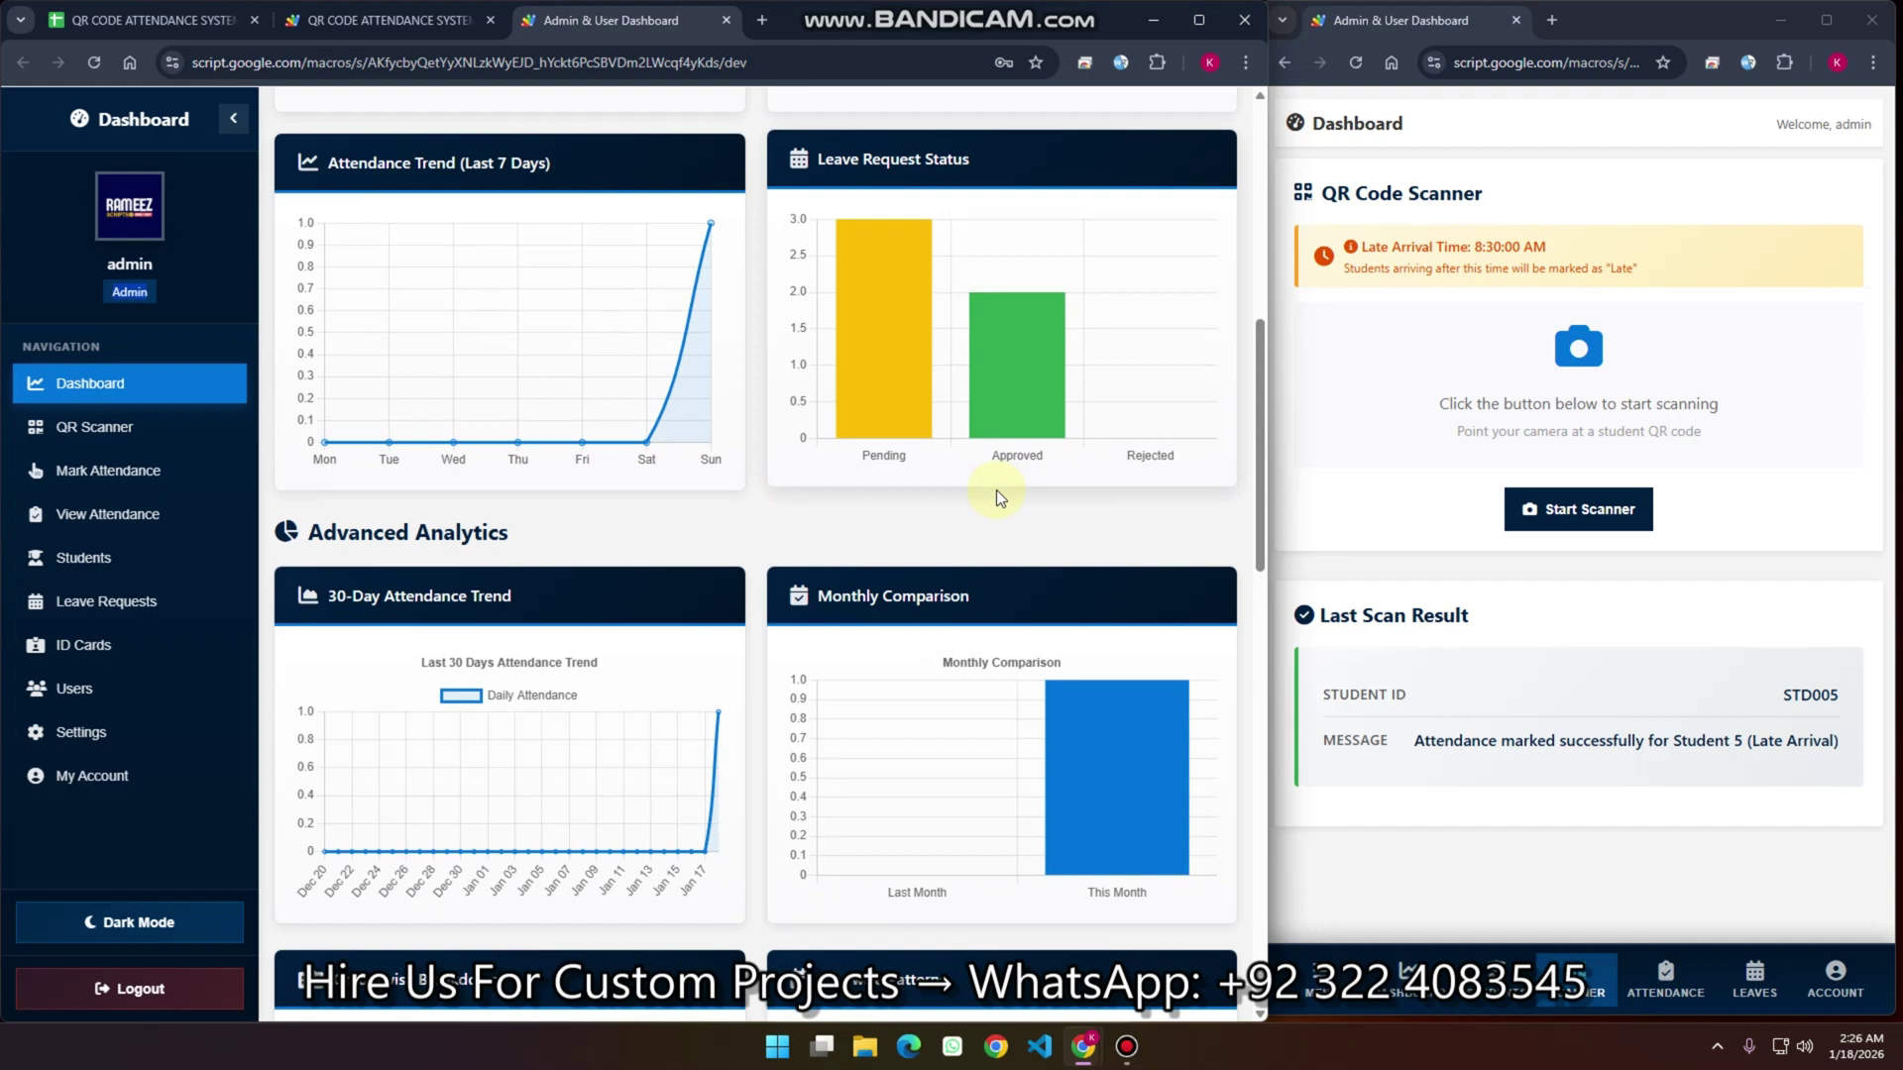
{"action": "scroll", "coordinate": [959, 555], "scroll_direction": "up", "scroll_amount": 3}
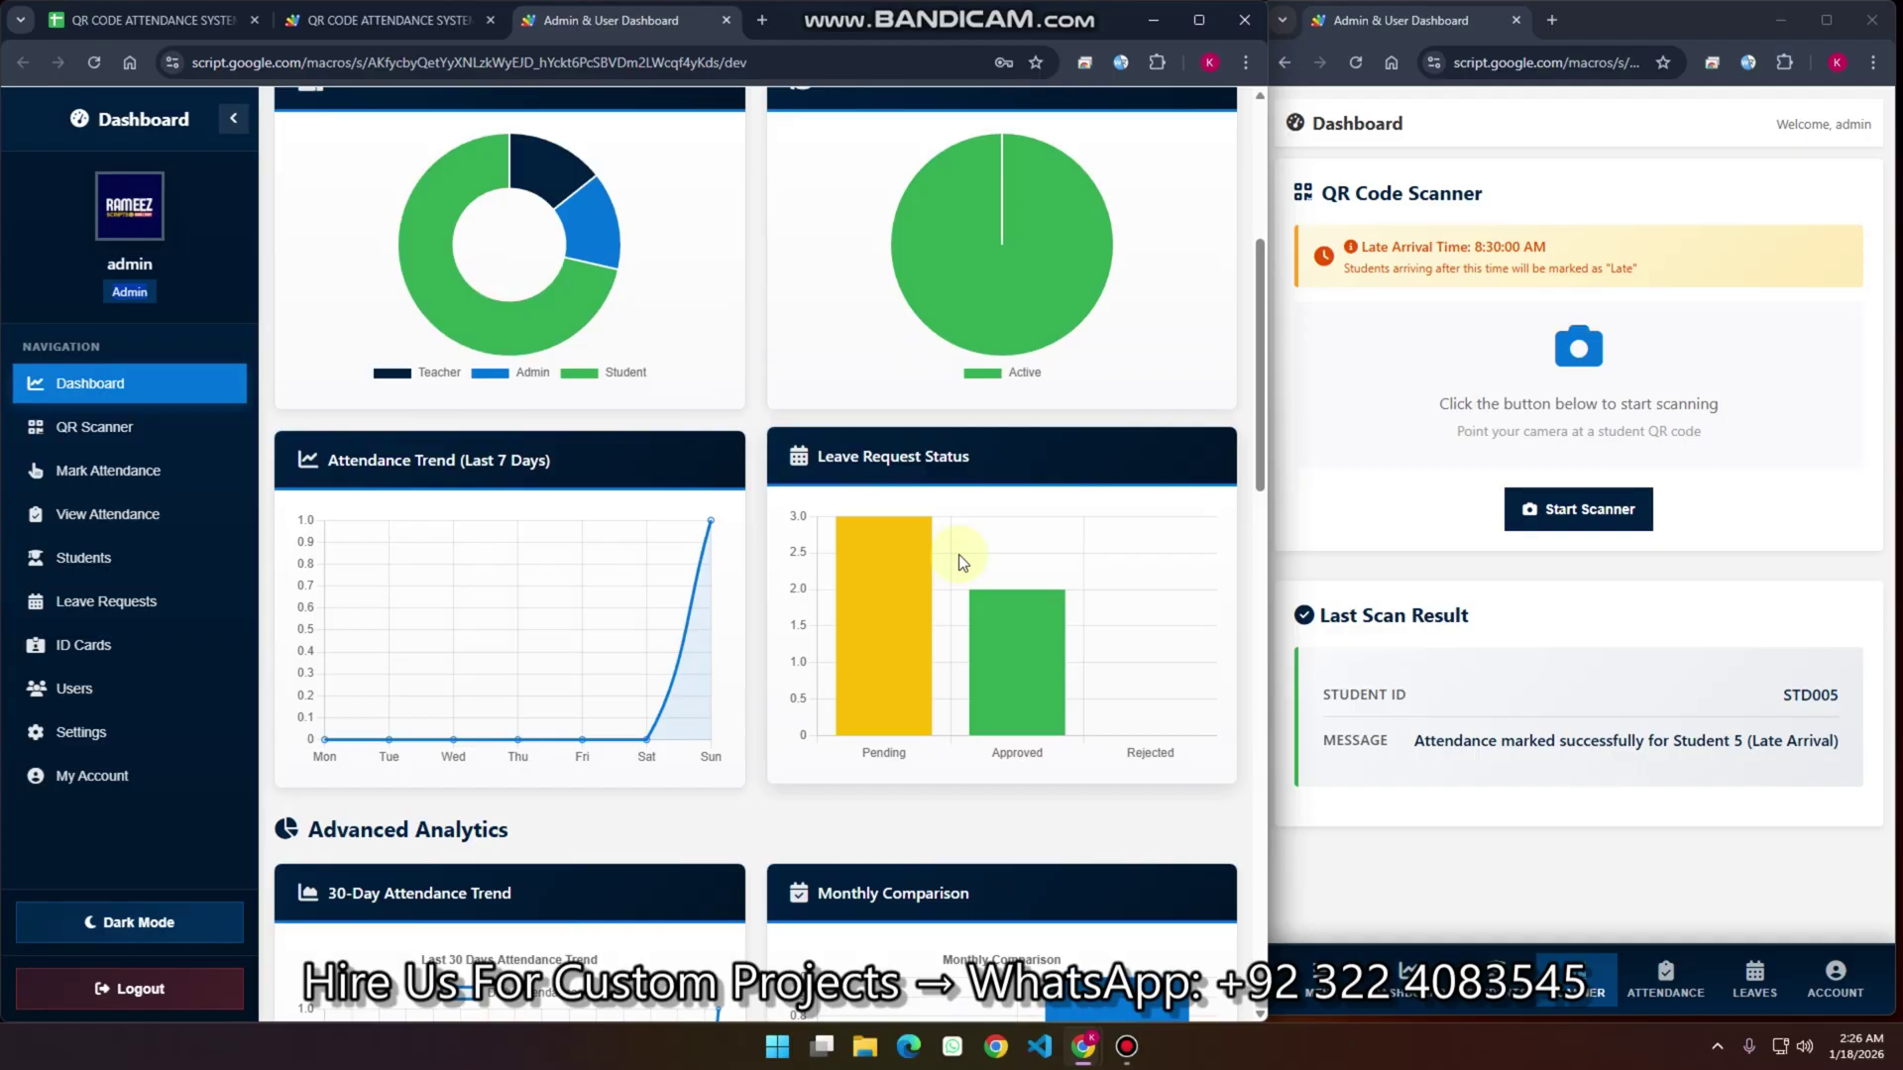
{"action": "scroll", "coordinate": [307, 628], "scroll_direction": "up", "scroll_amount": 3}
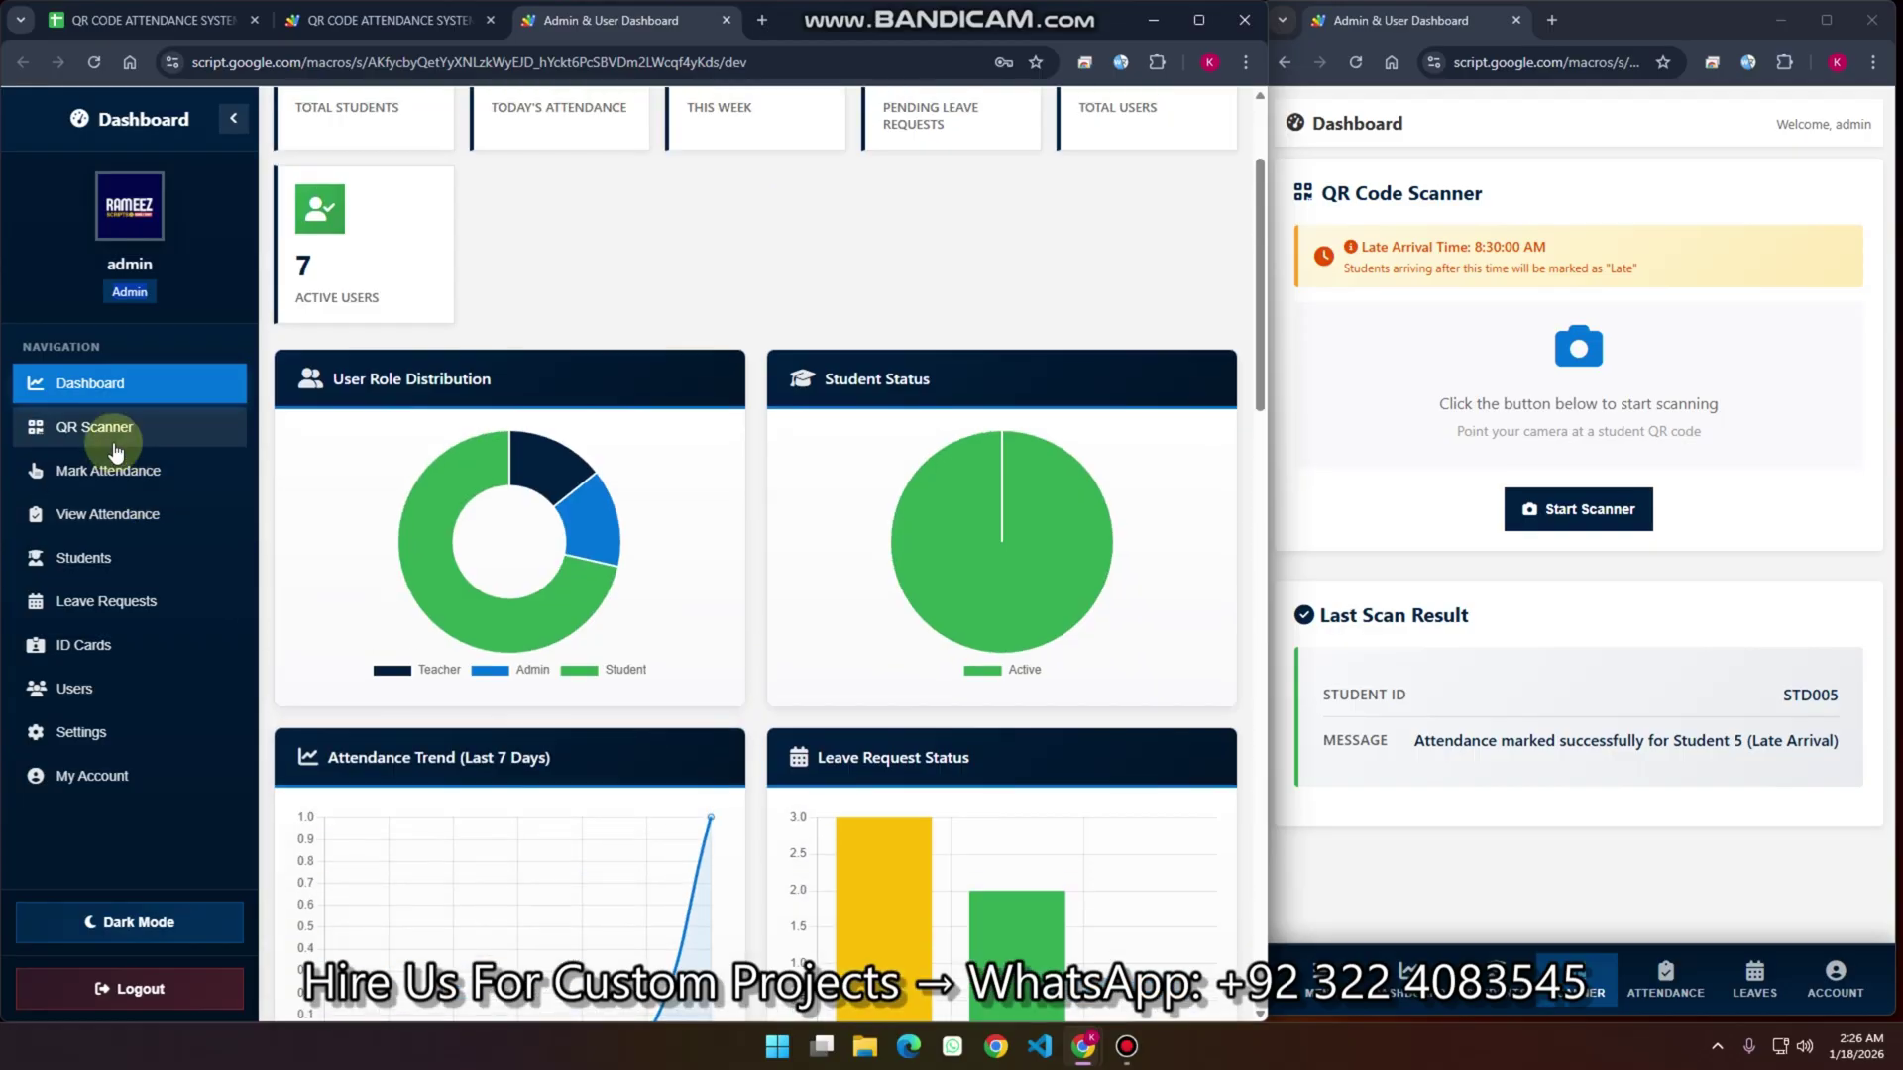
{"action": "left_click", "coordinate": [116, 450]}
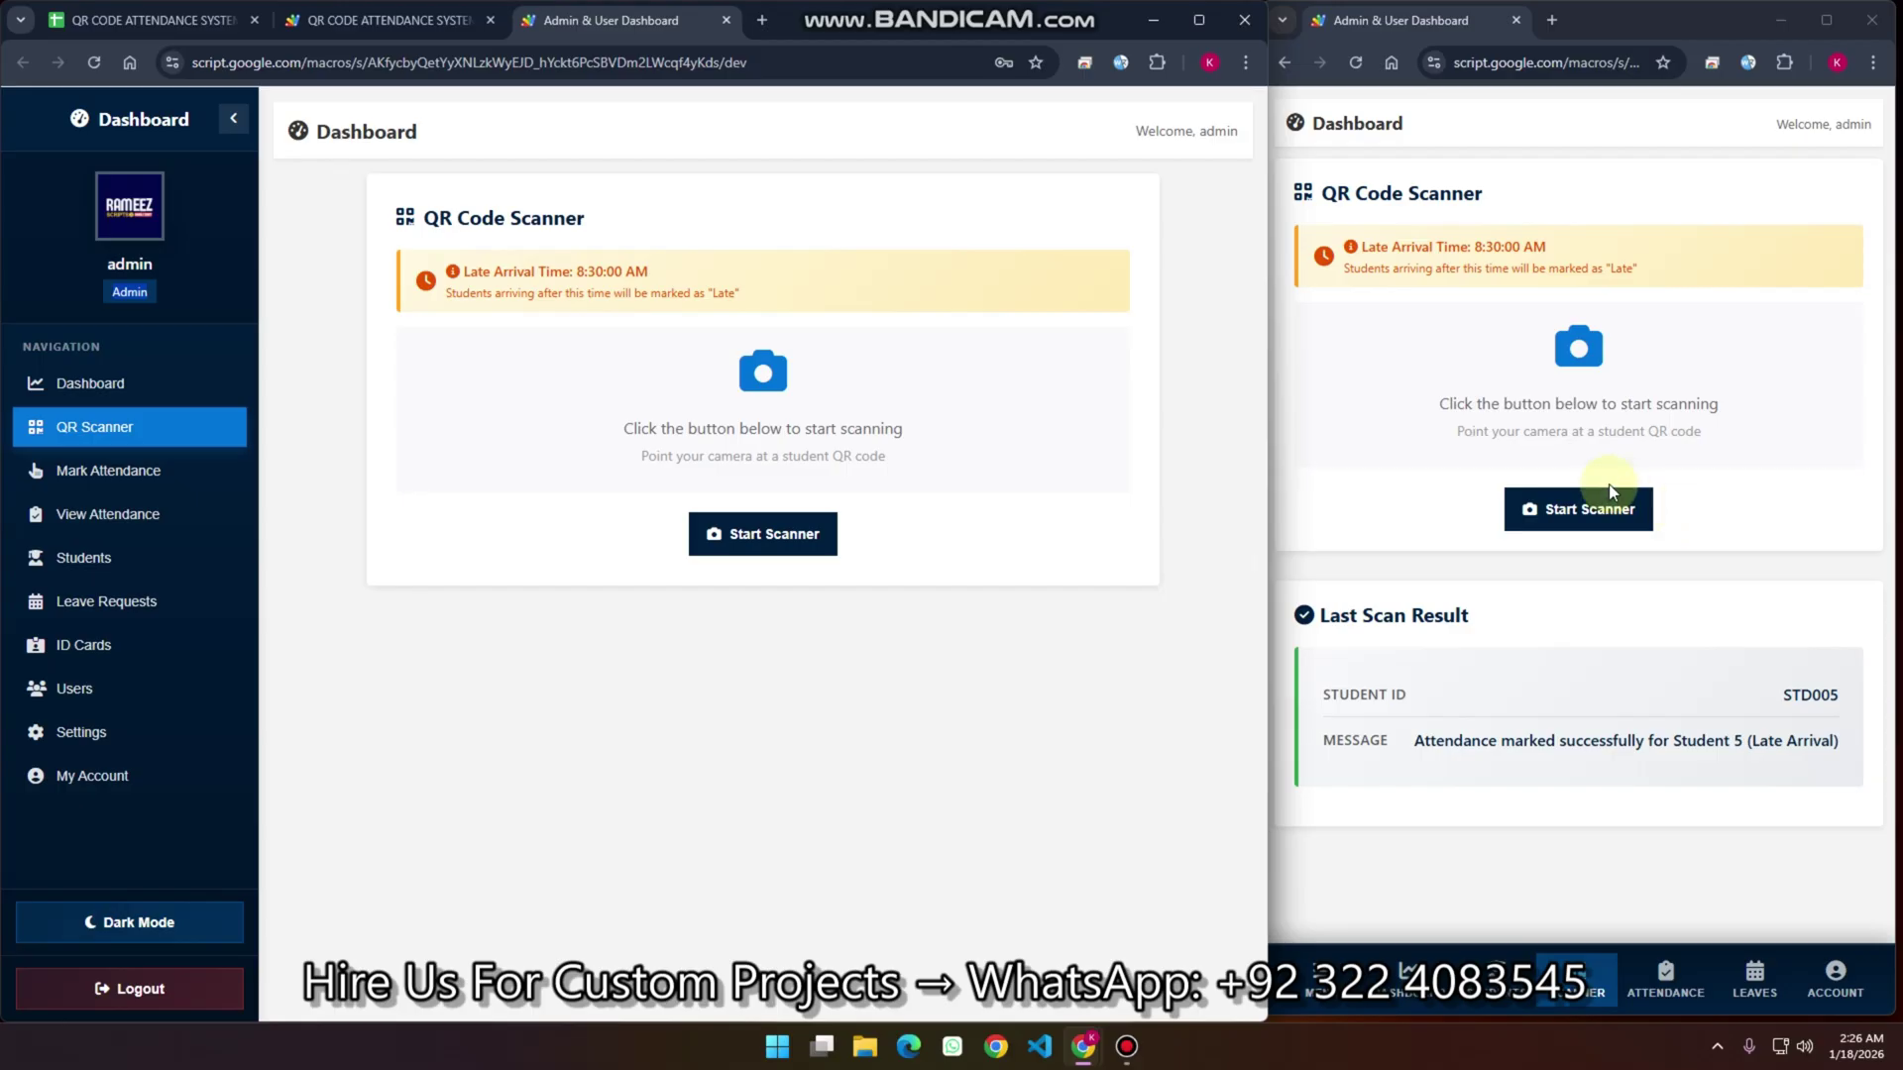
{"action": "left_click", "coordinate": [107, 563]}
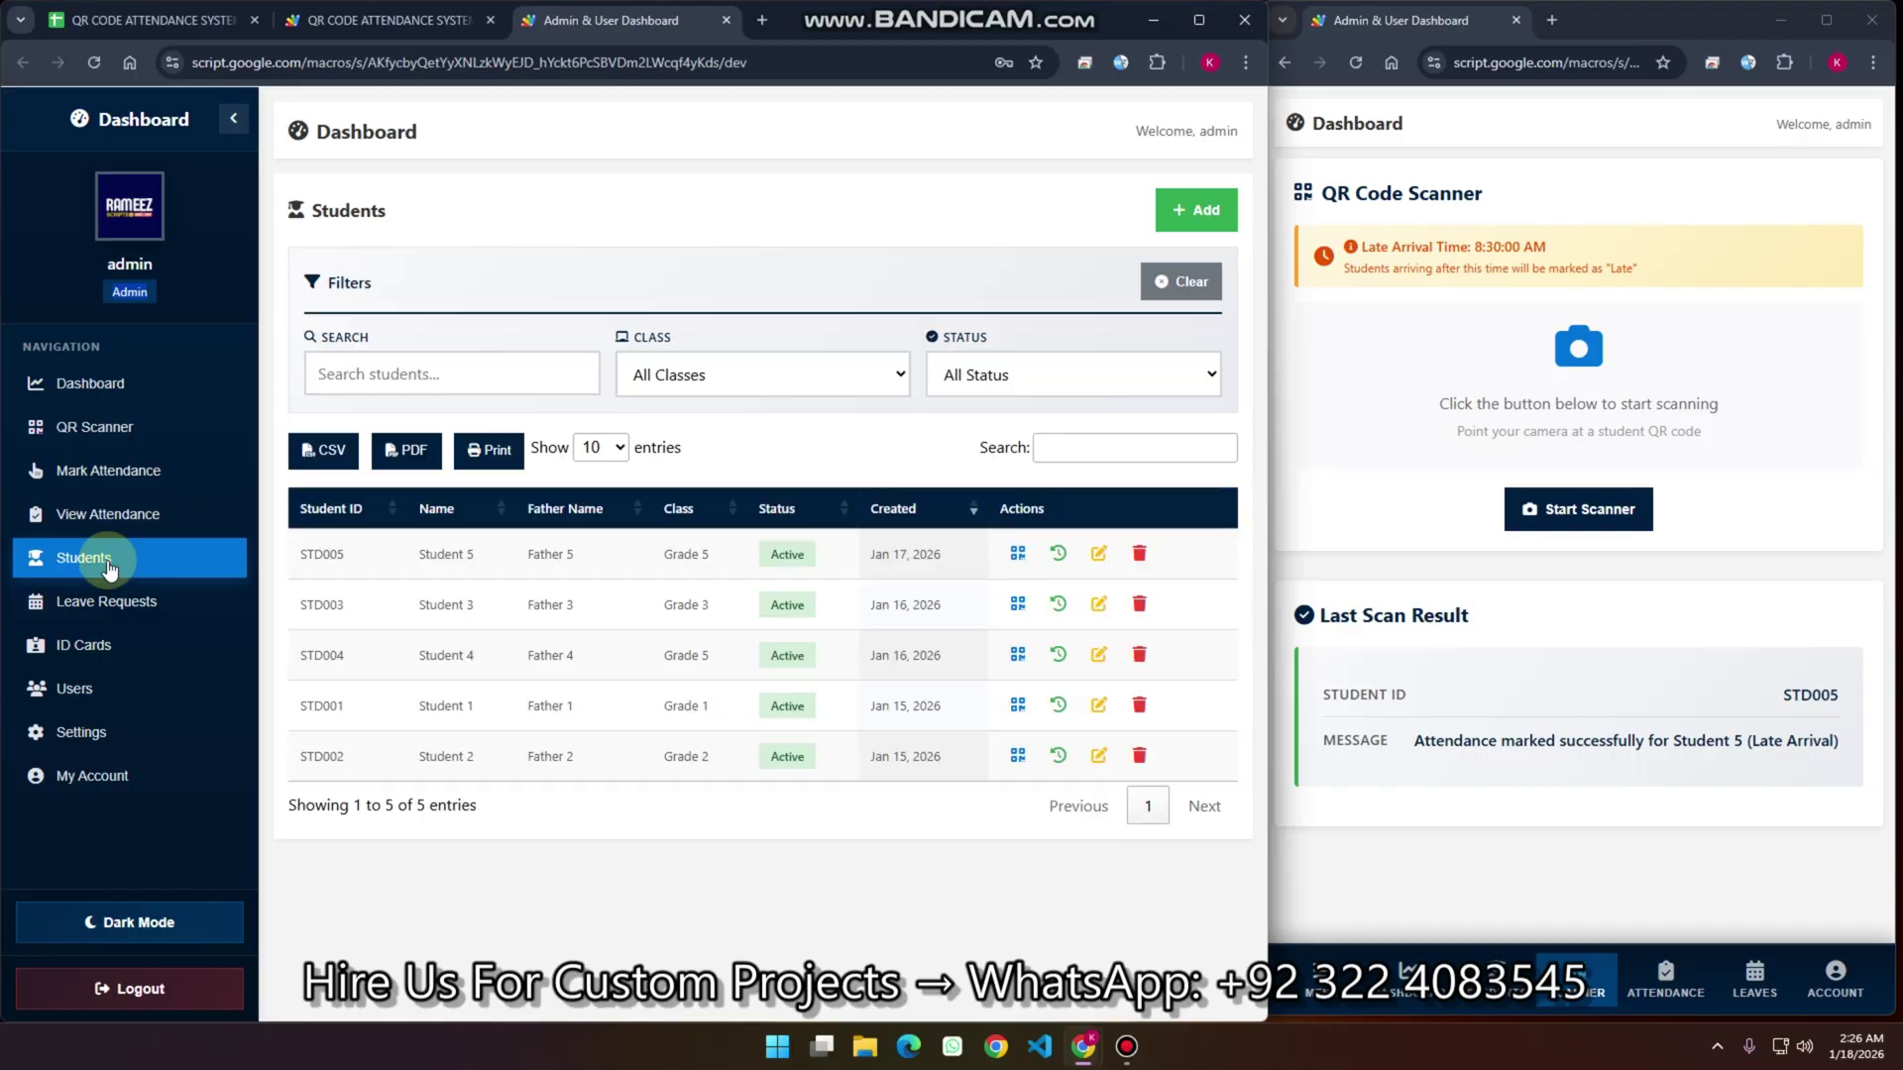
View and close STD005's QR code, then go to the Generate Student ID Cards page
{"action": "left_click", "coordinate": [1017, 554]}
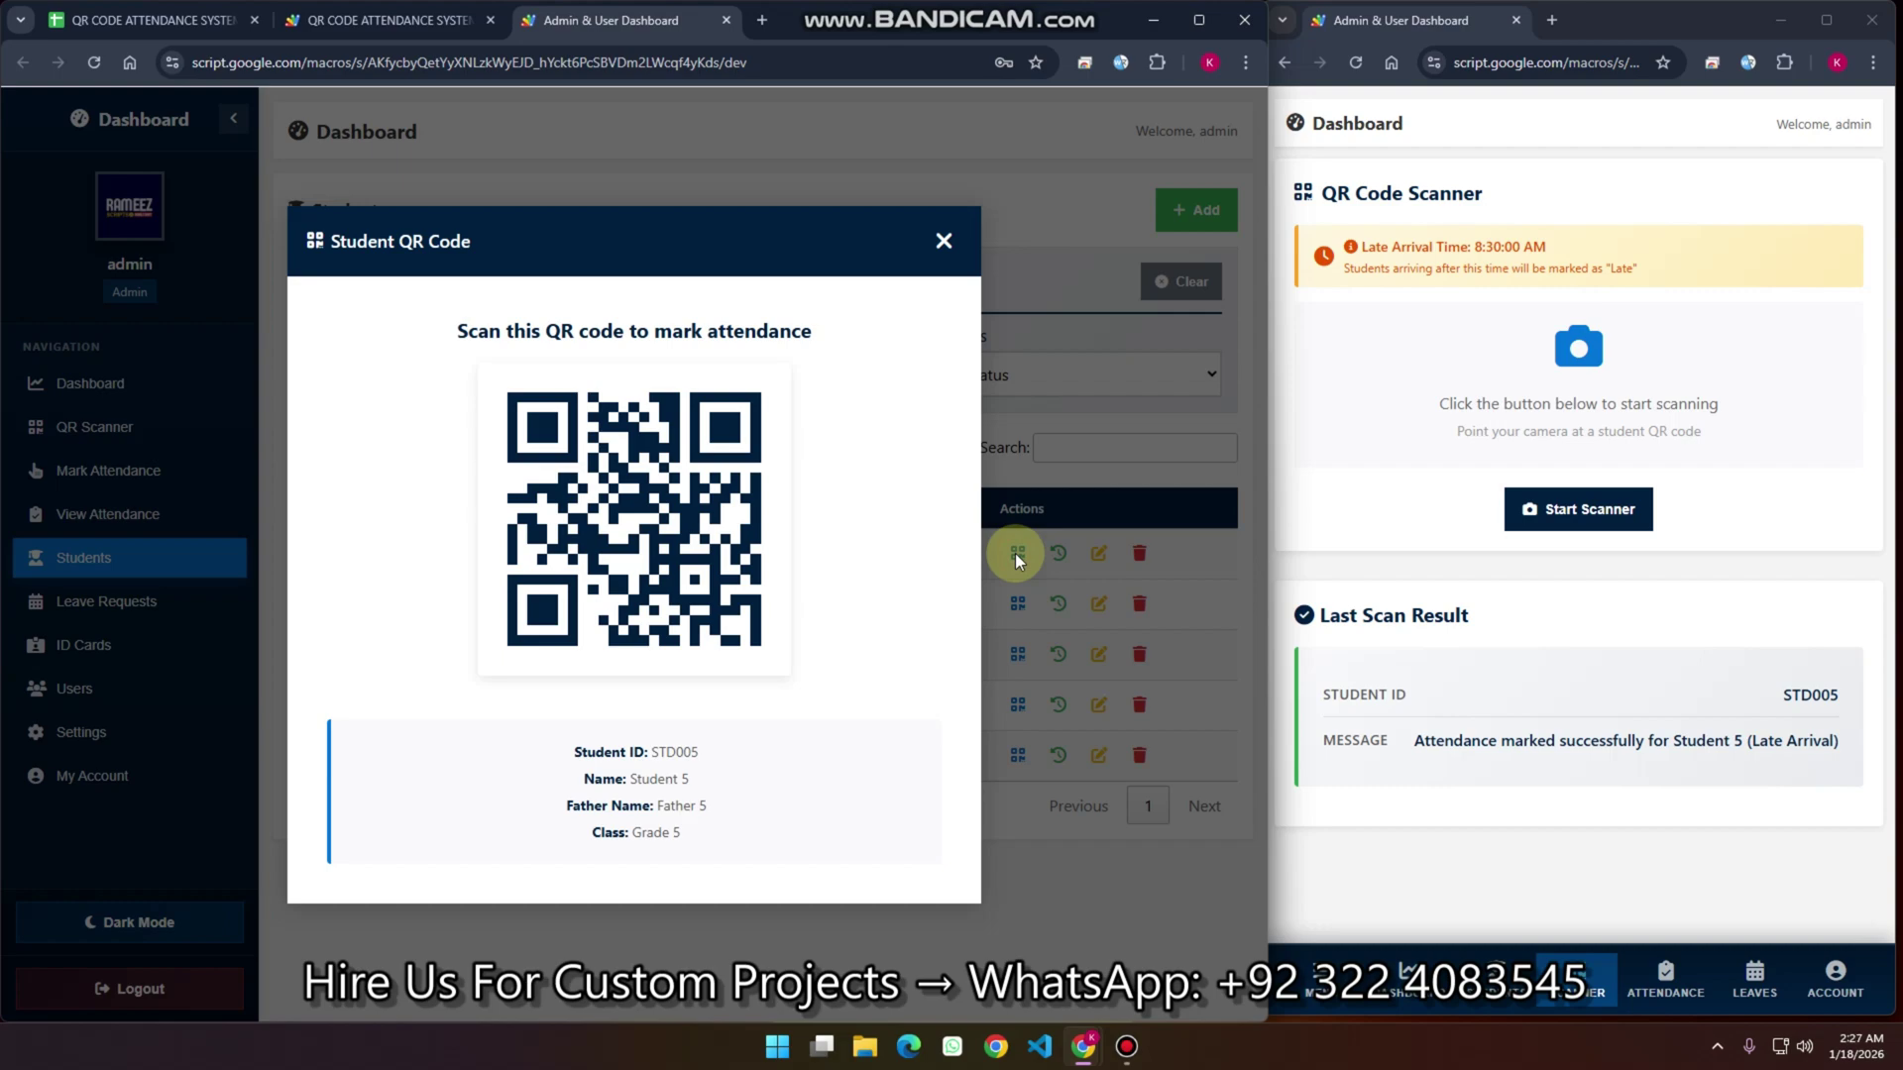
{"action": "left_click", "coordinate": [944, 241]}
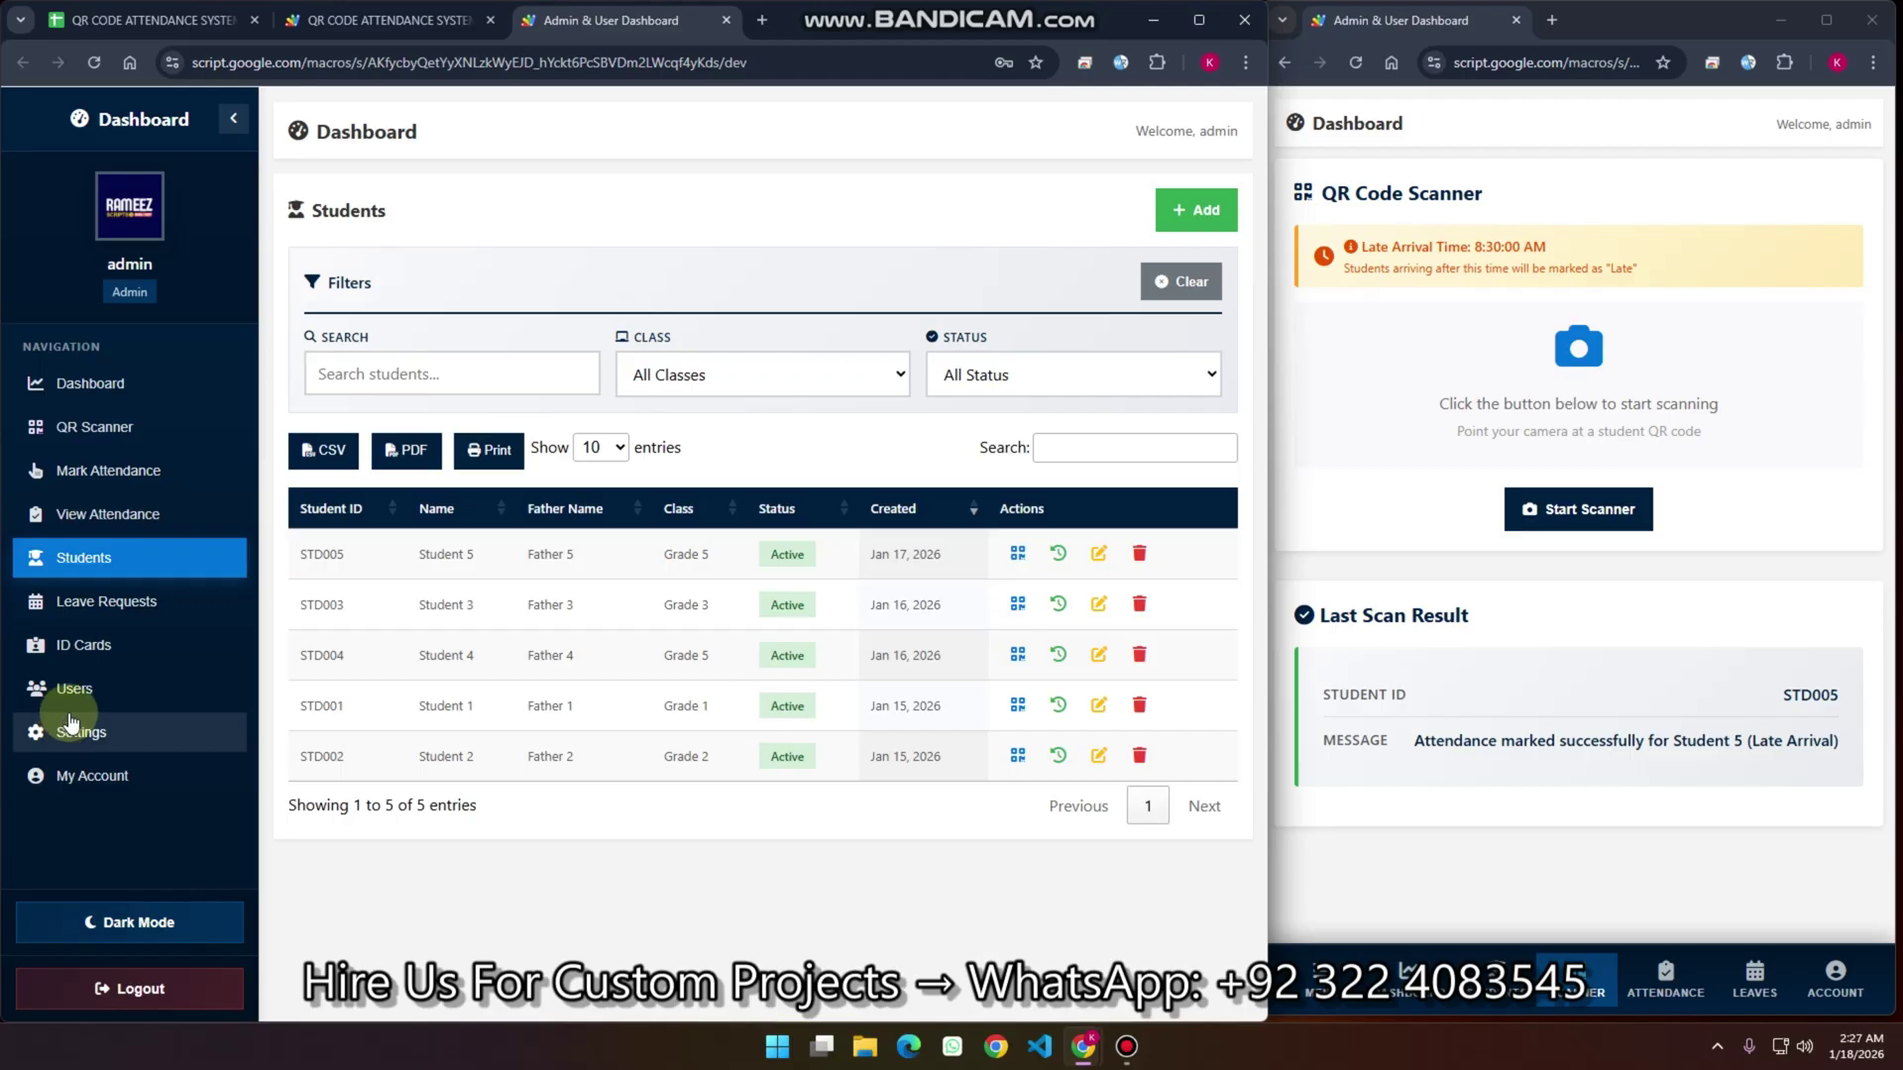
{"action": "left_click", "coordinate": [79, 654]}
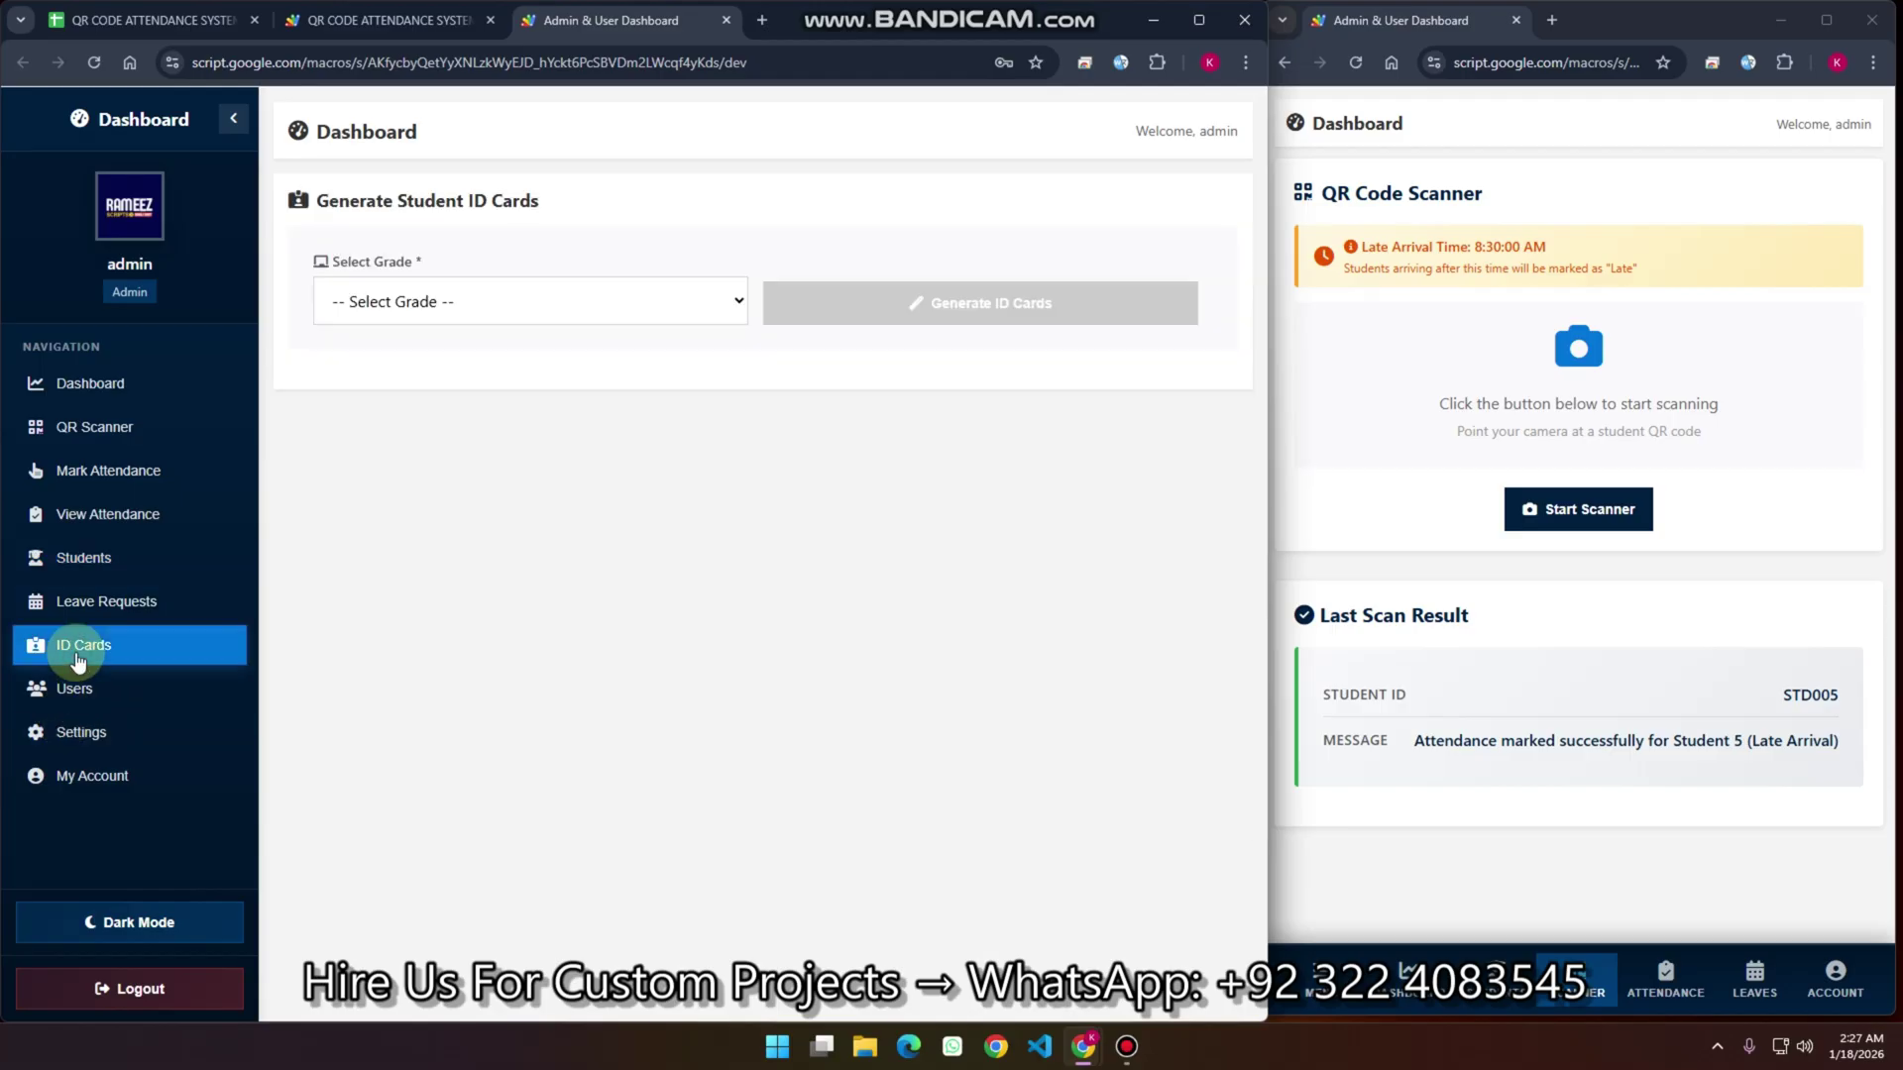
Generate ID cards for Grade 1
{"action": "left_click", "coordinate": [414, 309]}
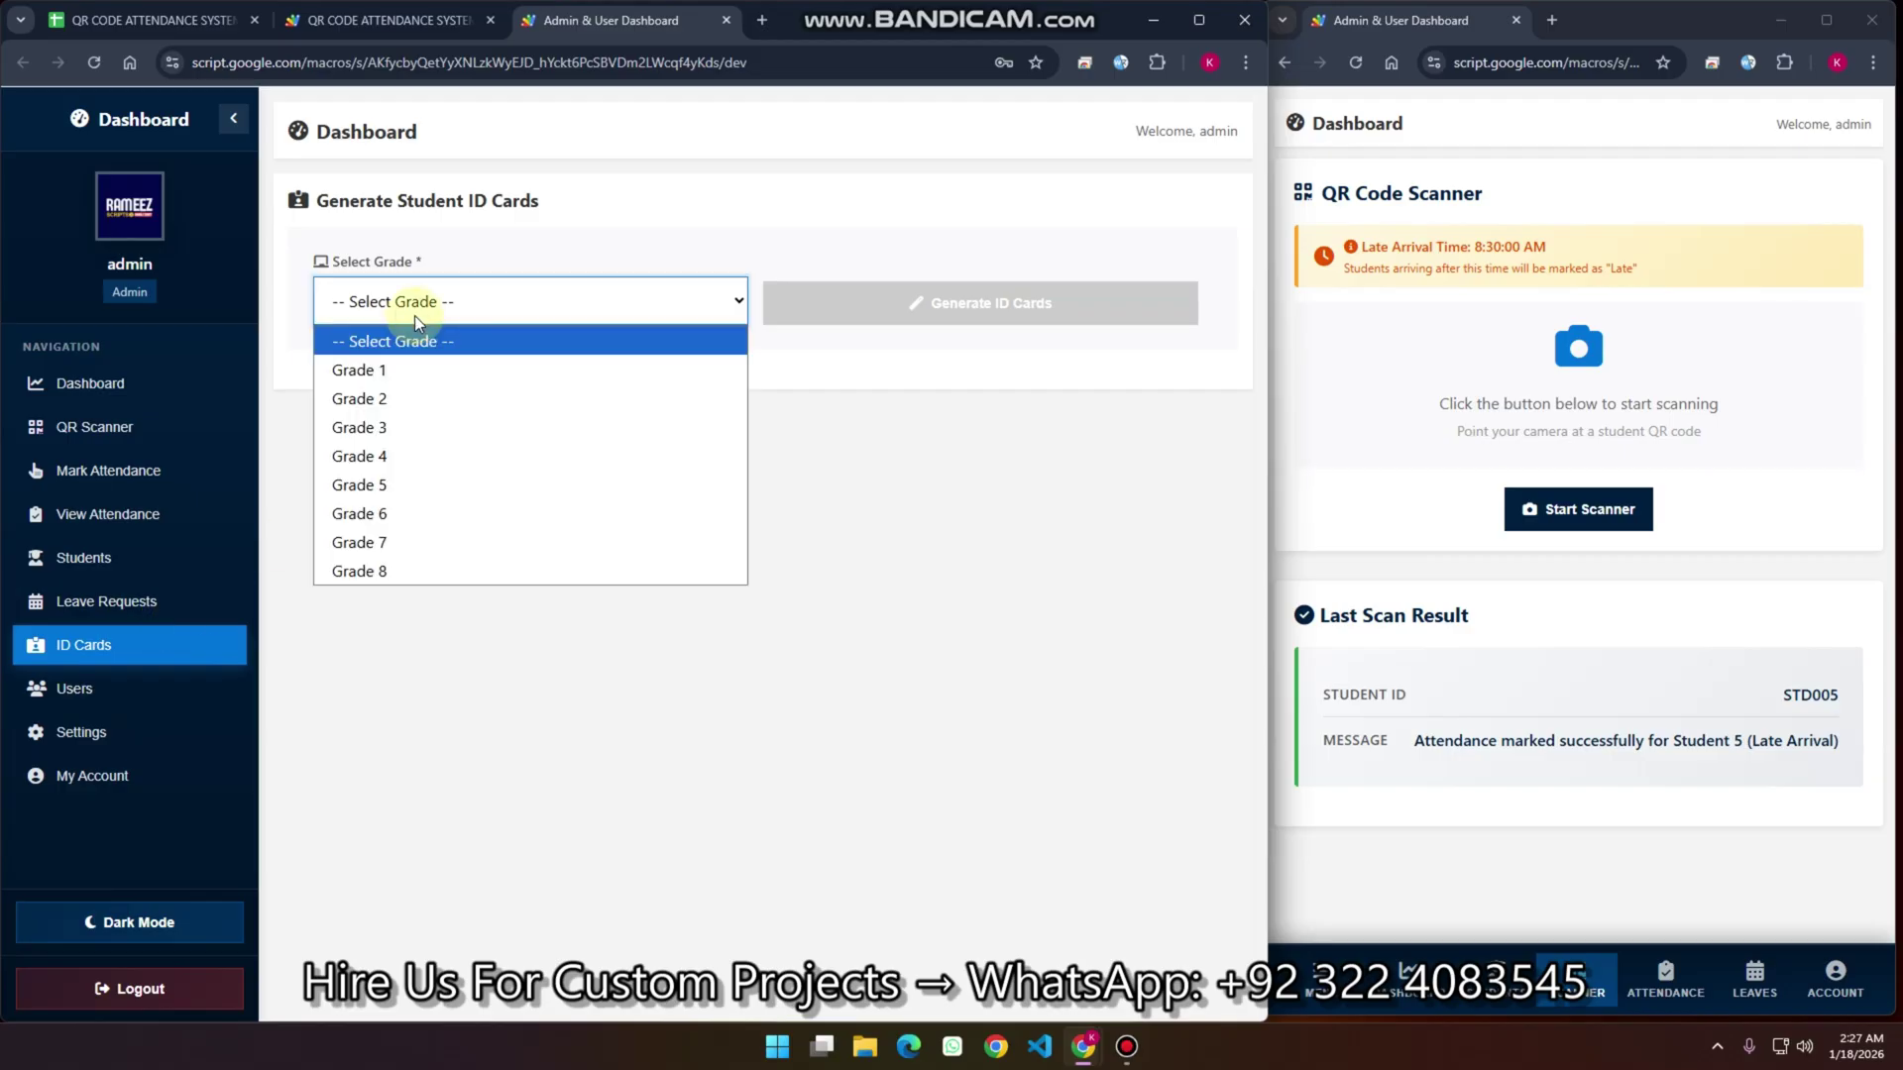
{"action": "left_click", "coordinate": [398, 370]}
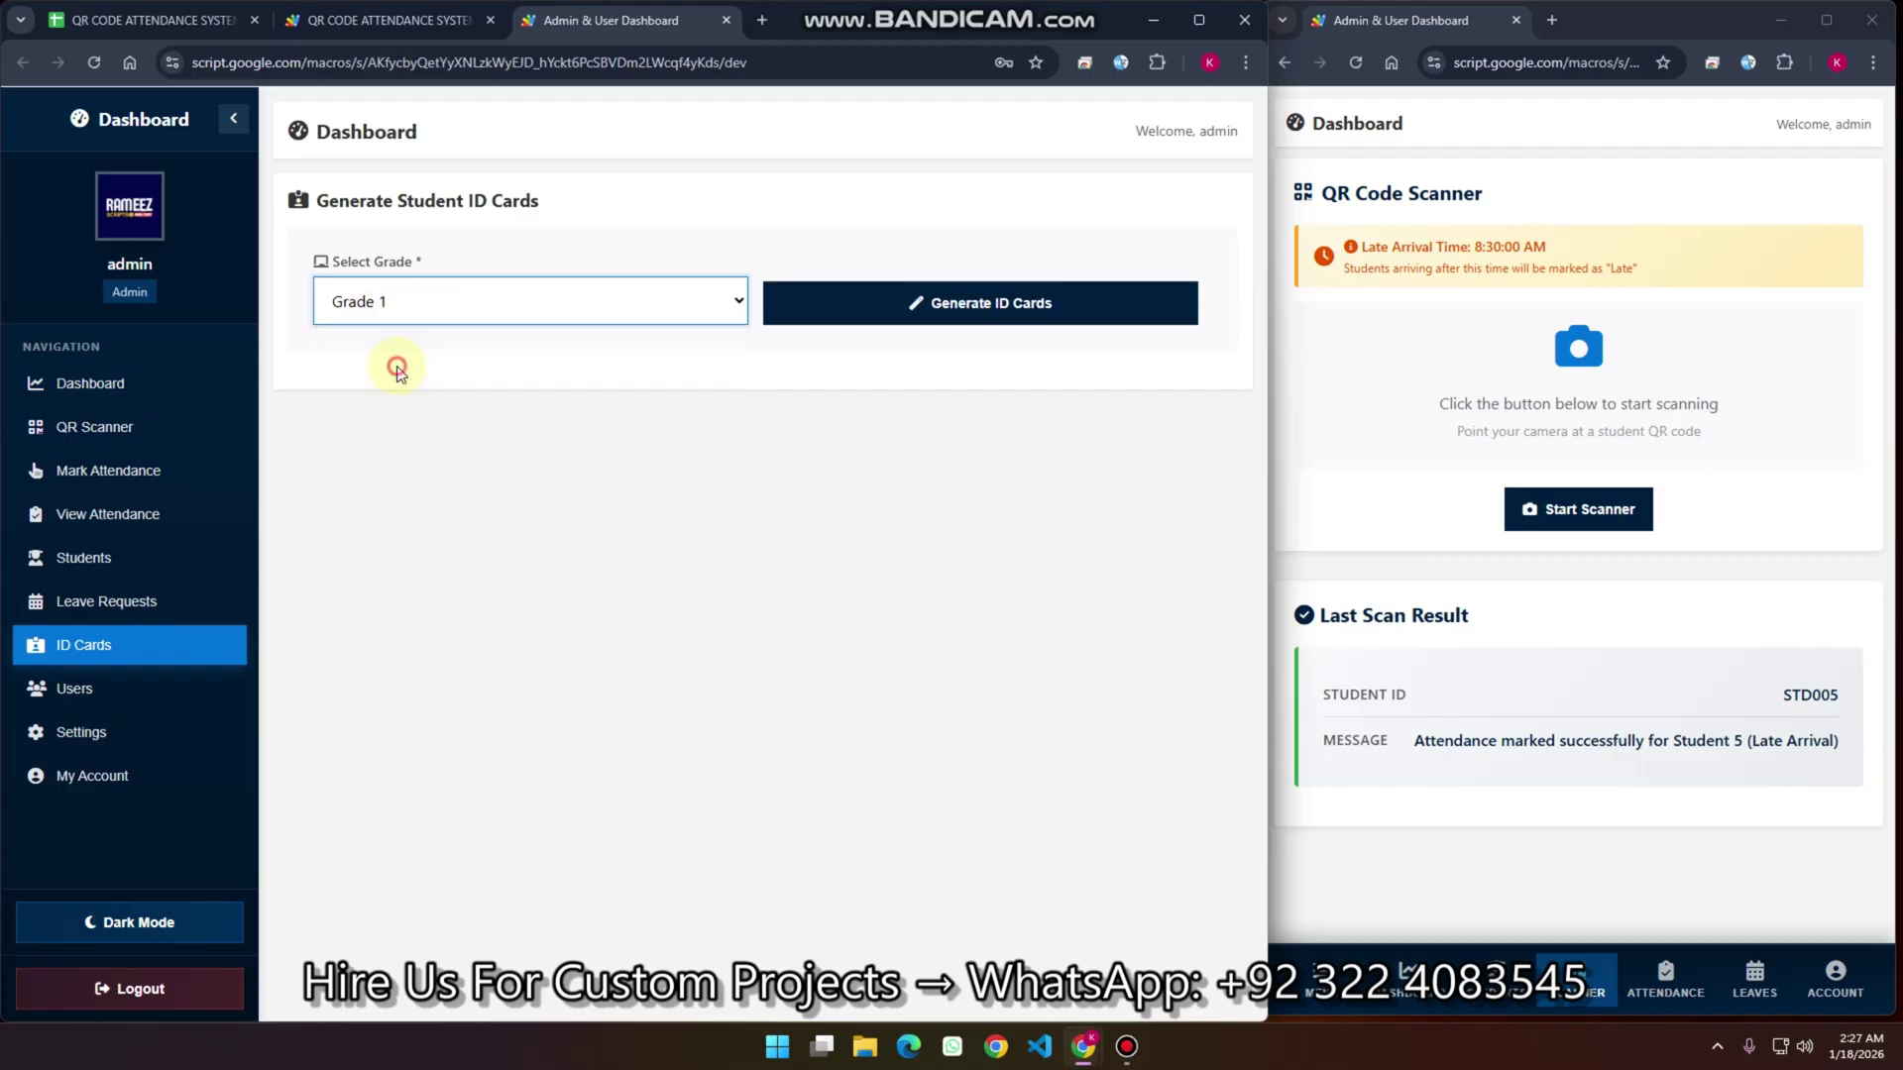
{"action": "left_click", "coordinate": [981, 303]}
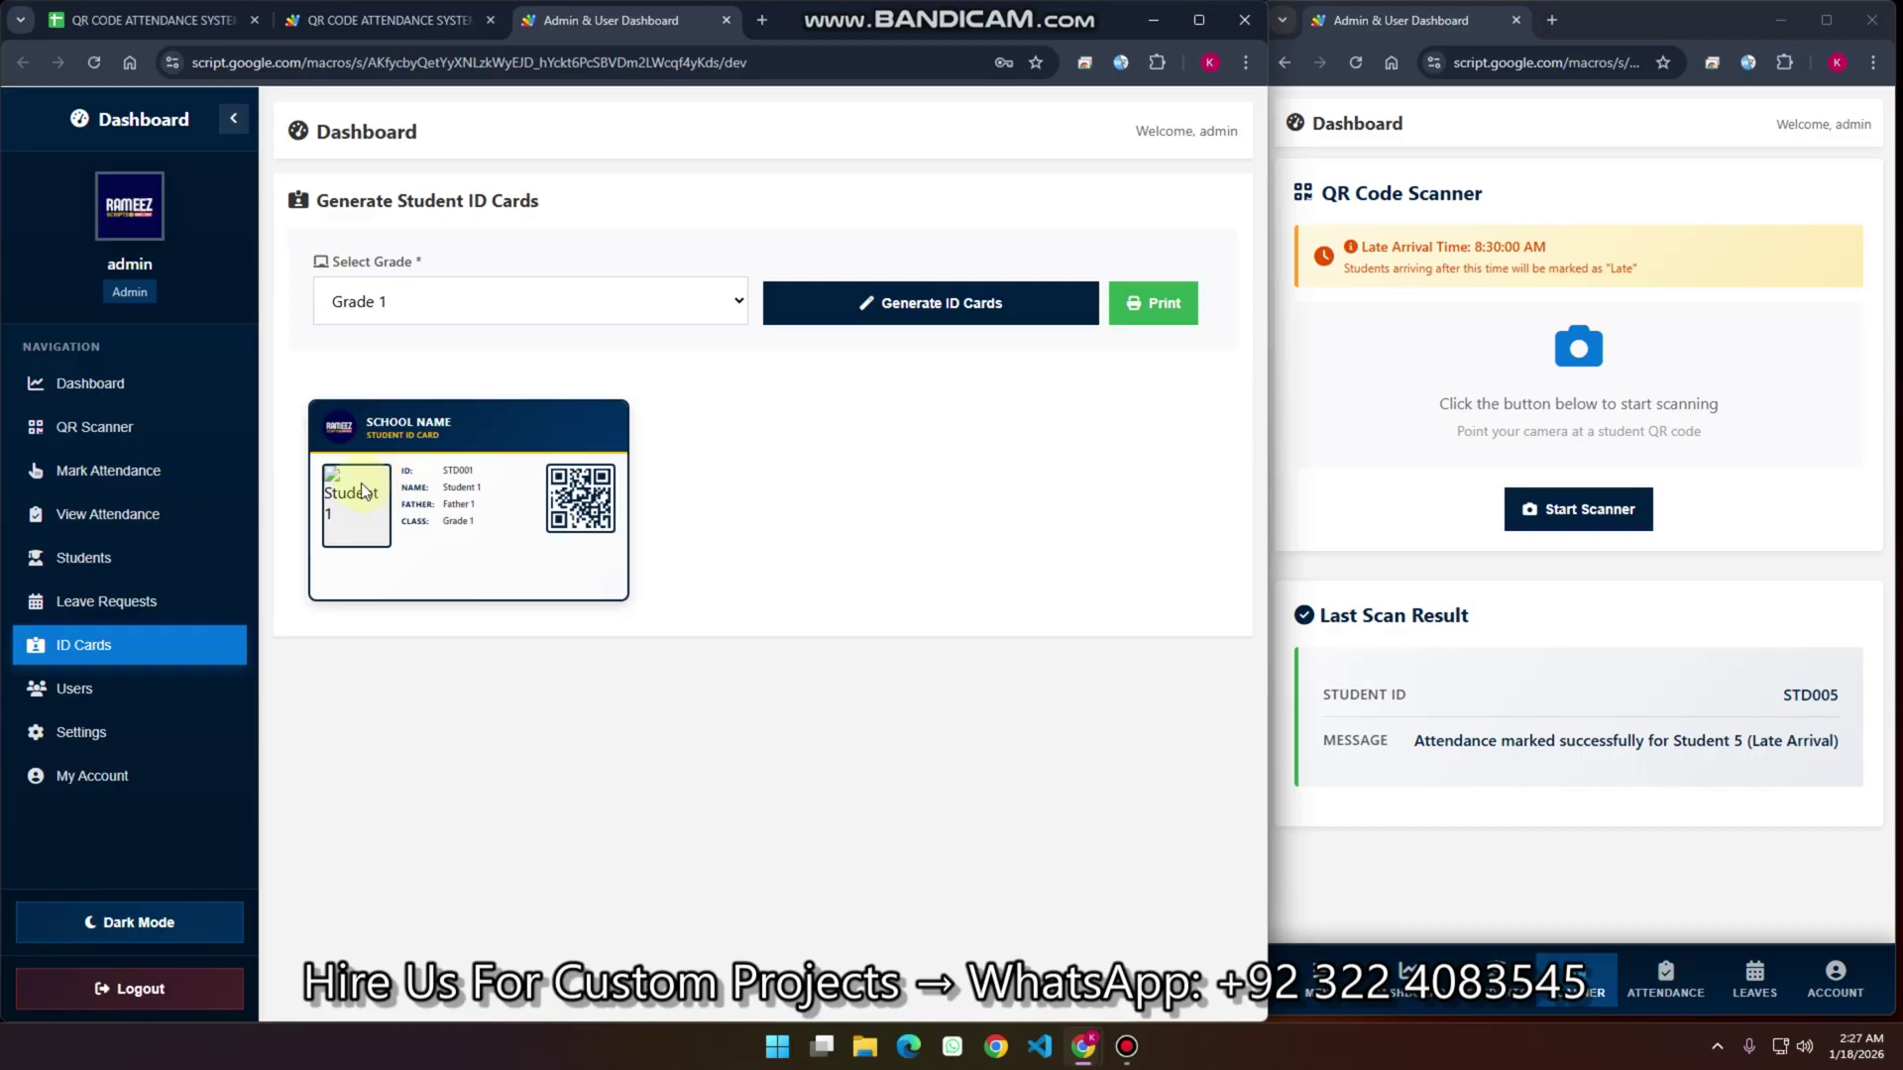
Paste the logo's image address into Students!G2 and fill it down to G6
{"action": "right_click", "coordinate": [146, 195]}
{"action": "left_click", "coordinate": [241, 312]}
{"action": "left_click", "coordinate": [154, 20]}
{"action": "left_click", "coordinate": [555, 281]}
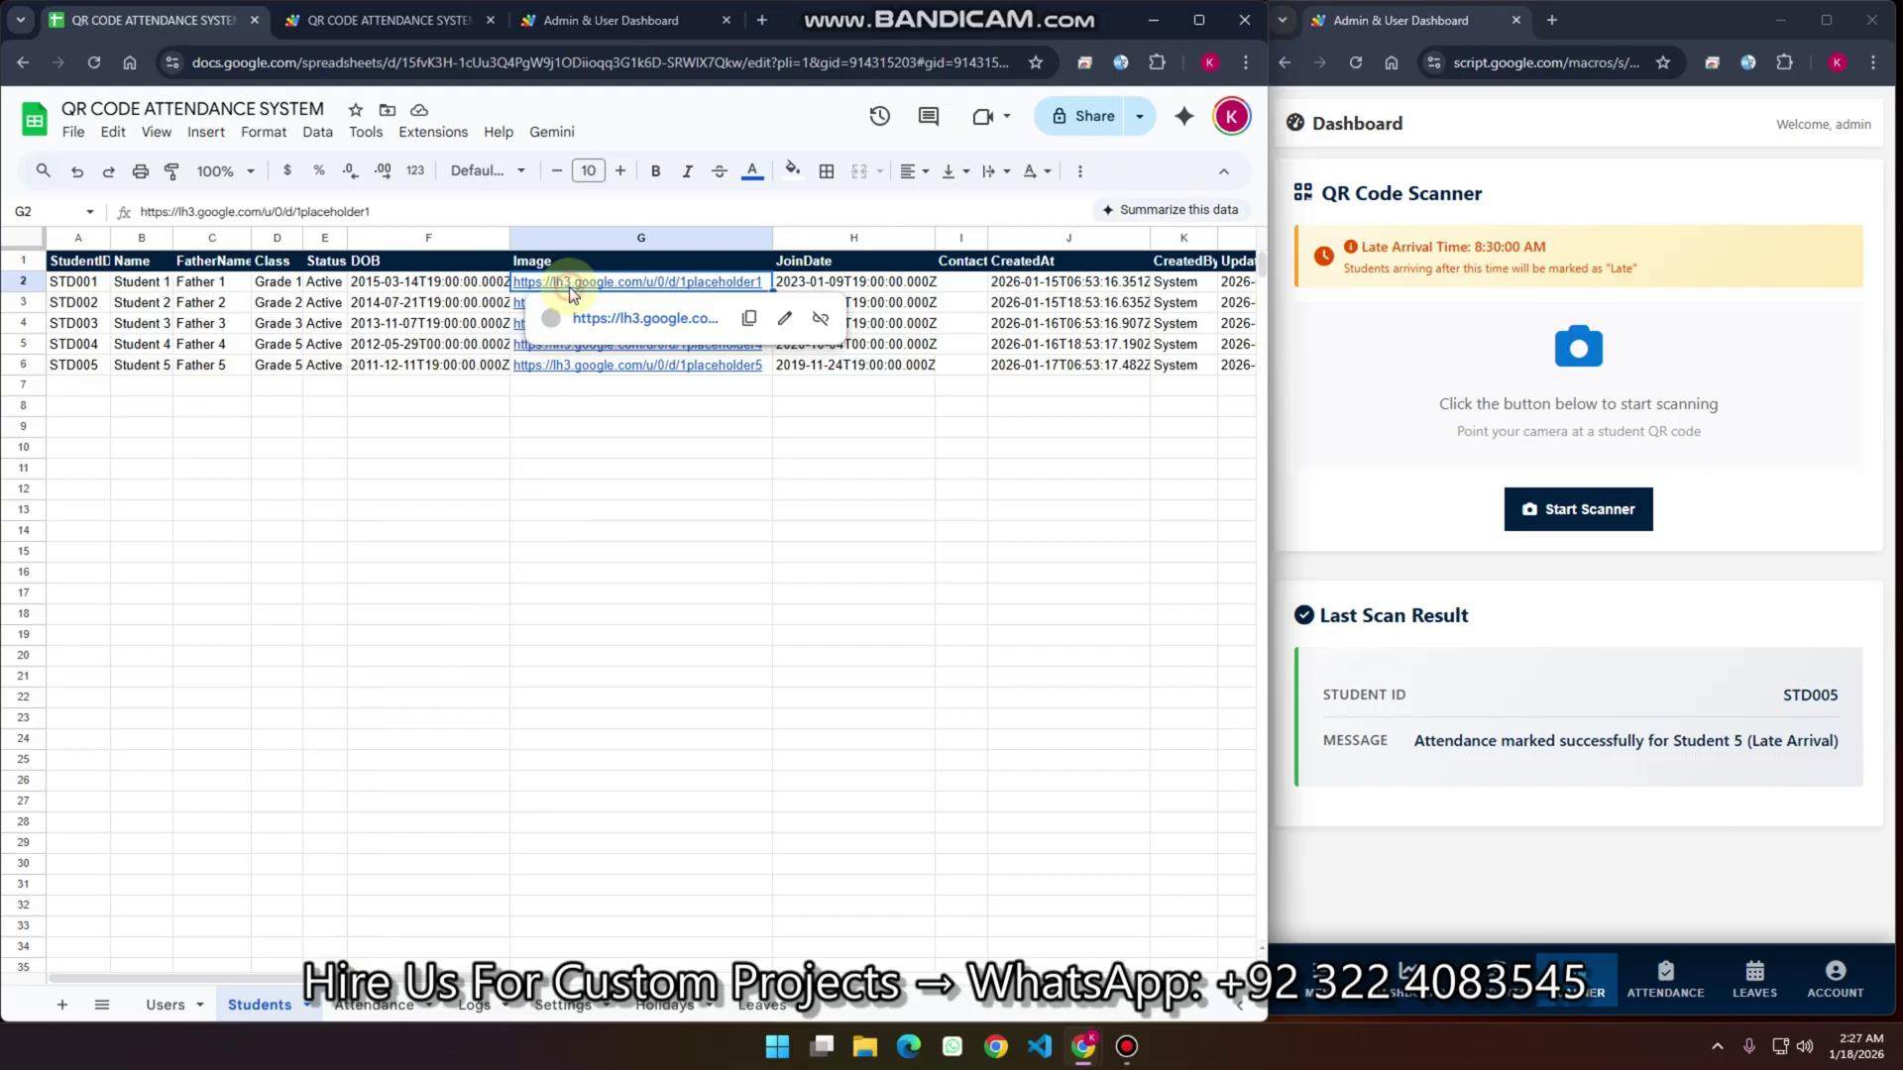
{"action": "key", "text": "ctrl+v"}
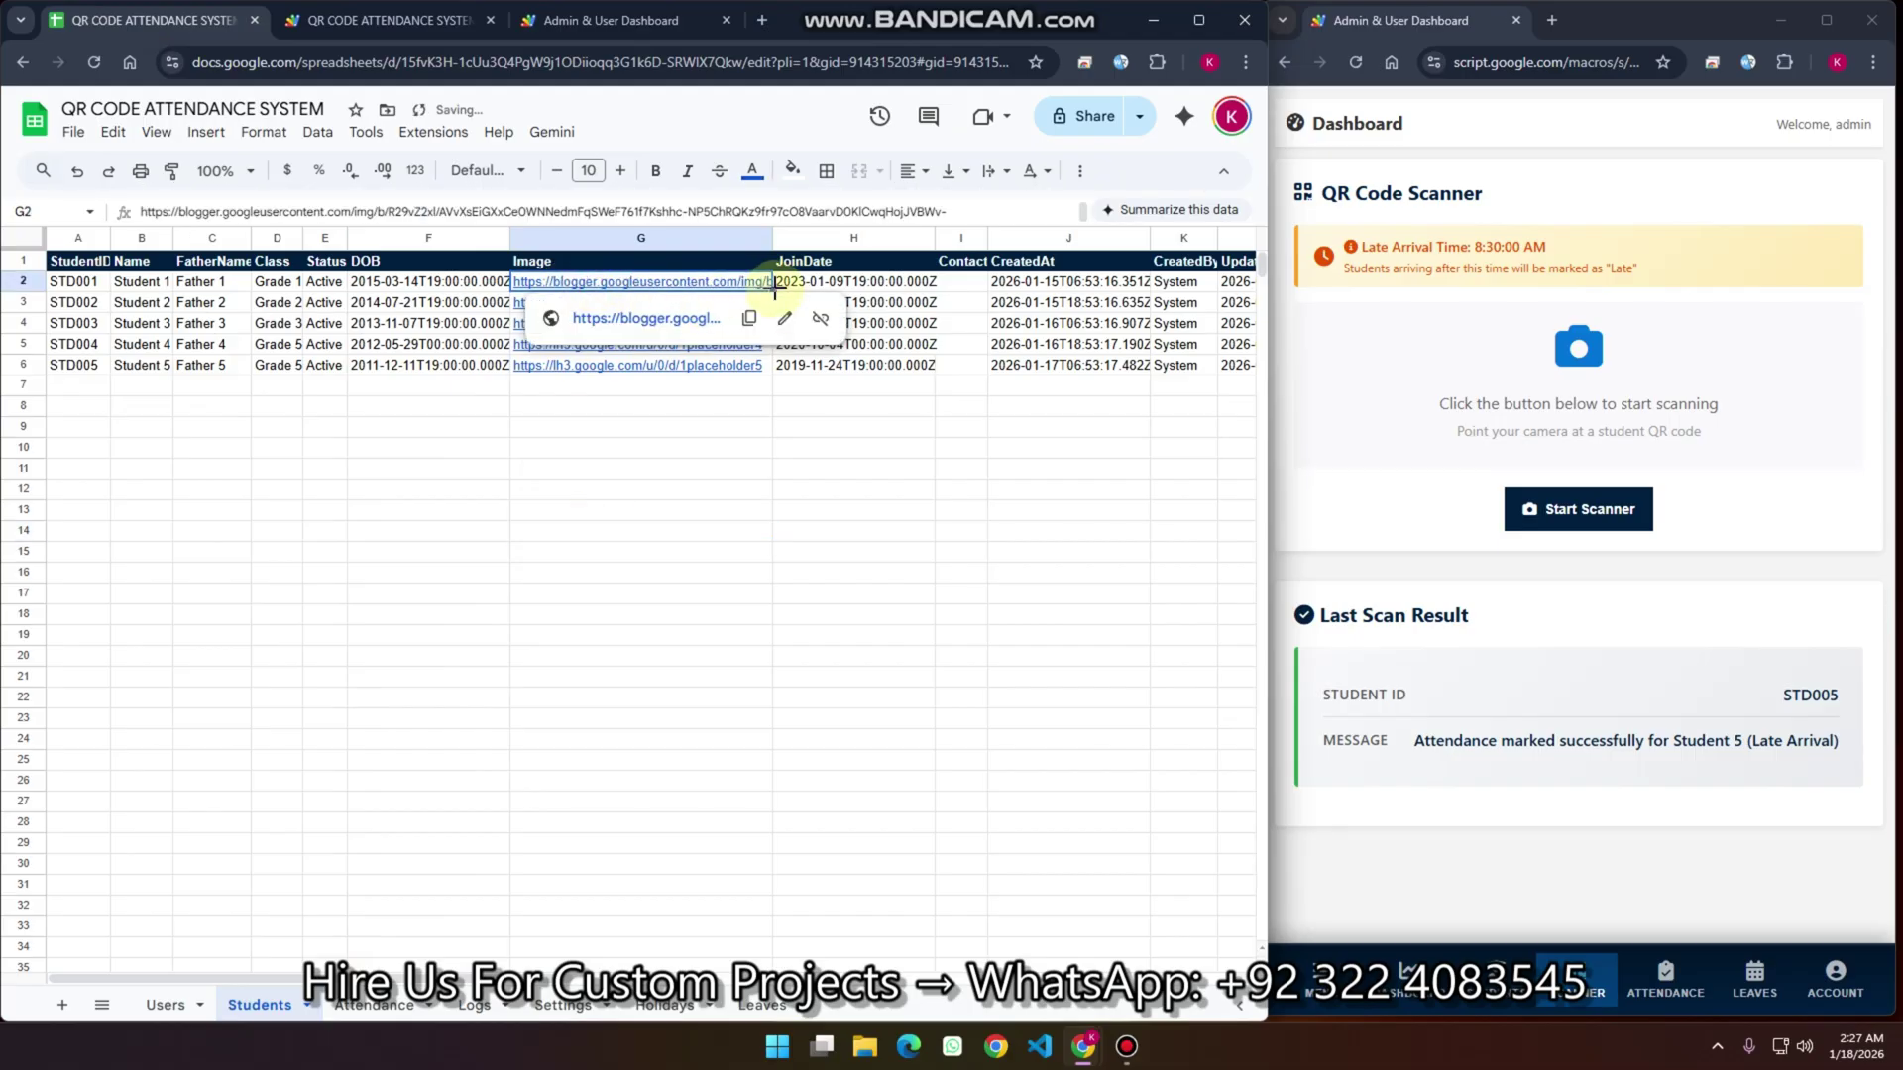
{"action": "left_click_drag", "start_coordinate": [773, 292], "coordinate": [765, 369]}
{"action": "left_click", "coordinate": [768, 551]}
{"action": "left_click", "coordinate": [614, 19]}
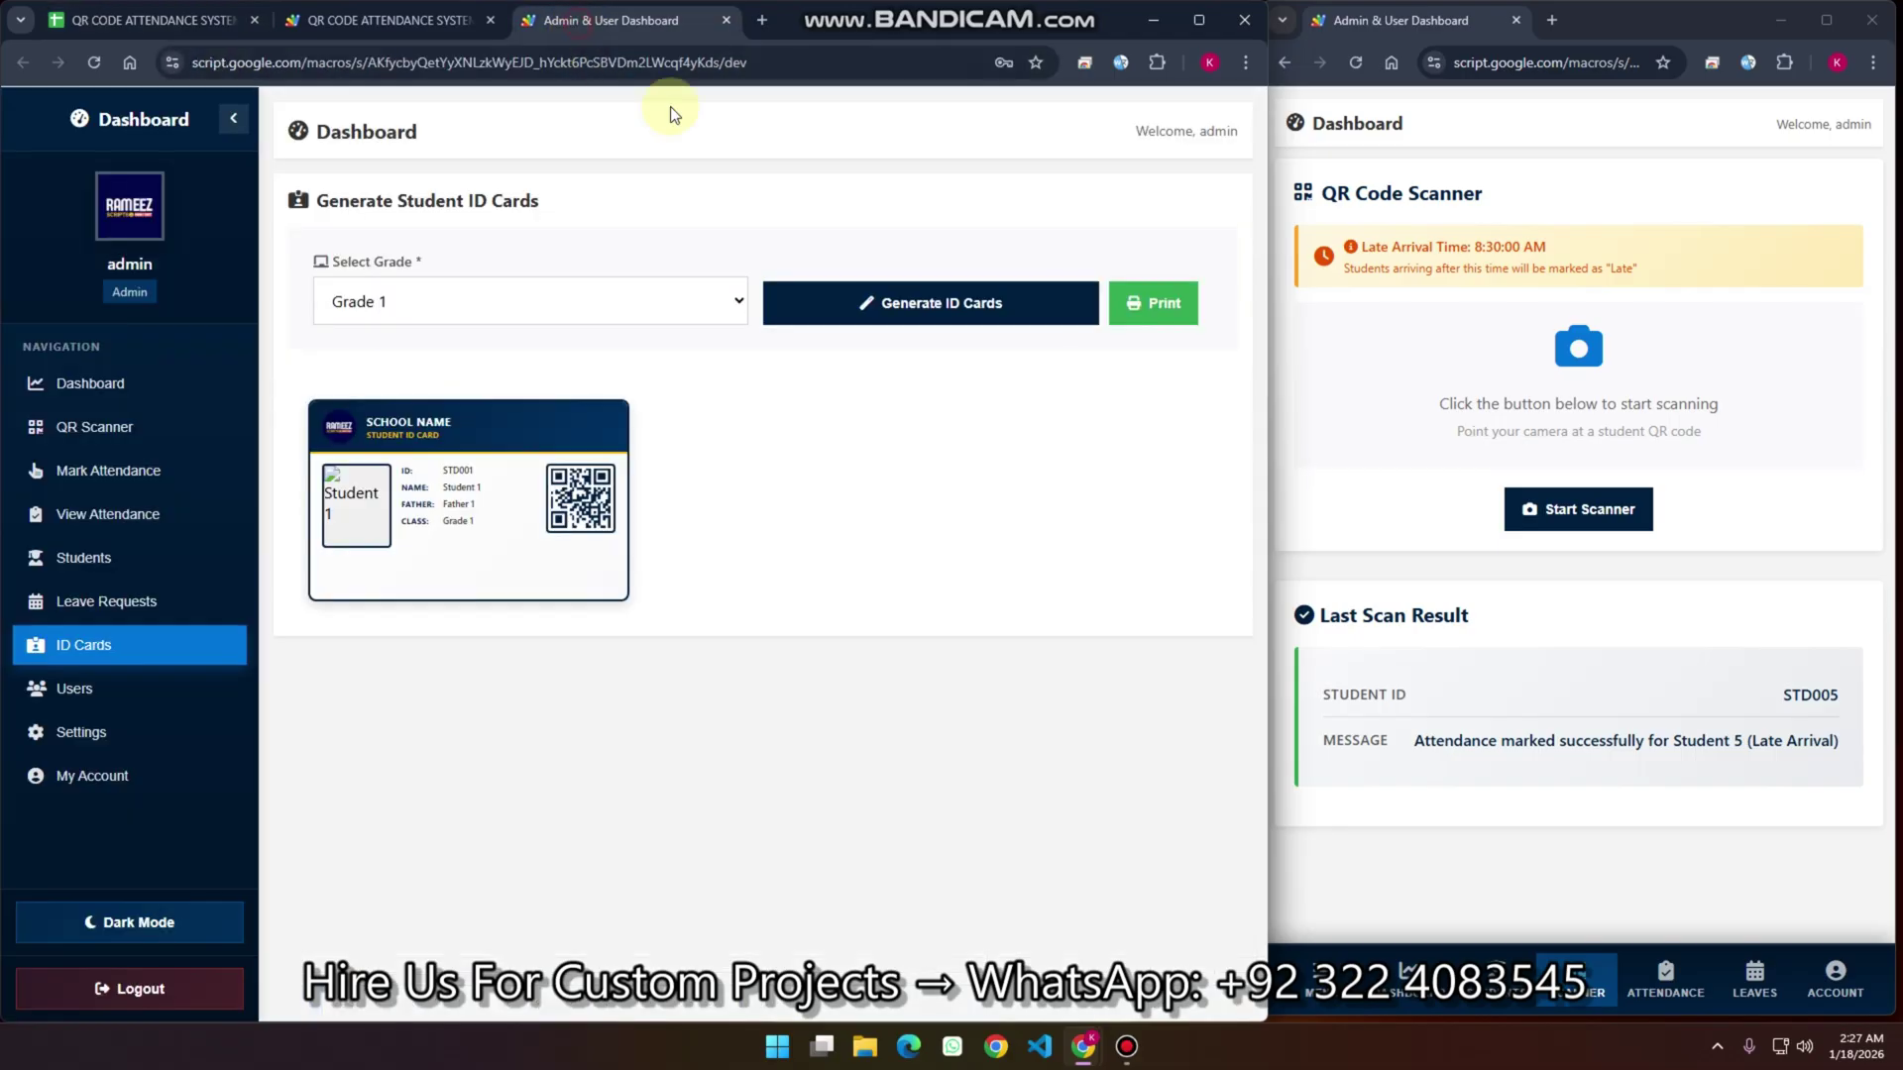
Regenerate the Grade 1 cards, then generate Grade 5 ID cards showing the logo photo
{"action": "left_click", "coordinate": [887, 305]}
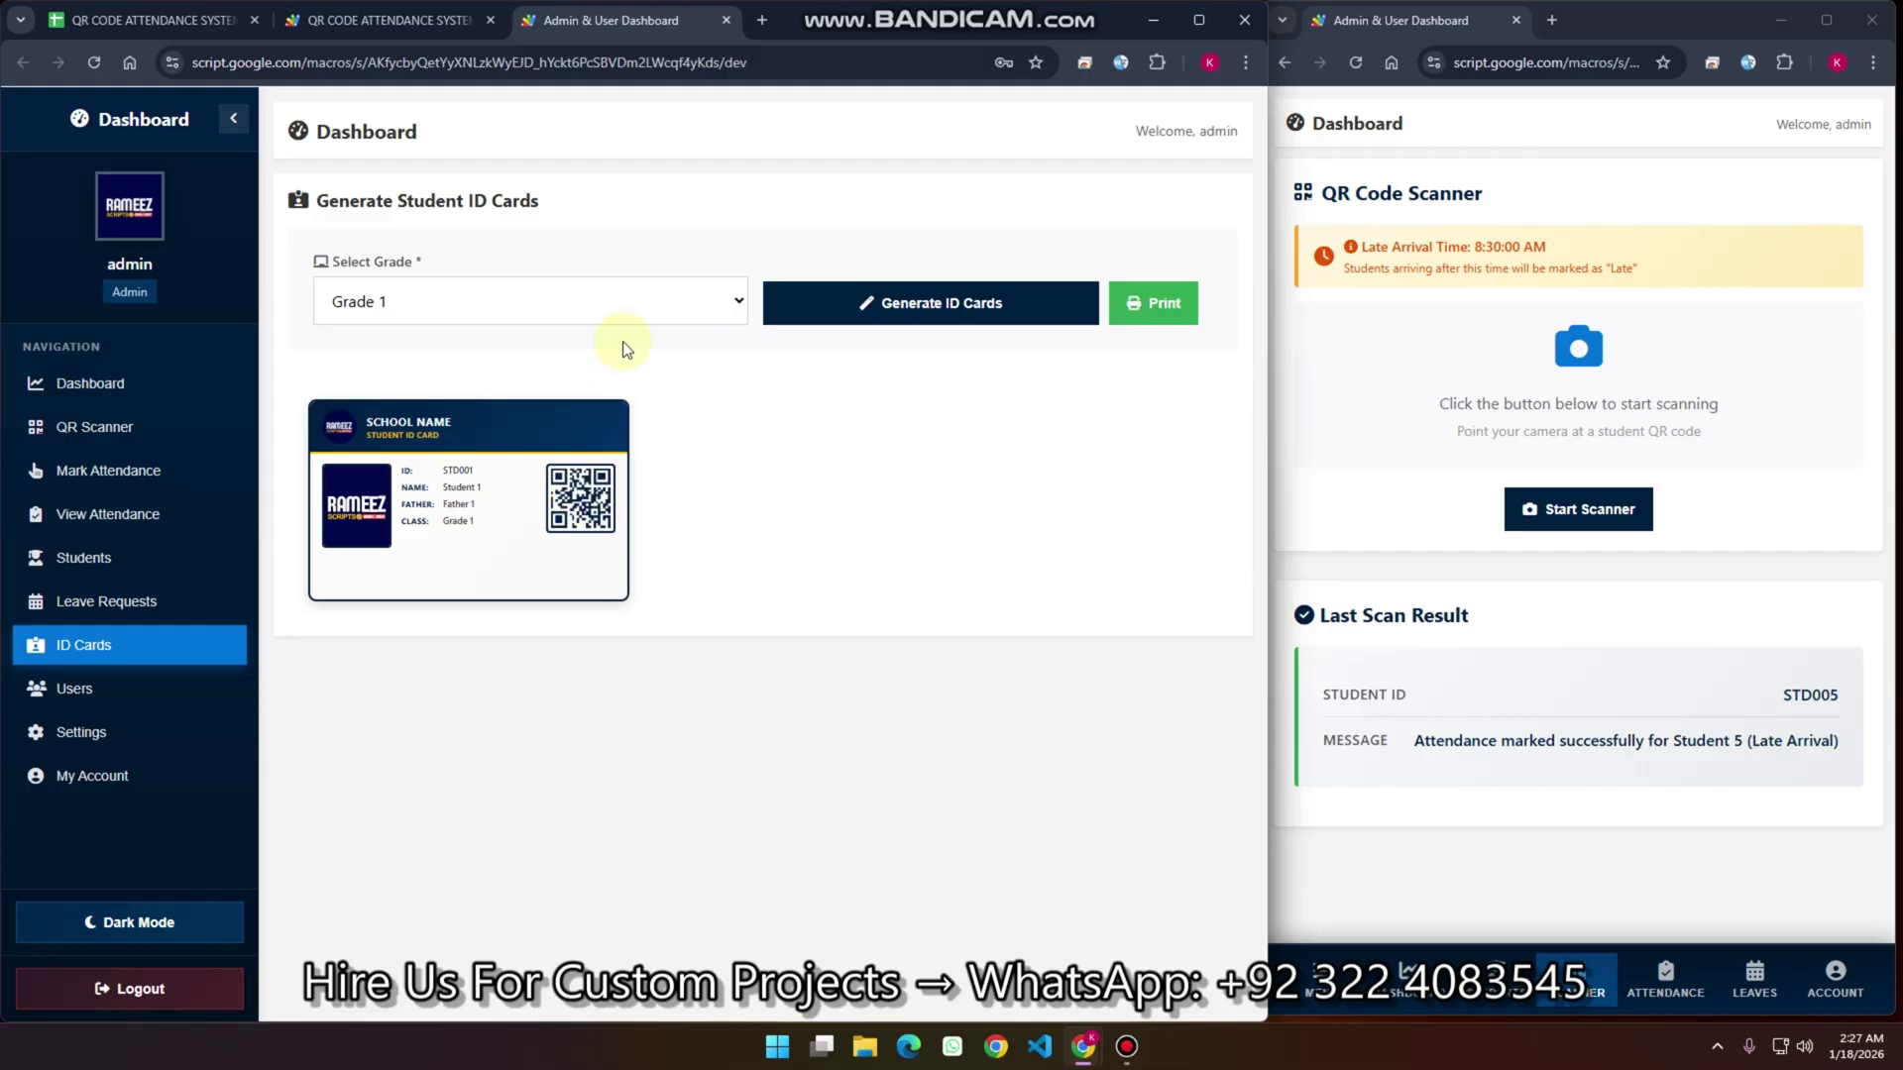
{"action": "left_click", "coordinate": [531, 307]}
{"action": "left_click", "coordinate": [390, 480]}
{"action": "left_click", "coordinate": [936, 307]}
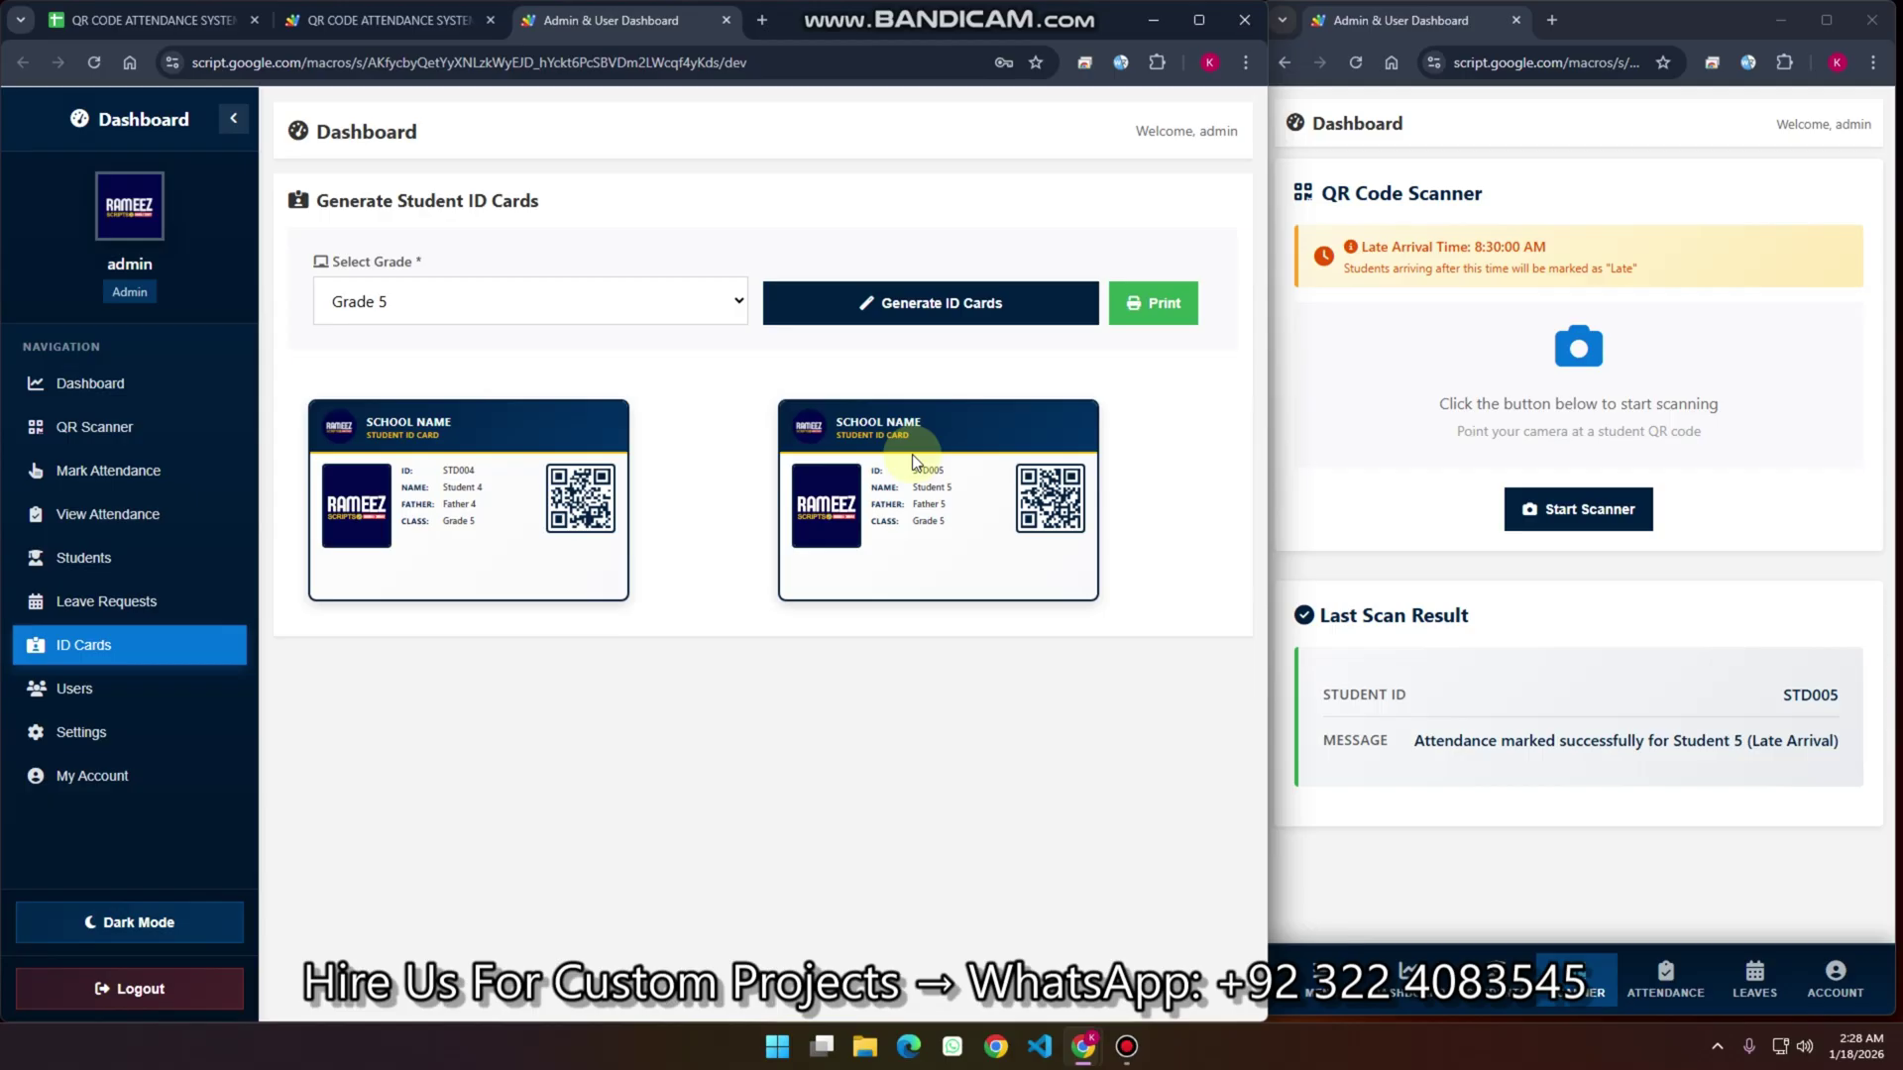
{"action": "left_click", "coordinate": [130, 559]}
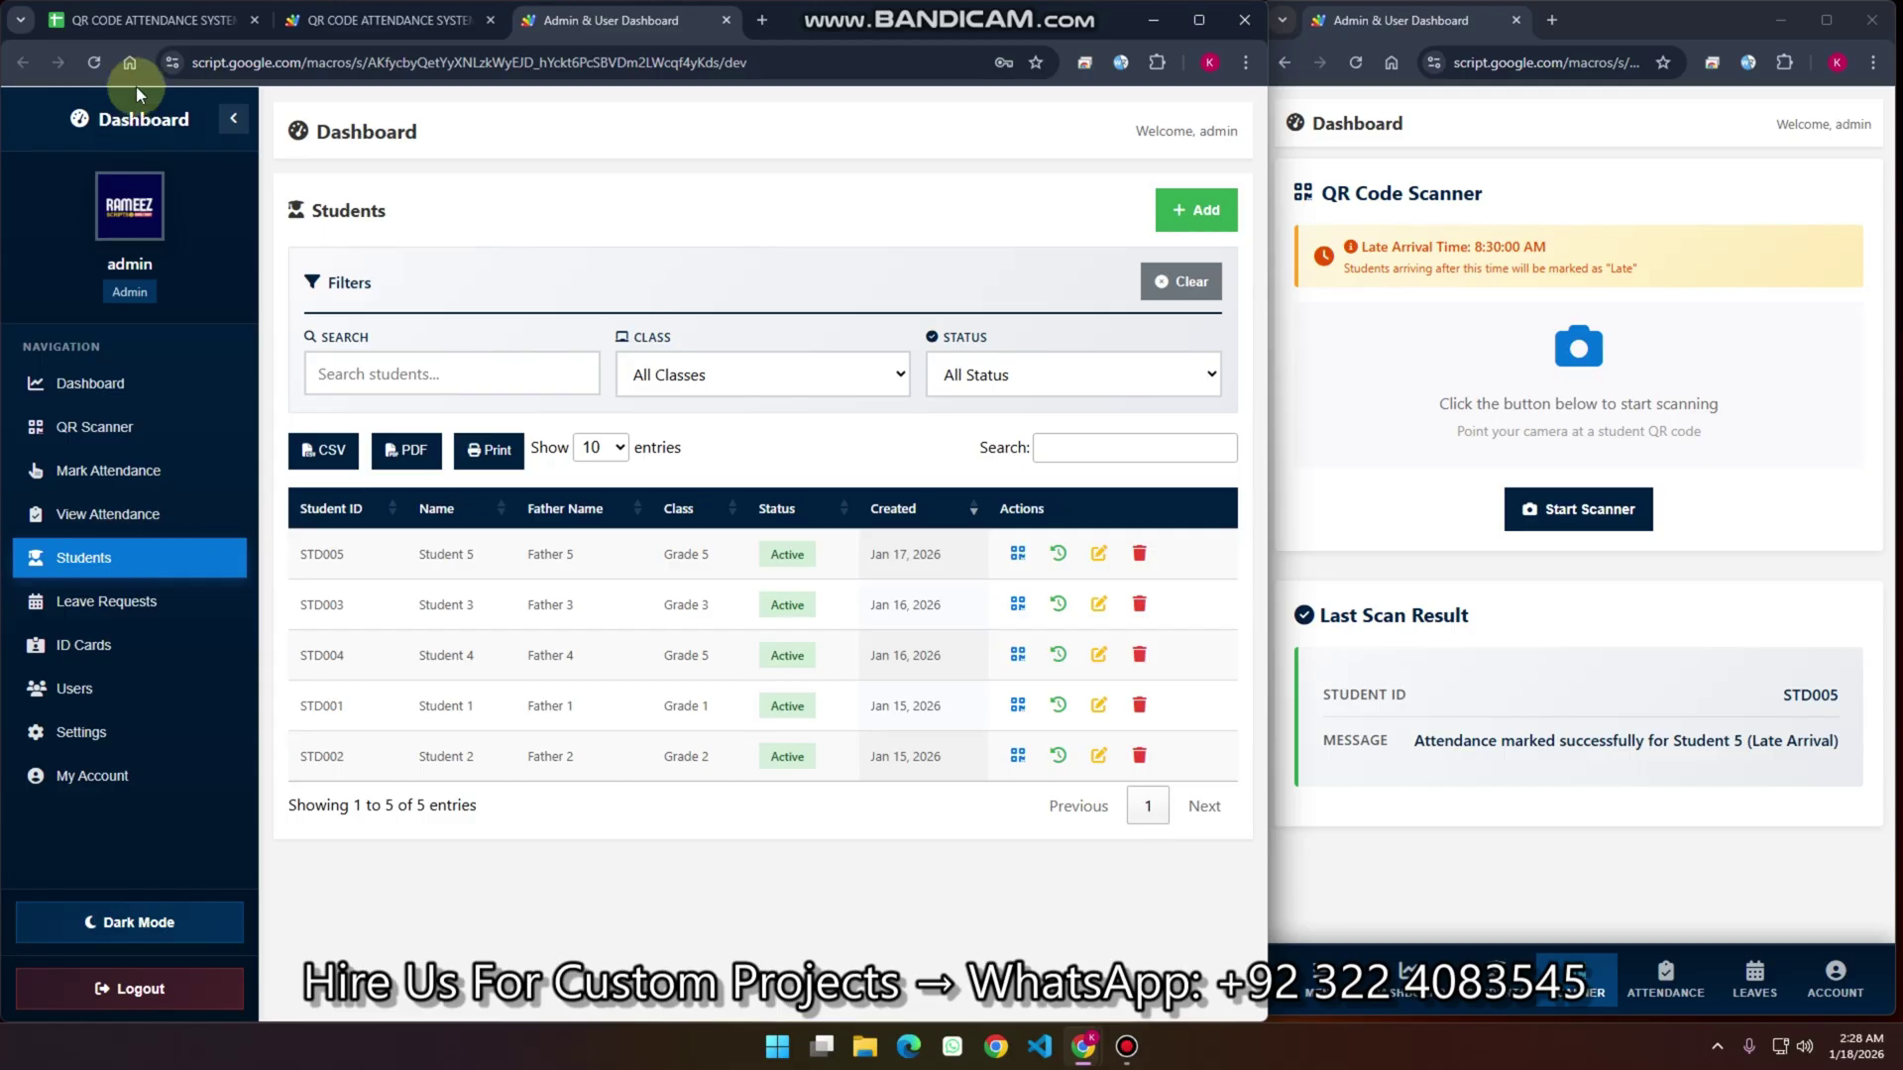
Check the Grade 5 class entry in B2 of the Attendance sheet
{"action": "left_click", "coordinate": [142, 22]}
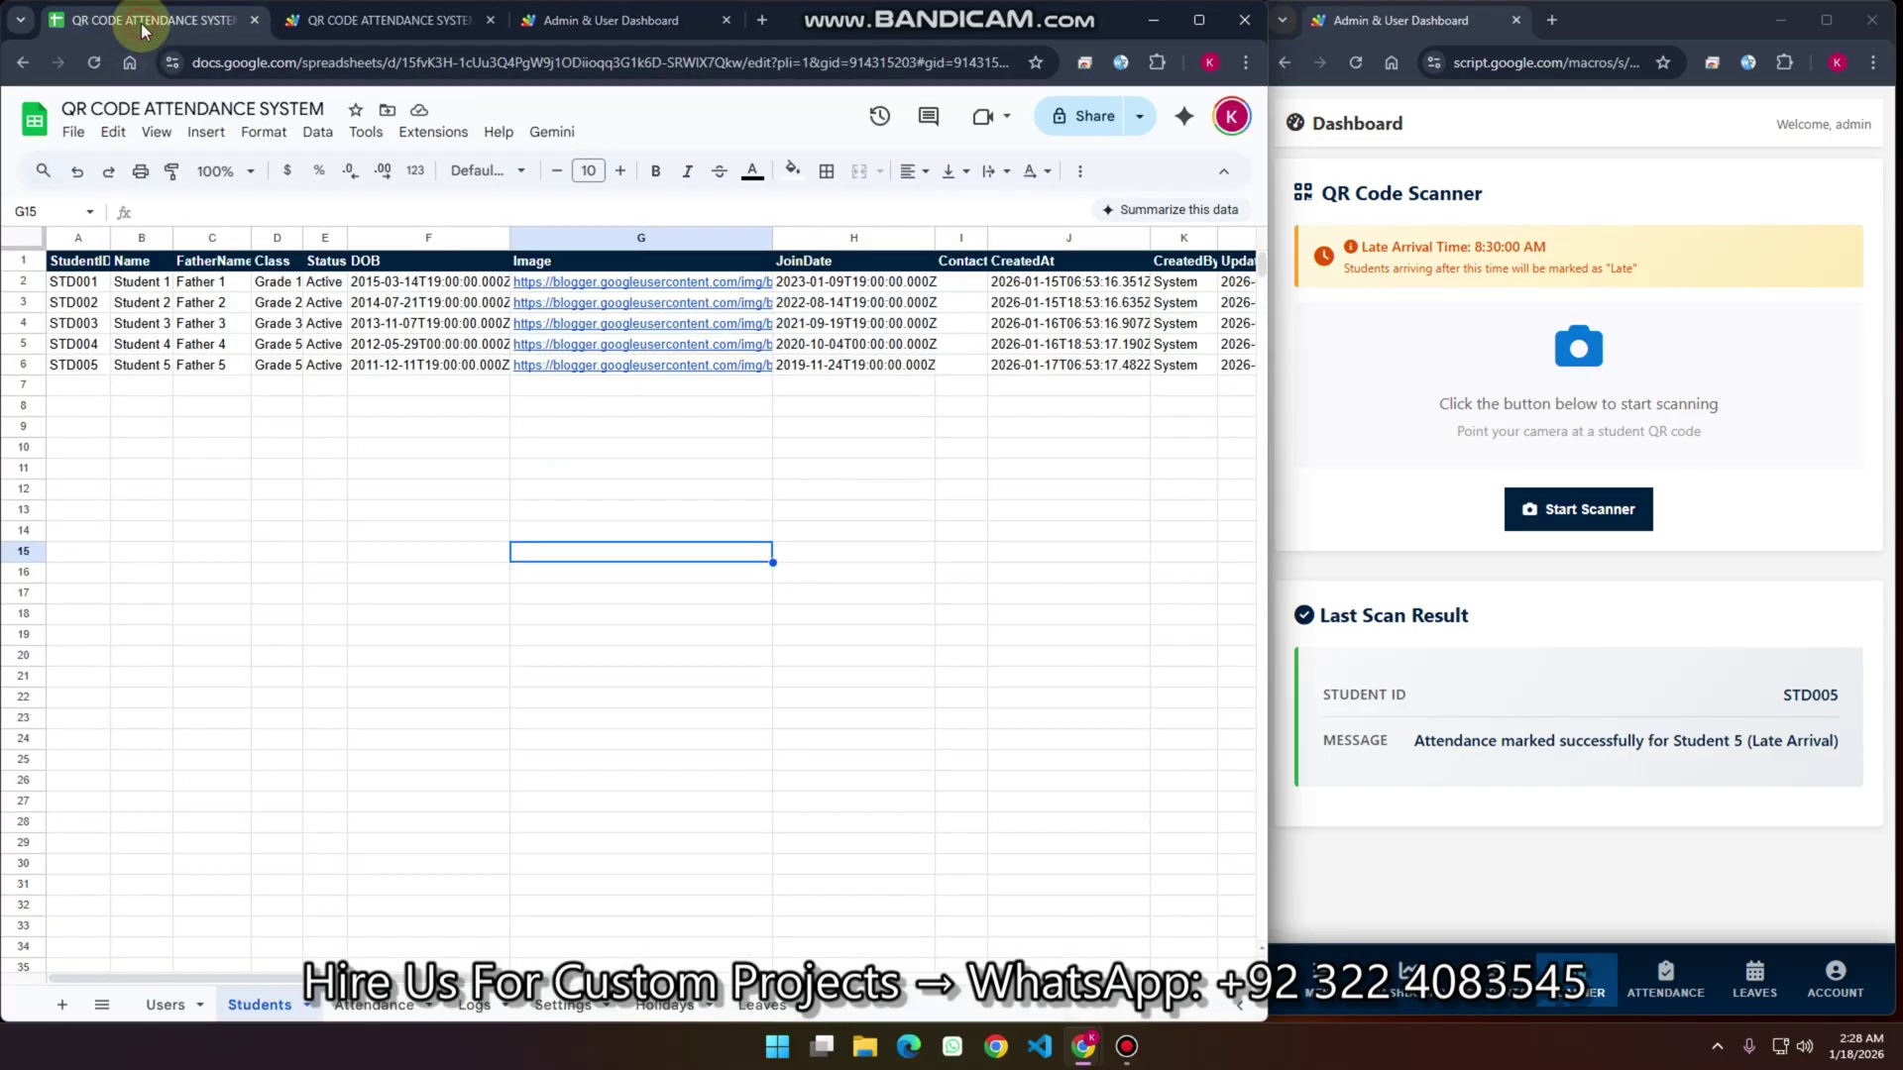
{"action": "left_click", "coordinate": [383, 1005]}
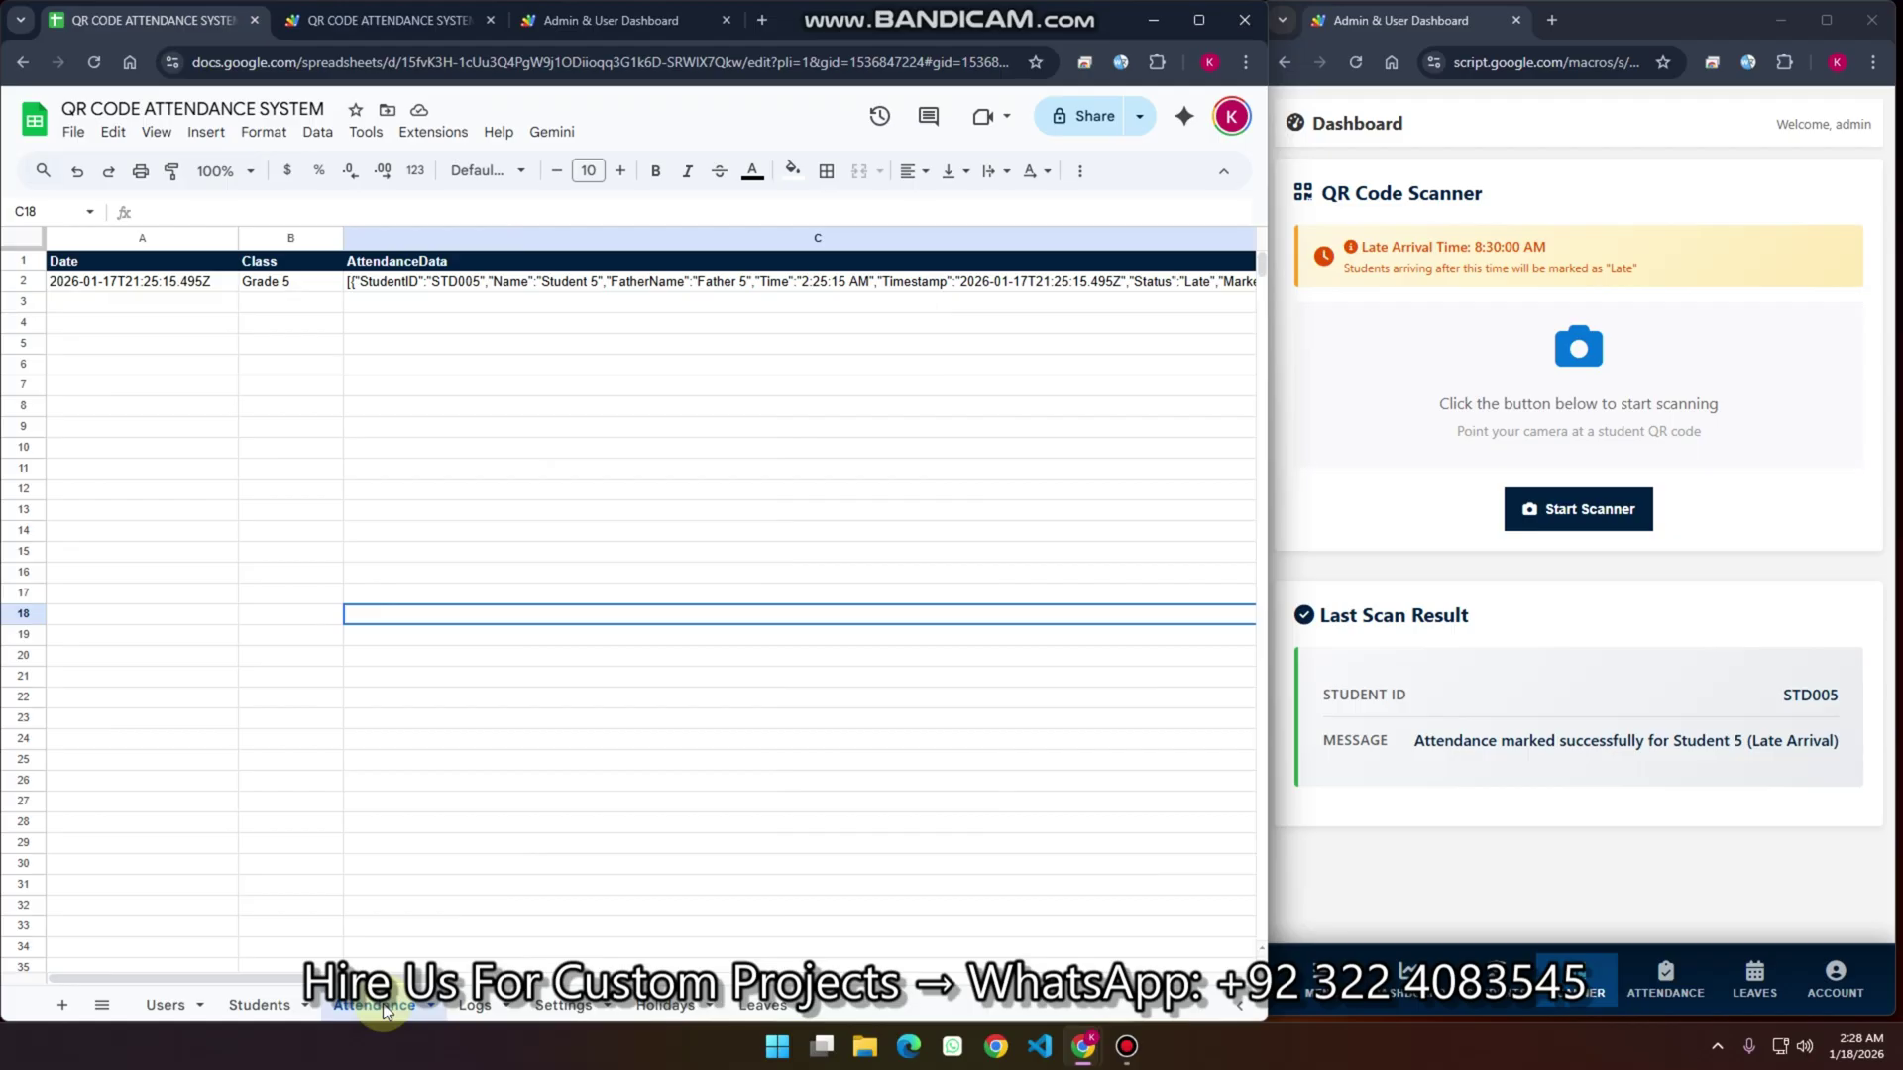
{"action": "left_click", "coordinate": [277, 286]}
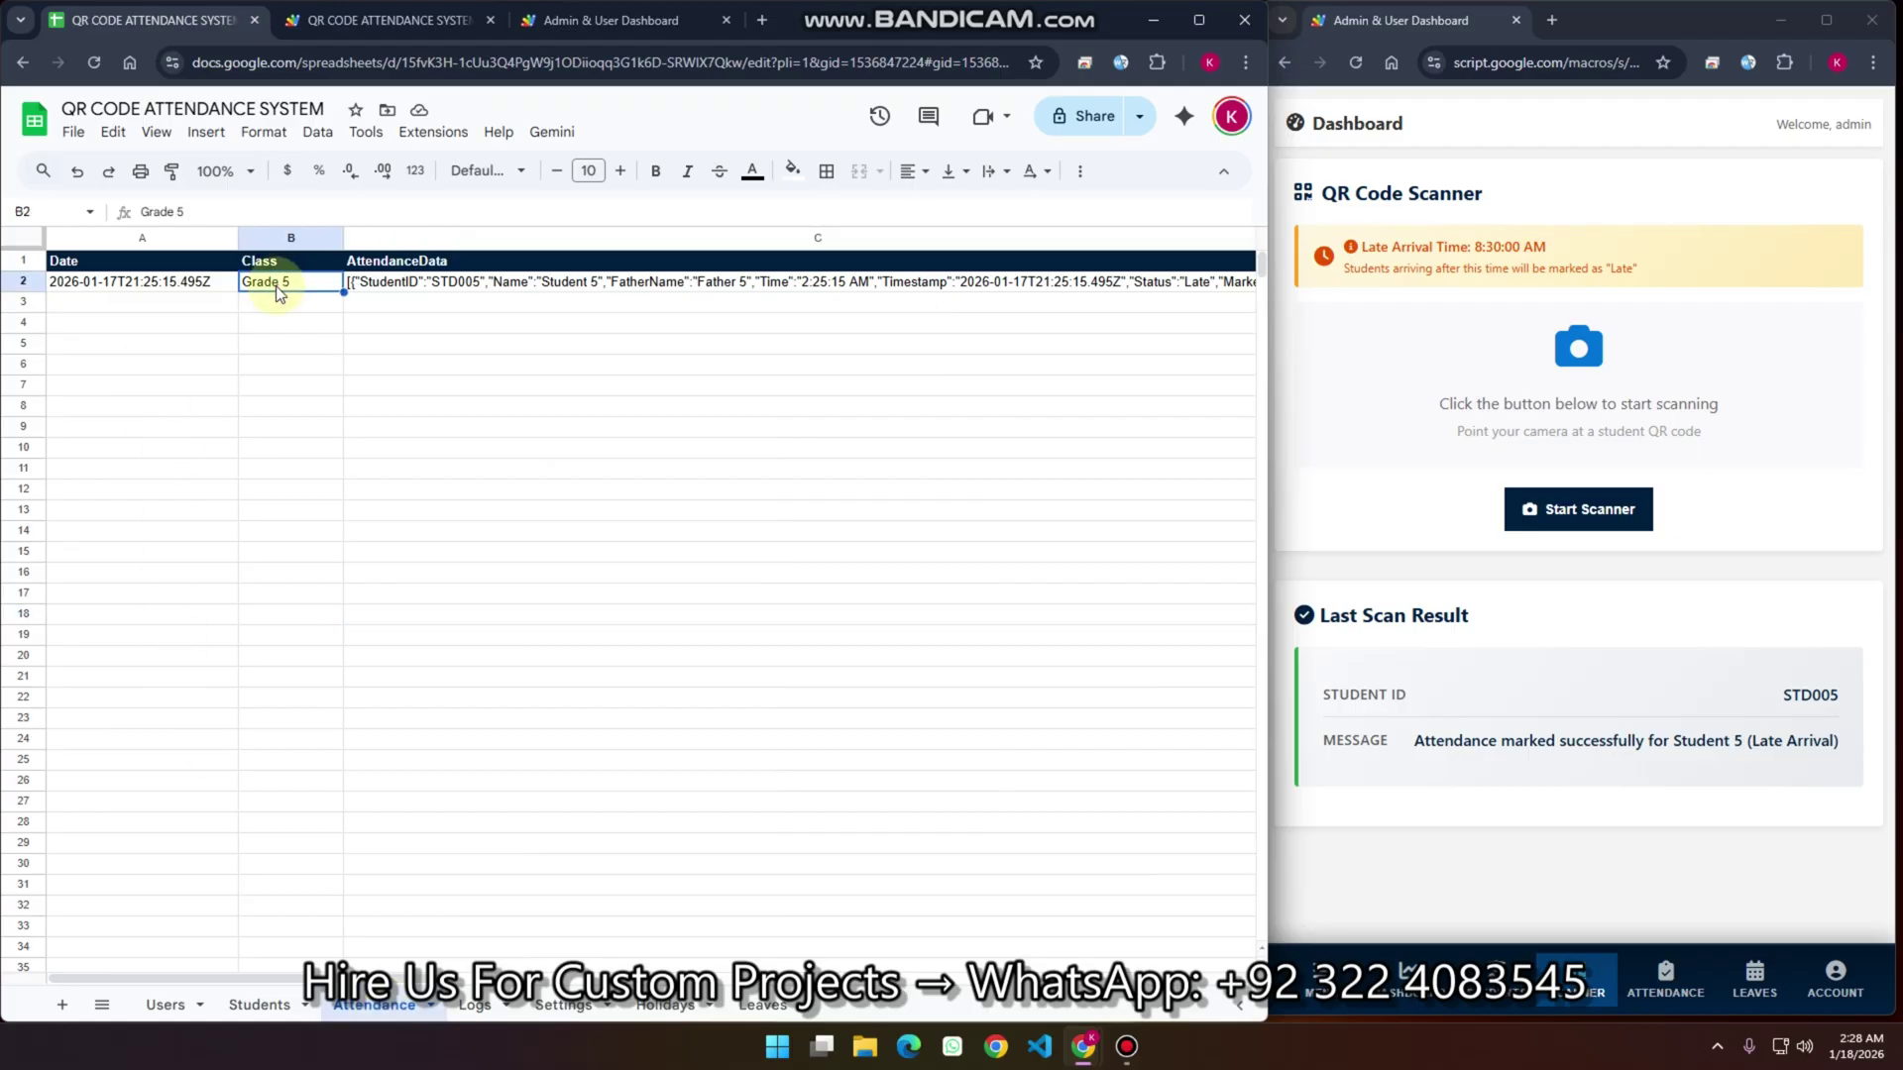
{"action": "left_click", "coordinate": [598, 19]}
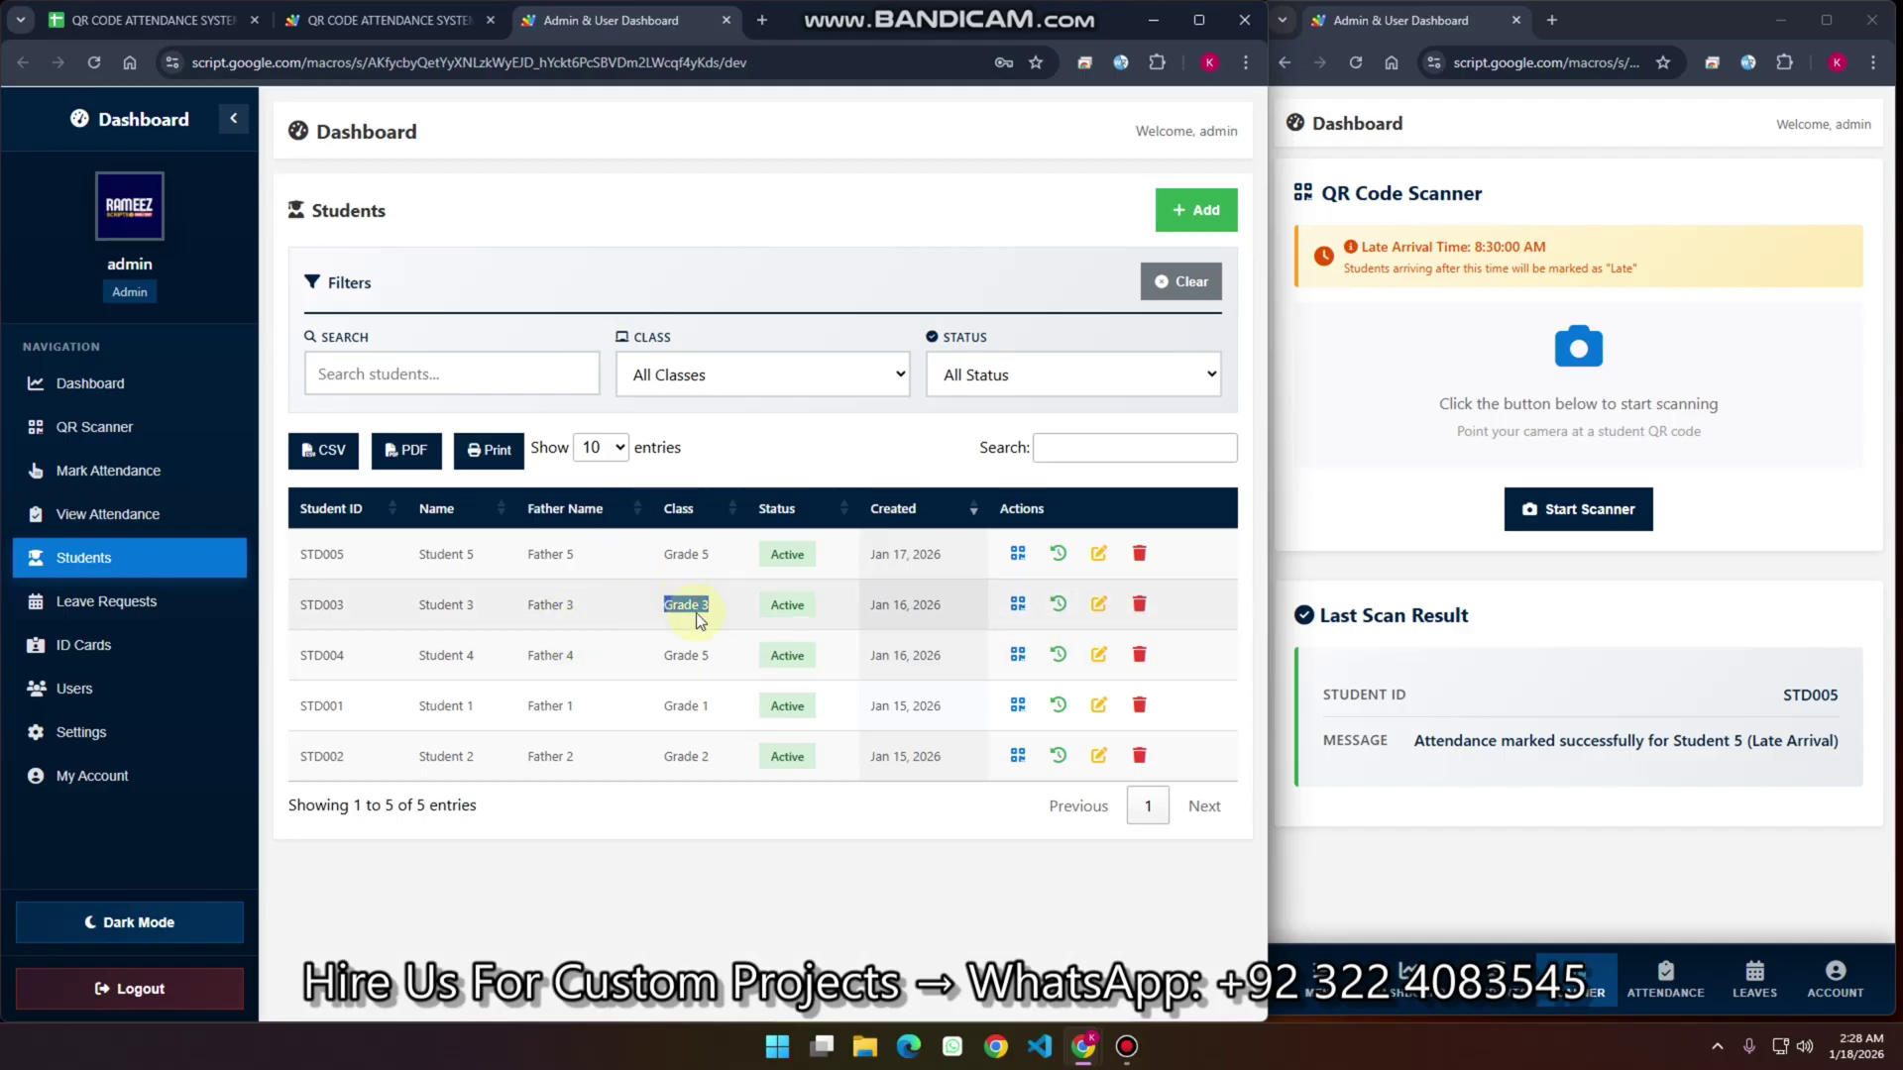
Start the scanner and scan STD003's QR code, then view the Grade 3 row in Sheets
{"action": "left_click", "coordinate": [1573, 509]}
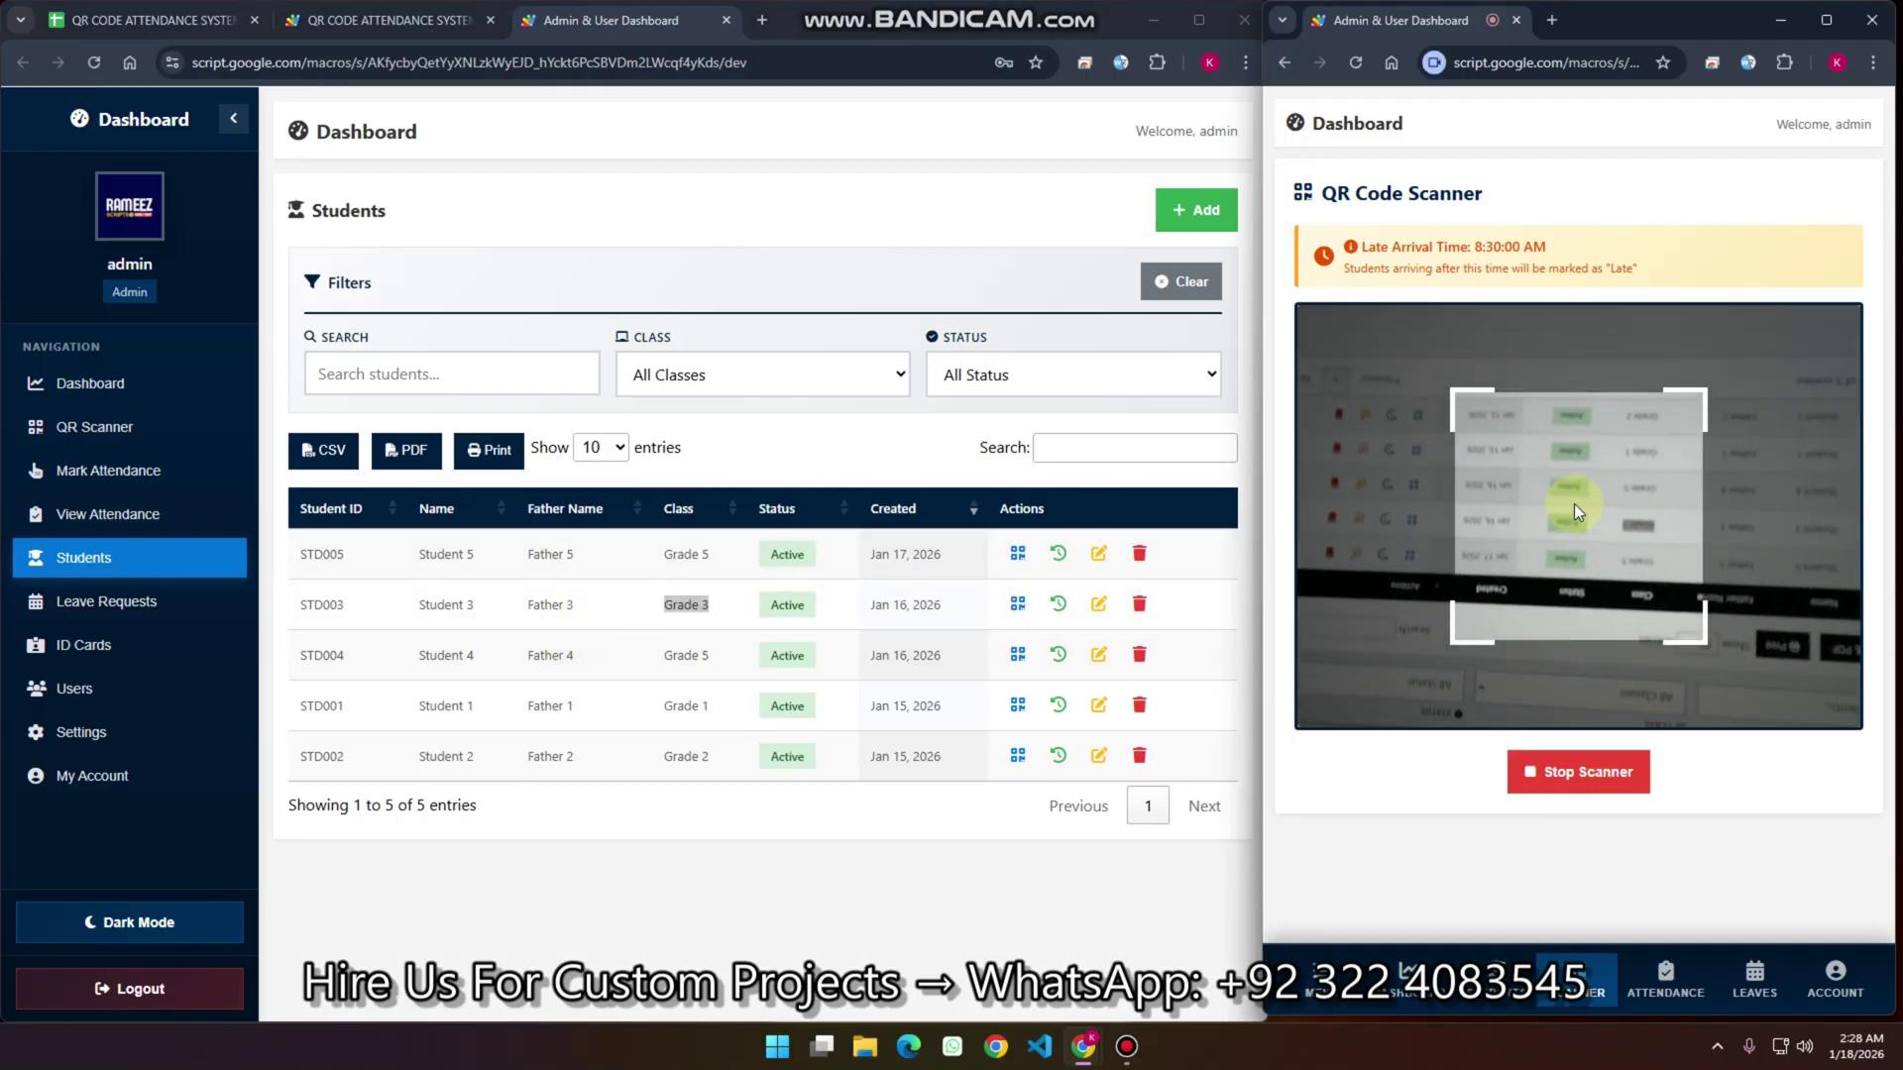
{"action": "left_click", "coordinate": [1027, 605]}
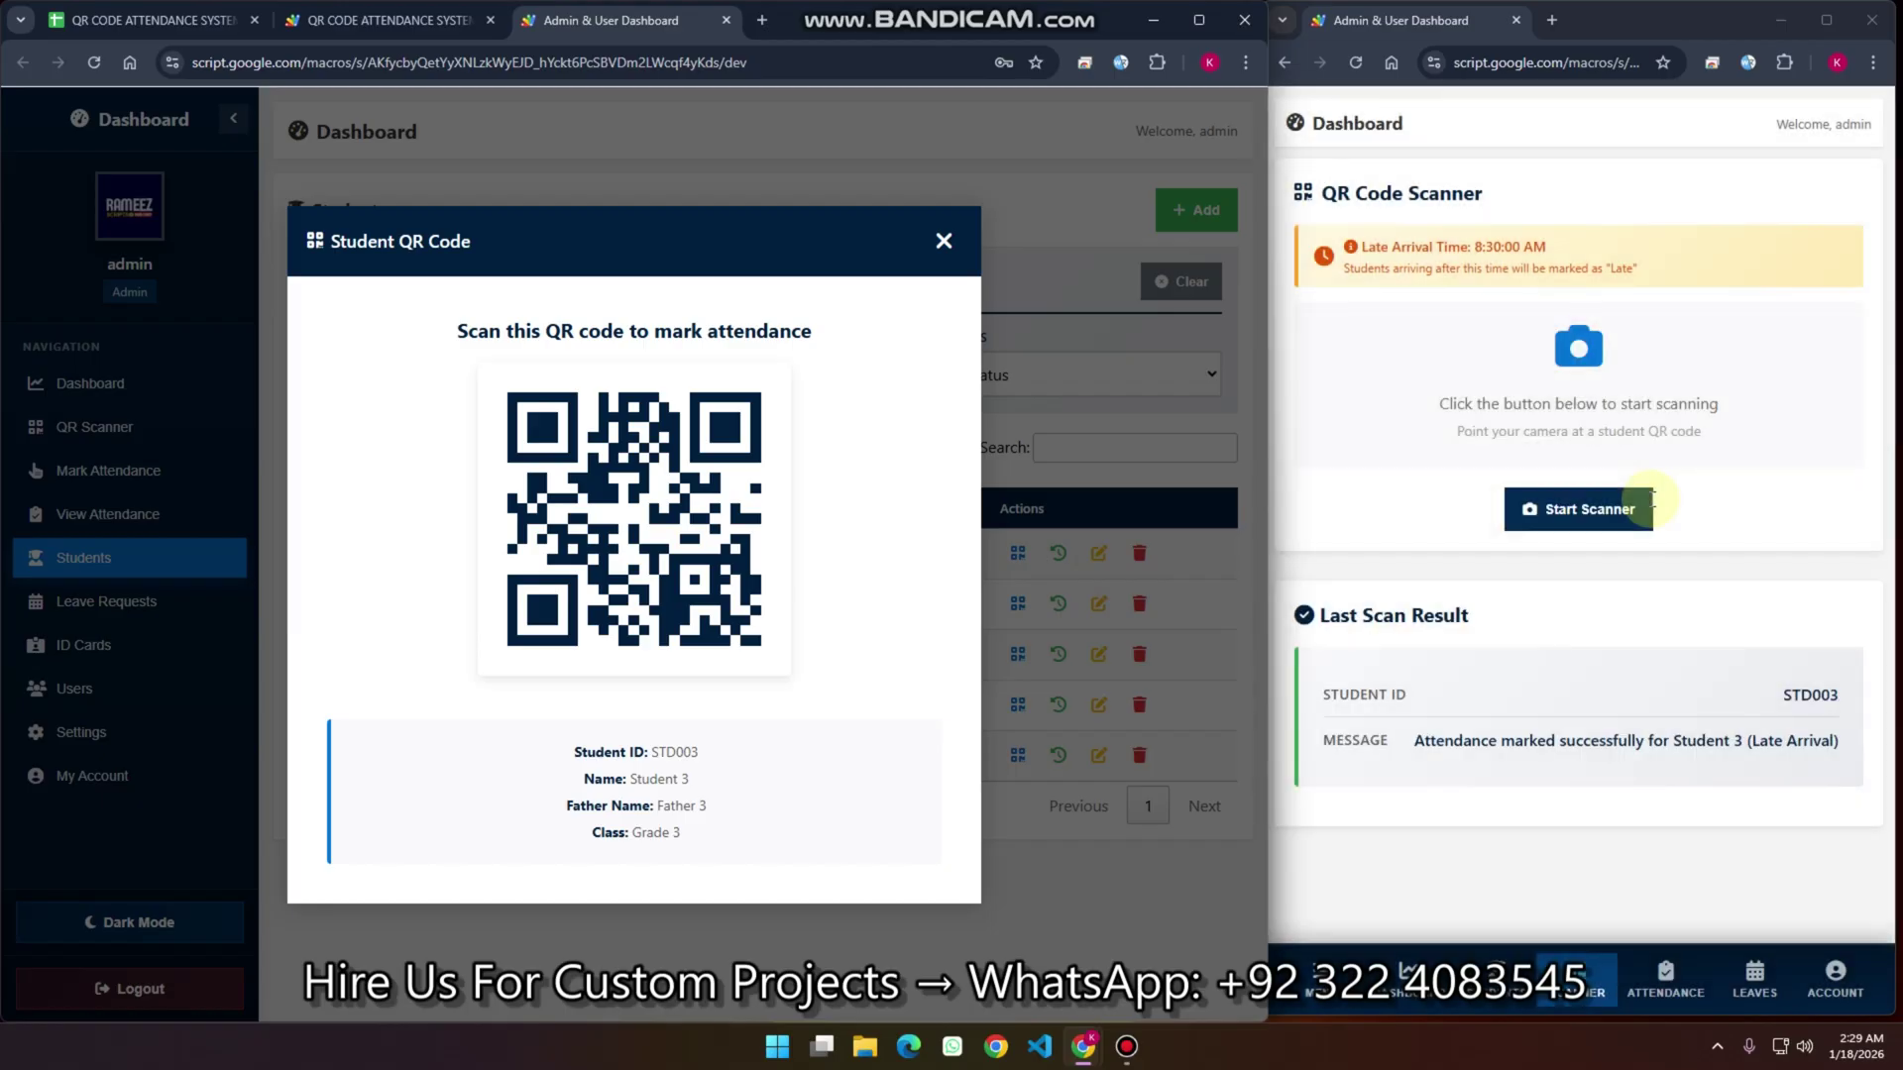
{"action": "left_click", "coordinate": [950, 236]}
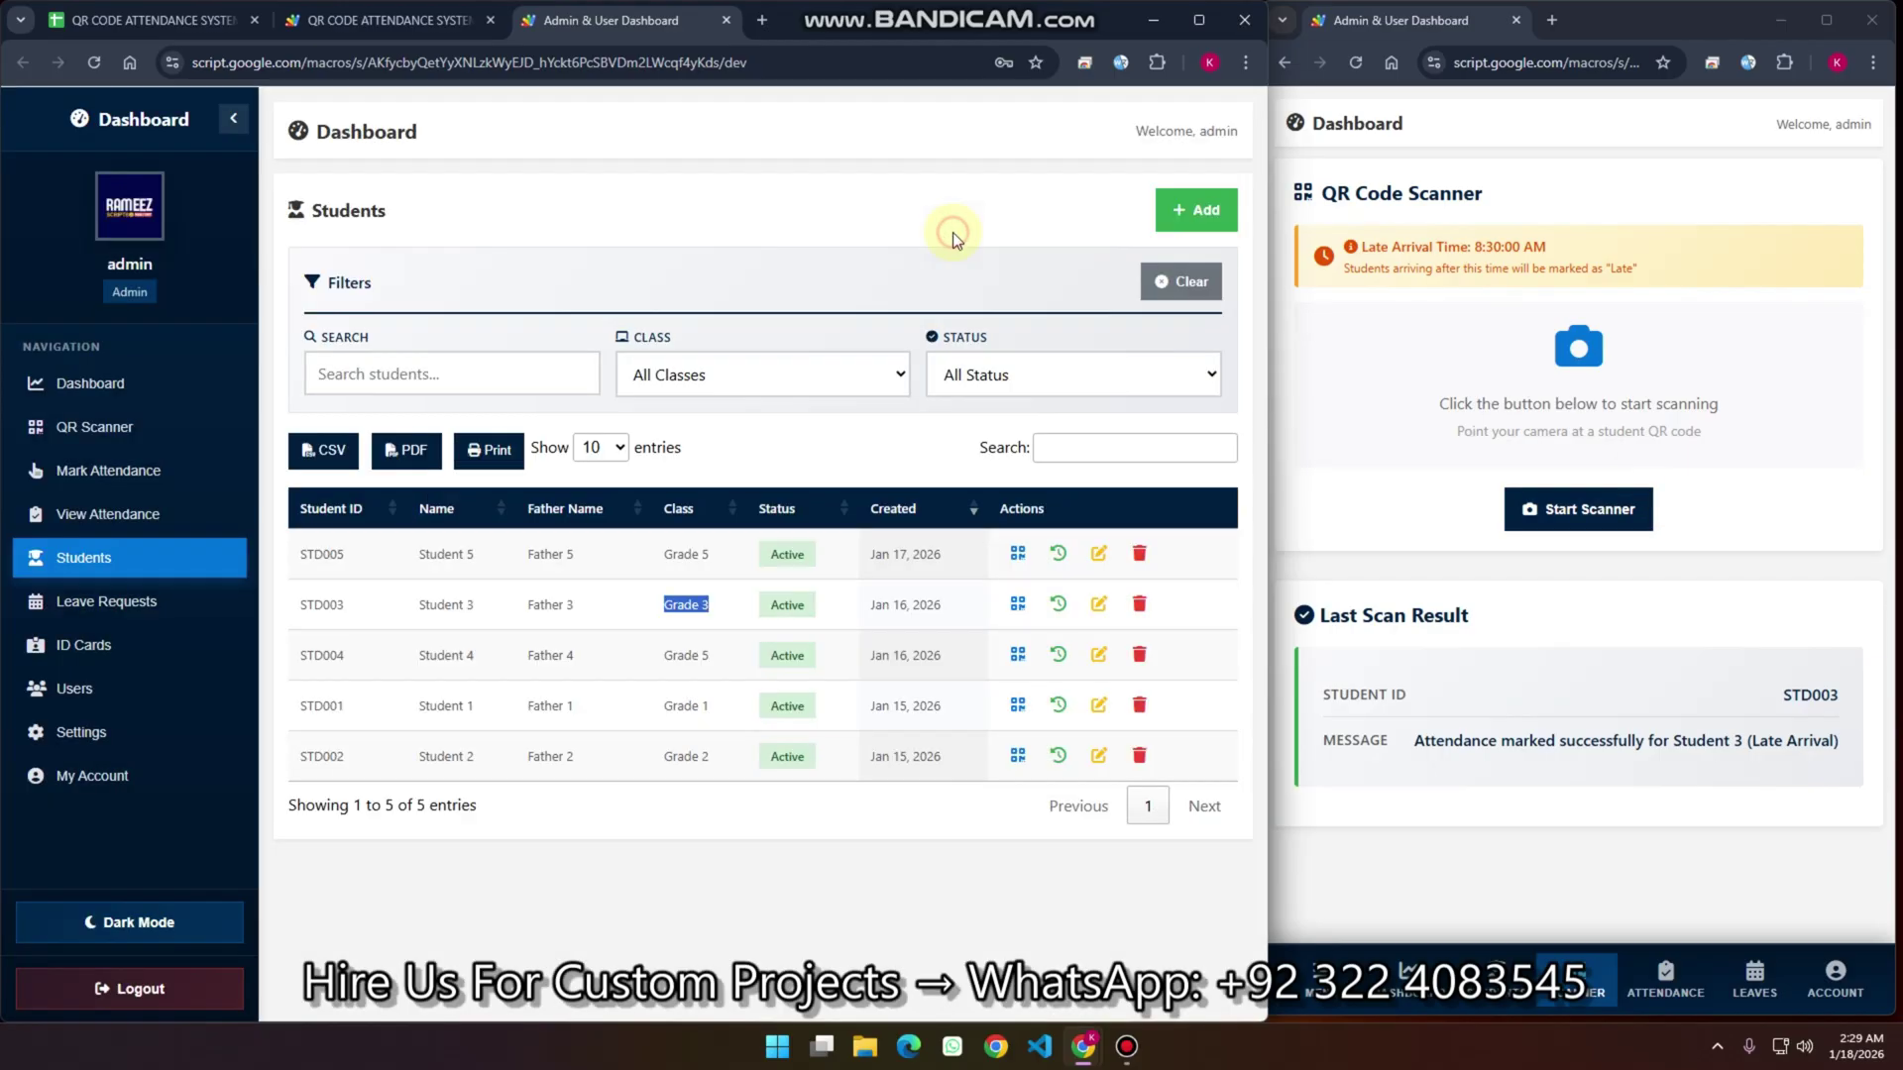
{"action": "left_click", "coordinate": [80, 20]}
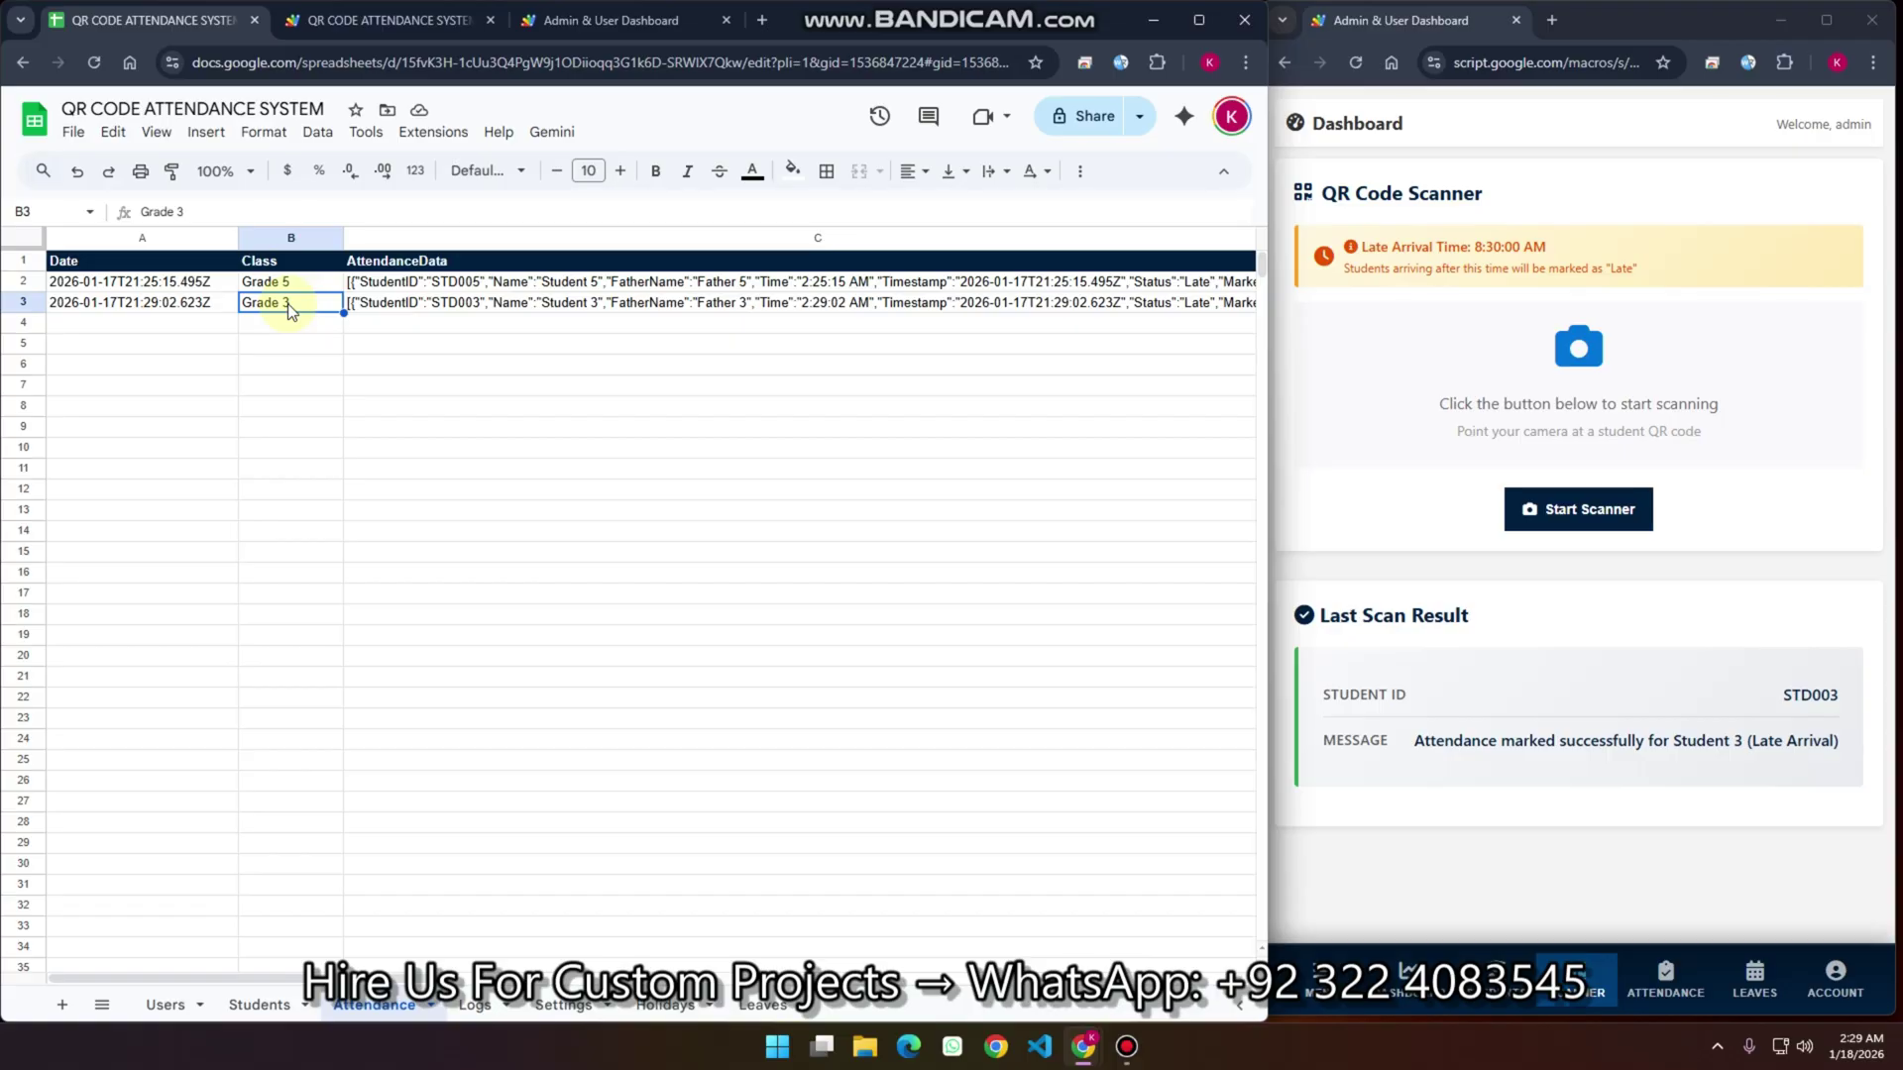
{"action": "left_click", "coordinate": [614, 22]}
{"action": "left_click_drag", "start_coordinate": [709, 655], "coordinate": [662, 657]}
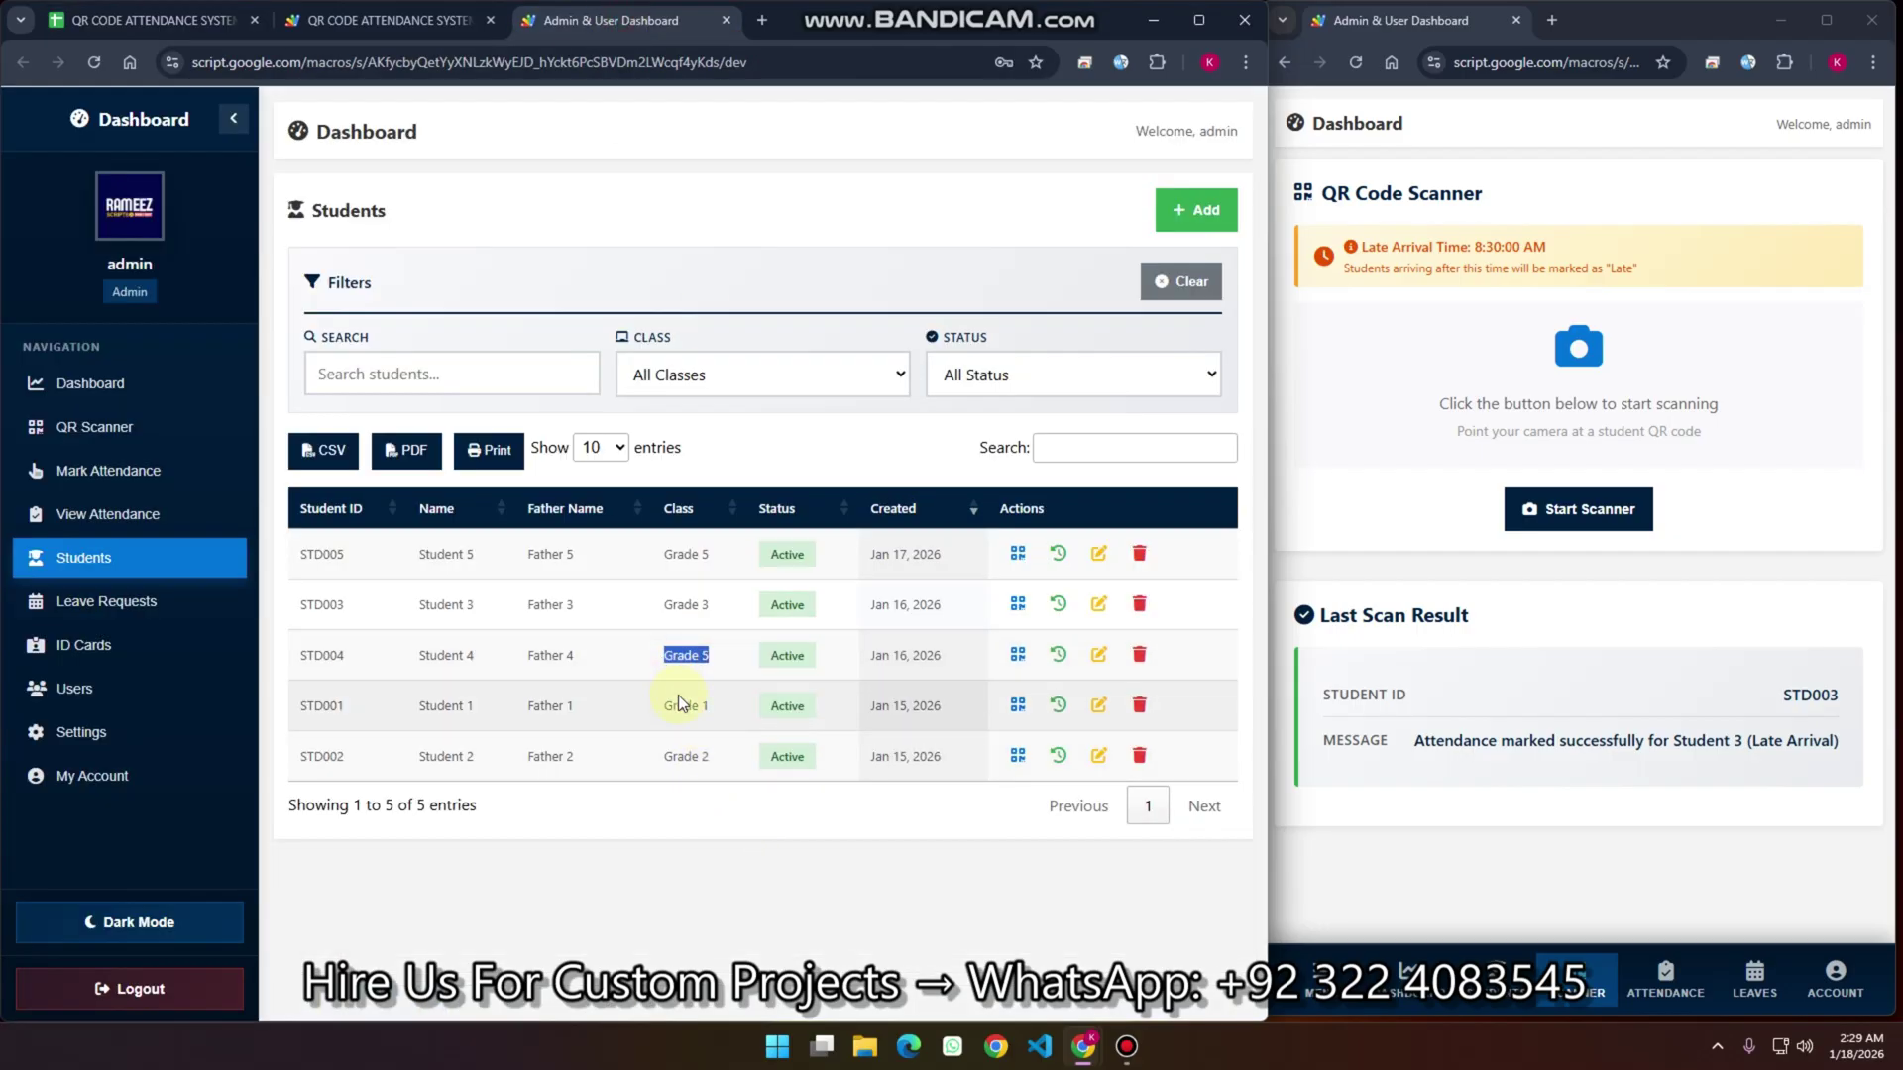
{"action": "left_click", "coordinate": [117, 28]}
{"action": "scroll", "coordinate": [426, 966], "scroll_direction": "right", "scroll_amount": 3}
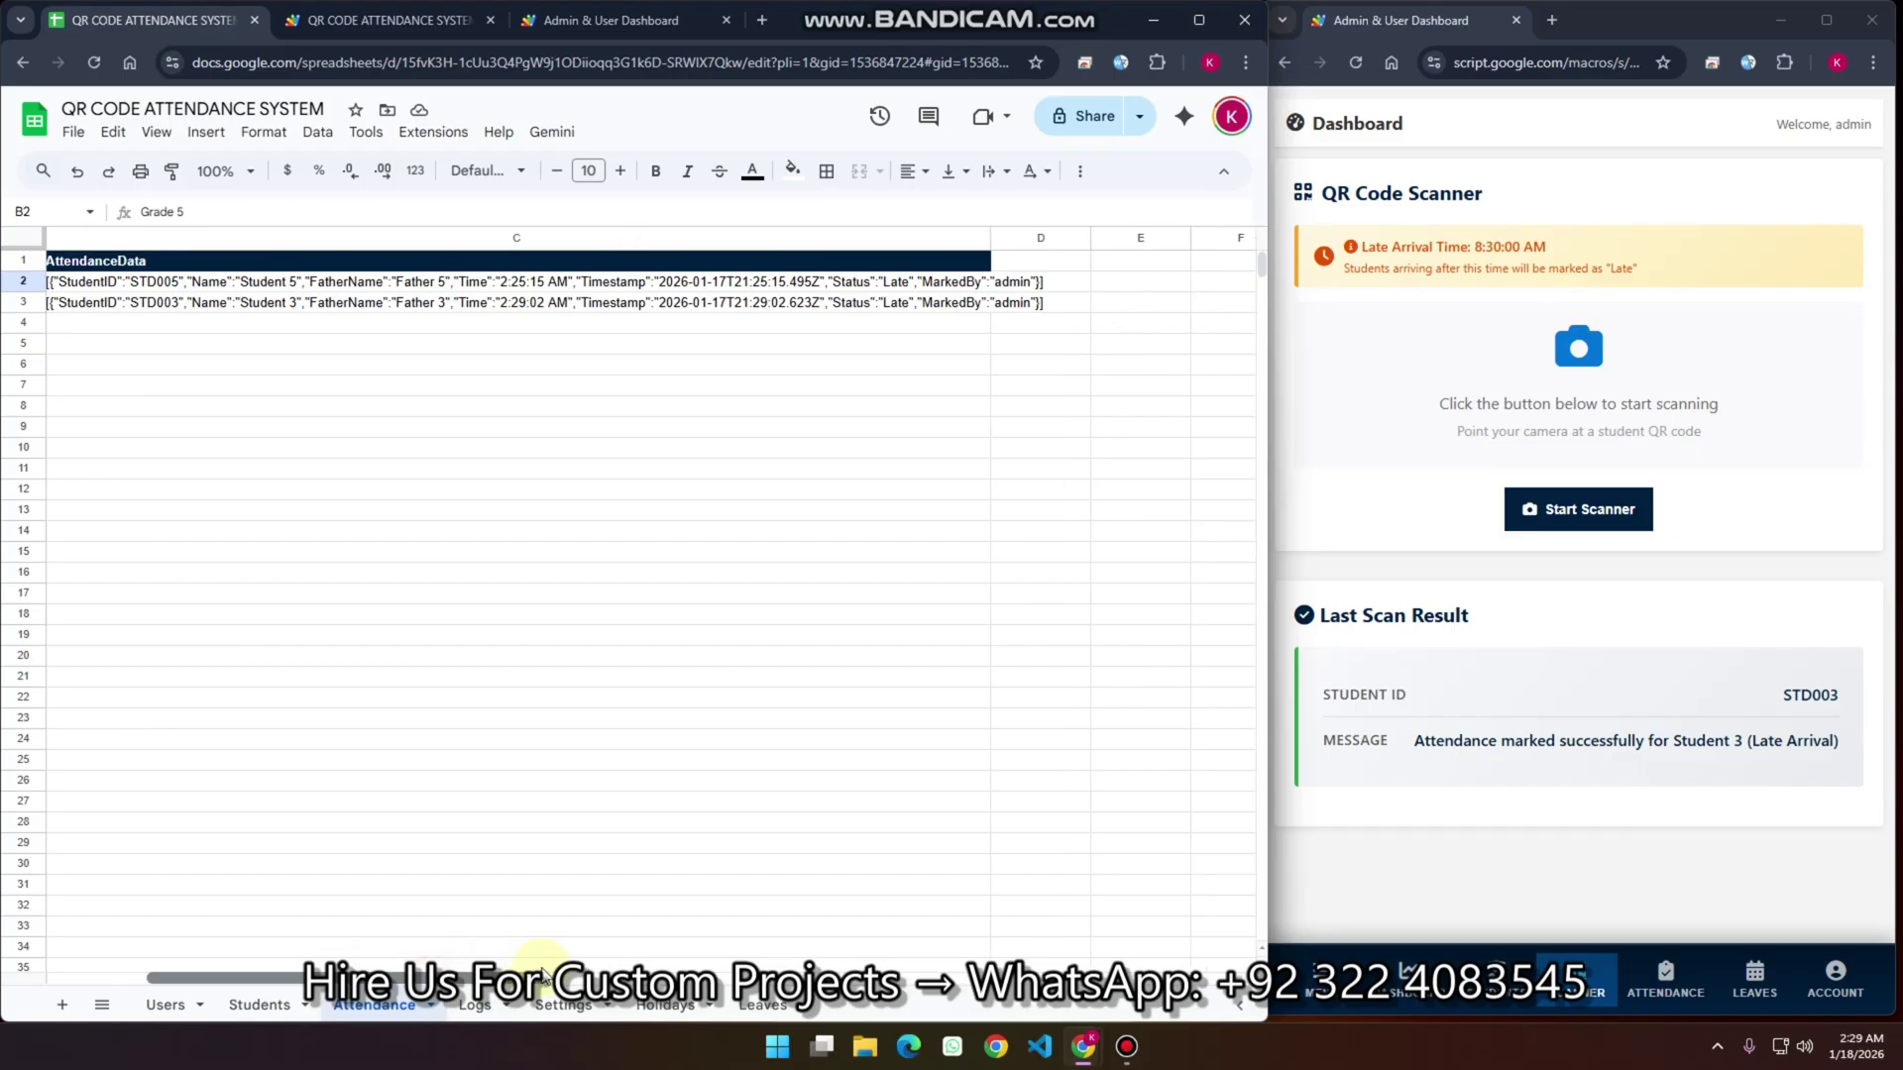
{"action": "left_click", "coordinate": [127, 288]}
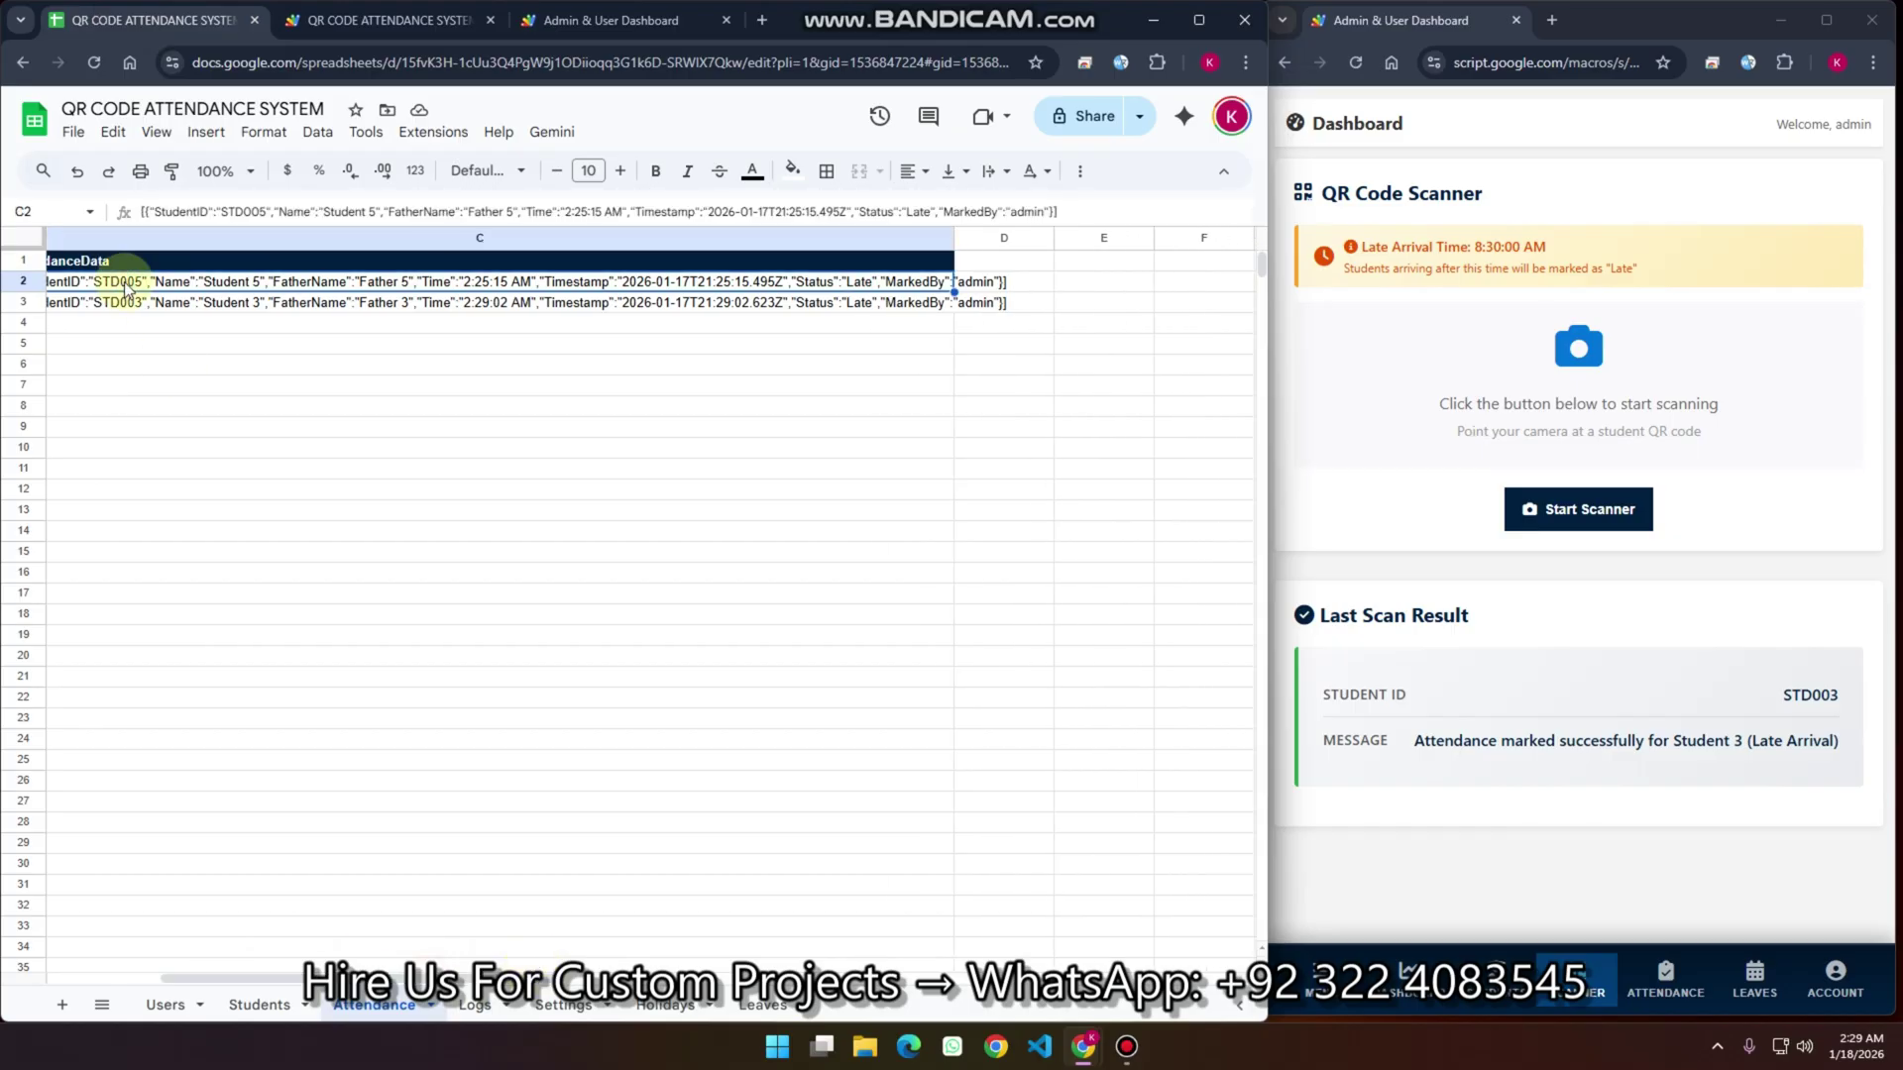
{"action": "scroll", "coordinate": [131, 398], "scroll_direction": "left", "scroll_amount": 3}
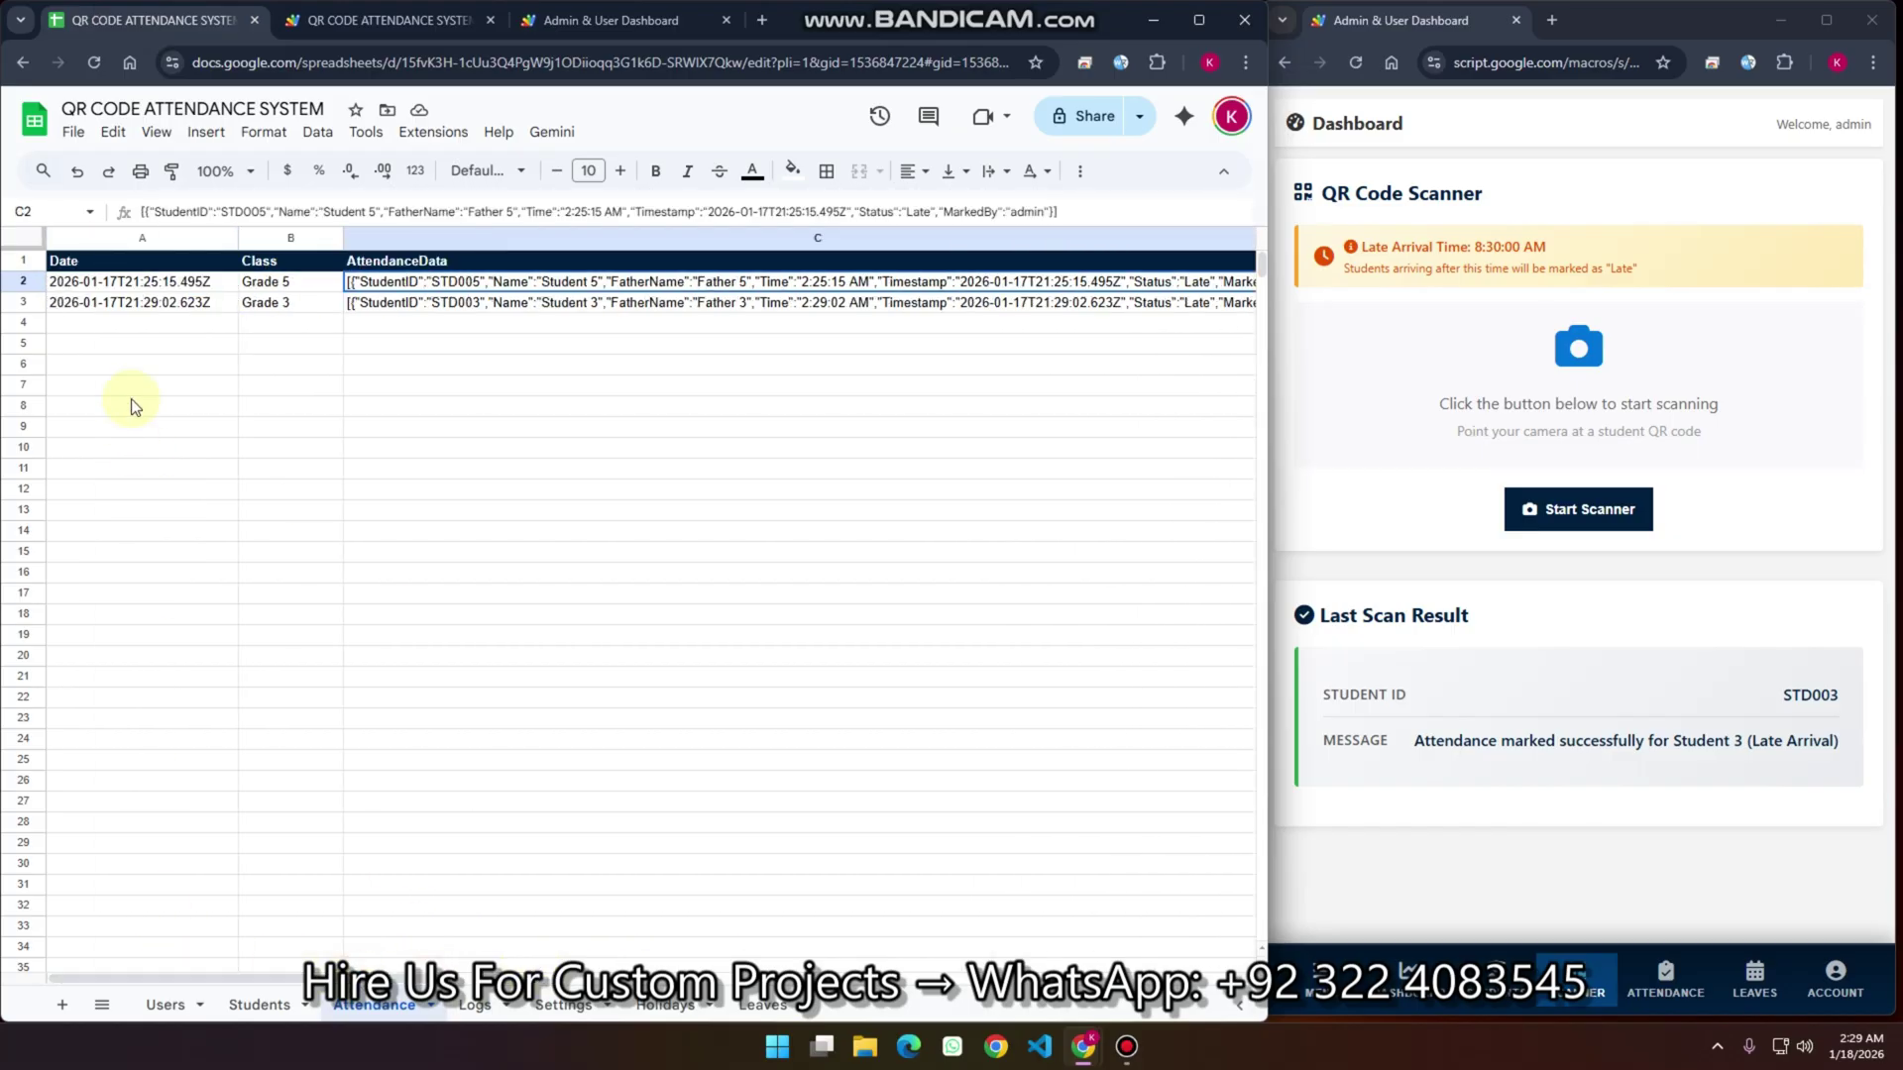
{"action": "left_click", "coordinate": [127, 285]}
{"action": "scroll", "coordinate": [366, 966], "scroll_direction": "right", "scroll_amount": 3}
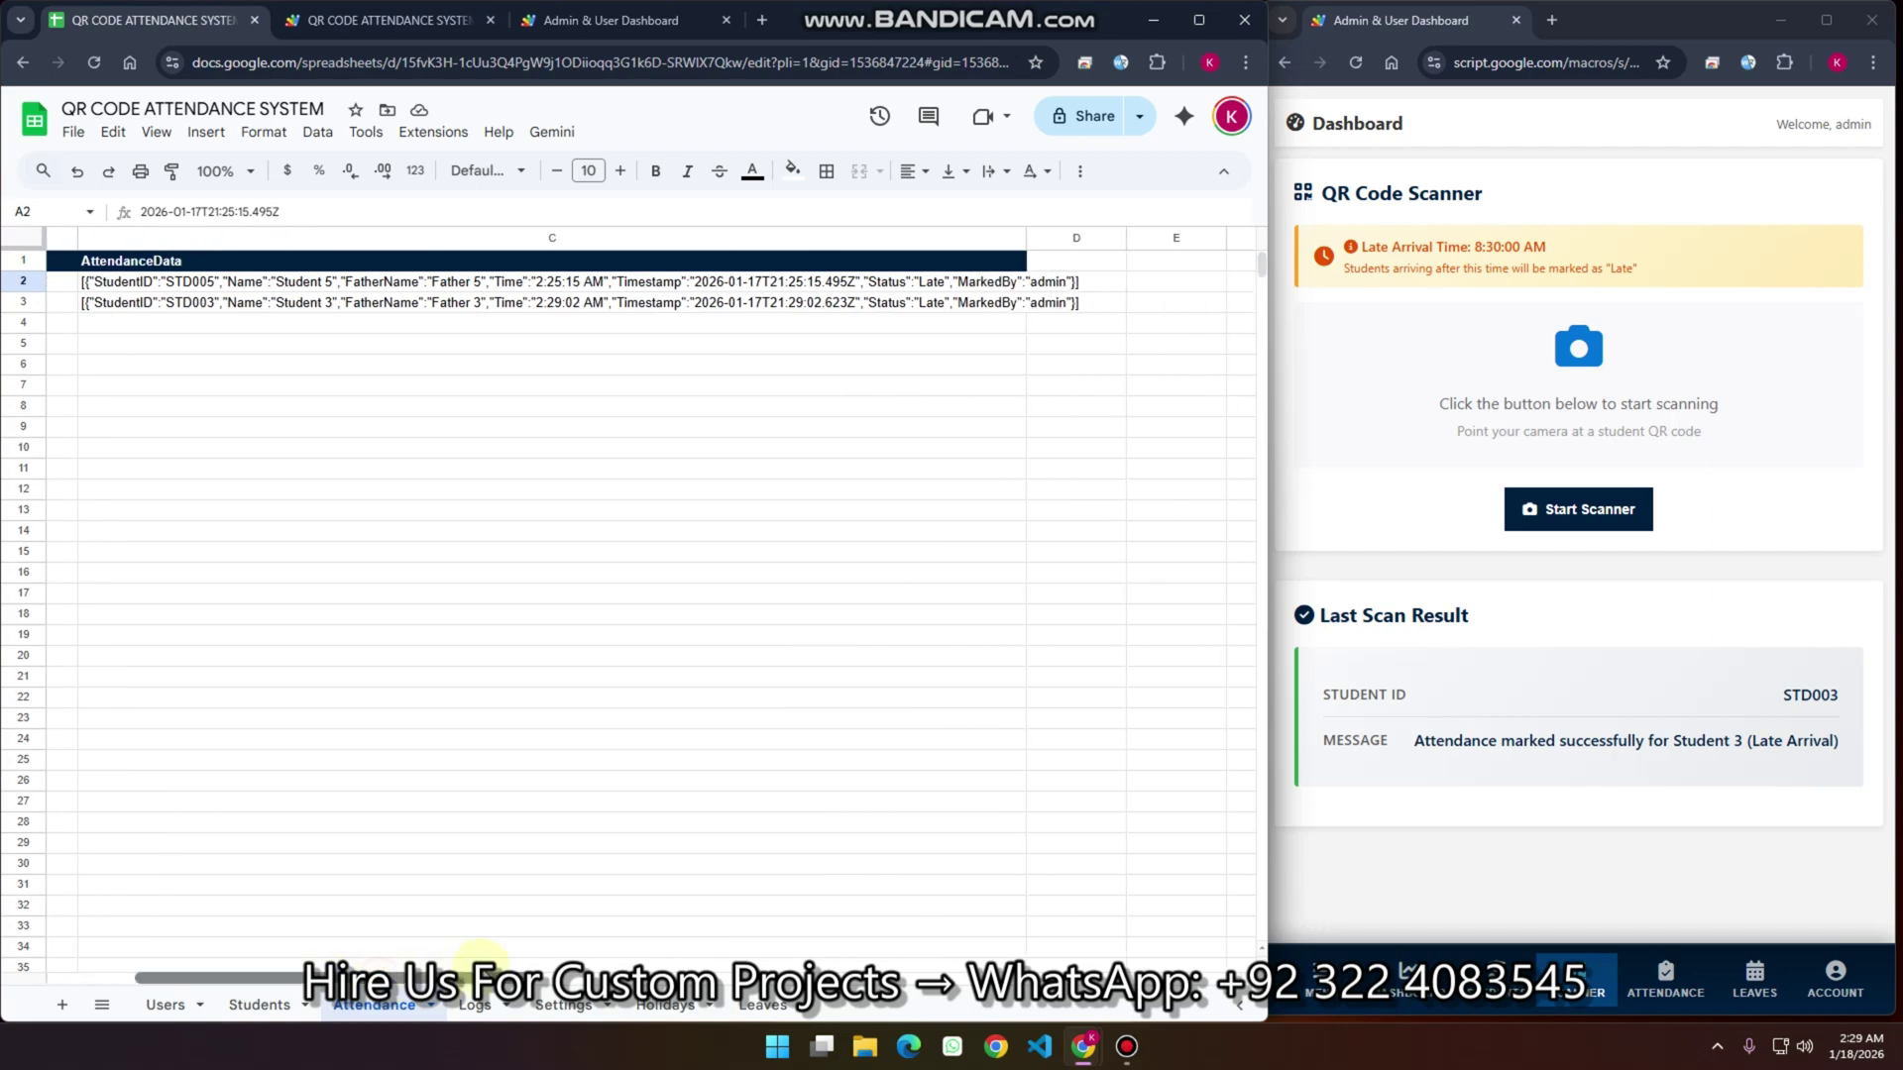
Scan STD004's QR code, dismiss the 8:30:00 AM Late Arrival notice, and close the QR view
{"action": "left_click", "coordinate": [591, 22]}
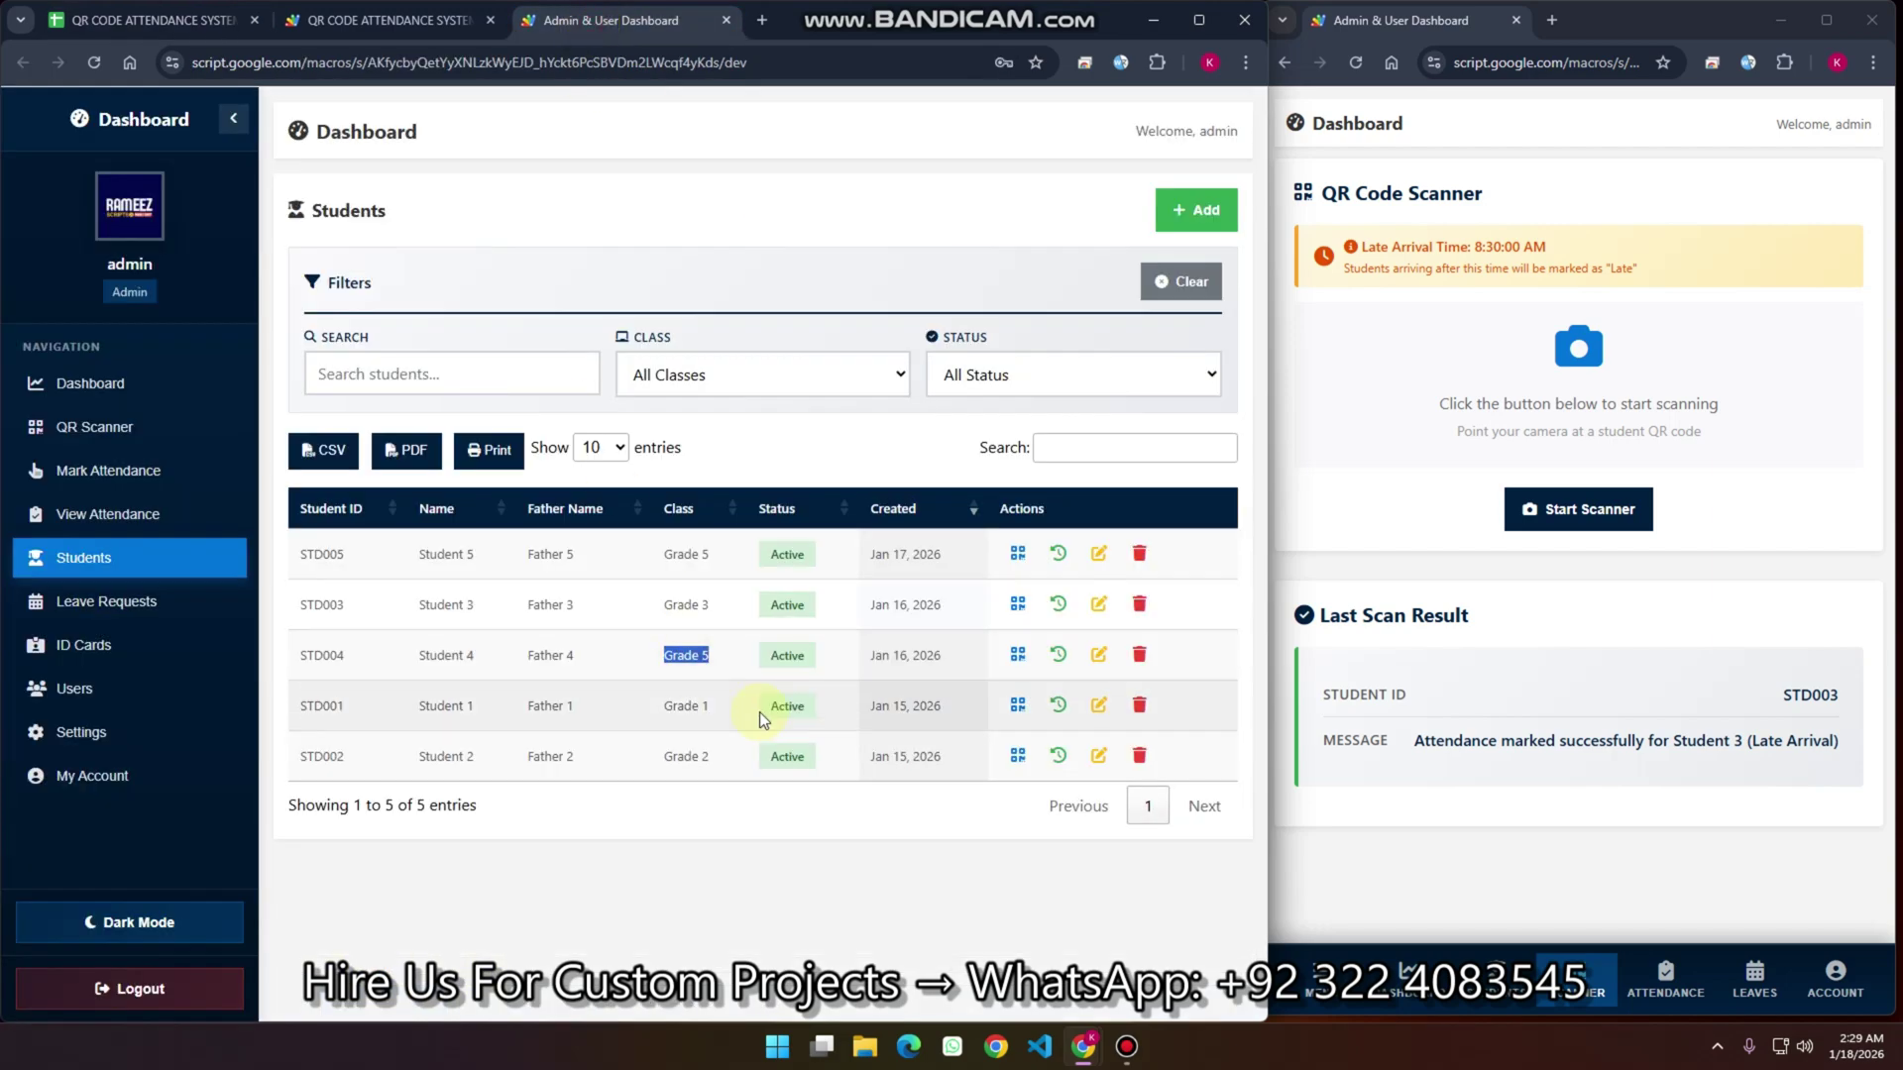
{"action": "left_click", "coordinate": [1018, 655]}
{"action": "left_click", "coordinate": [1584, 509]}
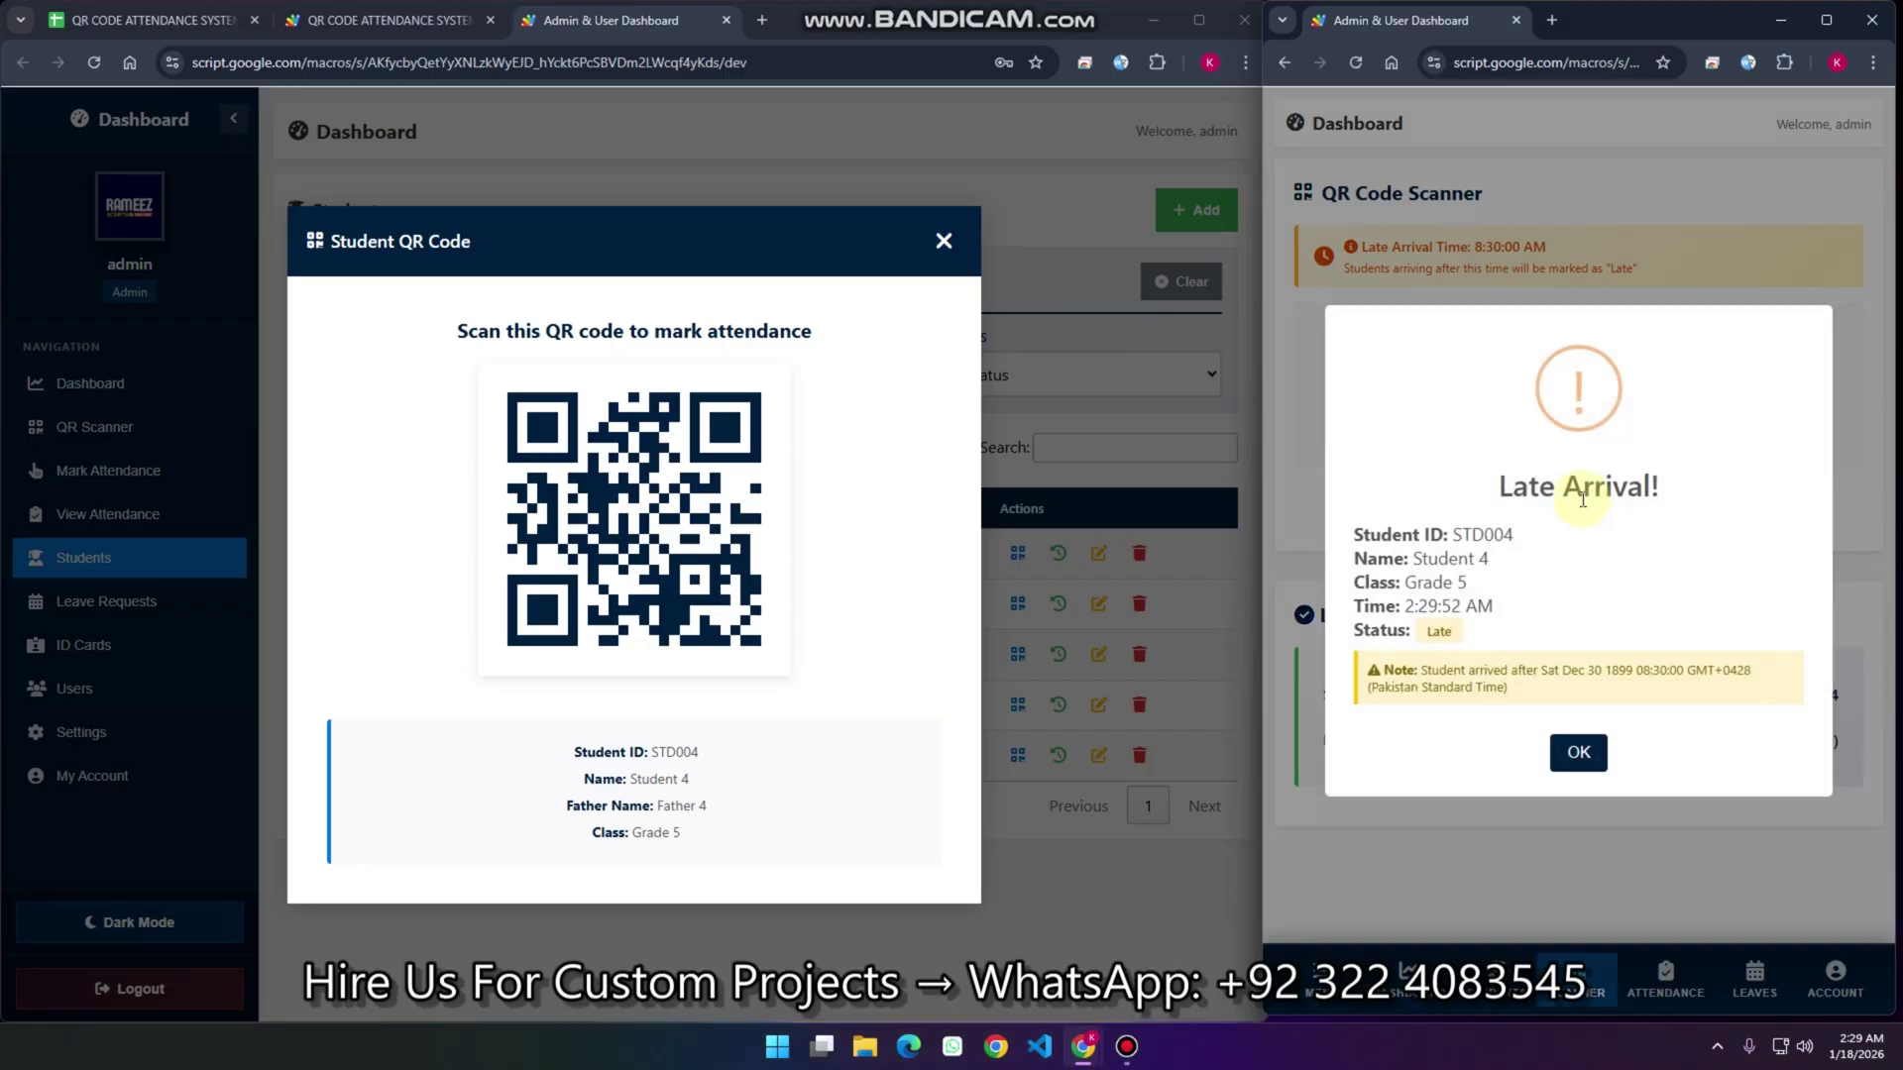
{"action": "left_click", "coordinate": [1583, 770]}
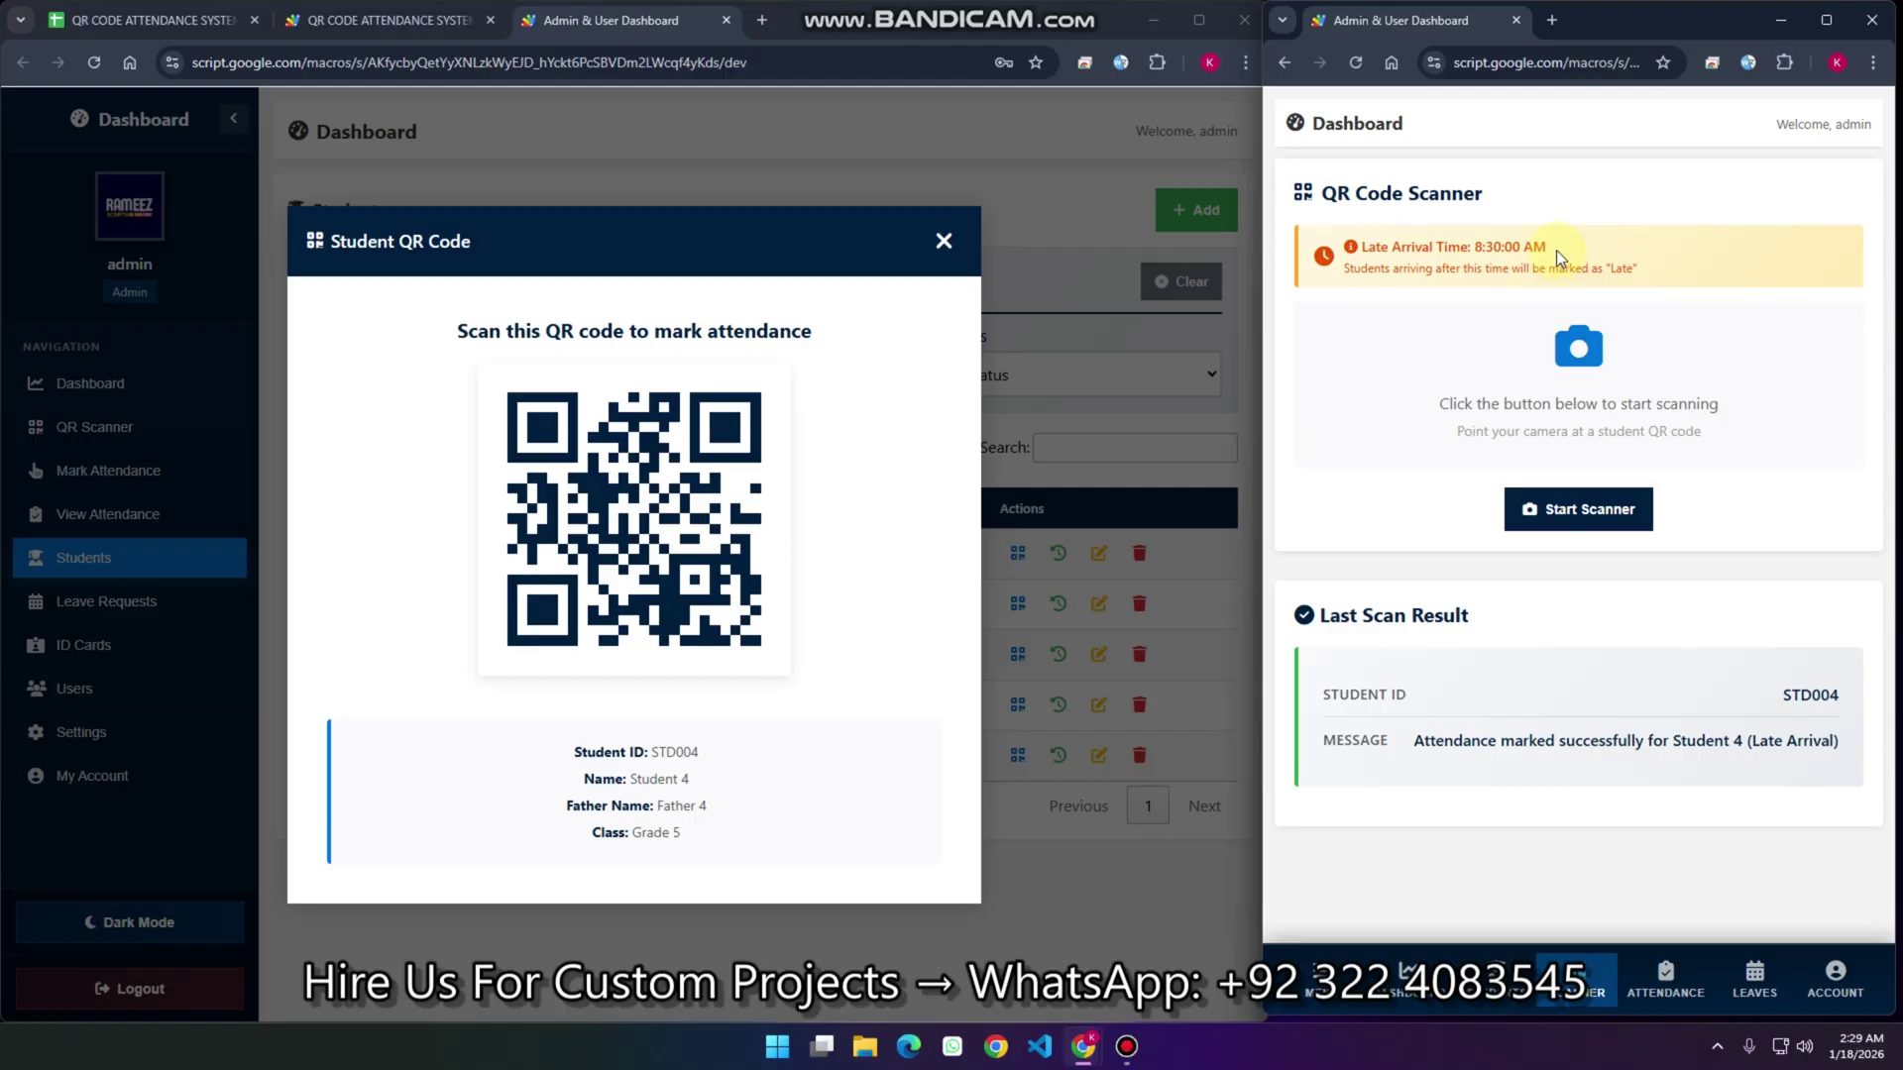
{"action": "left_click_drag", "start_coordinate": [1556, 250], "coordinate": [1471, 250]}
{"action": "left_click", "coordinate": [947, 244]}
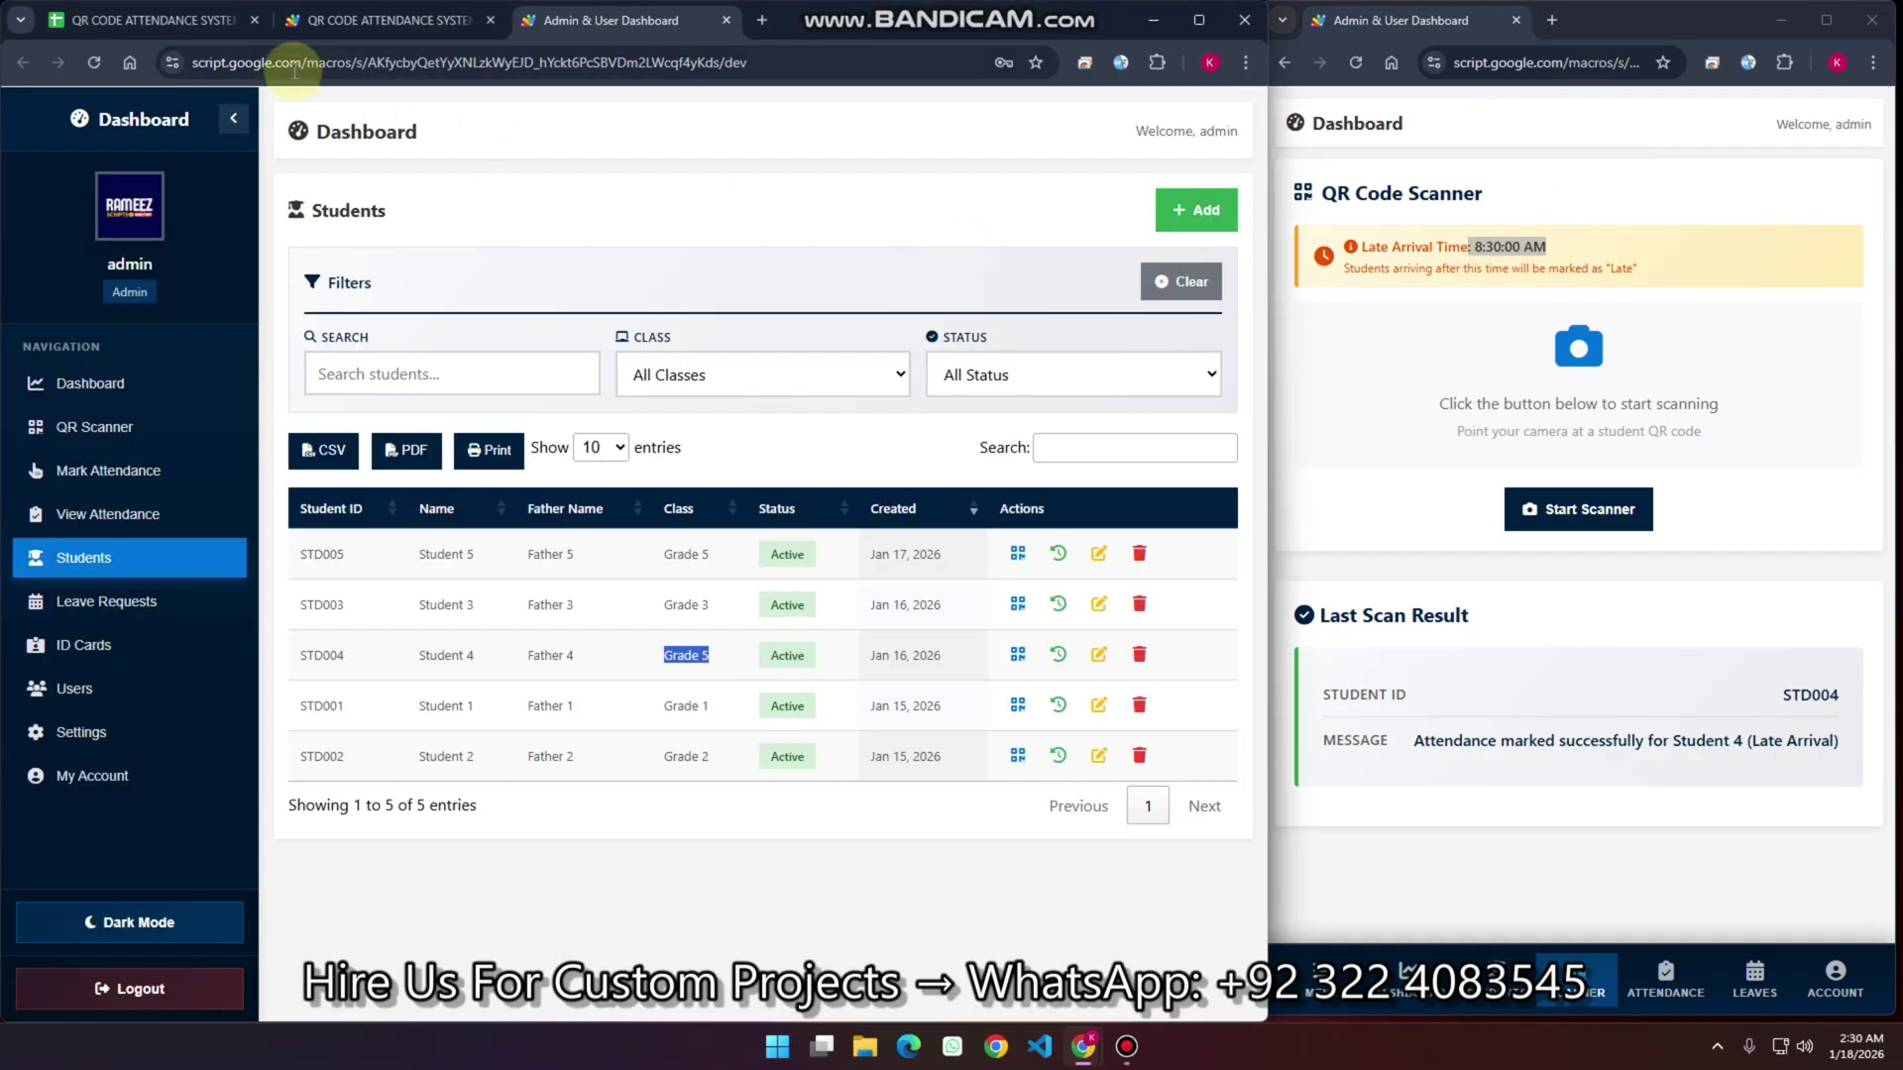
Read Student 4's late record in row 2's C2 attendance JSON, then return to the Students list
{"action": "left_click", "coordinate": [149, 20]}
{"action": "scroll", "coordinate": [496, 733], "scroll_direction": "left", "scroll_amount": 5}
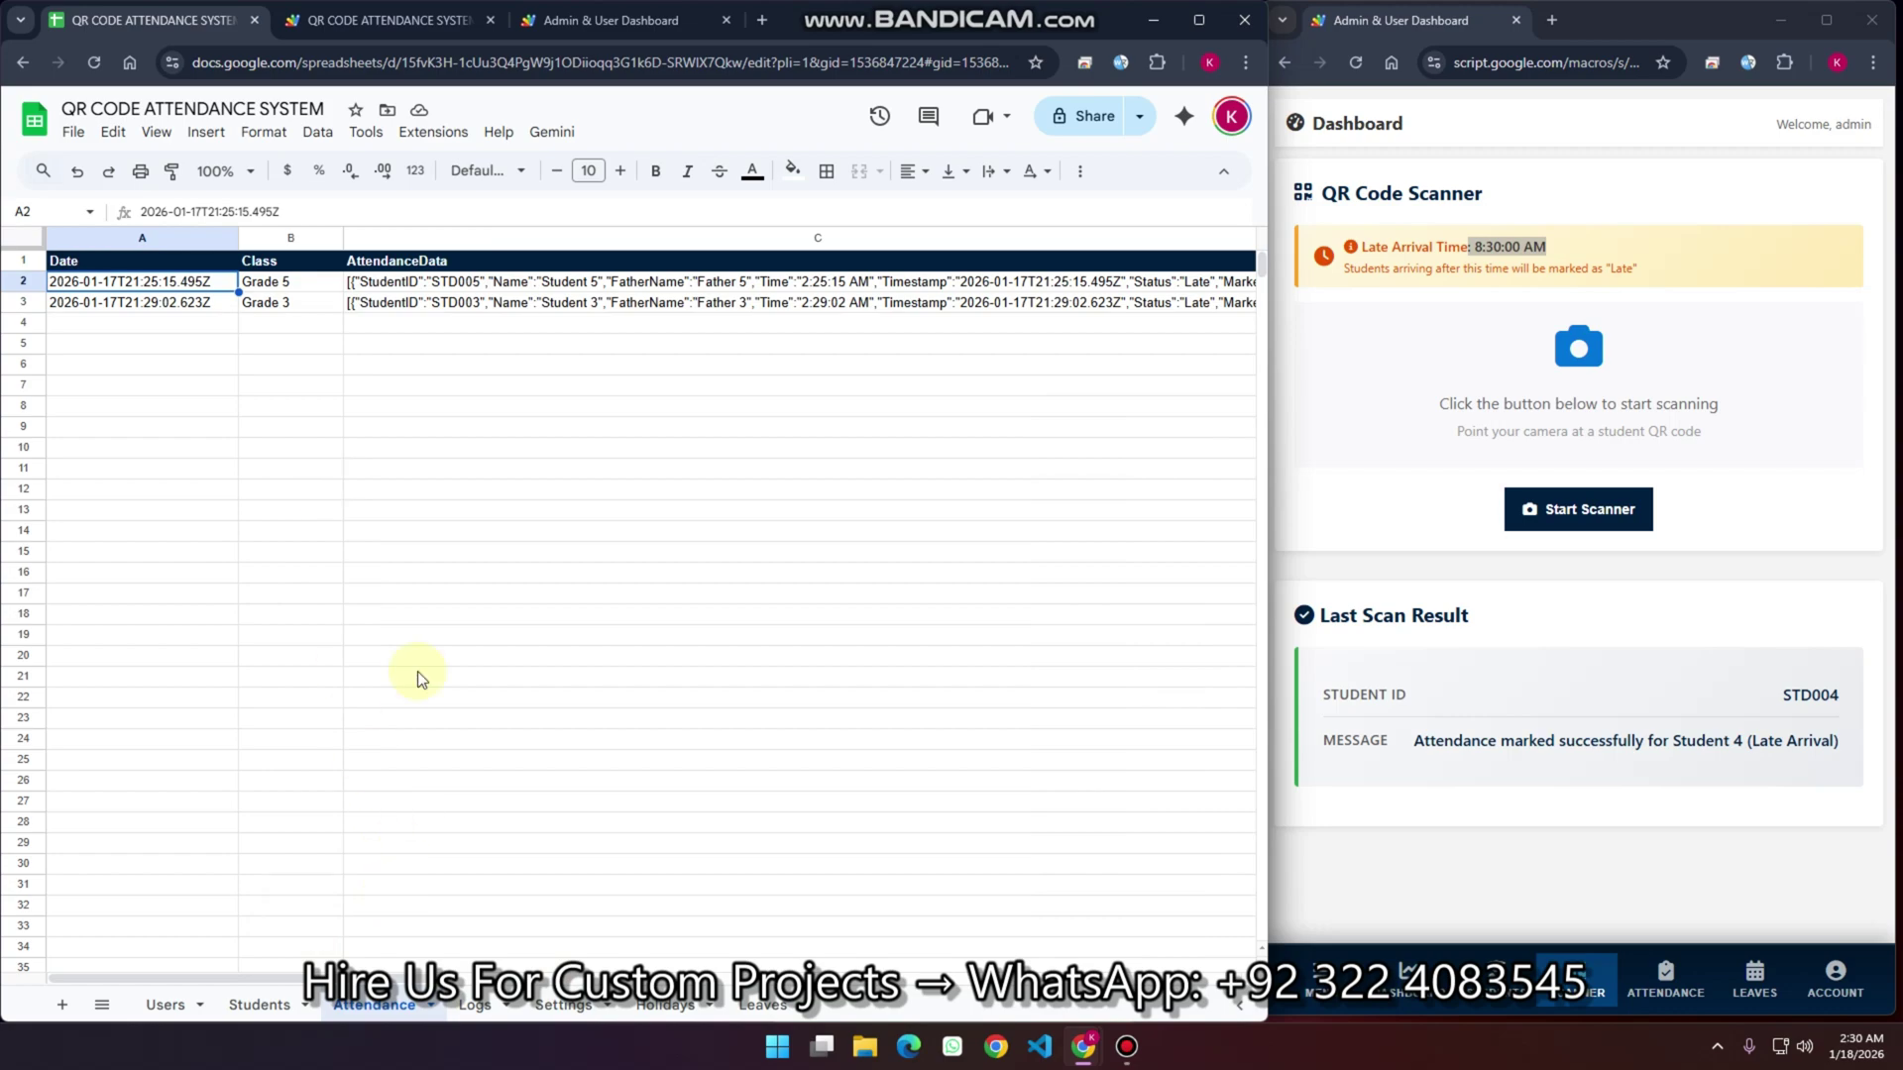
{"action": "left_click", "coordinate": [432, 282]}
{"action": "left_click_drag", "start_coordinate": [417, 978], "coordinate": [574, 979]}
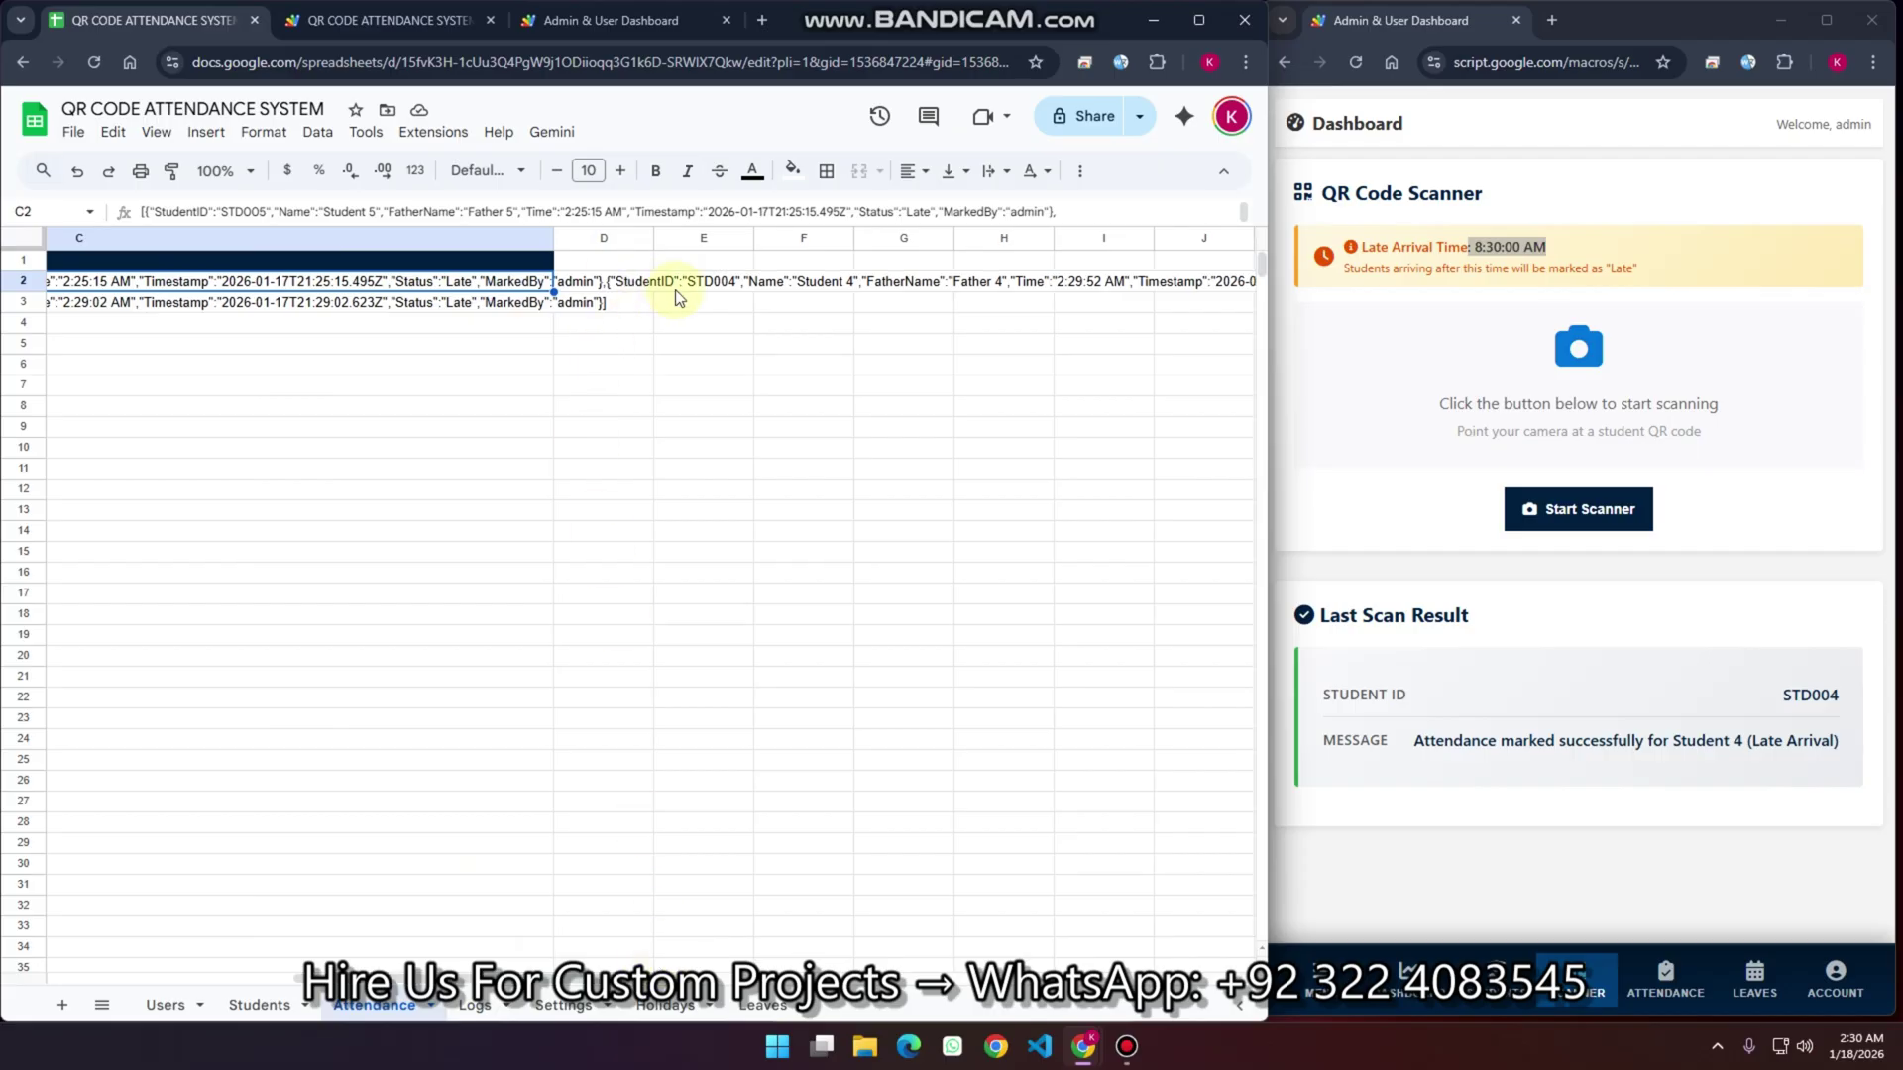
{"action": "left_click_drag", "start_coordinate": [574, 979], "coordinate": [417, 979]}
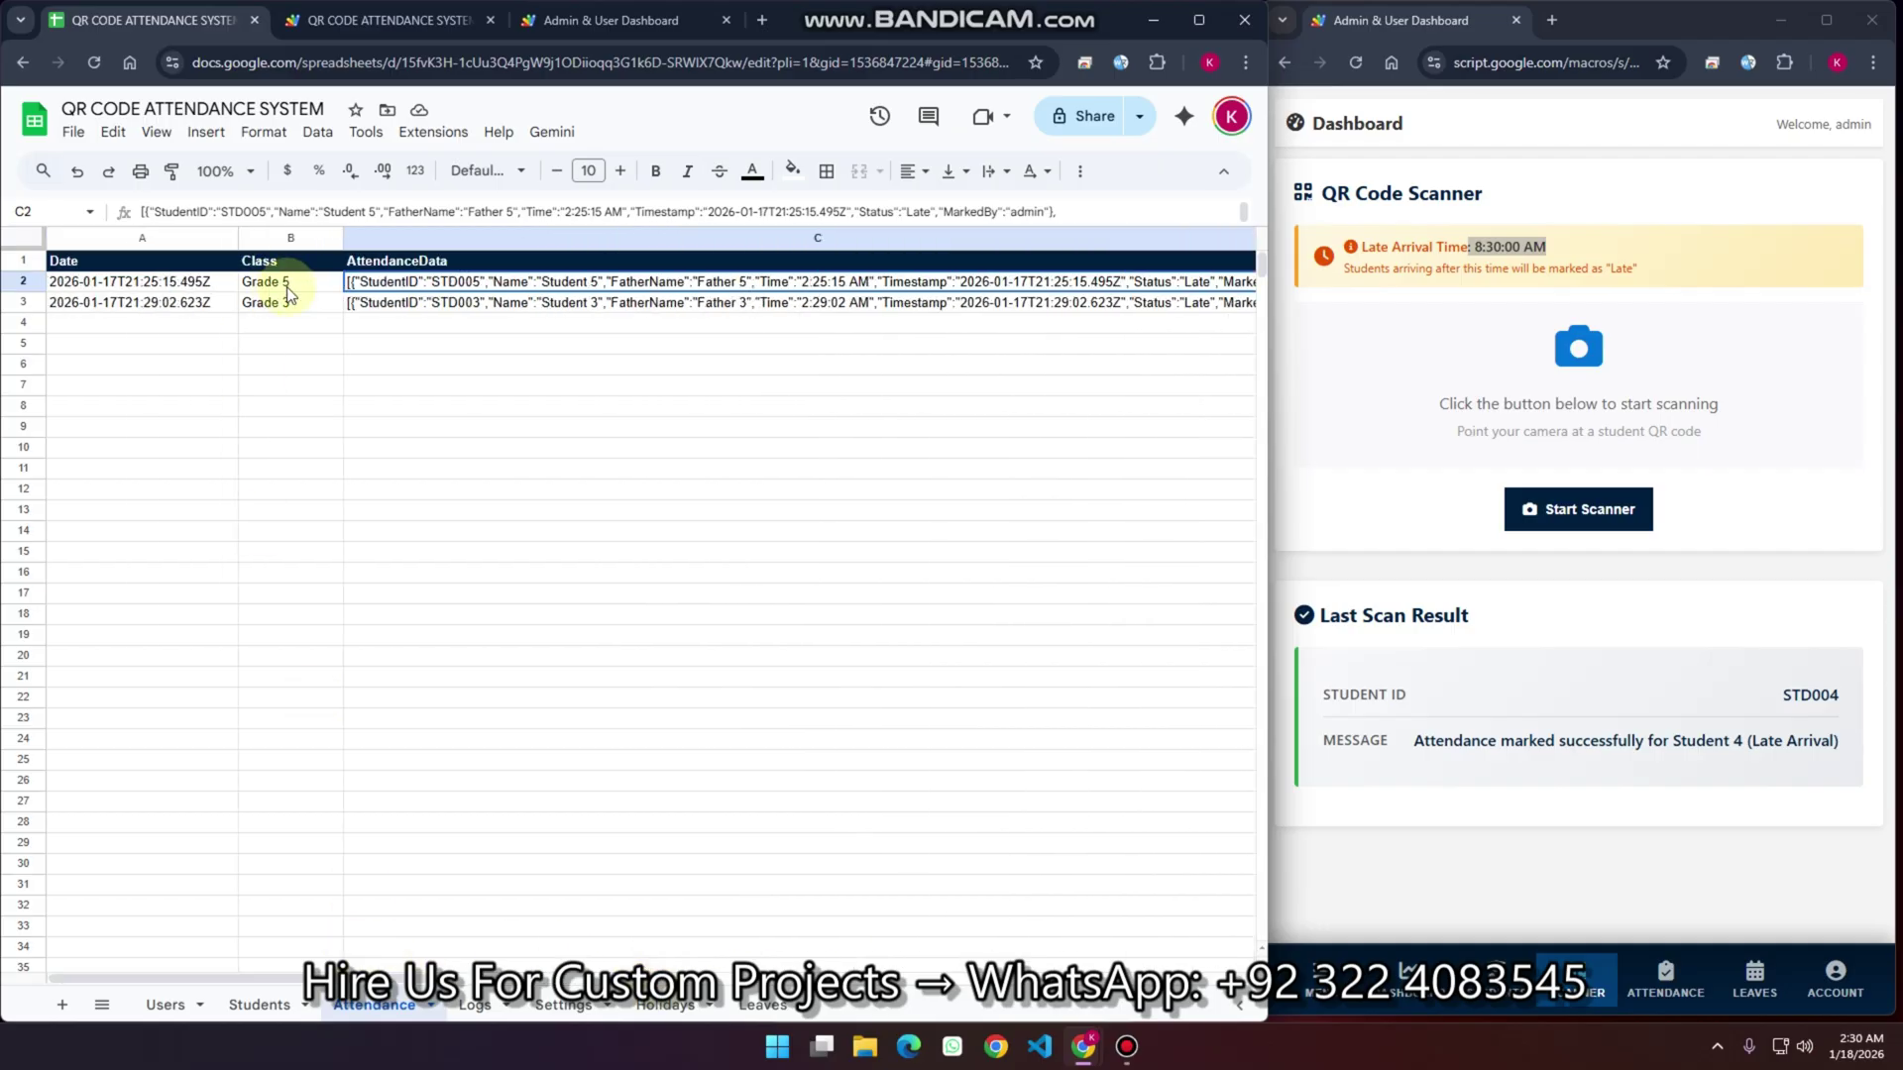
{"action": "left_click", "coordinate": [28, 282]}
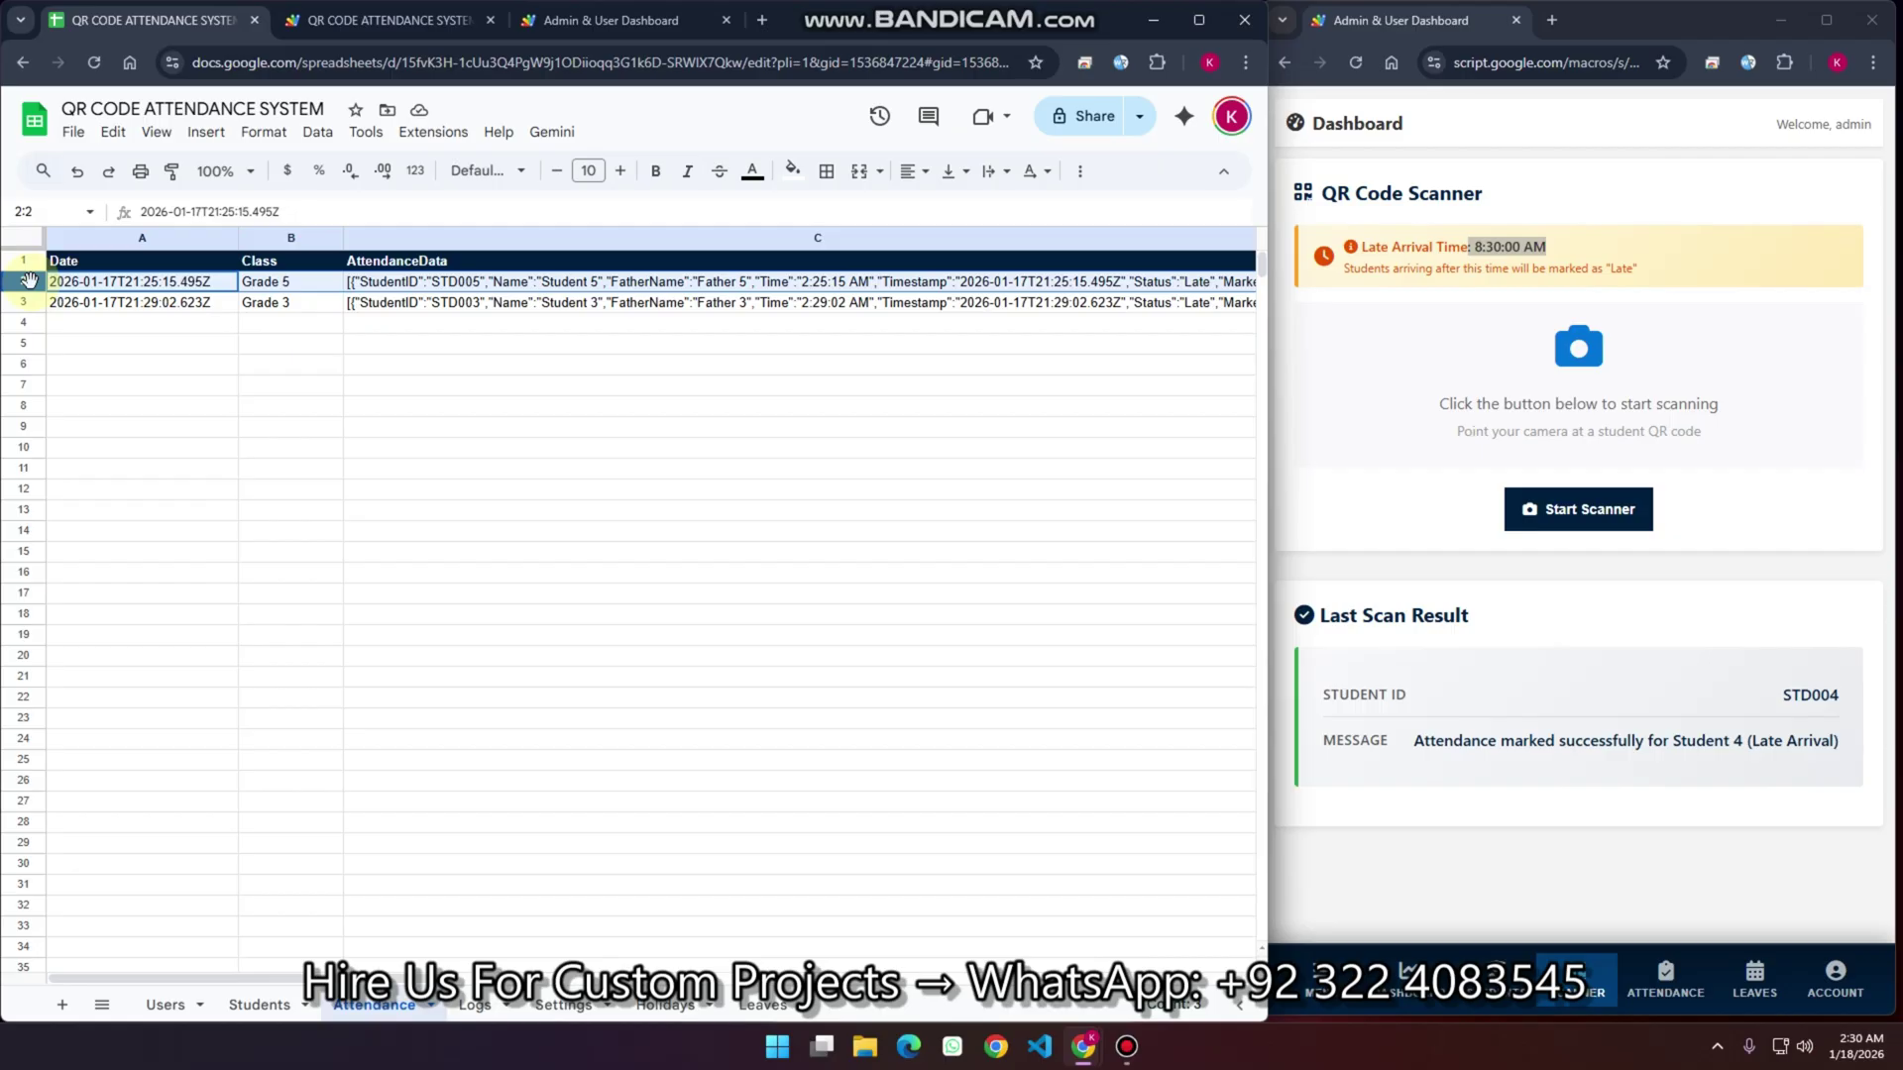
{"action": "left_click", "coordinate": [84, 282]}
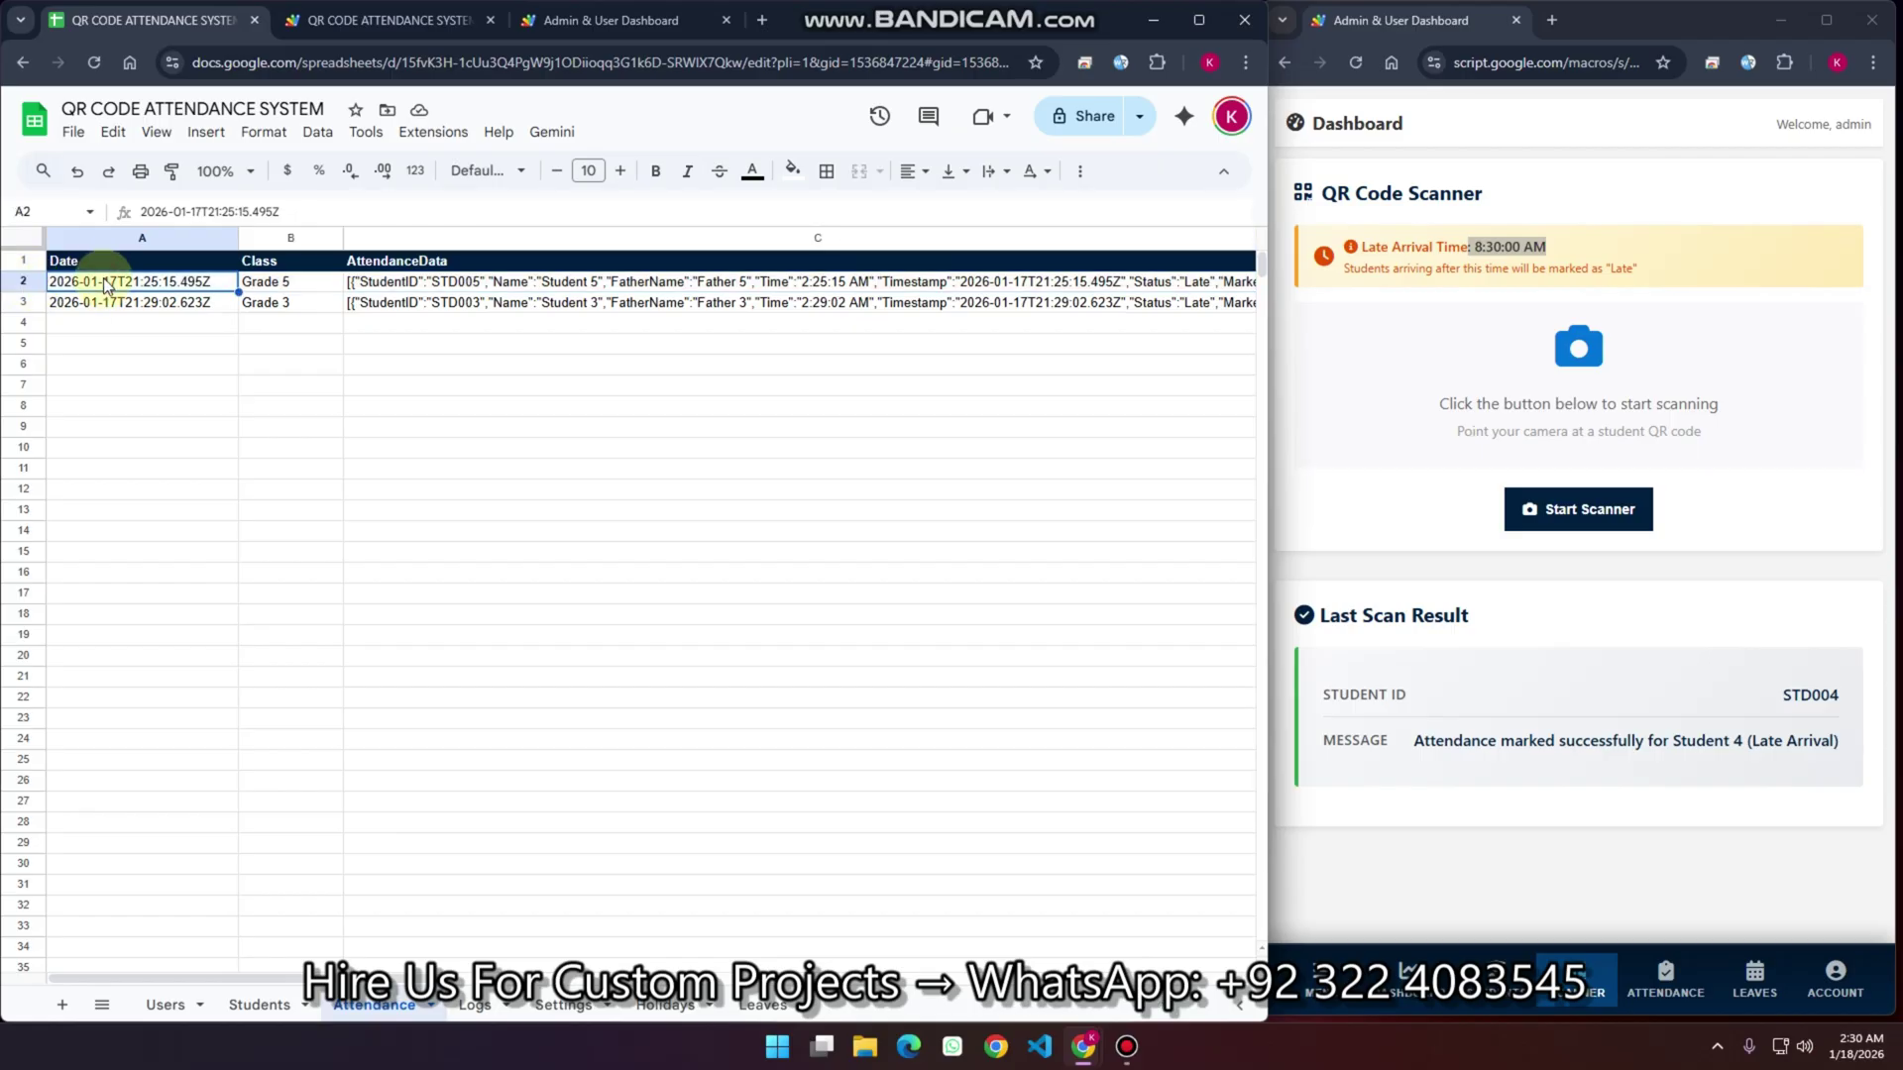
{"action": "left_click", "coordinate": [119, 324]}
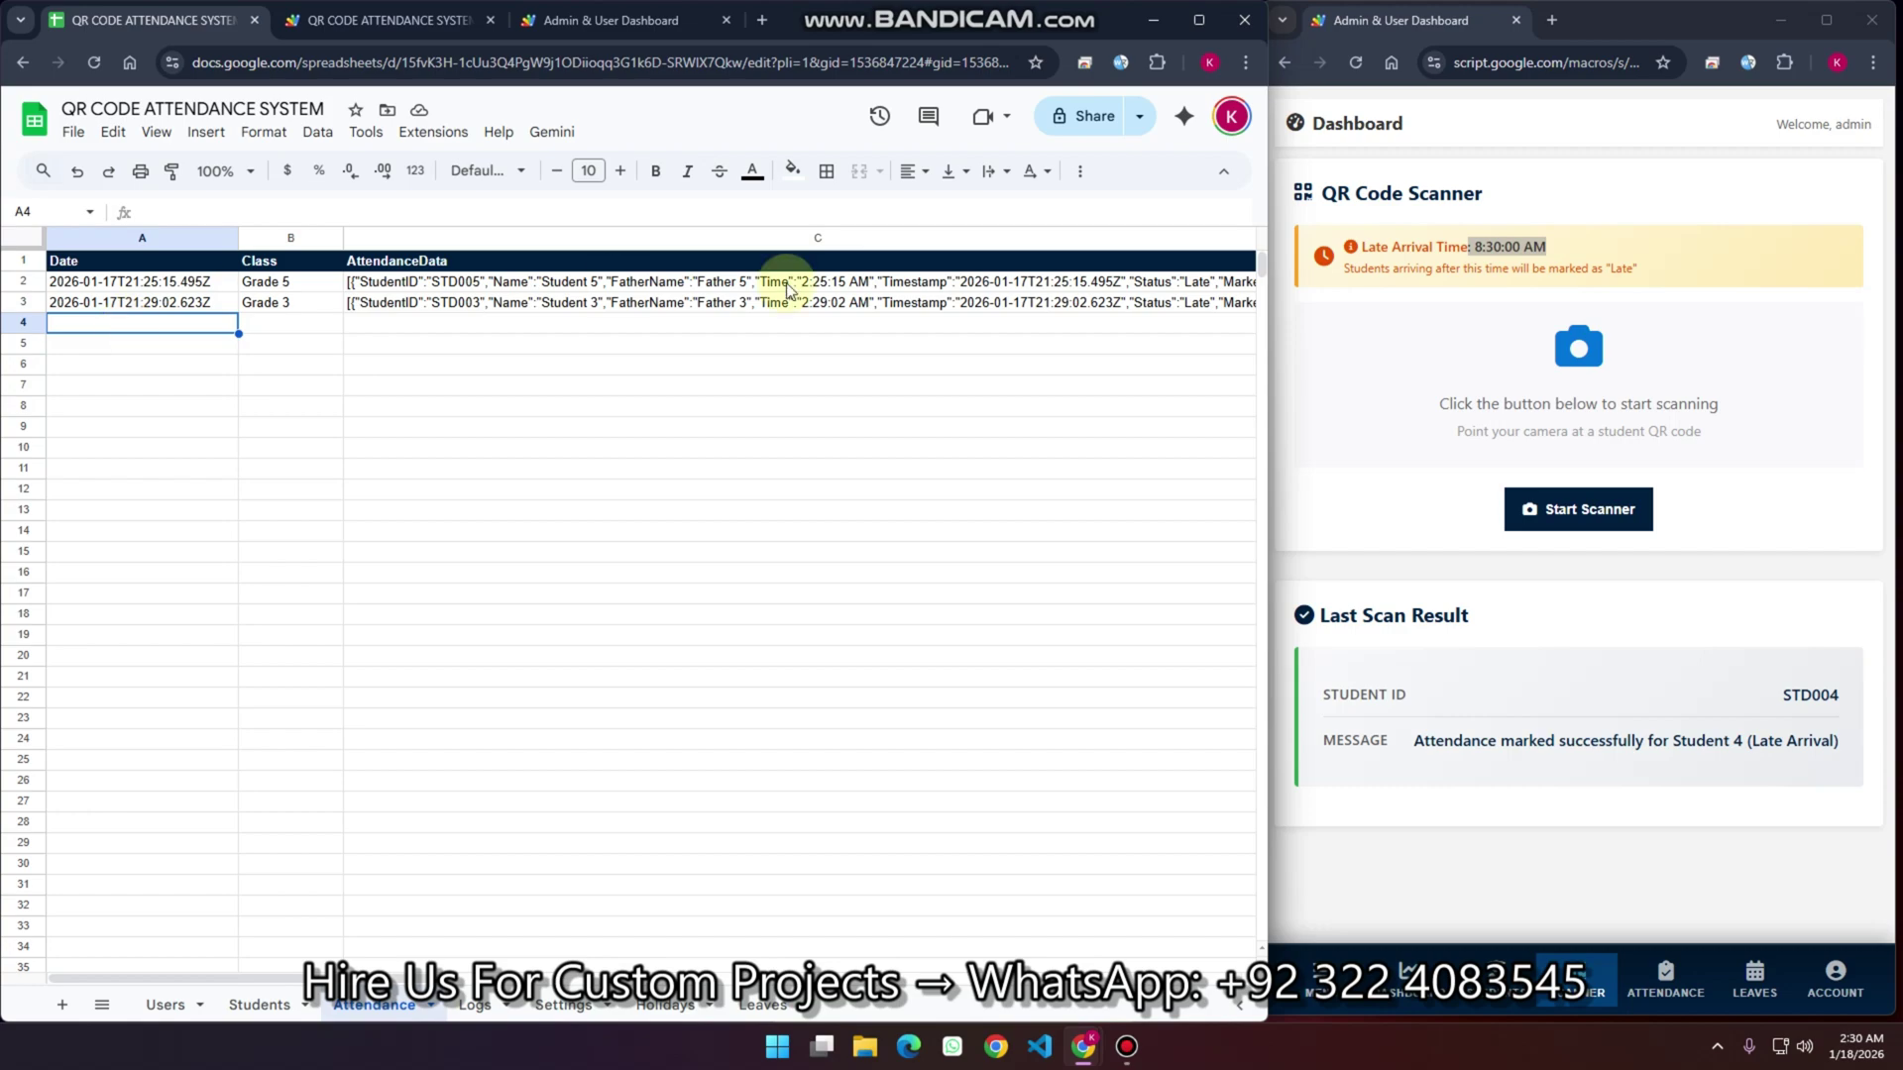
{"action": "left_click", "coordinate": [624, 20]}
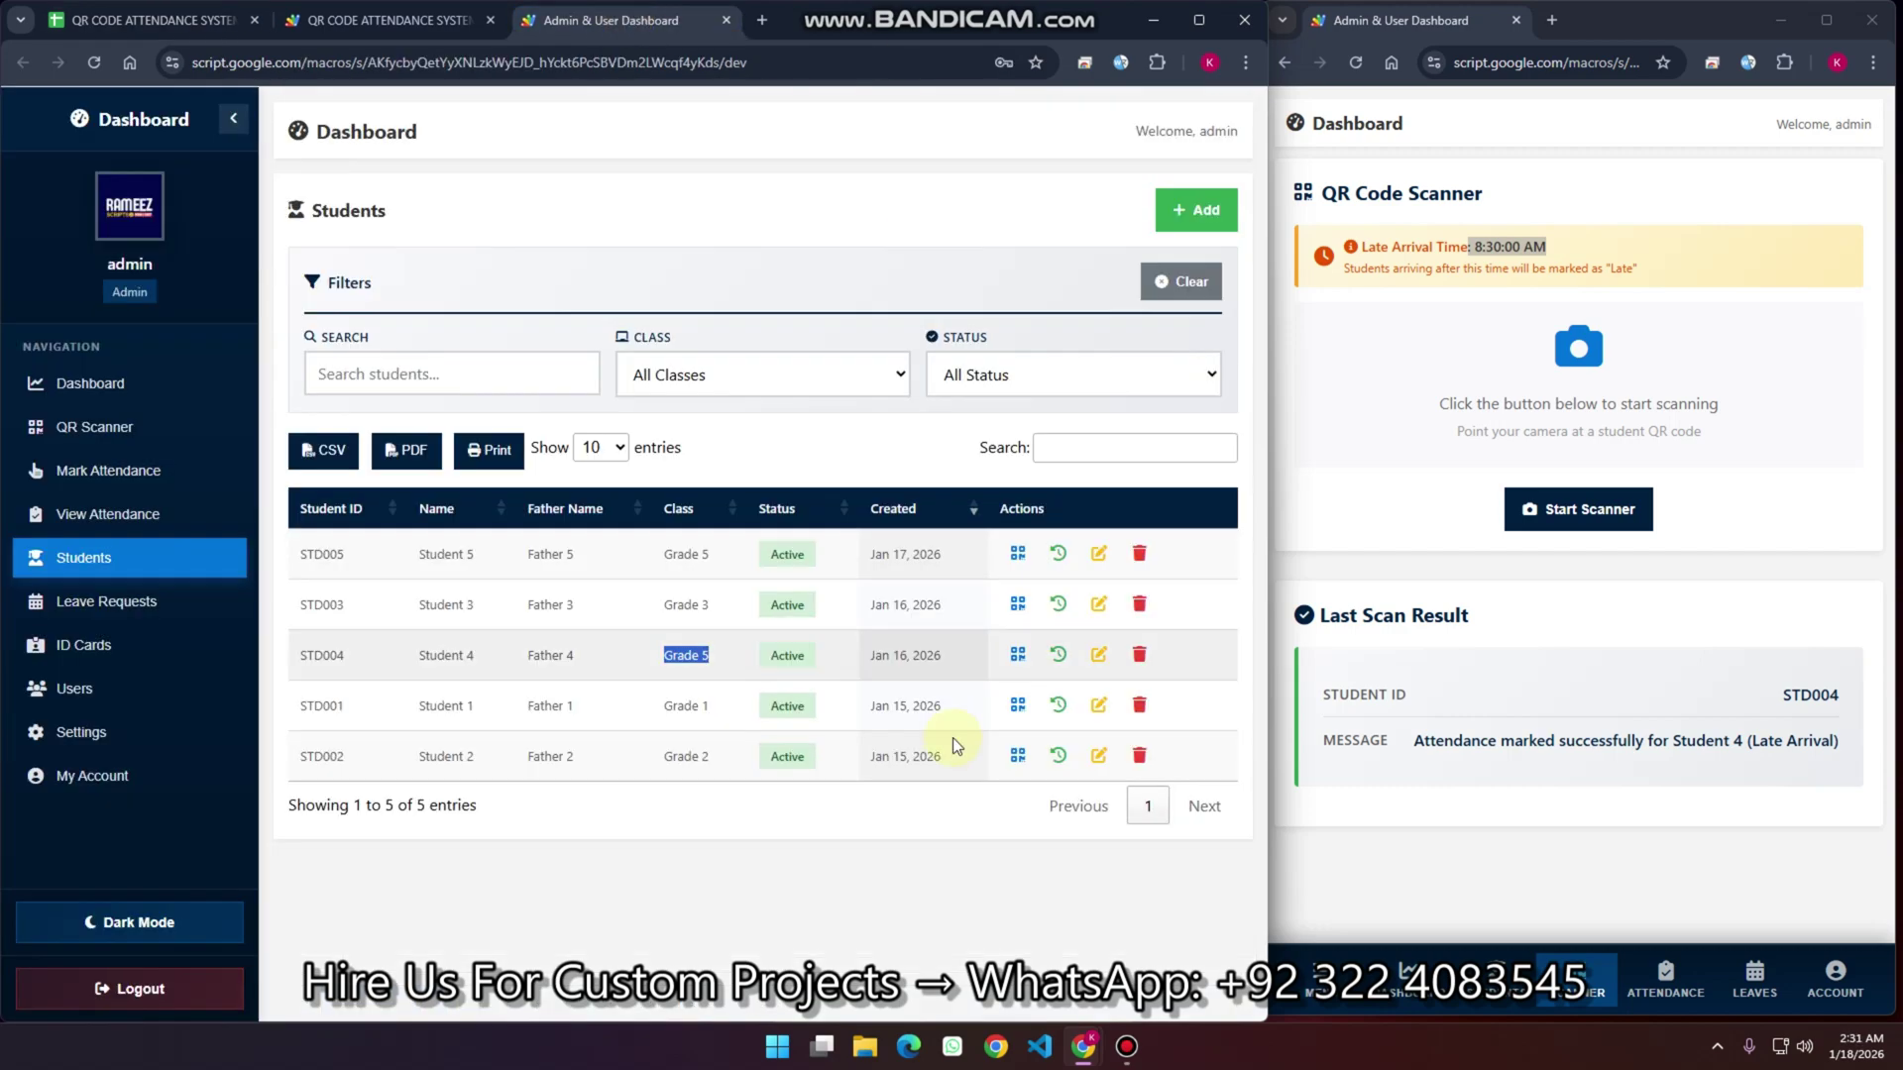
{"action": "left_click", "coordinate": [1058, 657]}
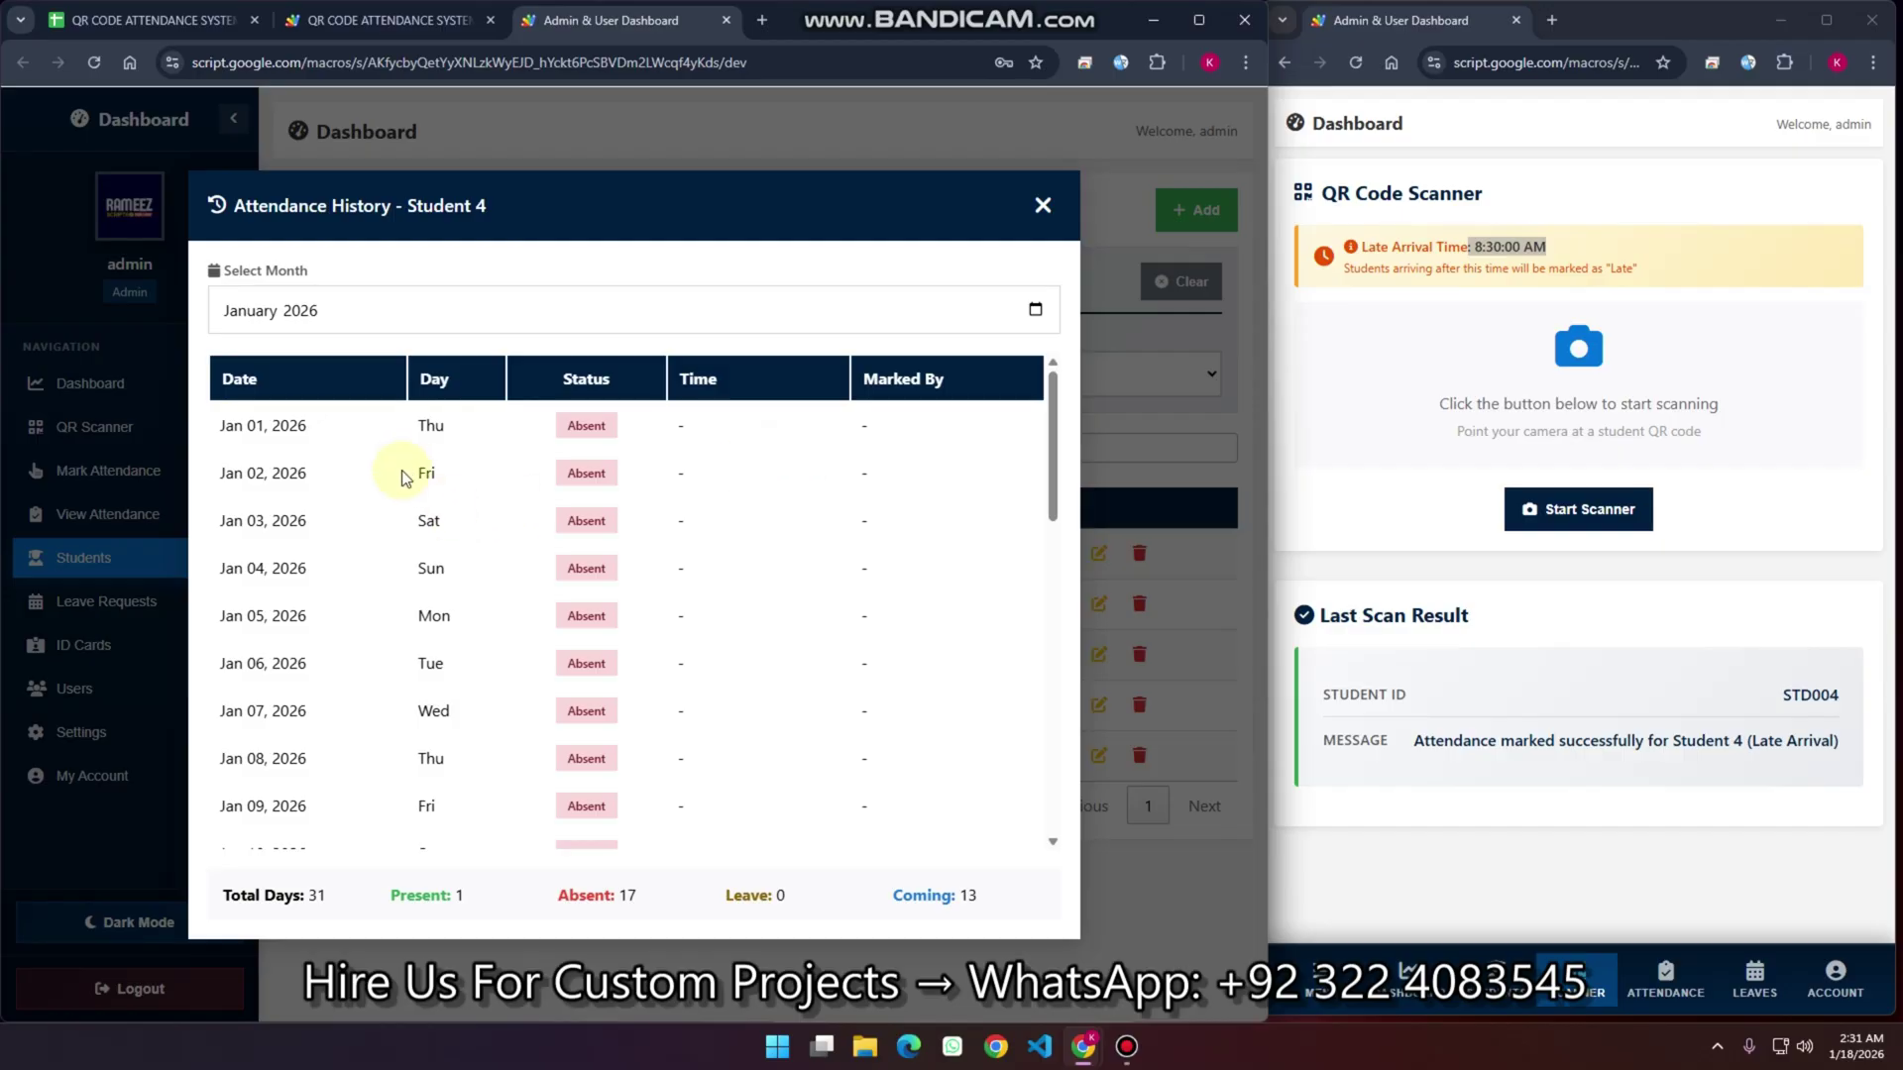
{"action": "scroll", "coordinate": [602, 452], "scroll_direction": "down", "scroll_amount": 4}
{"action": "scroll", "coordinate": [602, 452], "scroll_direction": "down", "scroll_amount": 5}
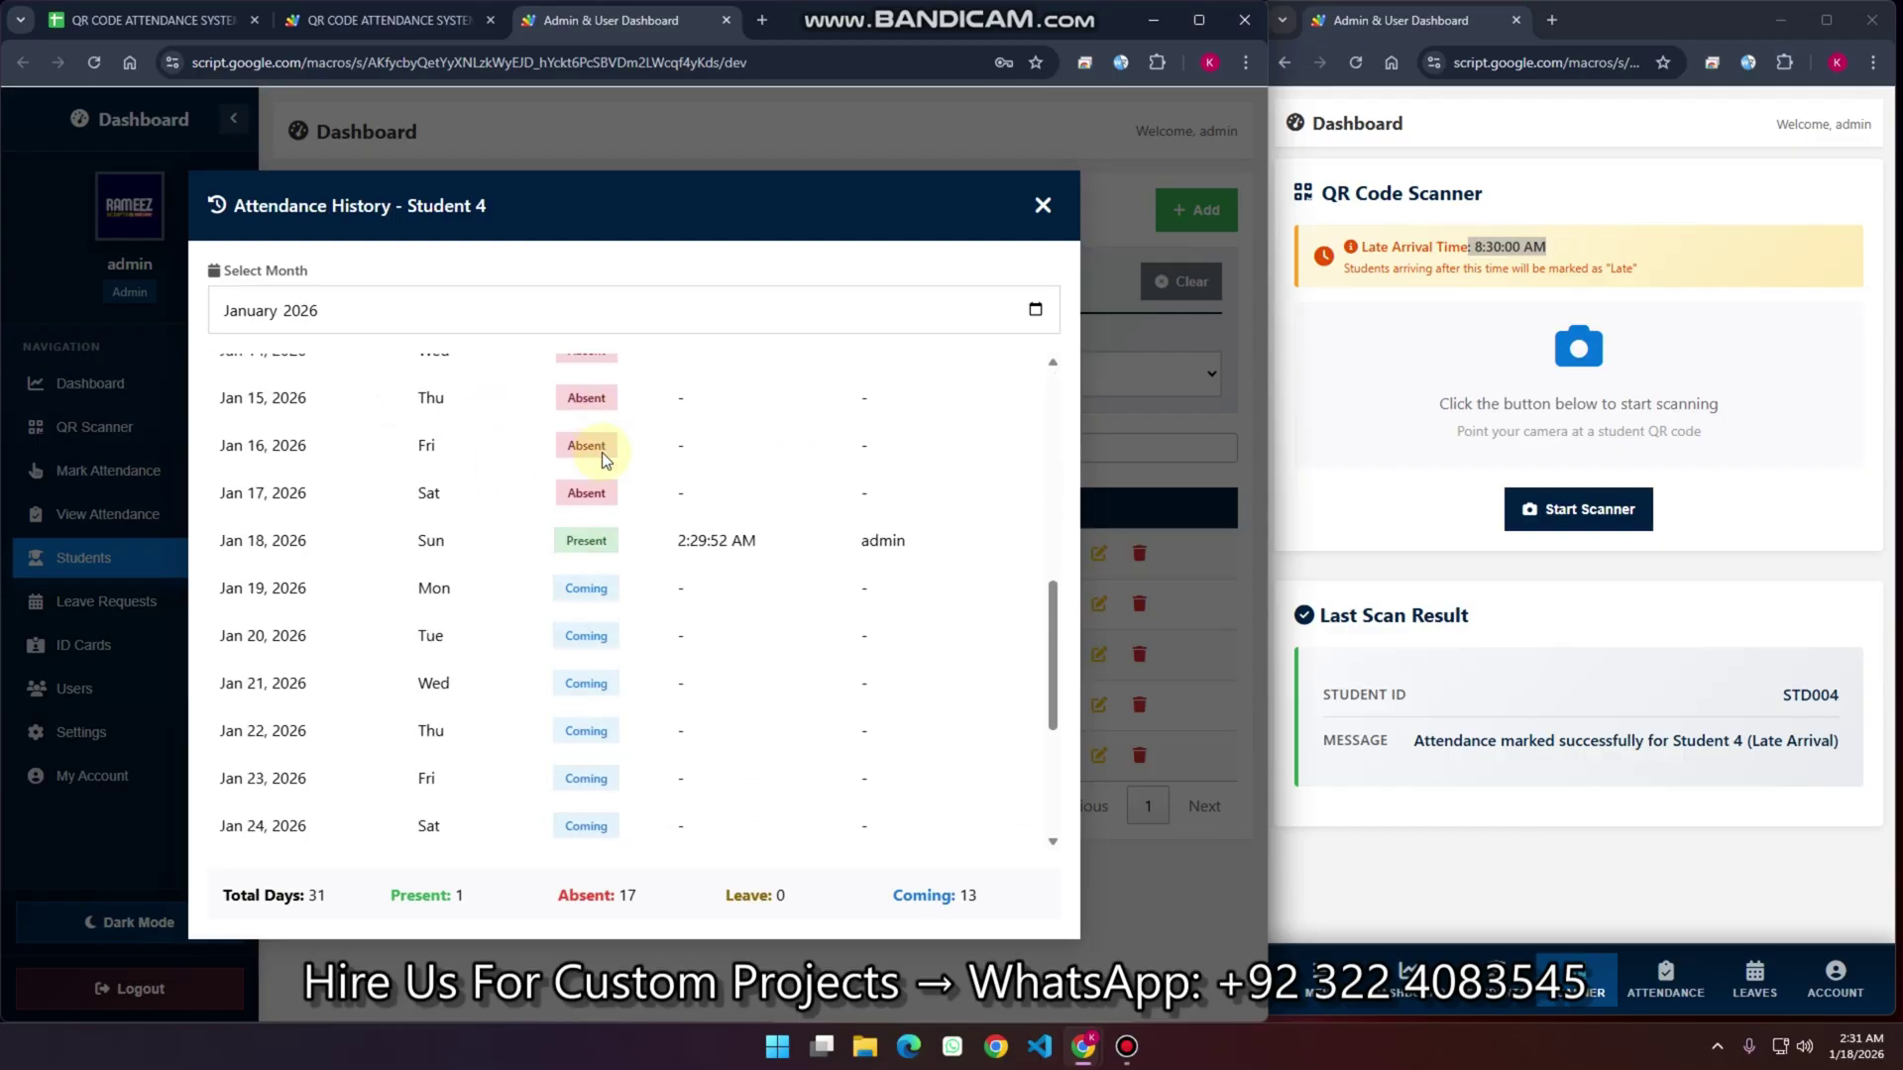
{"action": "scroll", "coordinate": [603, 377], "scroll_direction": "up", "scroll_amount": 1}
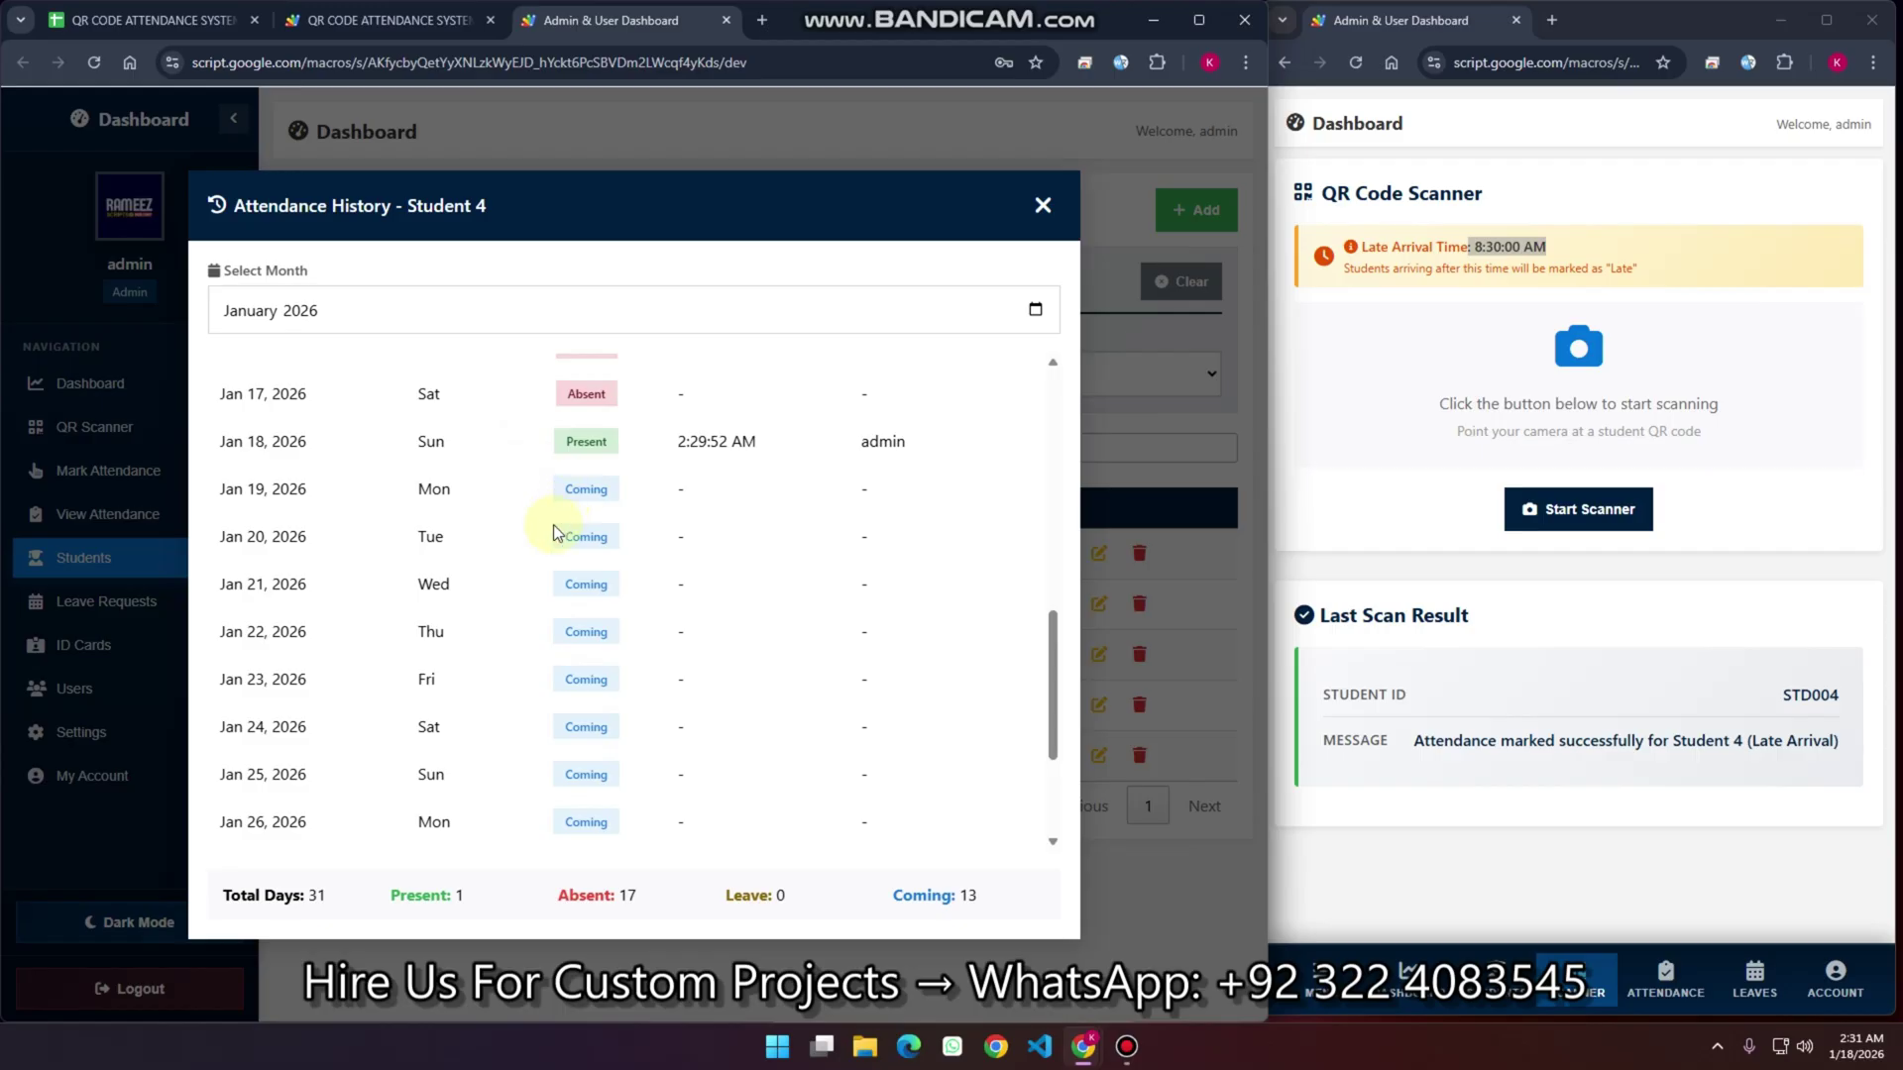
{"action": "scroll", "coordinate": [609, 619], "scroll_direction": "down", "scroll_amount": 2}
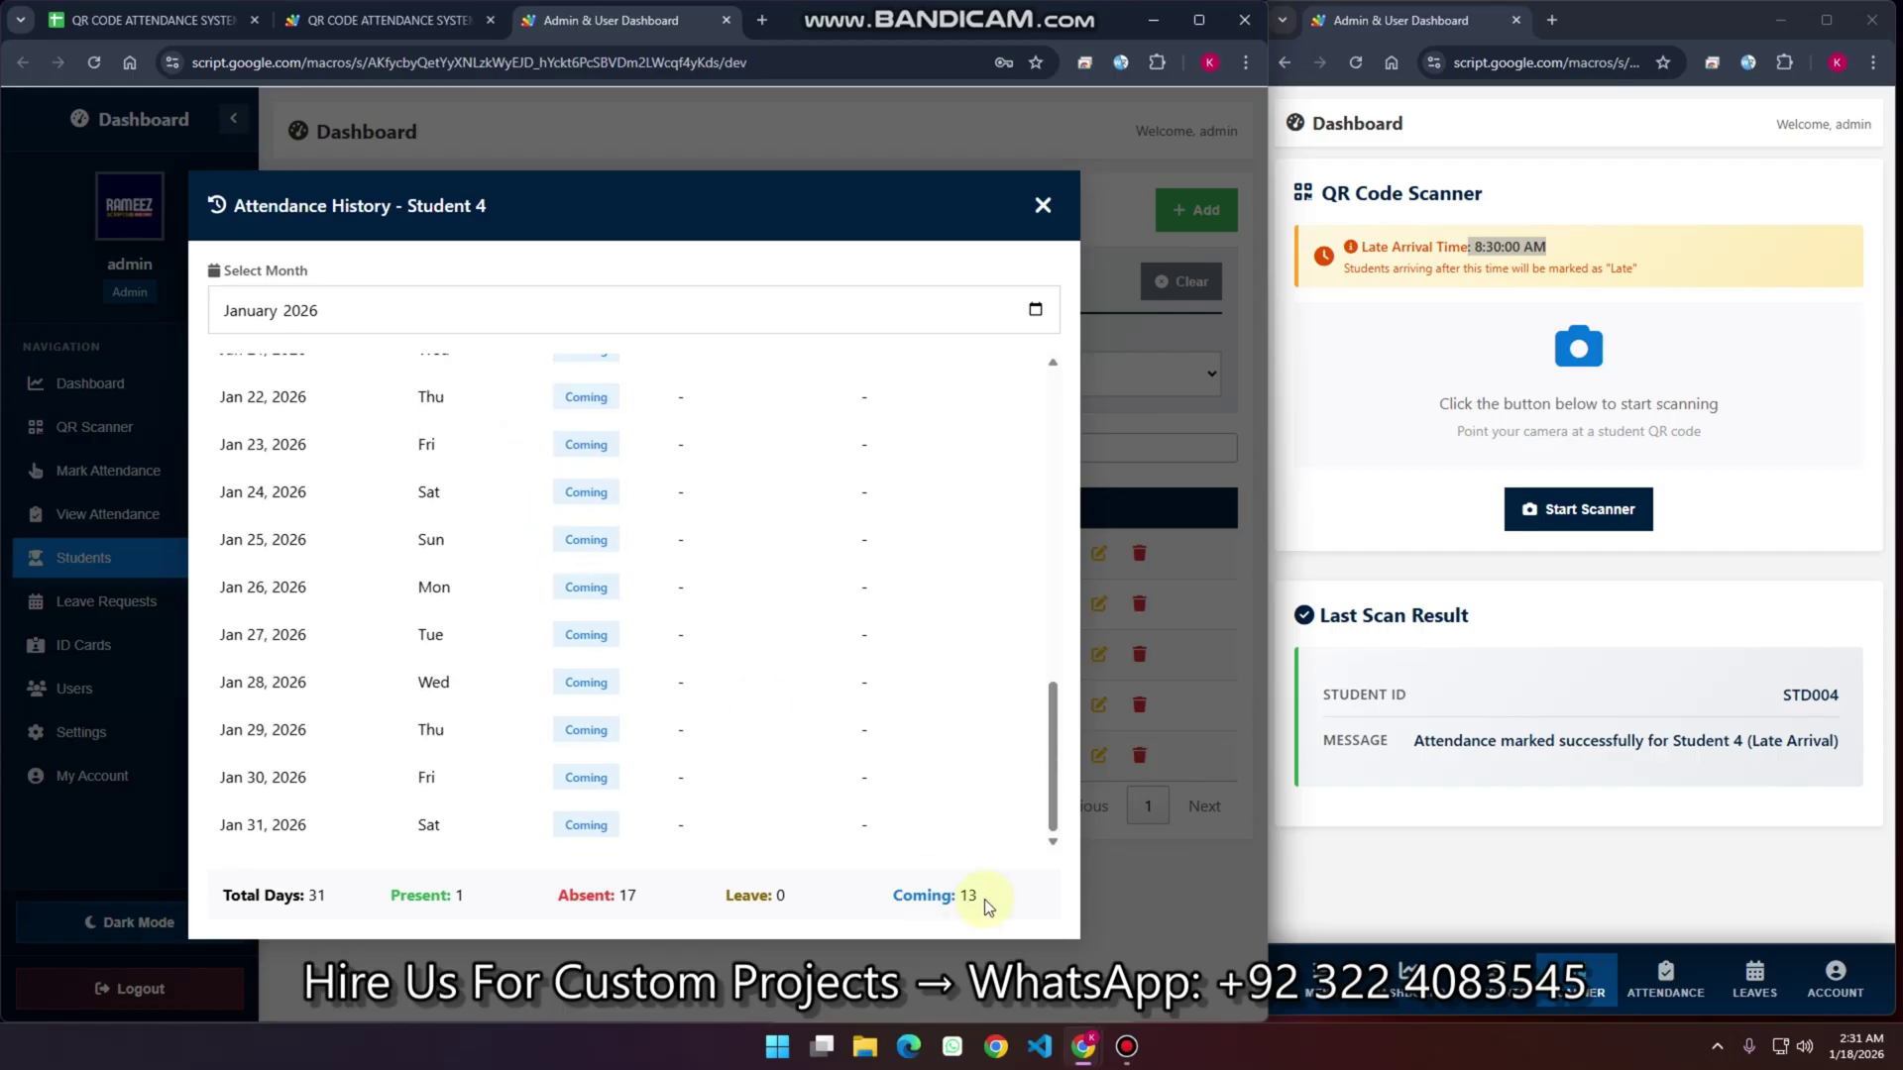
{"action": "left_click_drag", "start_coordinate": [979, 897], "coordinate": [917, 897]}
{"action": "left_click_drag", "start_coordinate": [786, 897], "coordinate": [557, 900]}
{"action": "left_click", "coordinate": [1041, 205]}
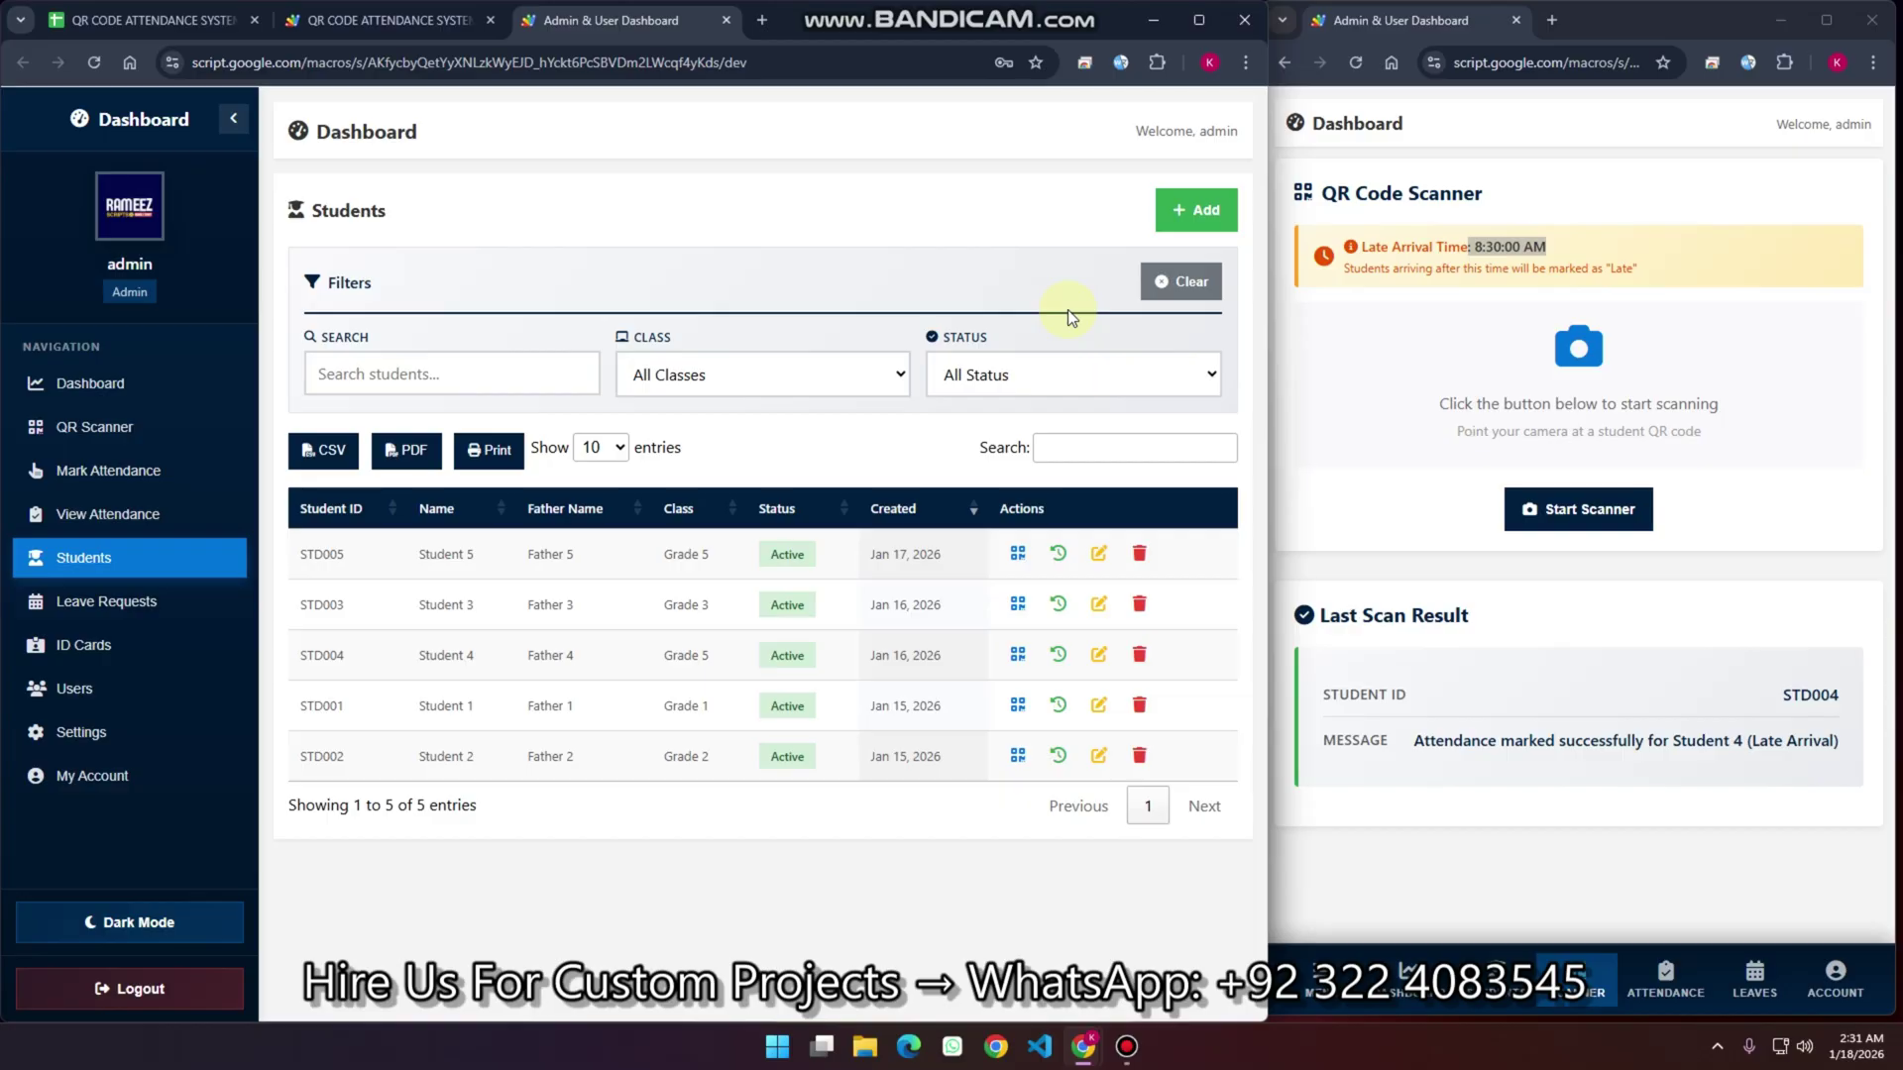
Change Student 1's (STD001) class to Grade 5 and save it
{"action": "left_click", "coordinate": [1098, 654]}
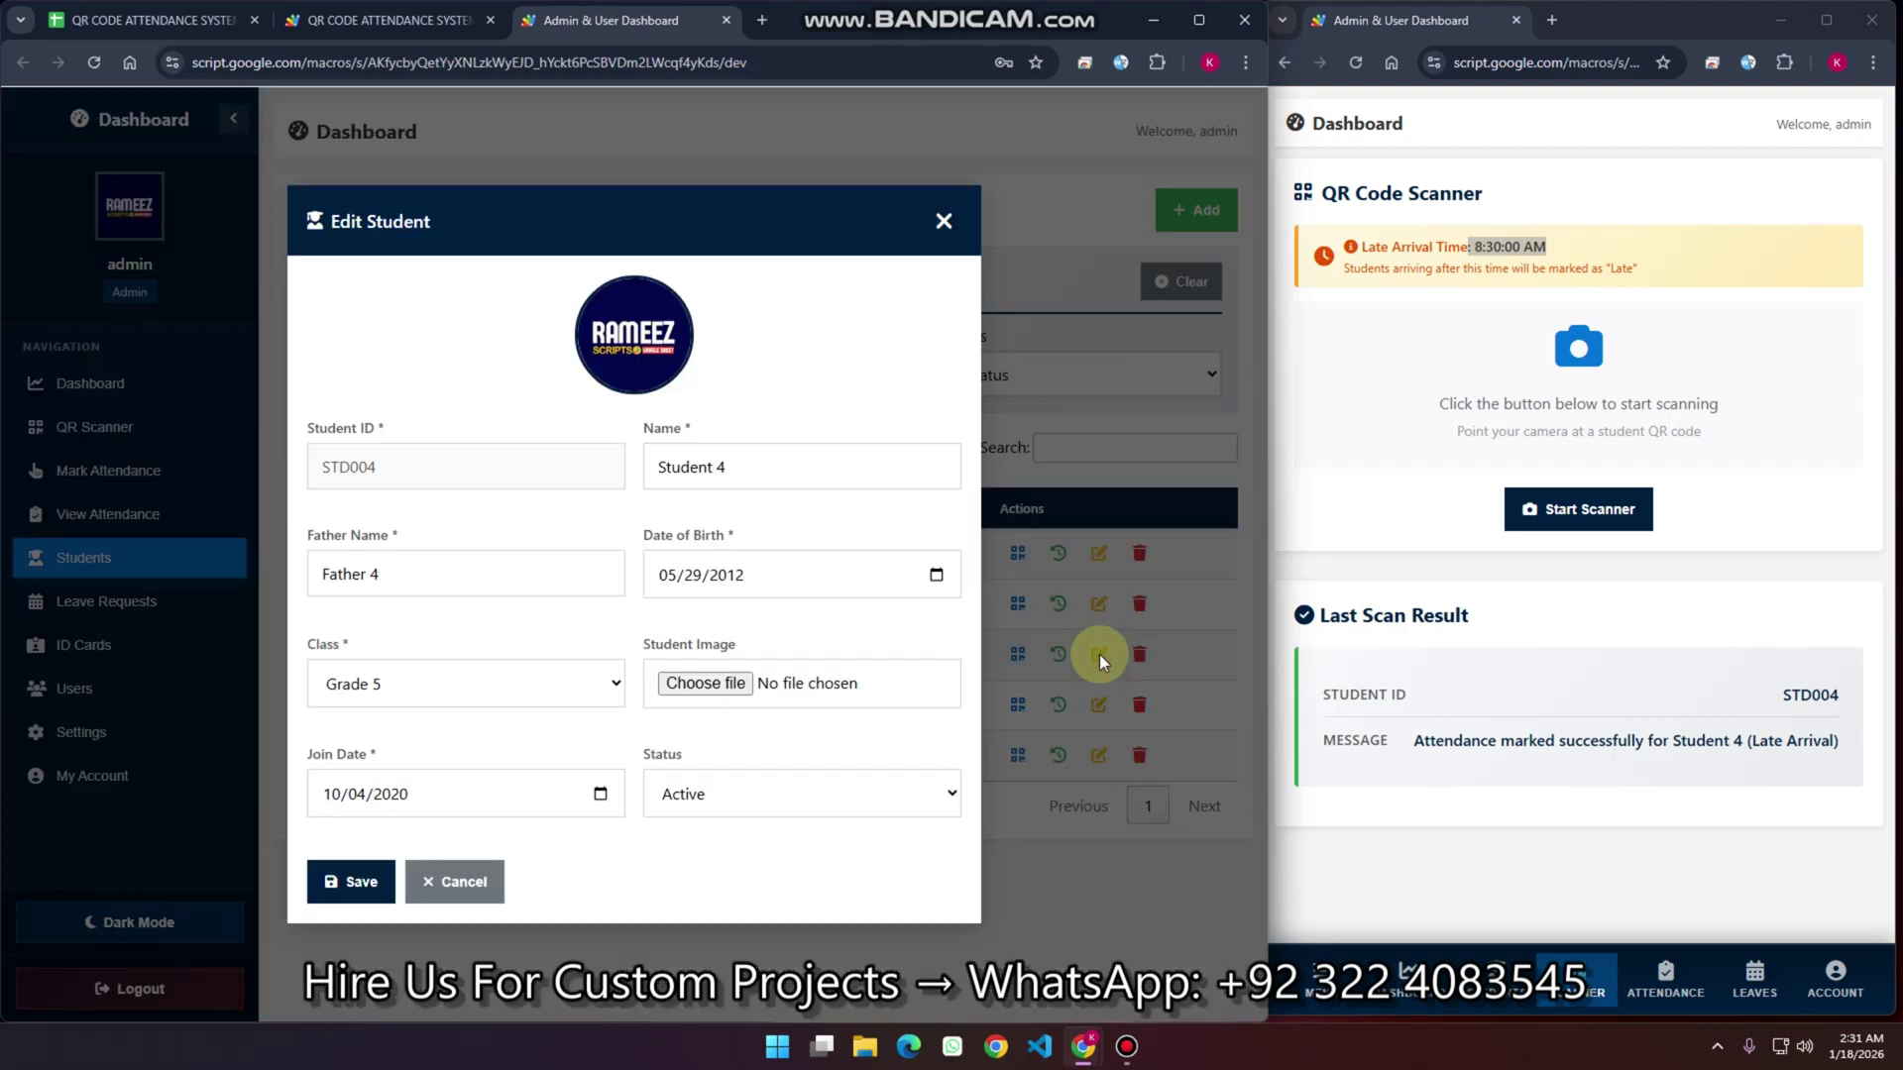
{"action": "left_click", "coordinate": [944, 220]}
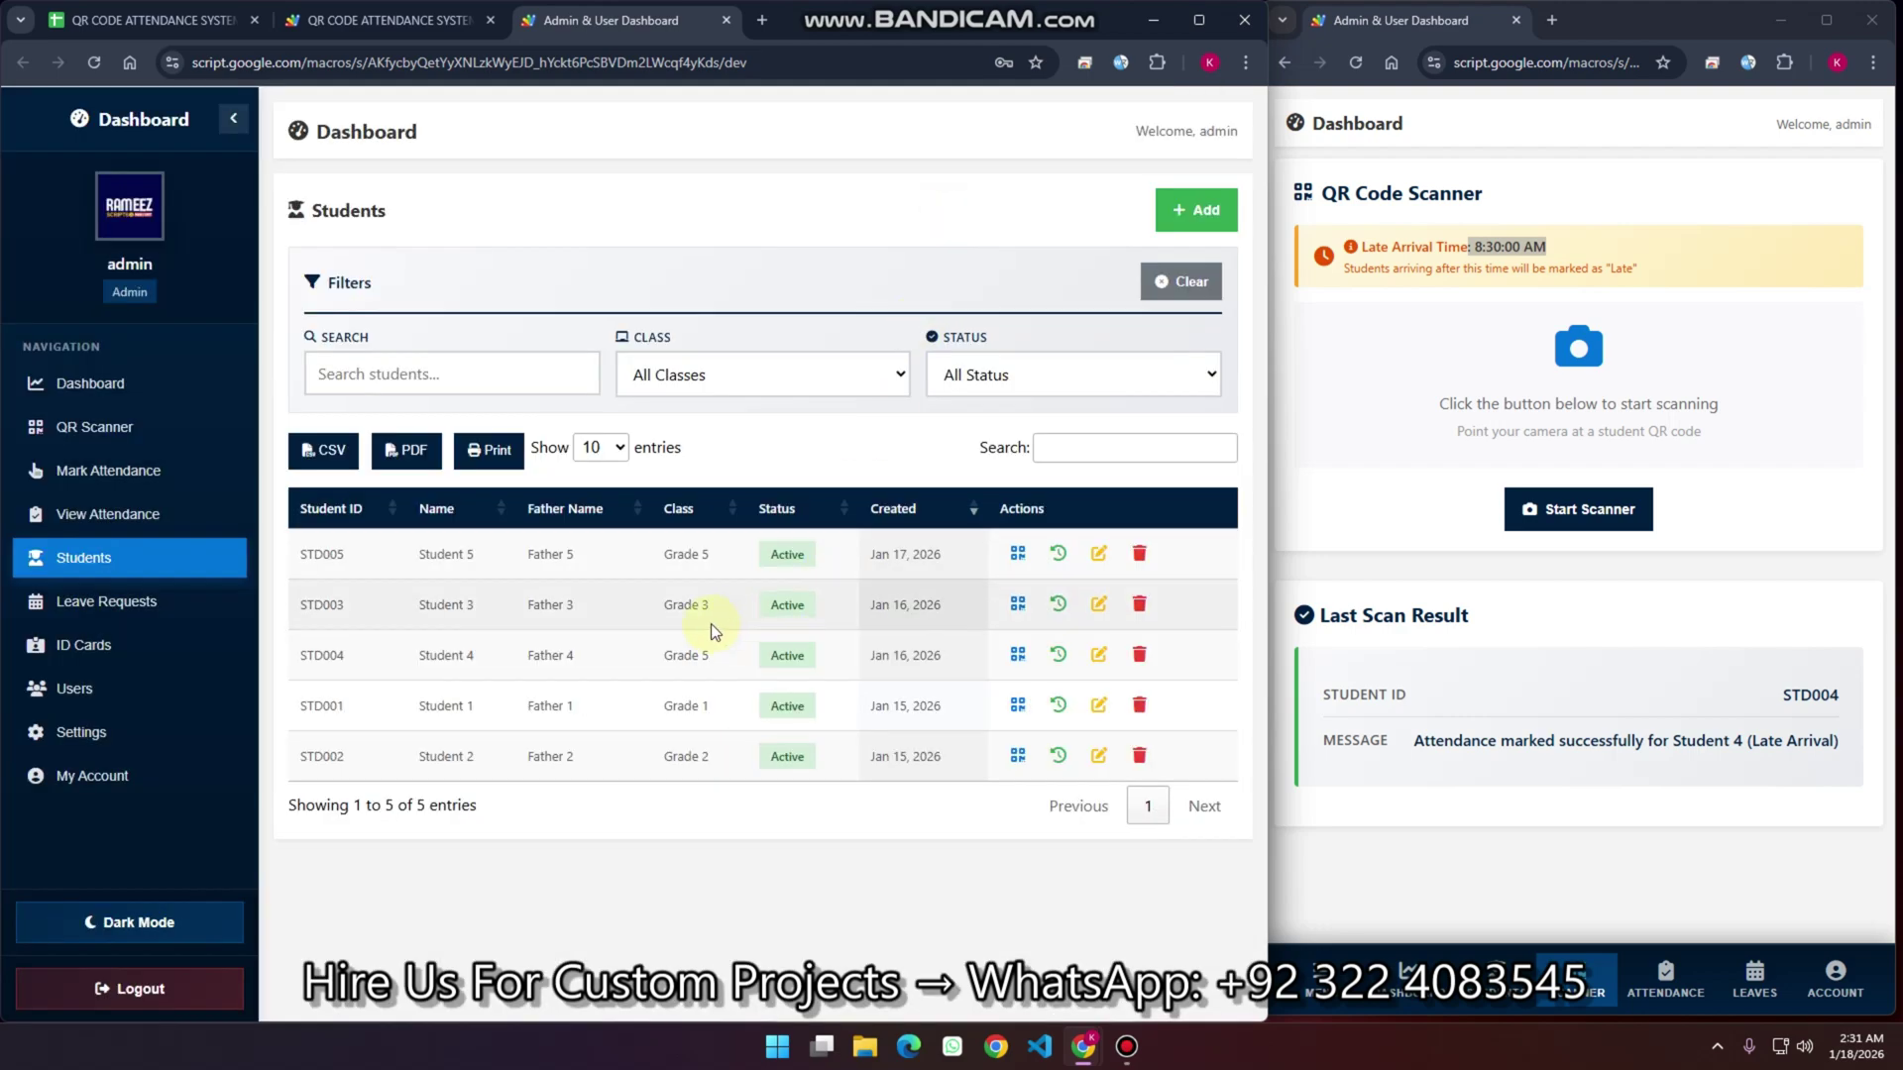
{"action": "left_click", "coordinate": [1098, 705]}
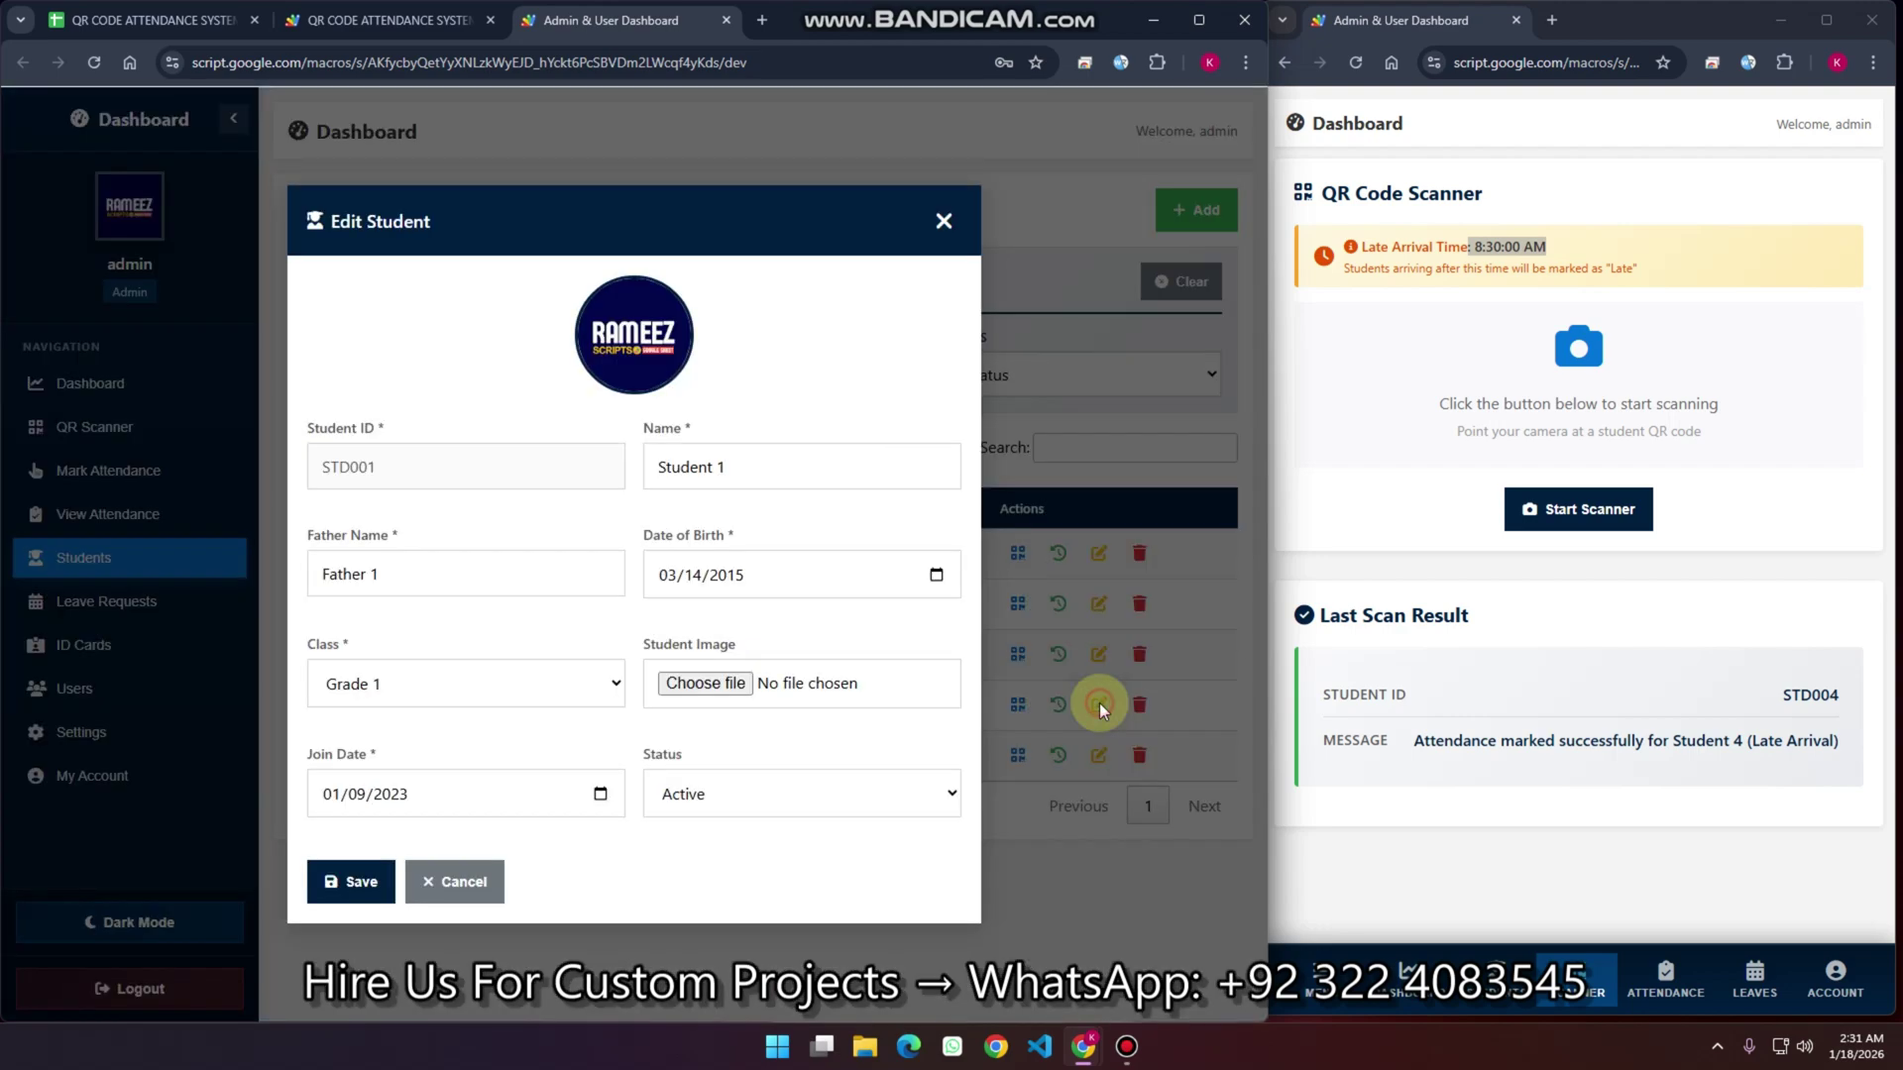
{"action": "left_click", "coordinate": [462, 698]}
{"action": "left_click", "coordinate": [376, 808]}
{"action": "left_click", "coordinate": [409, 688]}
{"action": "left_click", "coordinate": [368, 845]}
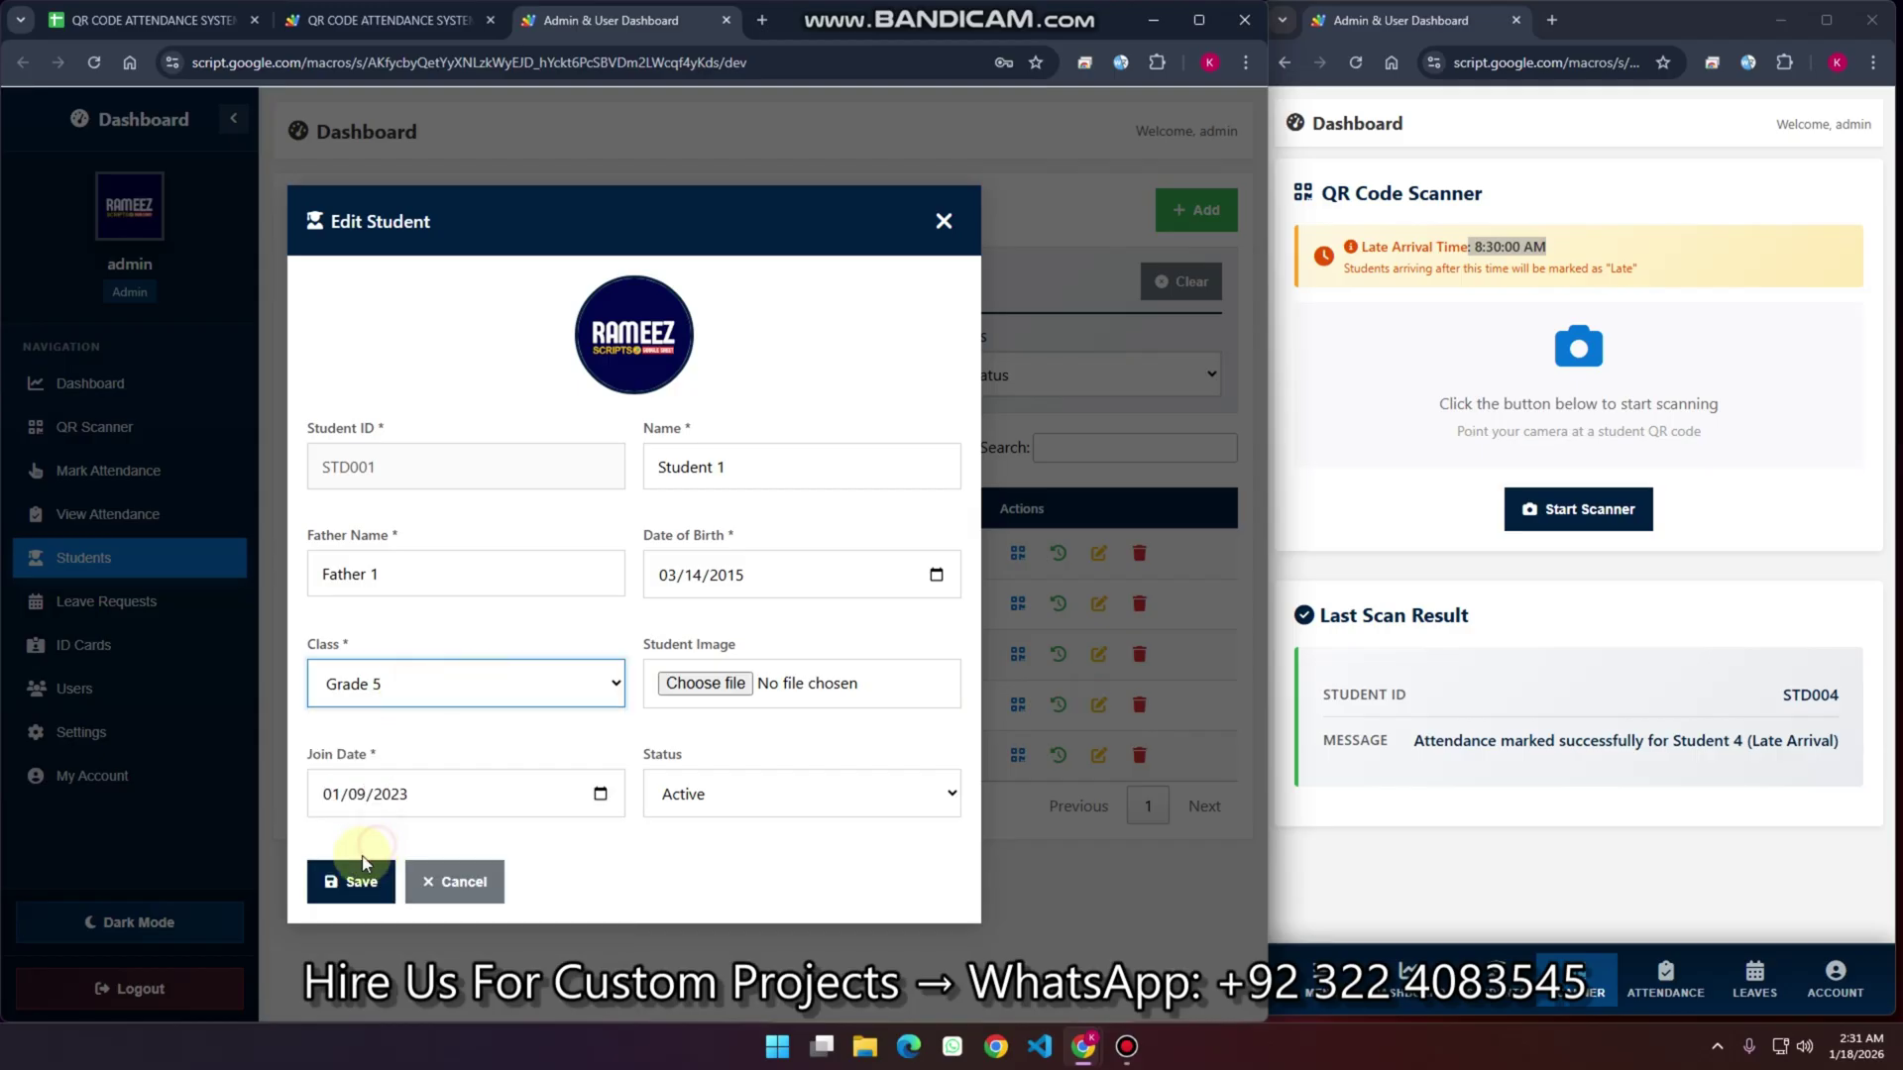
{"action": "left_click", "coordinate": [357, 879]}
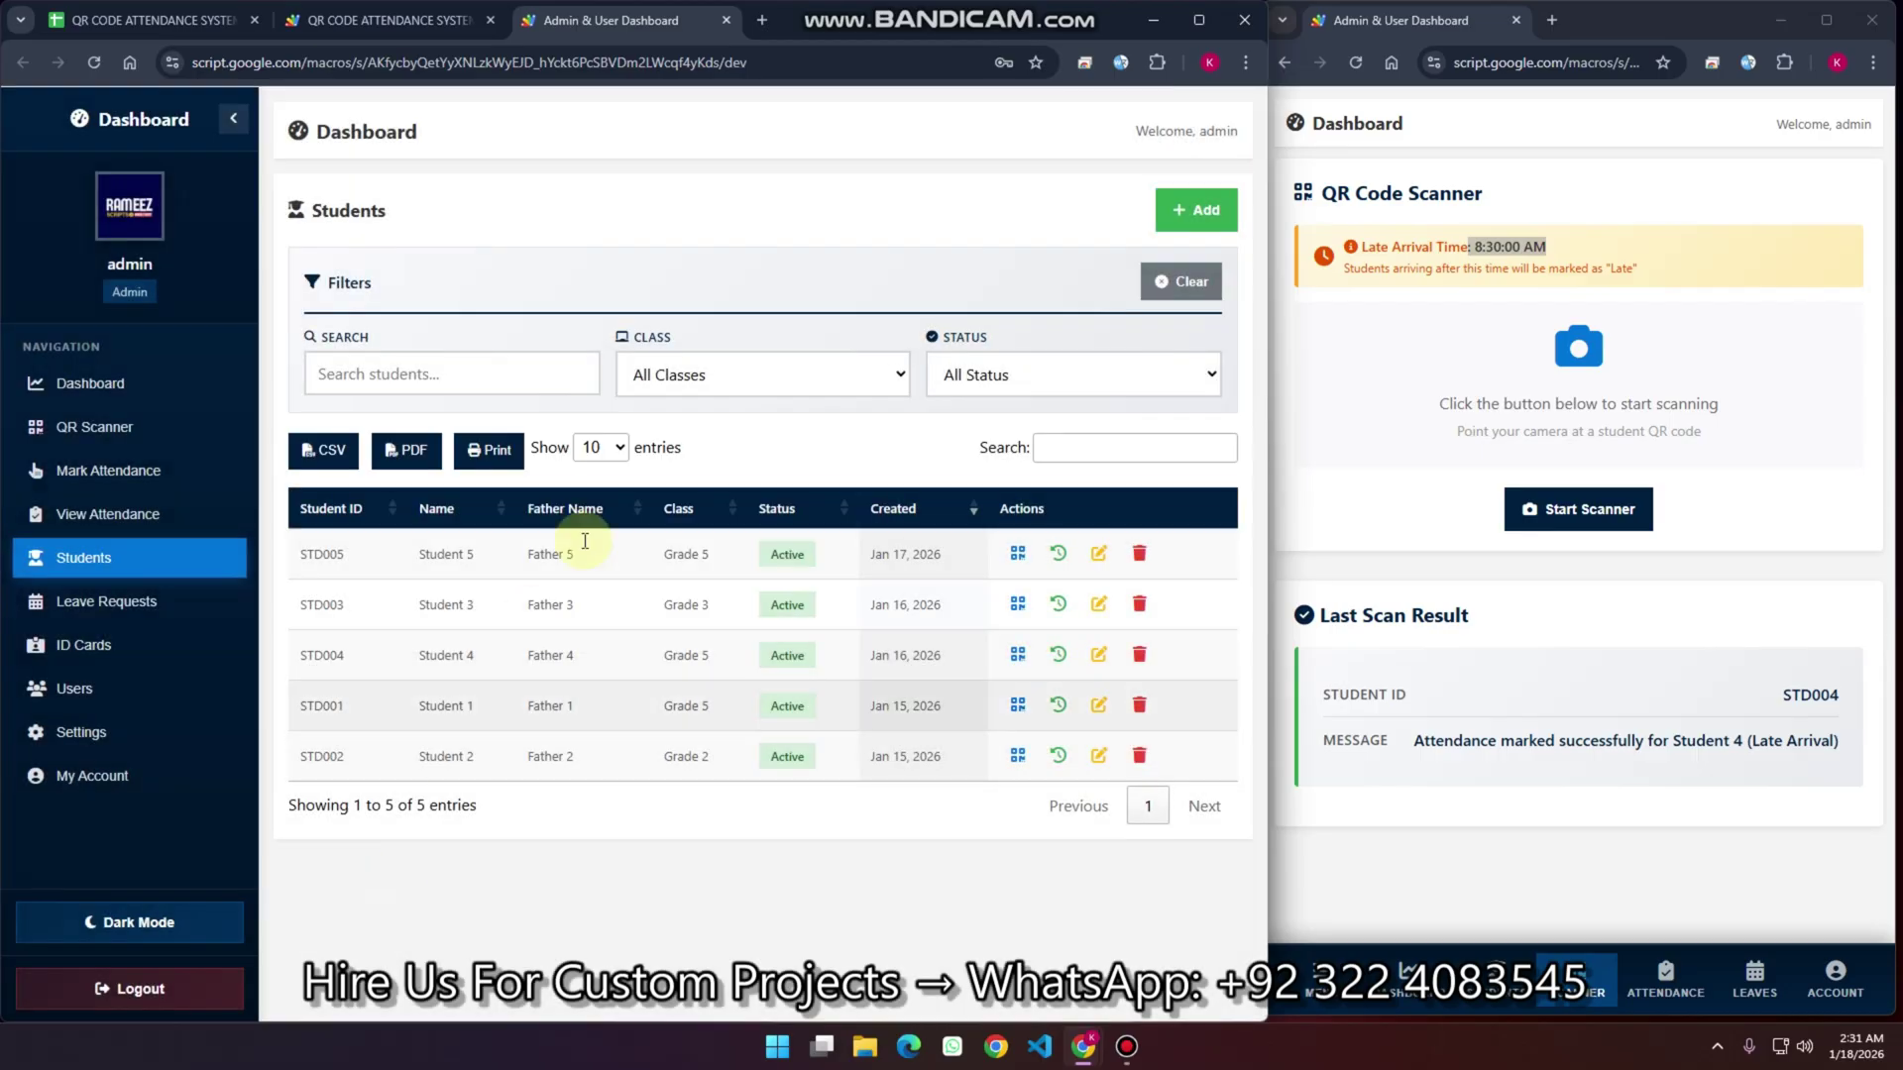
Dismiss the Add Student form unsaved and go to View Attendance
{"action": "left_click", "coordinate": [1157, 208]}
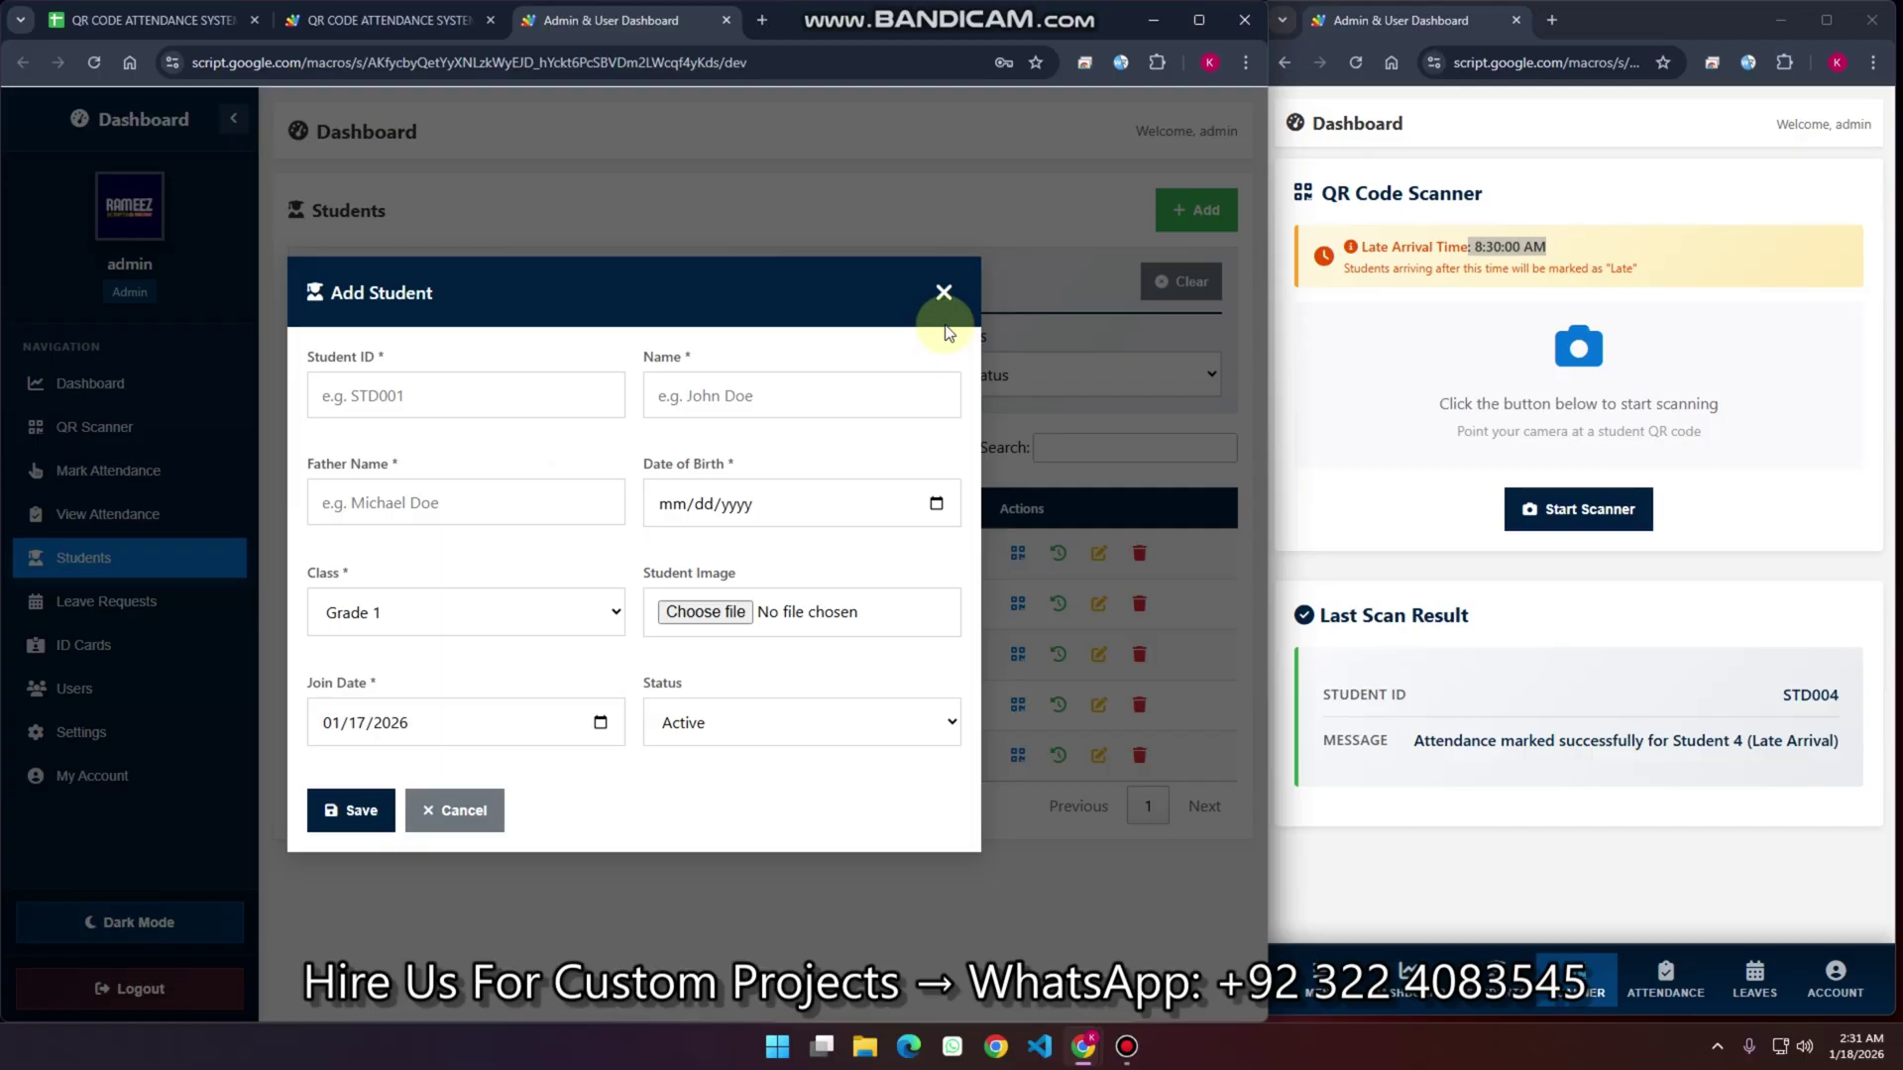
{"action": "left_click", "coordinate": [943, 295]}
{"action": "left_click", "coordinate": [117, 518]}
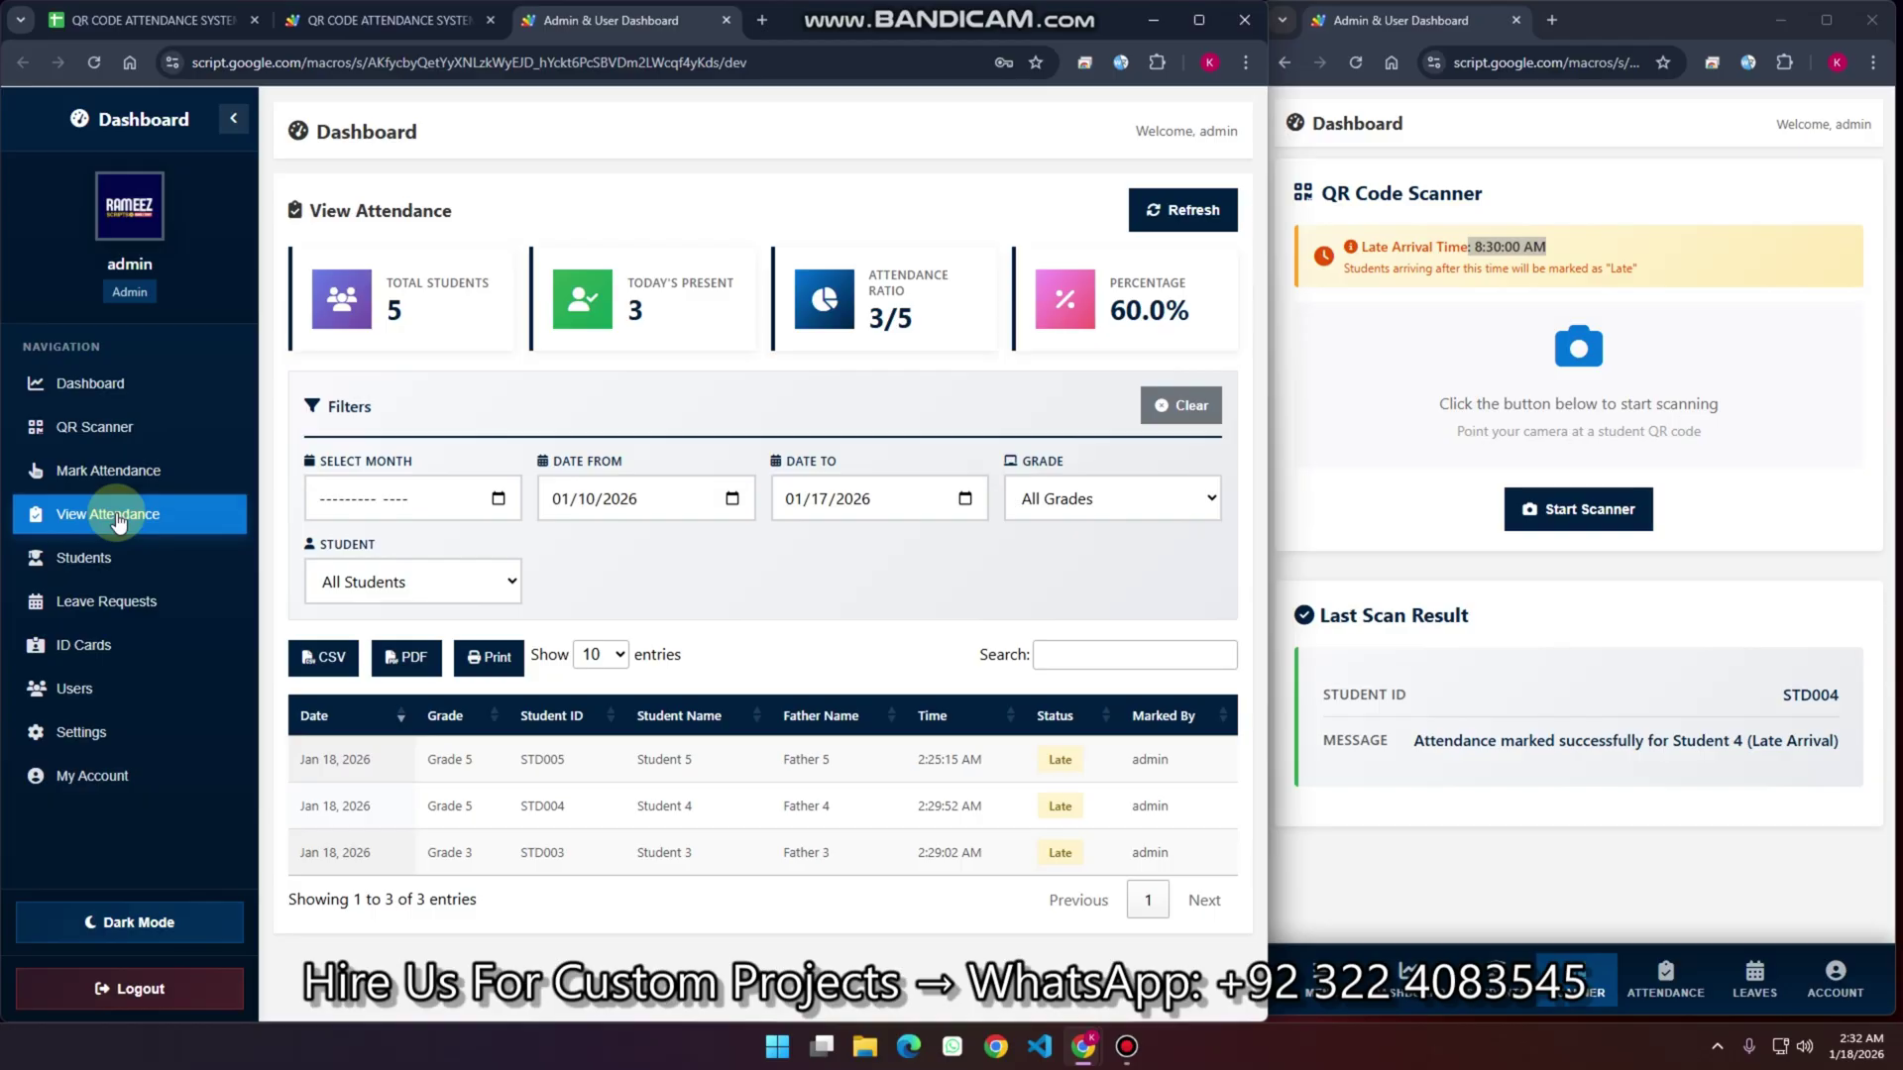
Filter the attendance records to Grade 1, then back to All Grades
{"action": "left_click", "coordinate": [189, 20]}
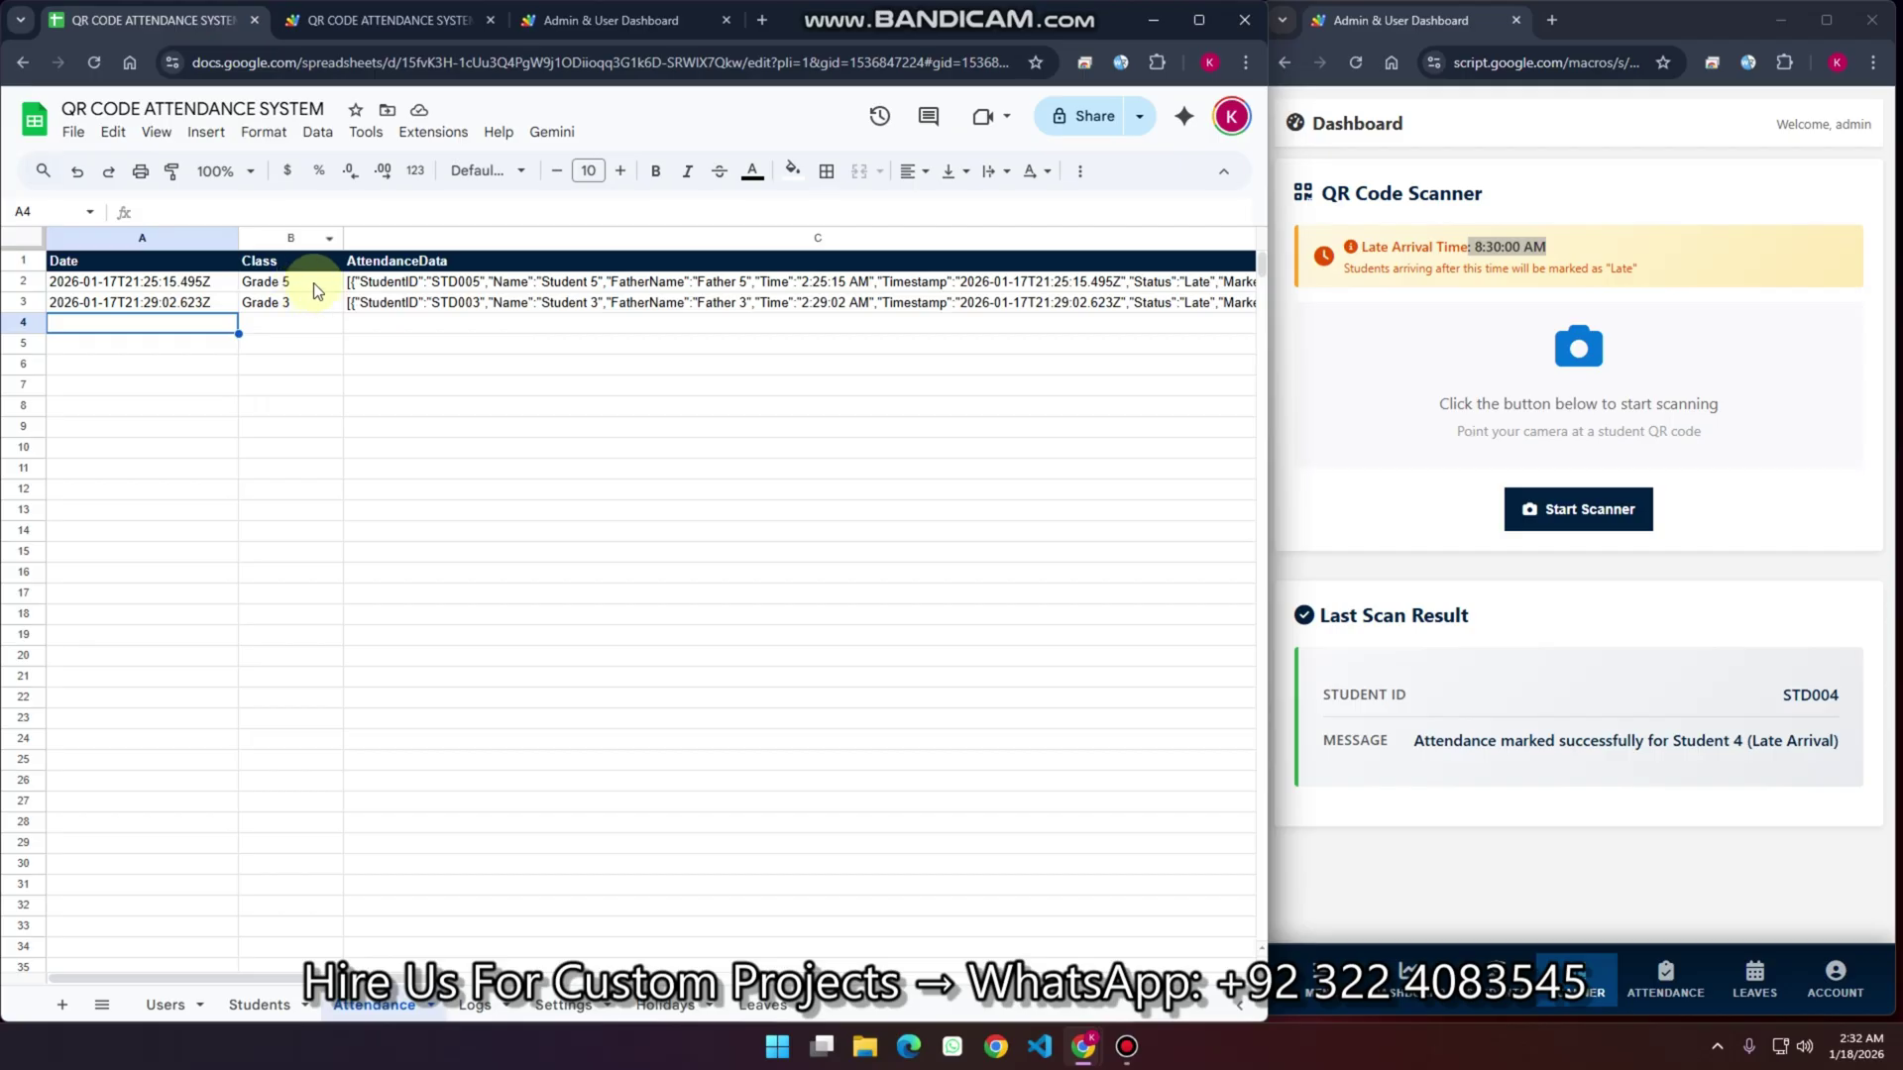
{"action": "left_click", "coordinate": [565, 24]}
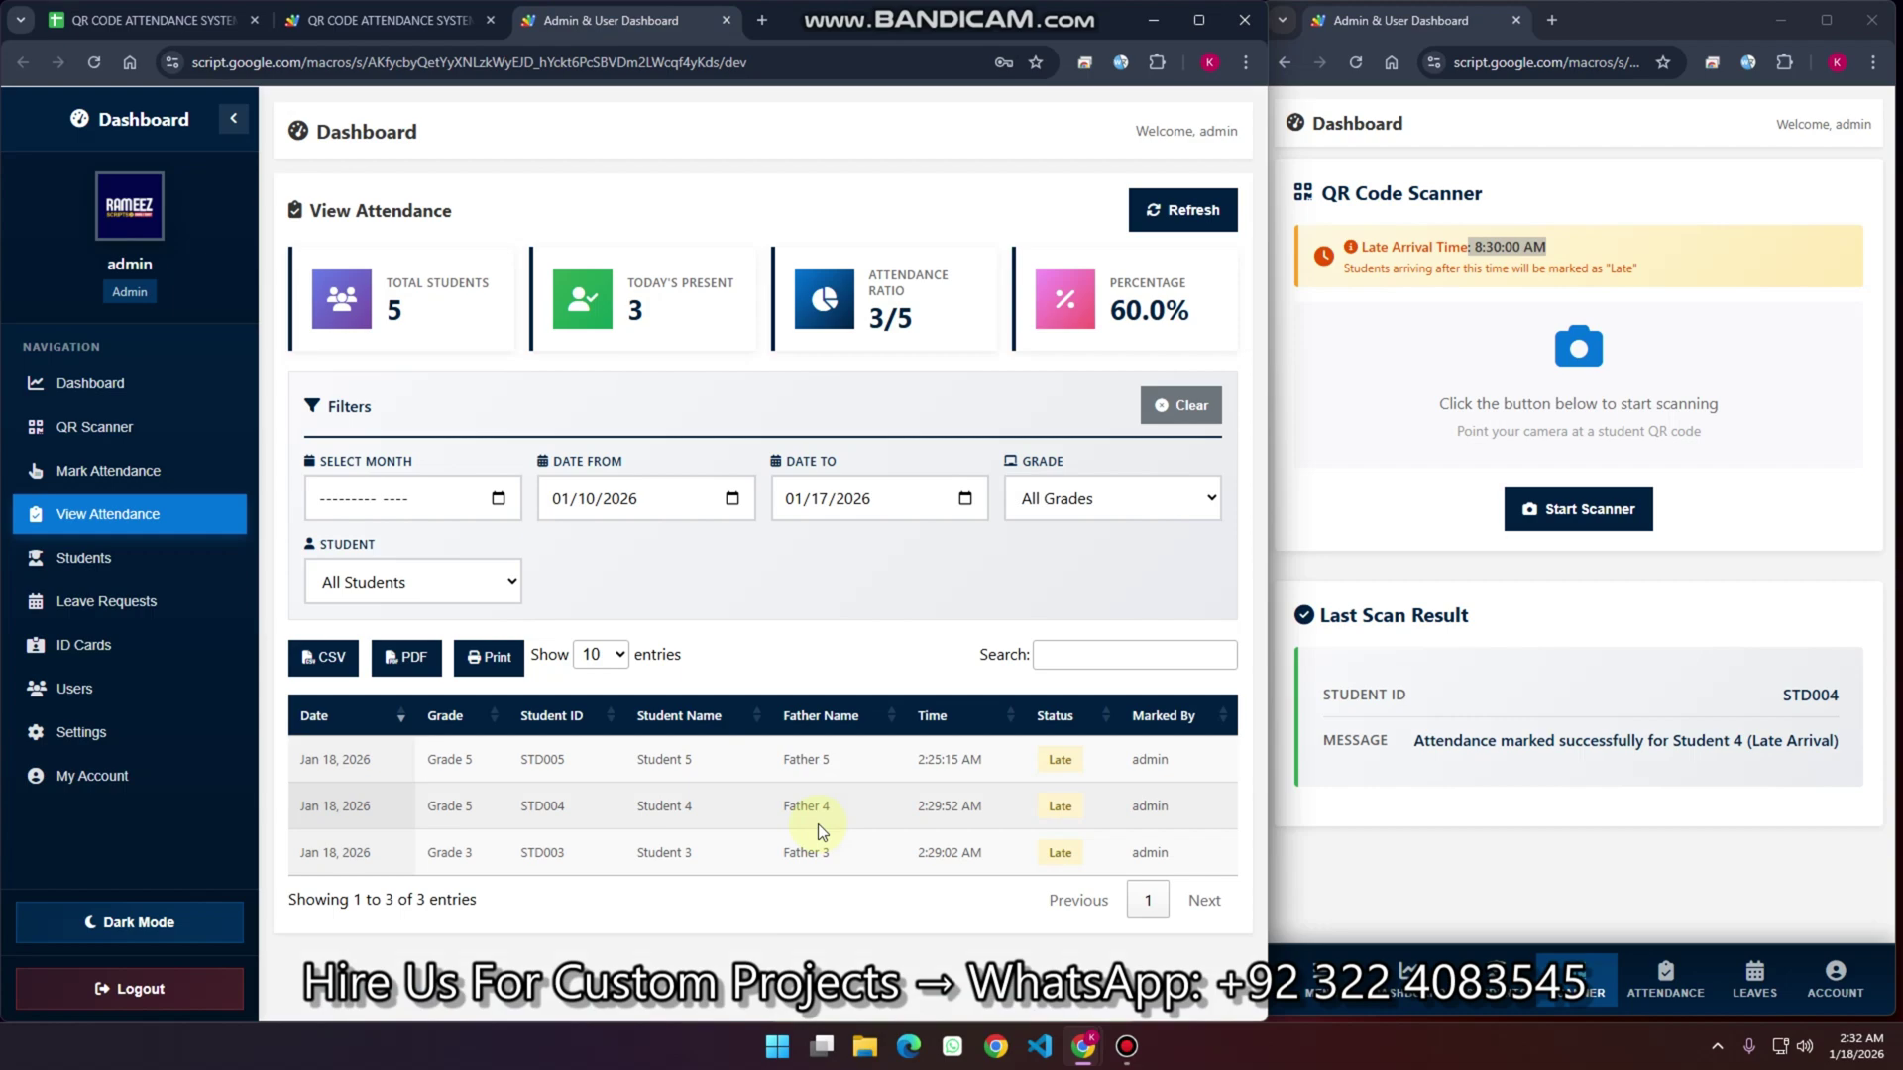
{"action": "left_click", "coordinate": [1090, 501]}
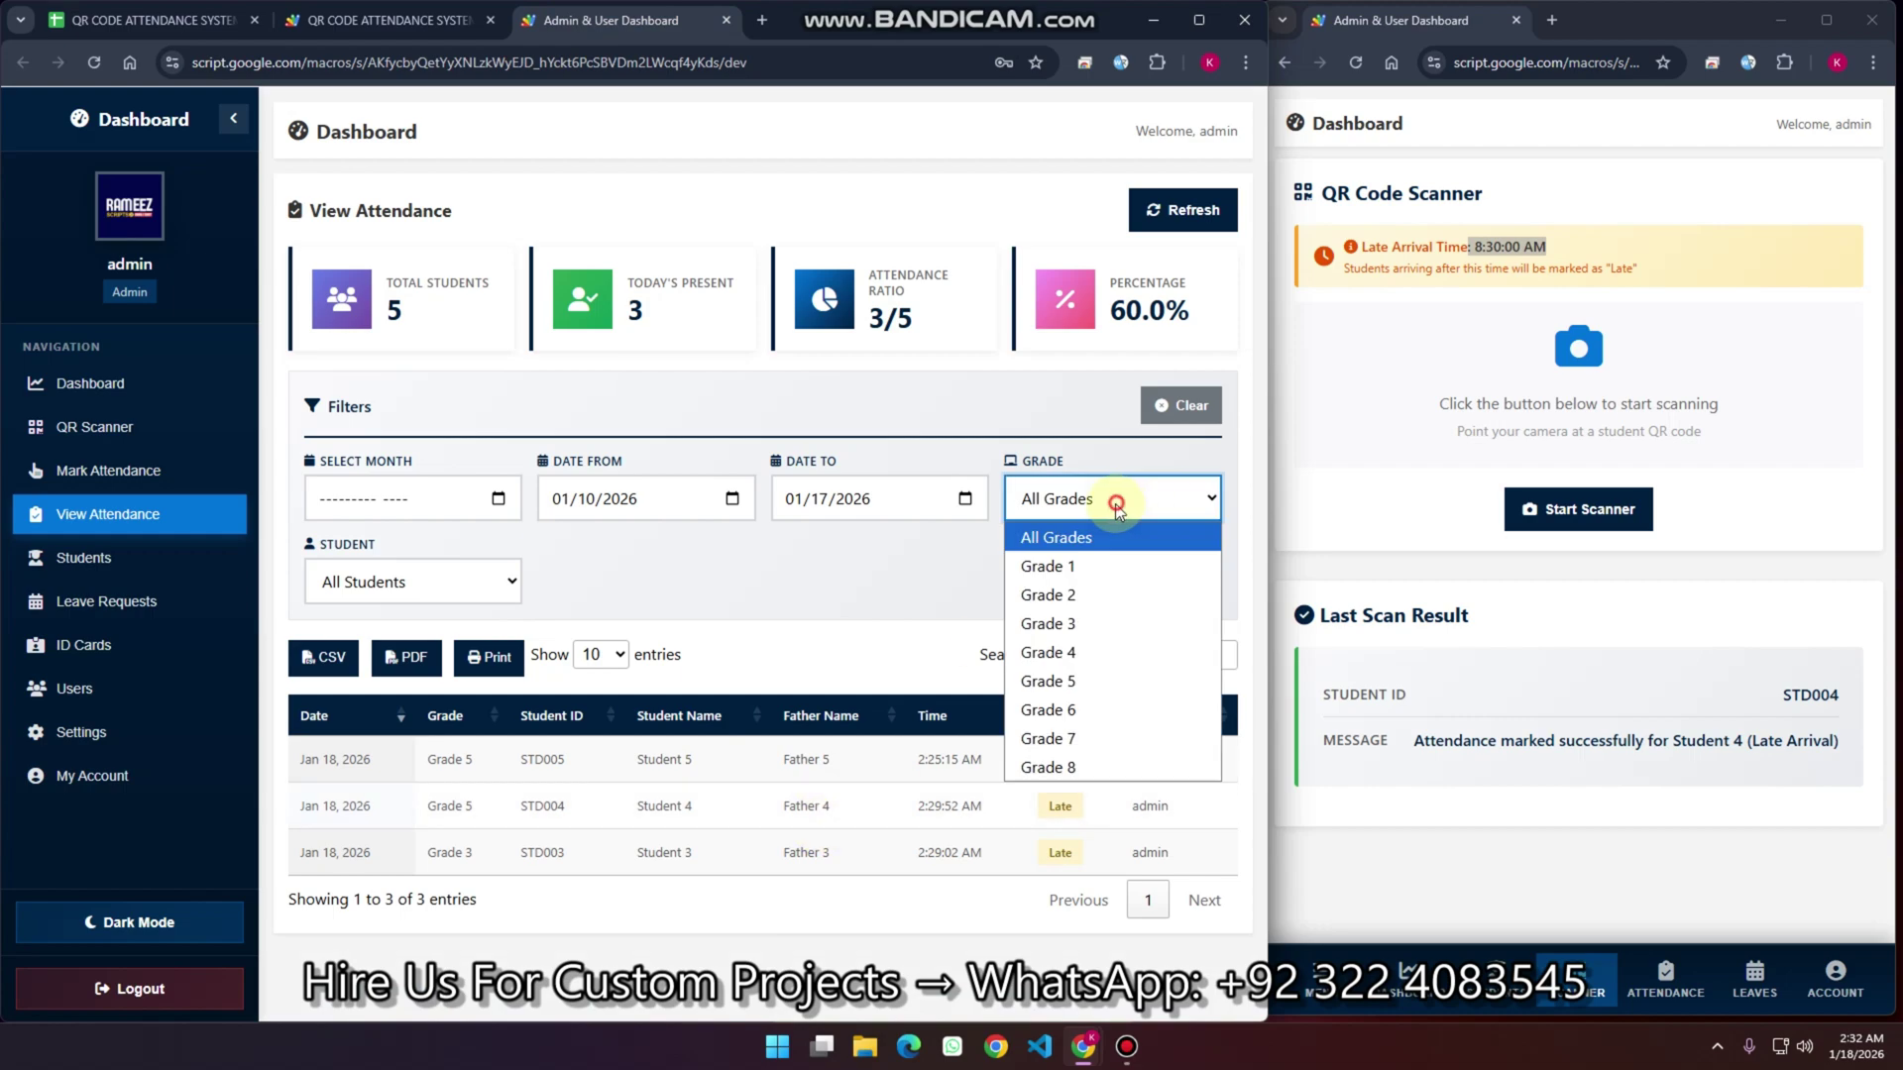
{"action": "left_click", "coordinate": [1085, 570]}
{"action": "left_click", "coordinate": [1080, 511]}
{"action": "left_click", "coordinate": [1076, 540]}
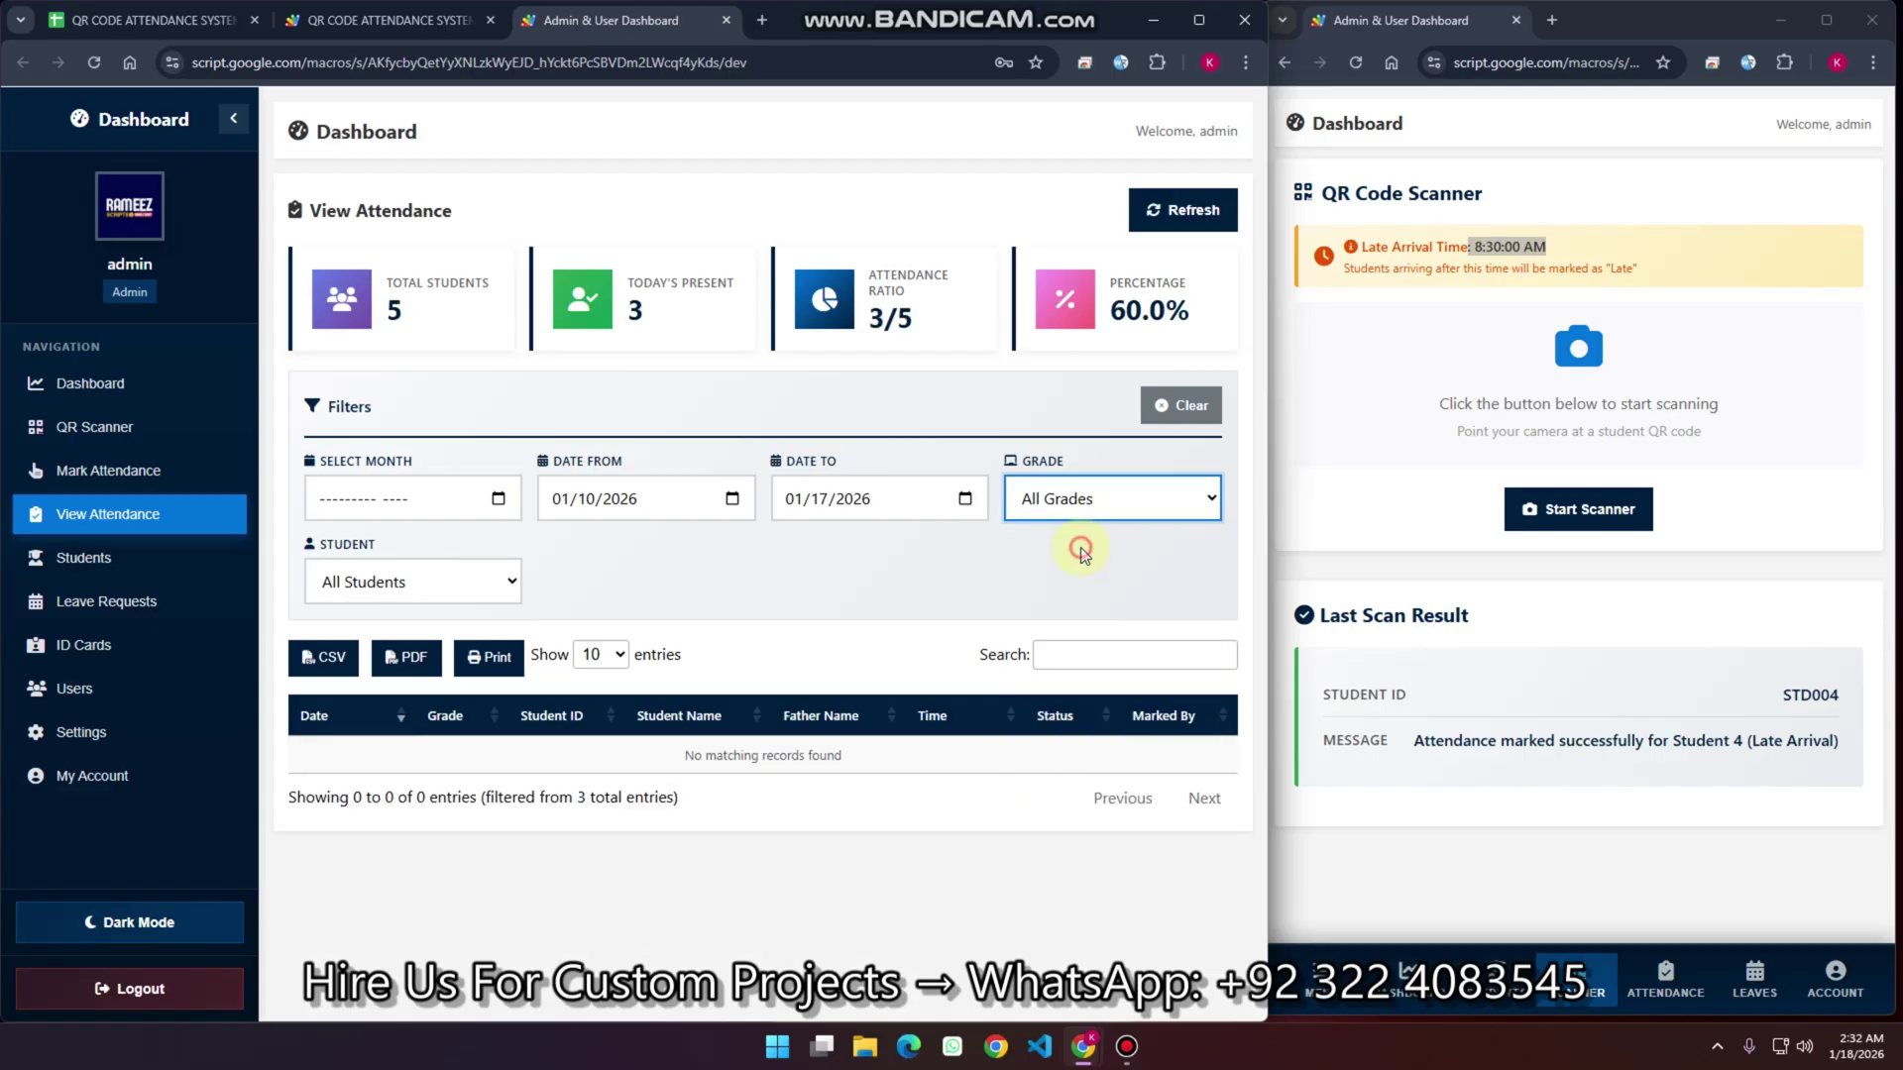
Export the attendance list as PDF and go to Mark Attendance
{"action": "left_click", "coordinate": [414, 667]}
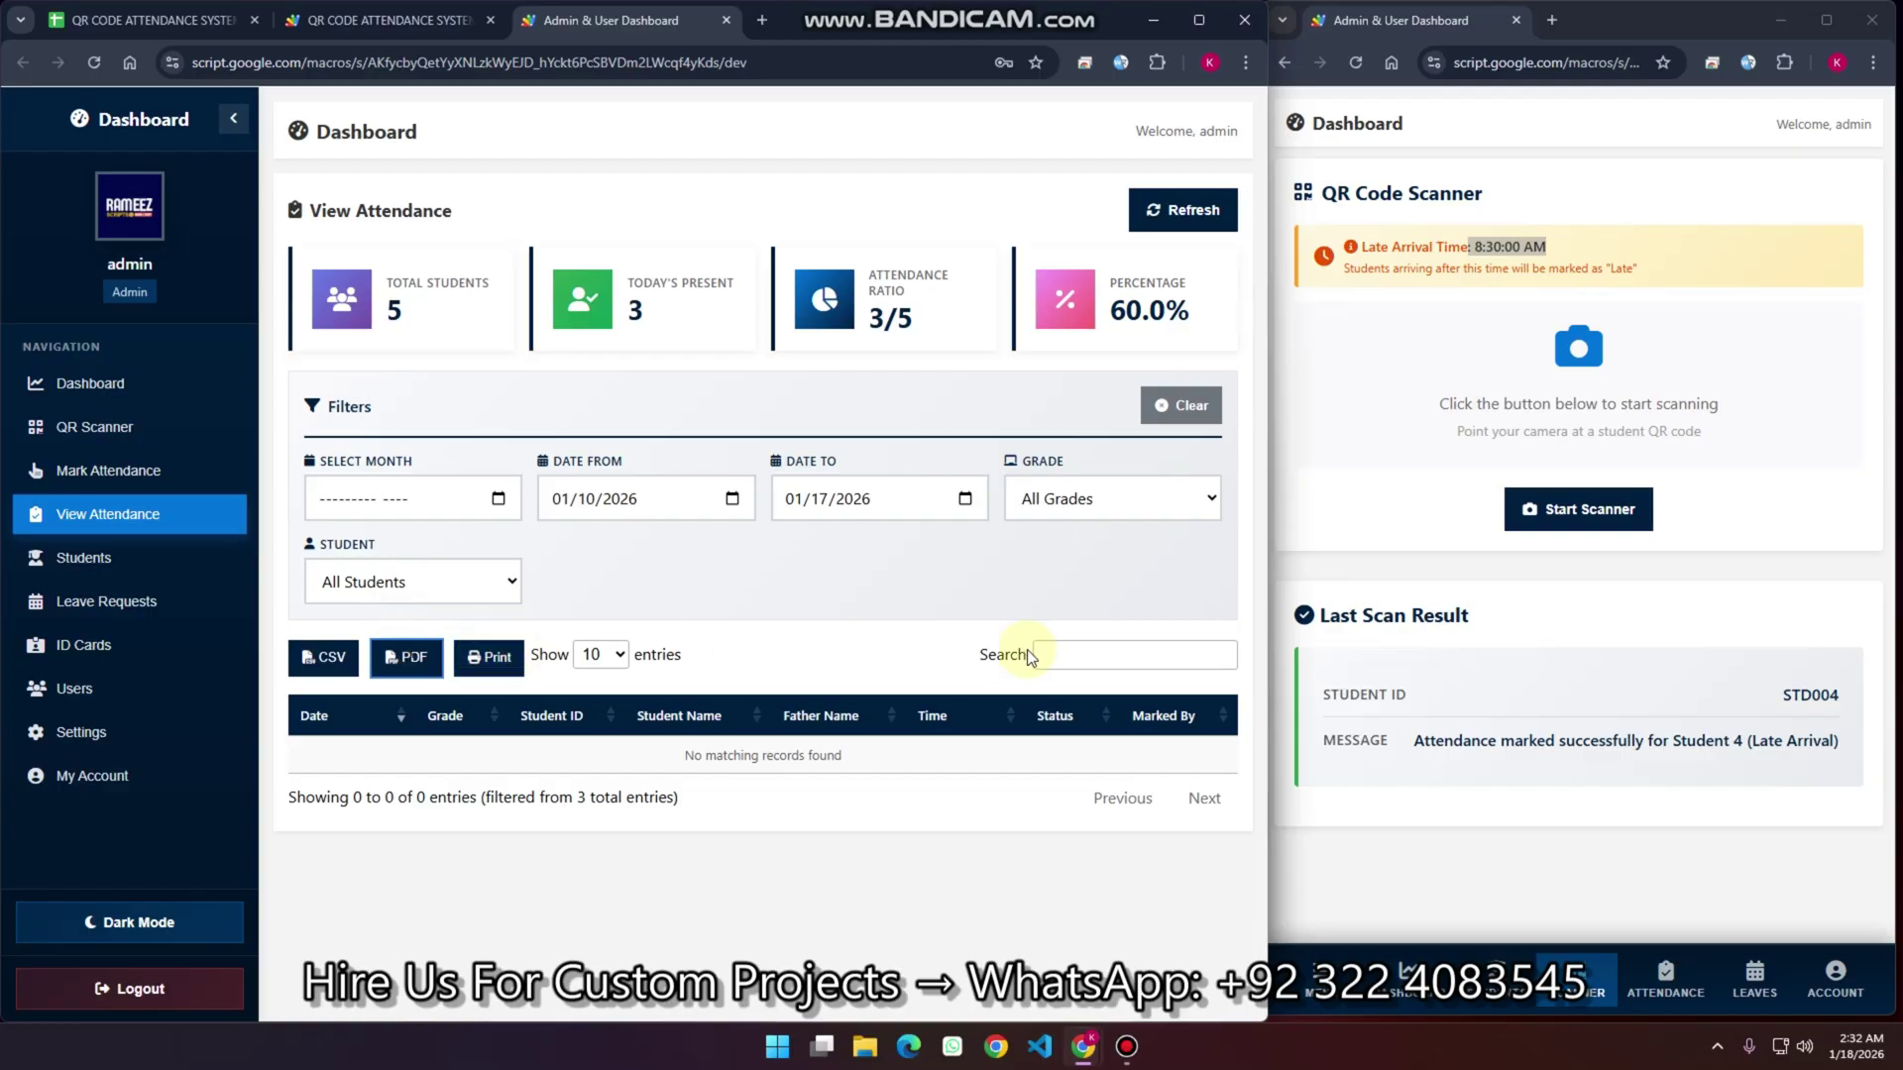
{"action": "left_click", "coordinate": [140, 480]}
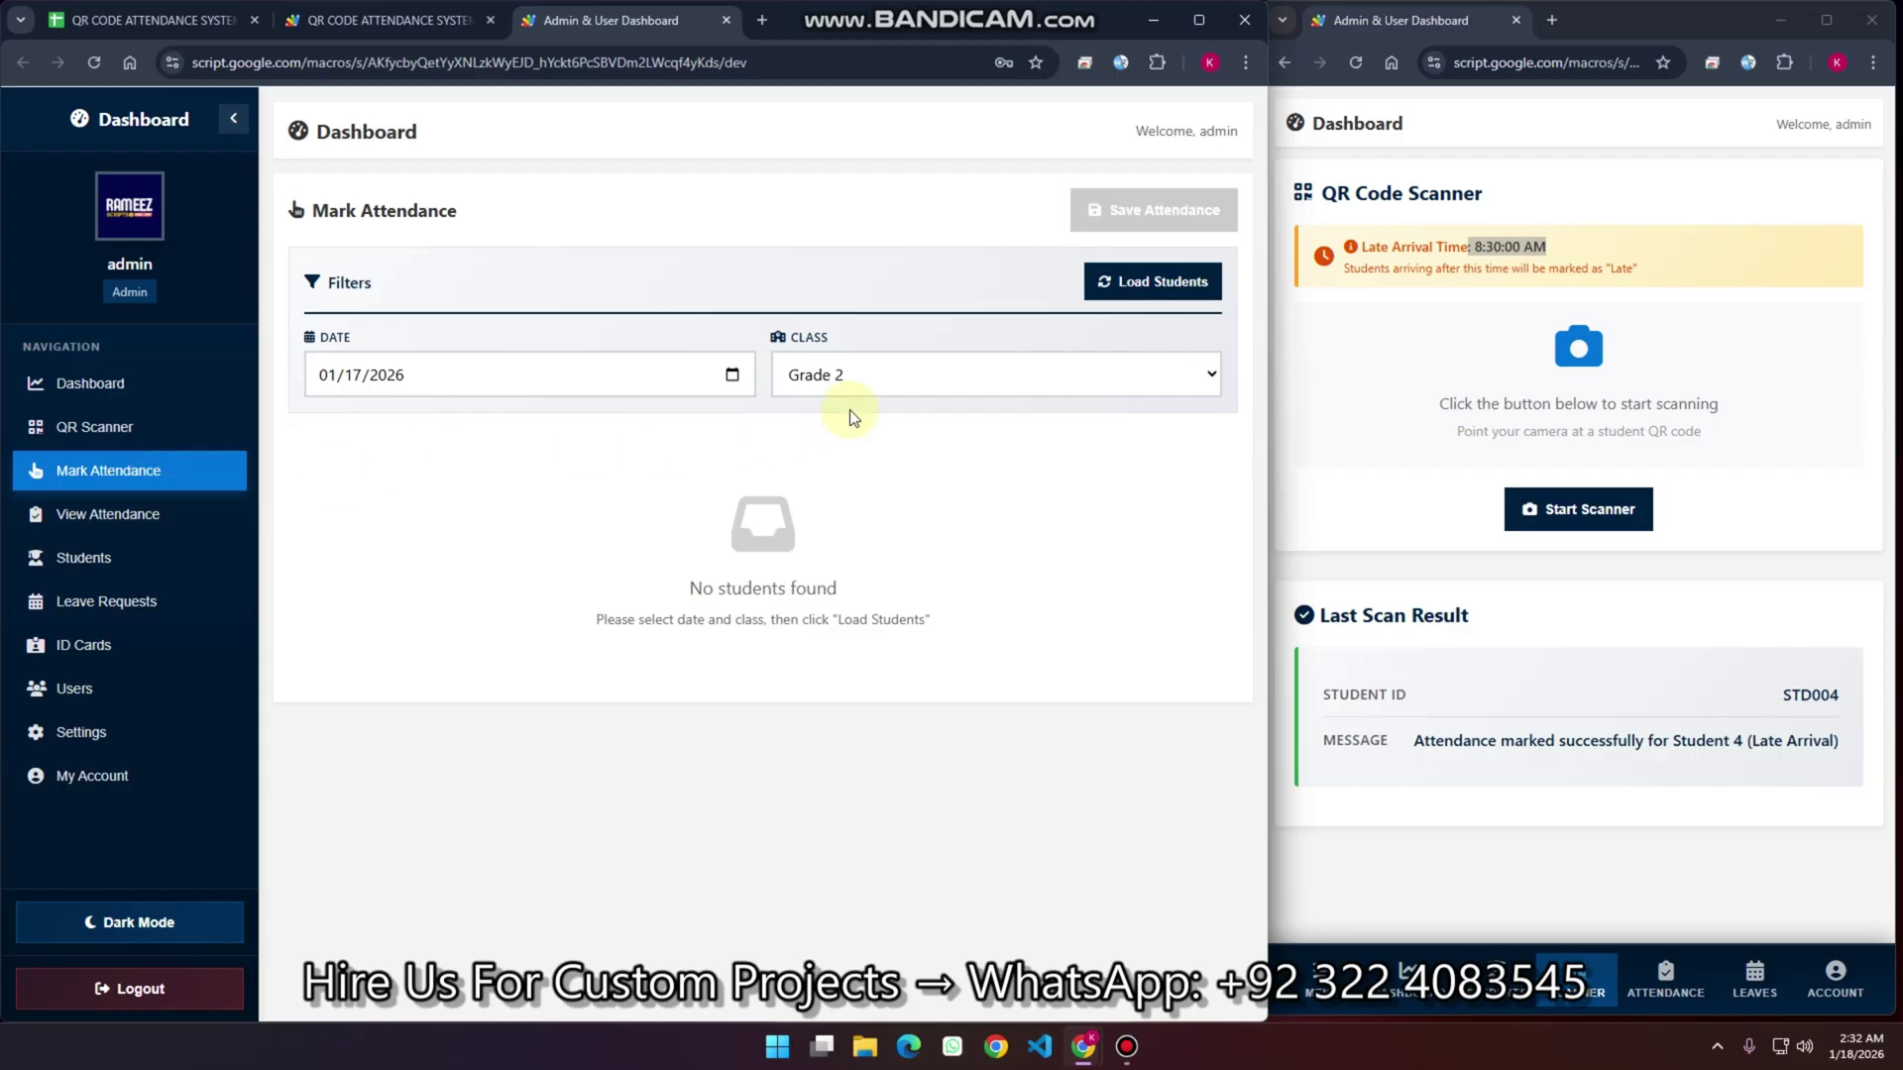
Load the Grade 5 students for 01/17/2026
{"action": "left_click", "coordinate": [850, 381]}
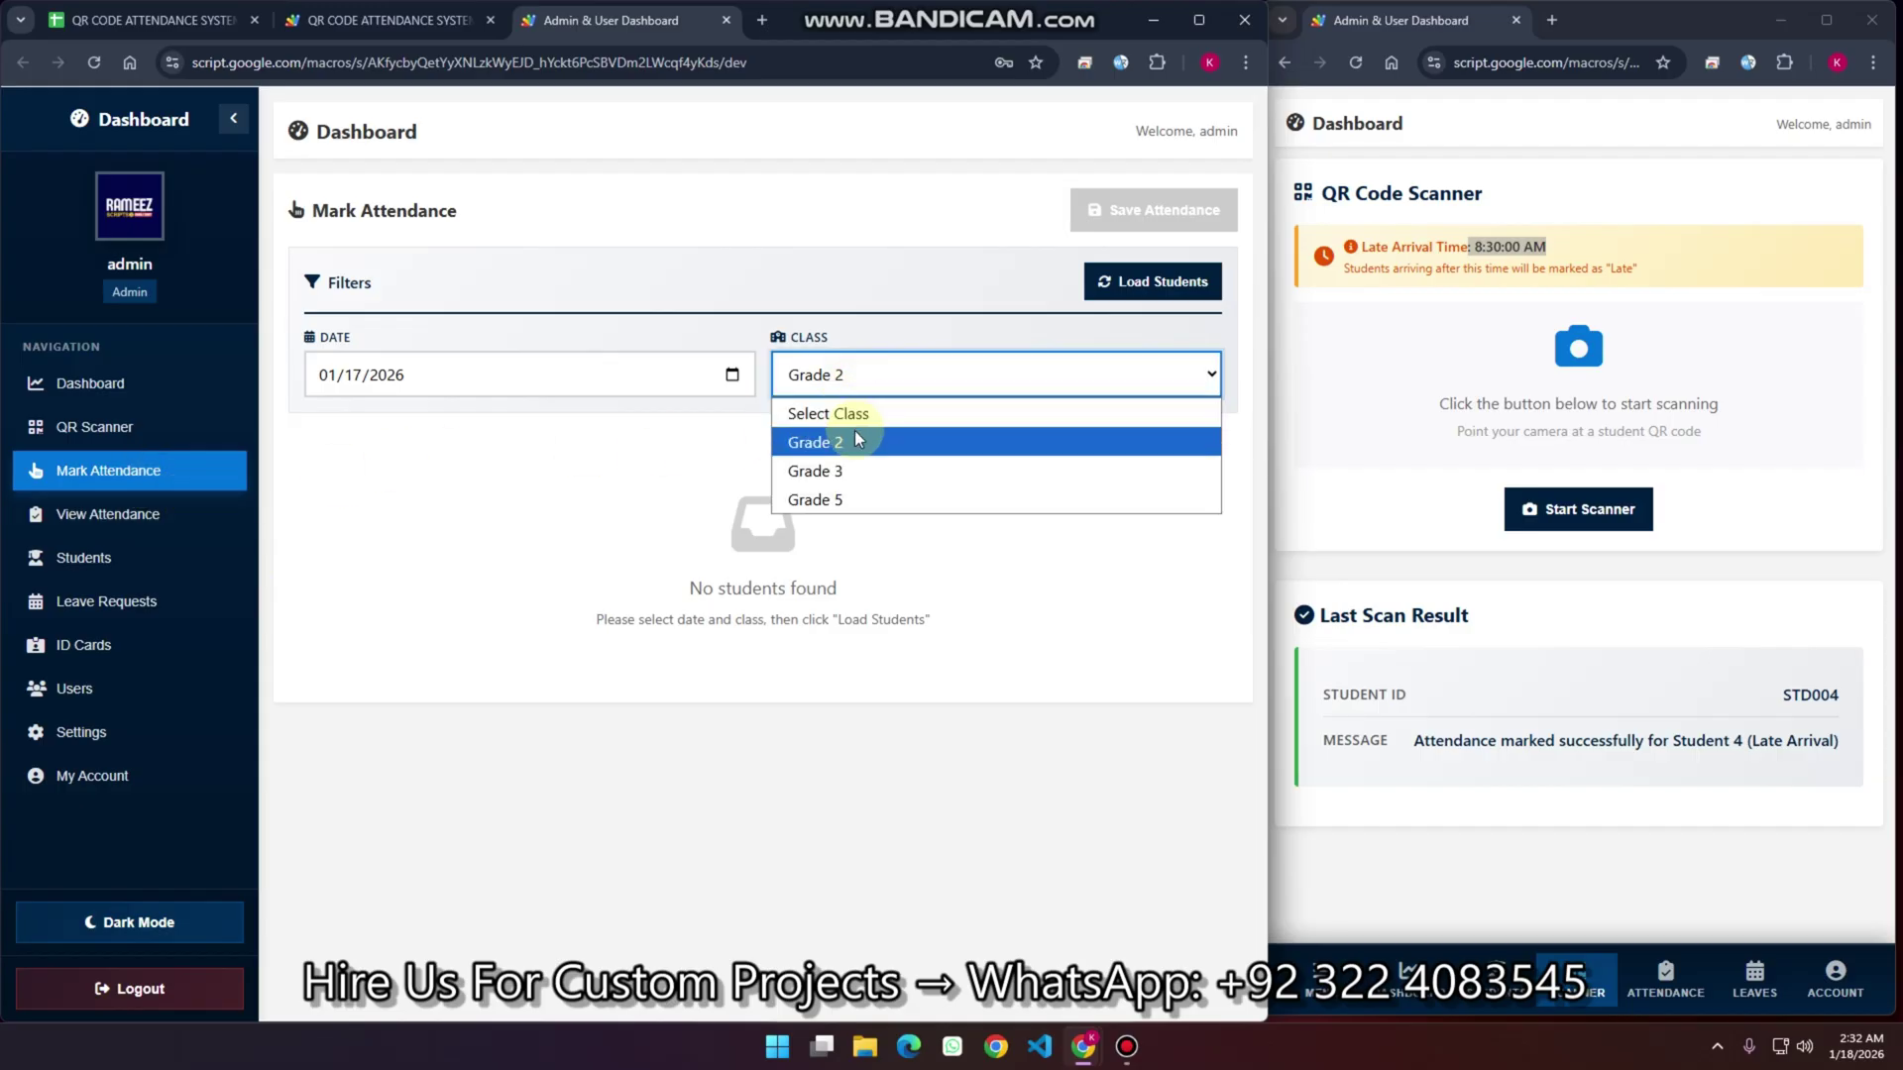
{"action": "left_click", "coordinate": [844, 493]}
{"action": "left_click", "coordinate": [865, 382]}
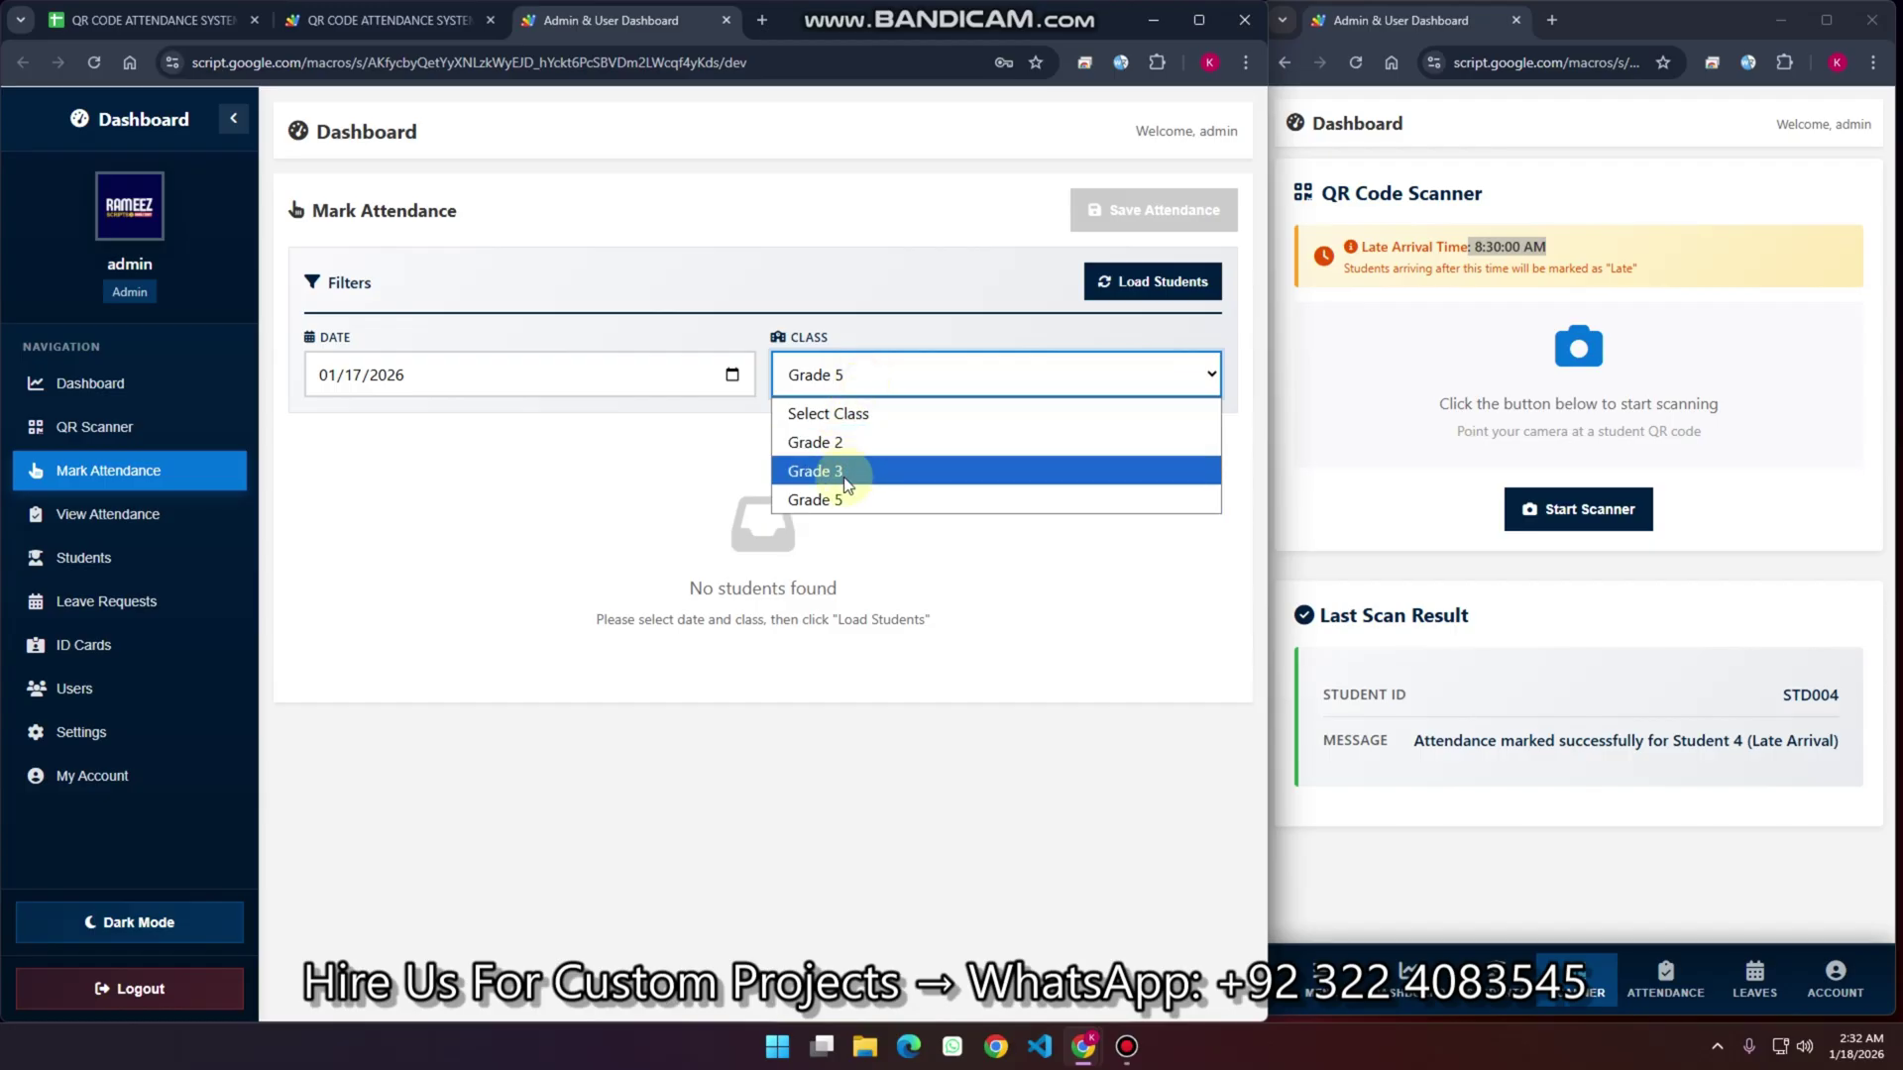
{"action": "left_click", "coordinate": [828, 499]}
{"action": "left_click", "coordinate": [1153, 285]}
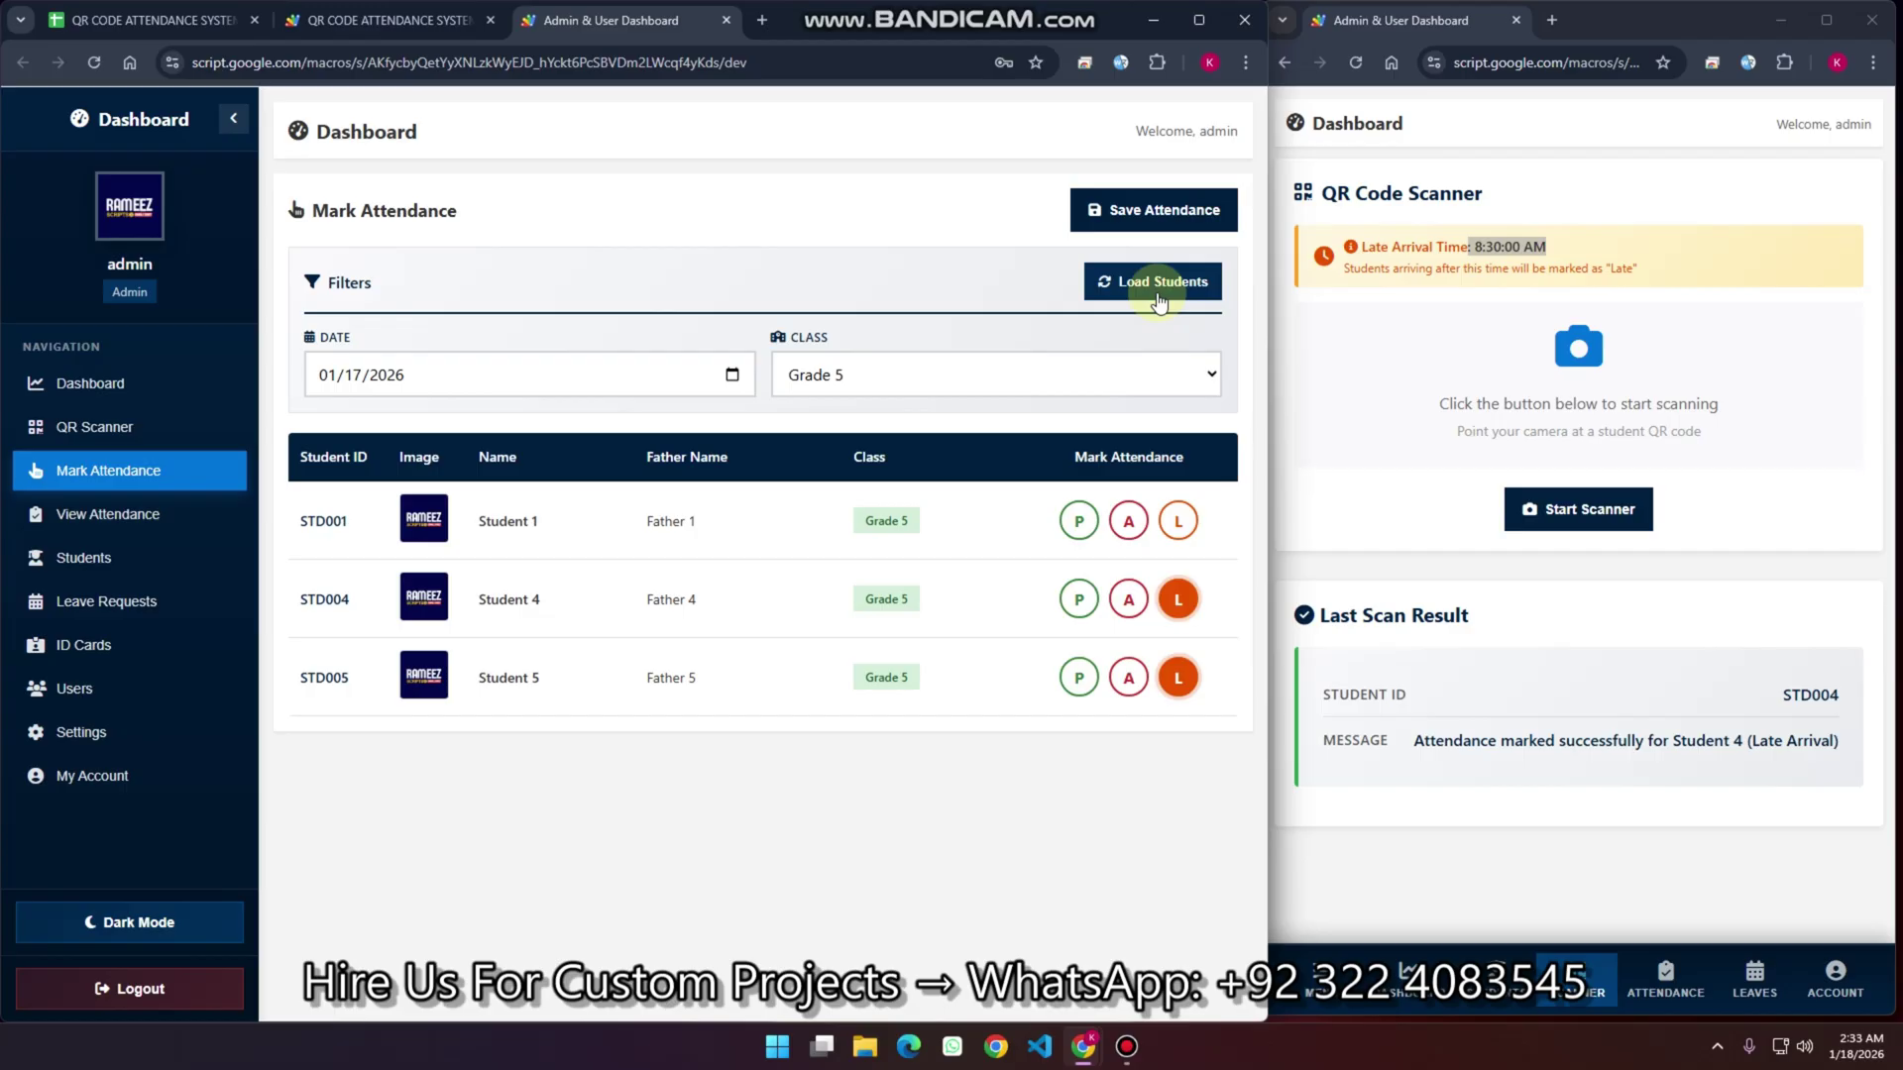
Keep Student 4 Late, mark Student 1 Present, and save the attendance
{"action": "left_click", "coordinate": [1127, 598]}
{"action": "left_click", "coordinate": [1176, 602]}
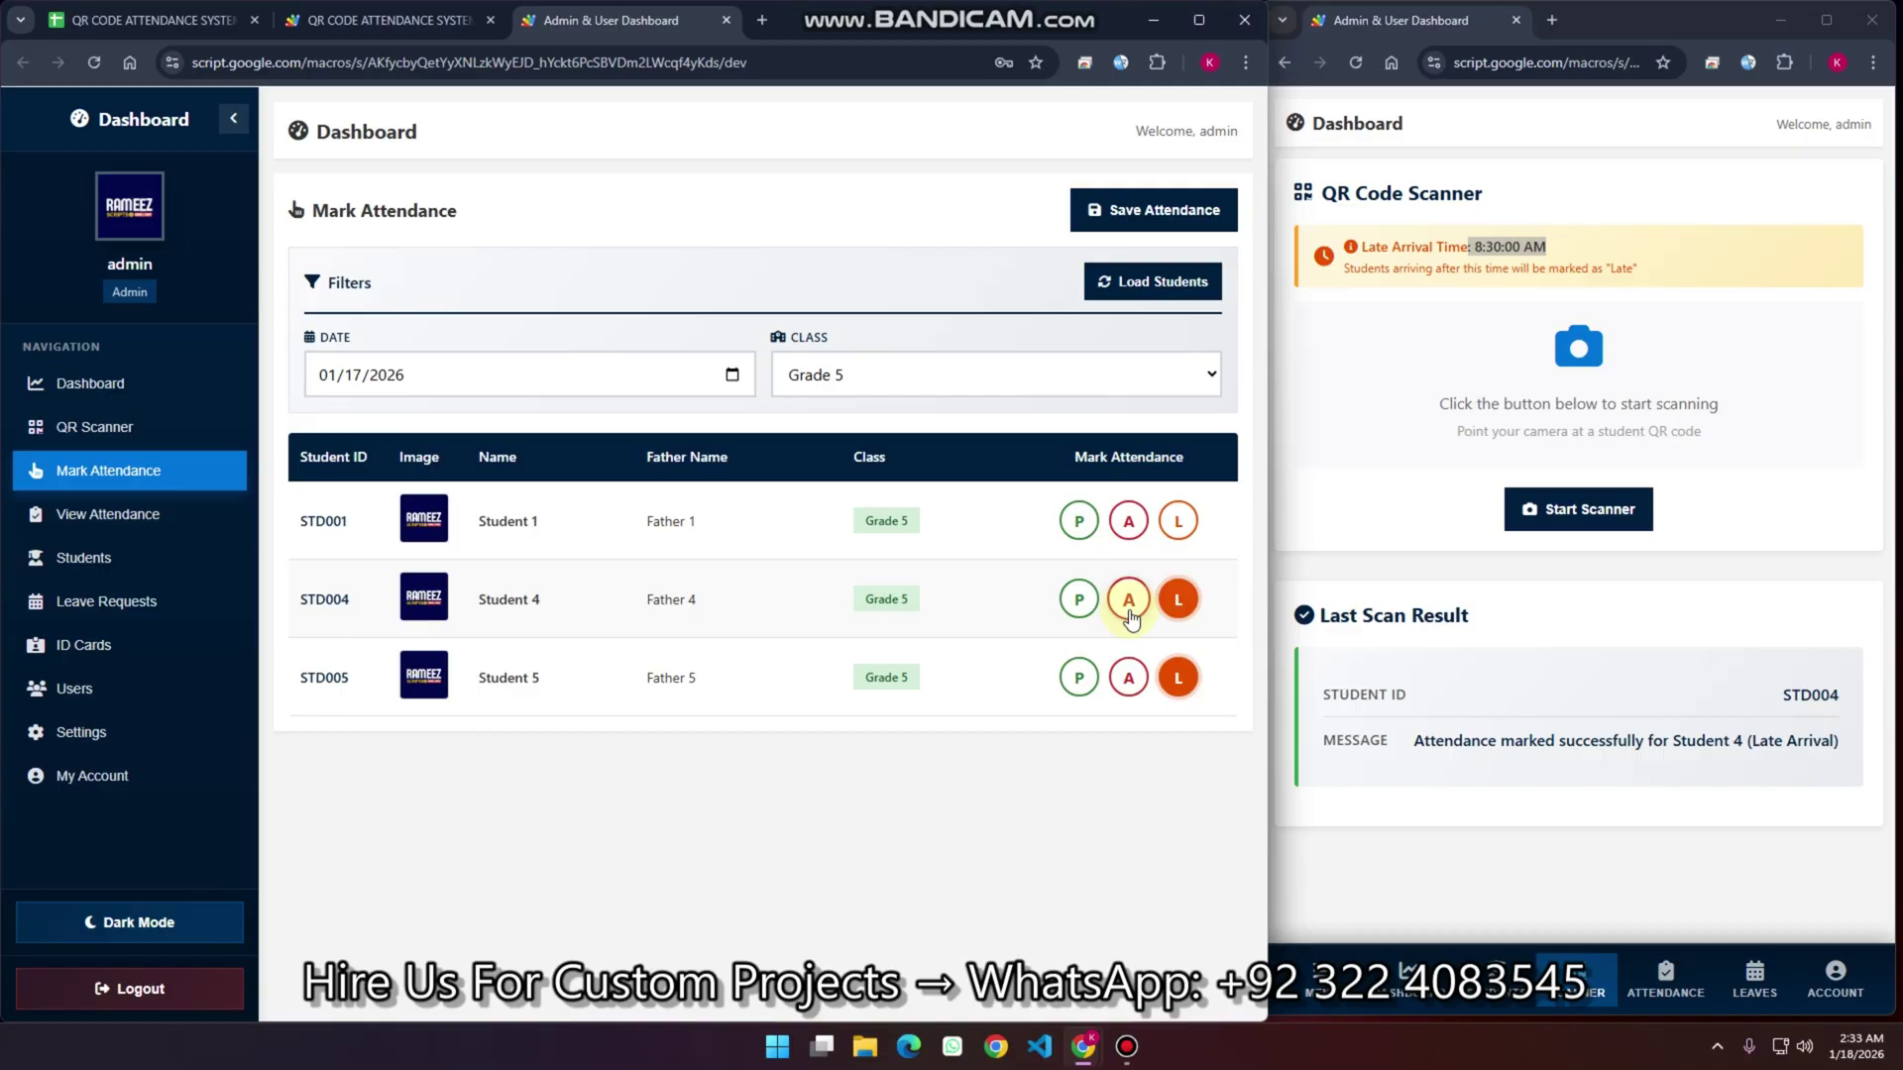
{"action": "left_click", "coordinate": [1078, 520]}
{"action": "left_click", "coordinate": [1156, 204]}
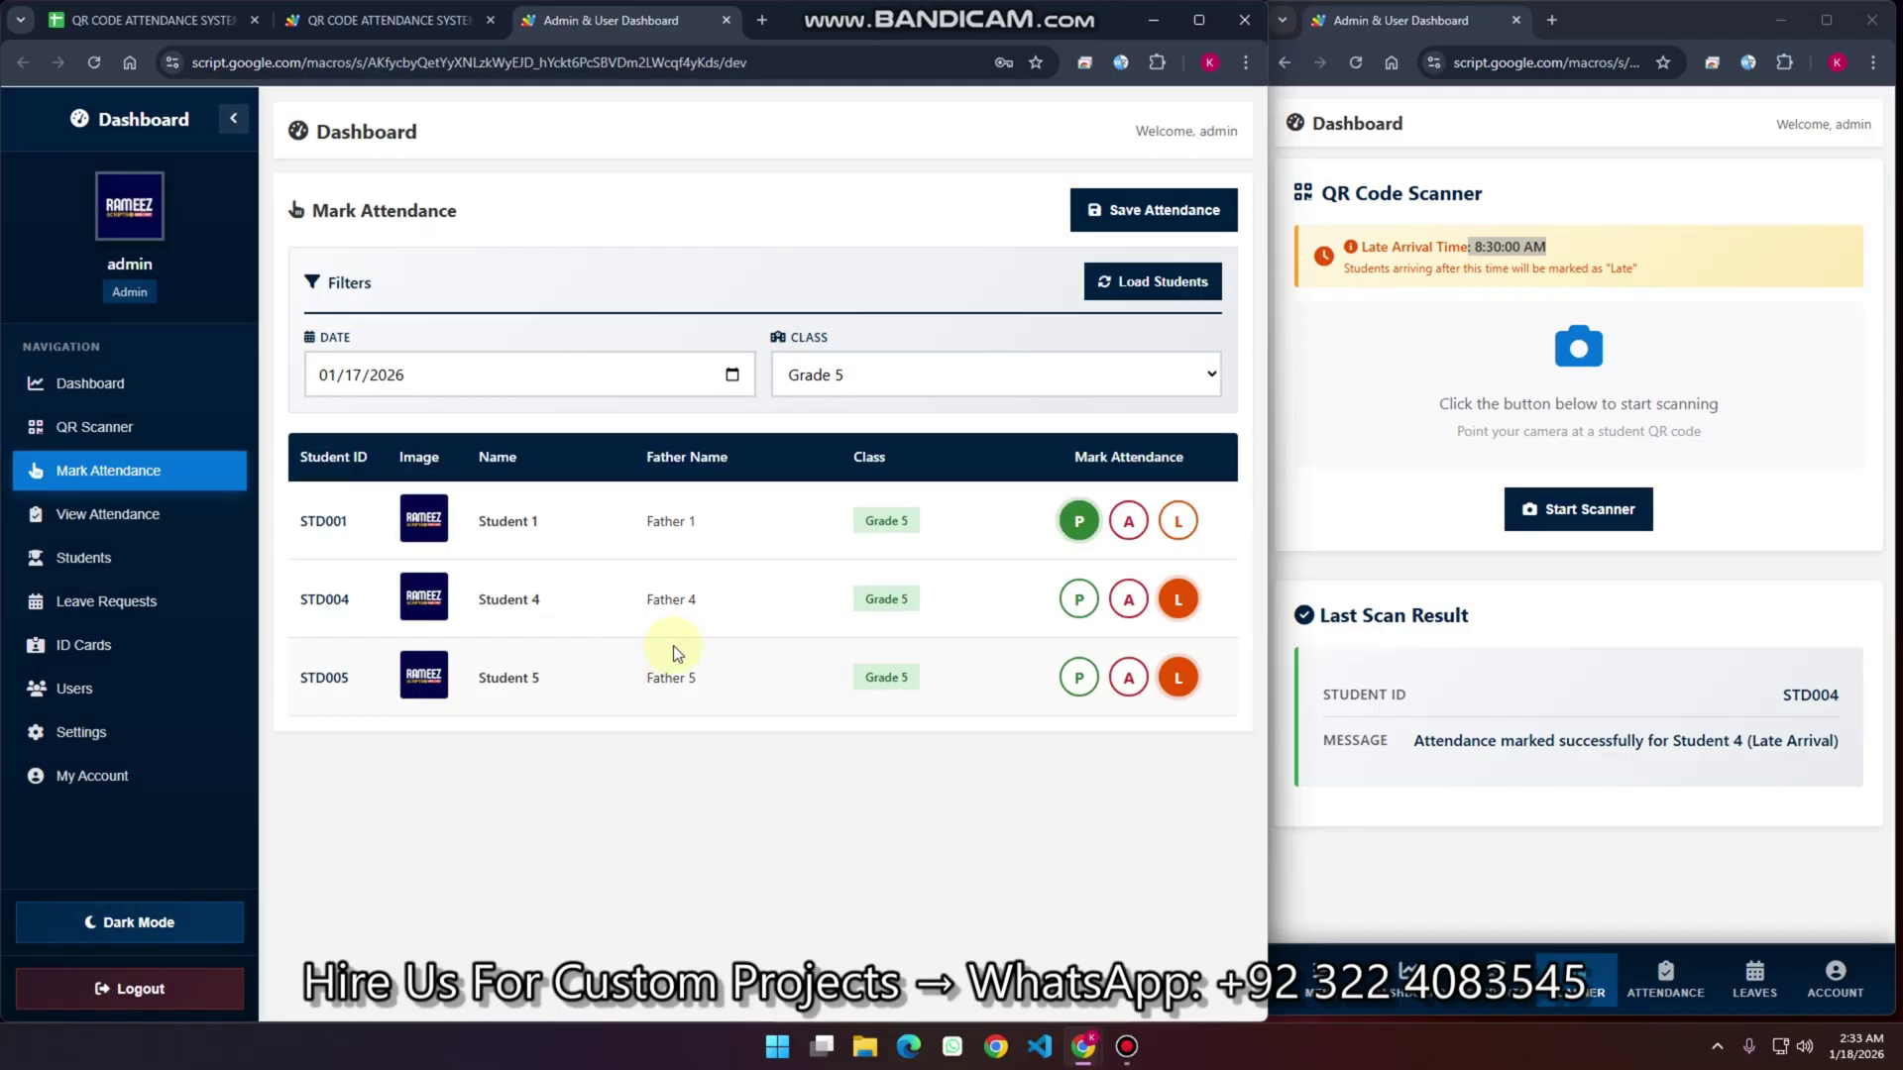
{"action": "left_click", "coordinate": [139, 20]}
{"action": "left_click", "coordinate": [394, 286]}
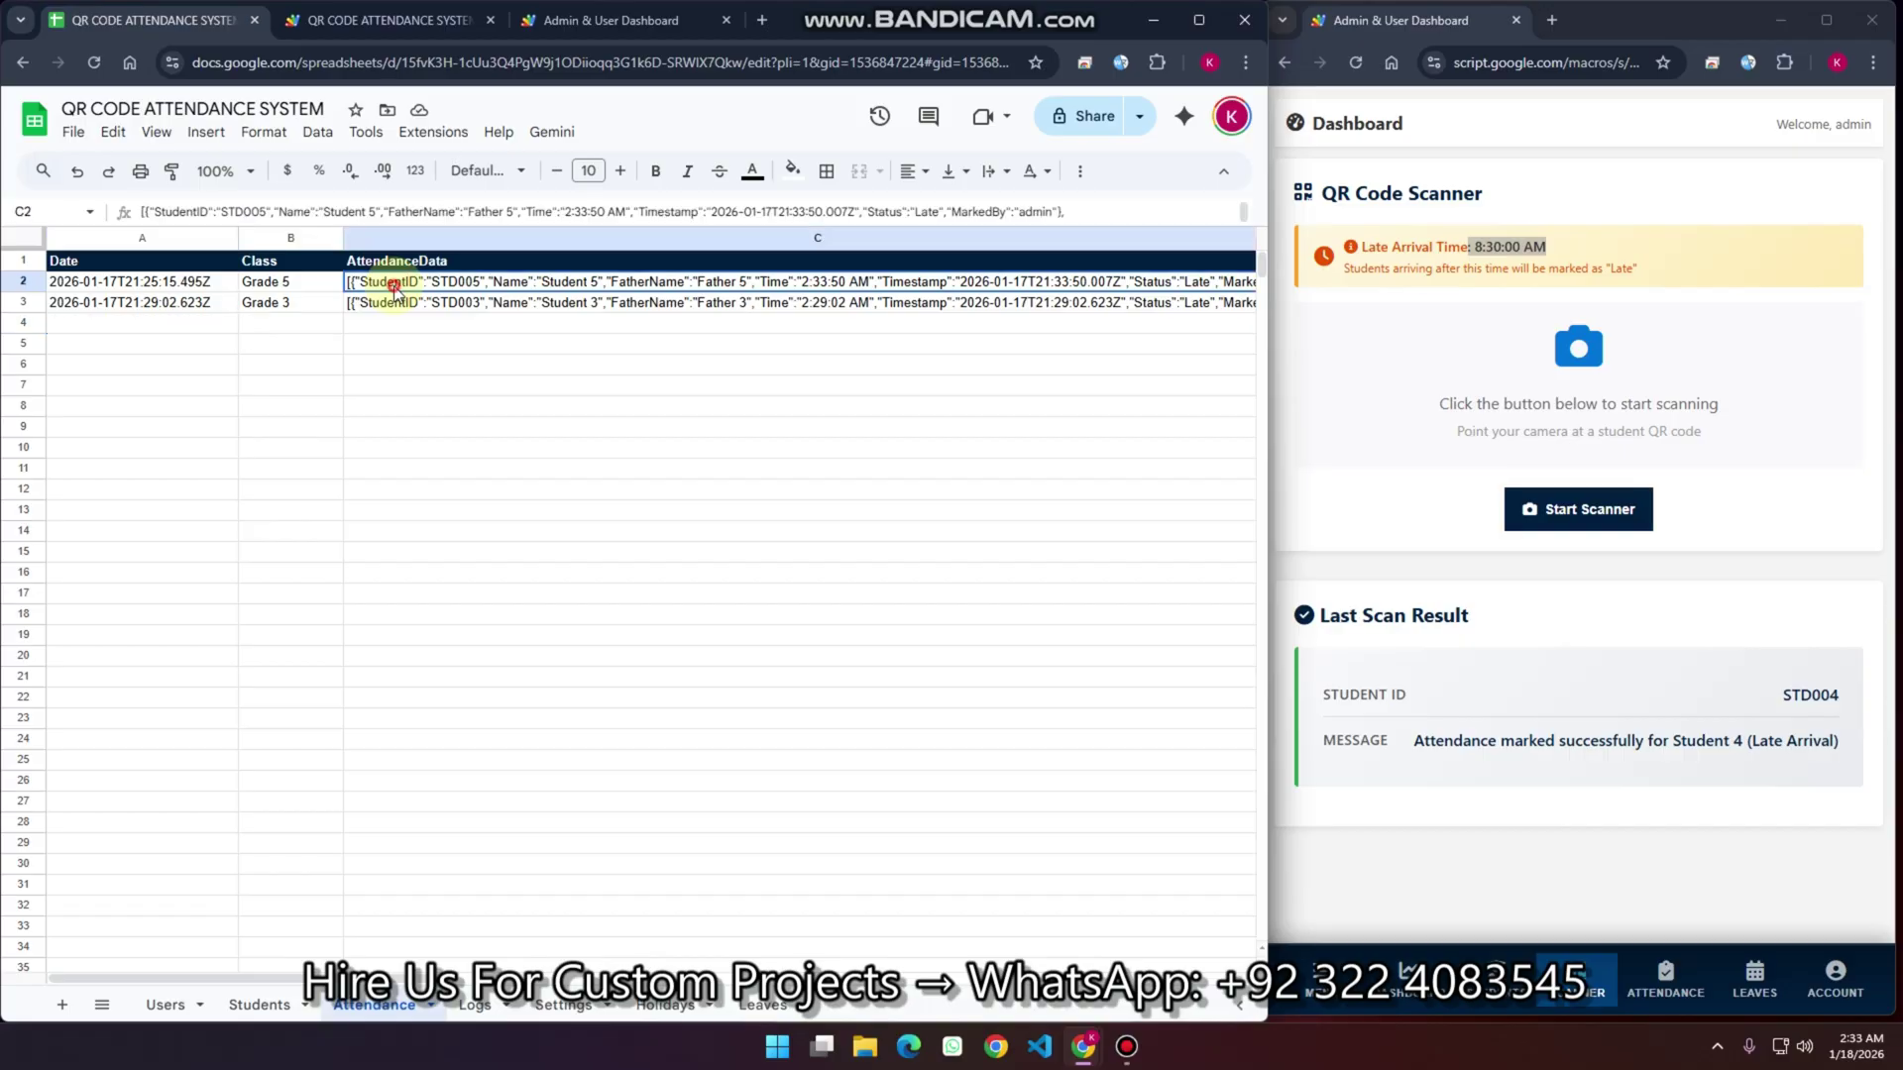
{"action": "left_click", "coordinate": [468, 398]}
{"action": "left_click", "coordinate": [587, 20]}
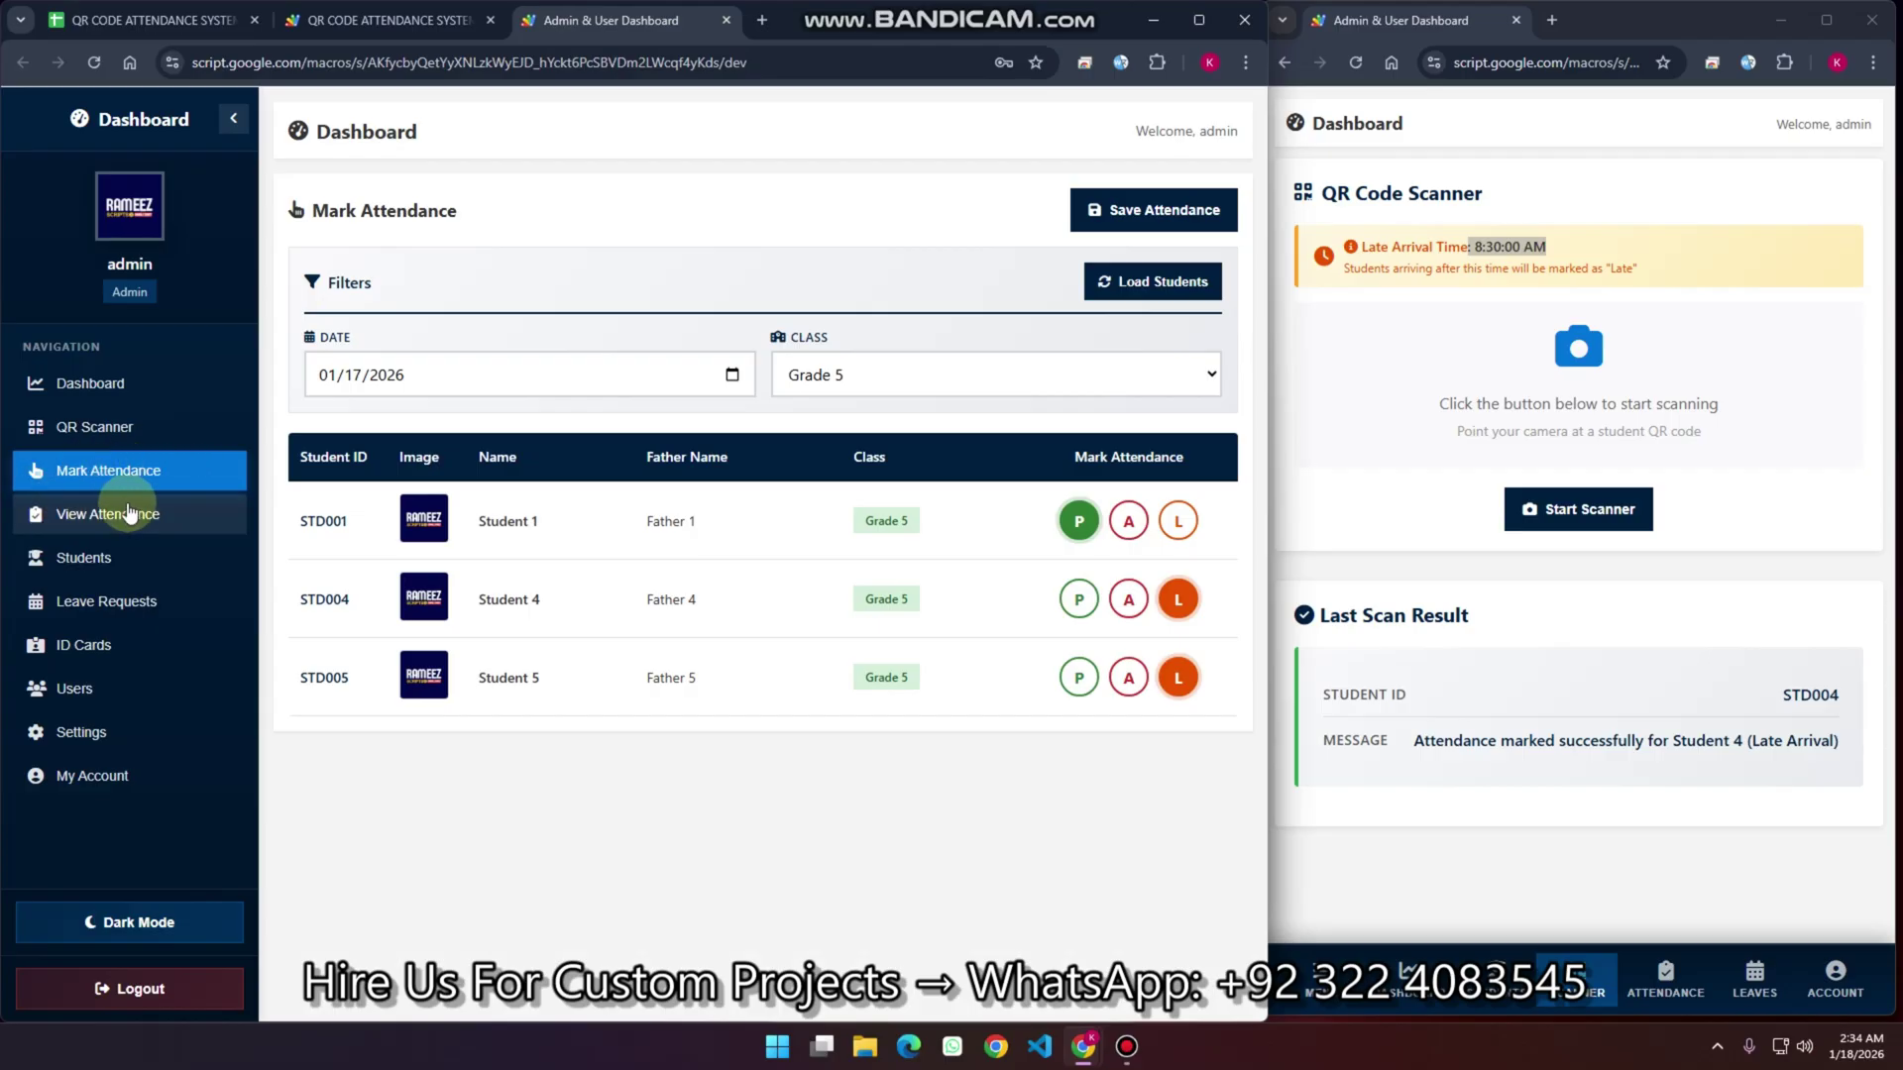
Pass through Leave Requests to reach the Users page
{"action": "left_click", "coordinate": [124, 603]}
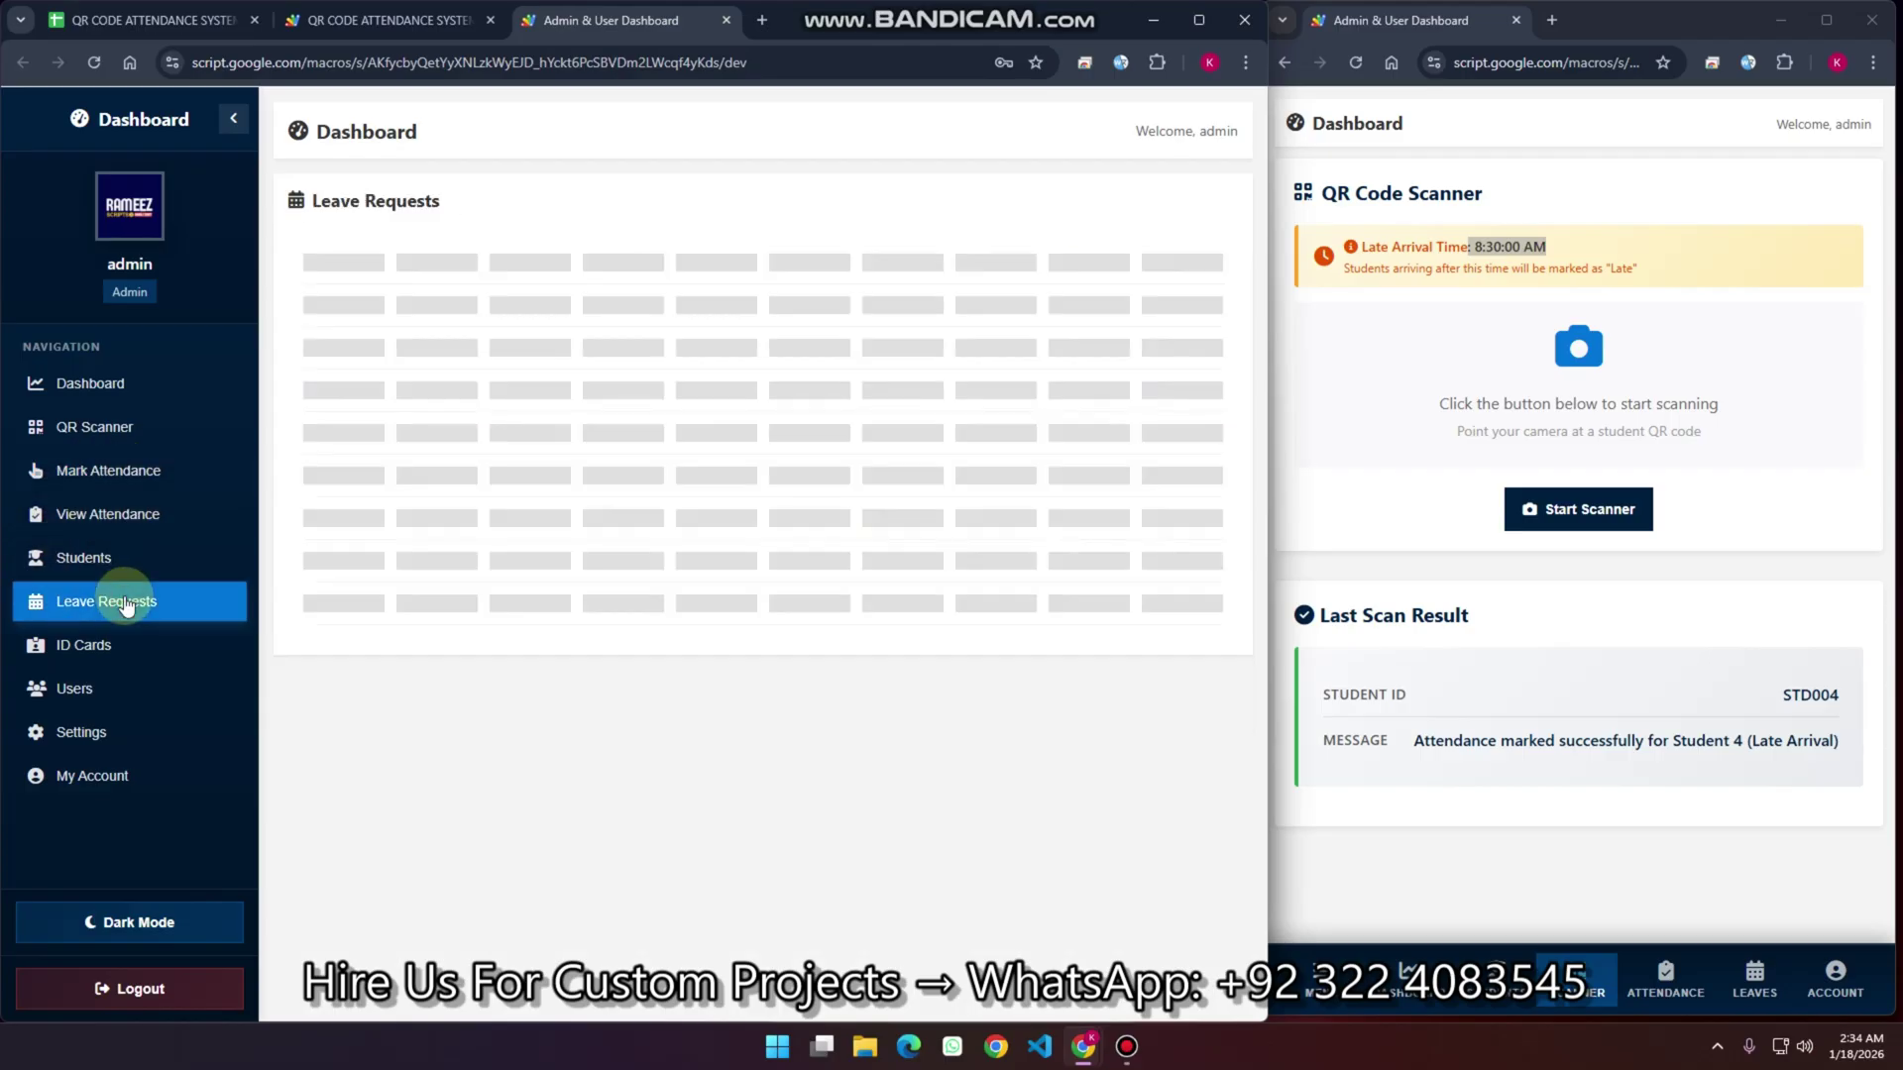
{"action": "left_click", "coordinate": [87, 694]}
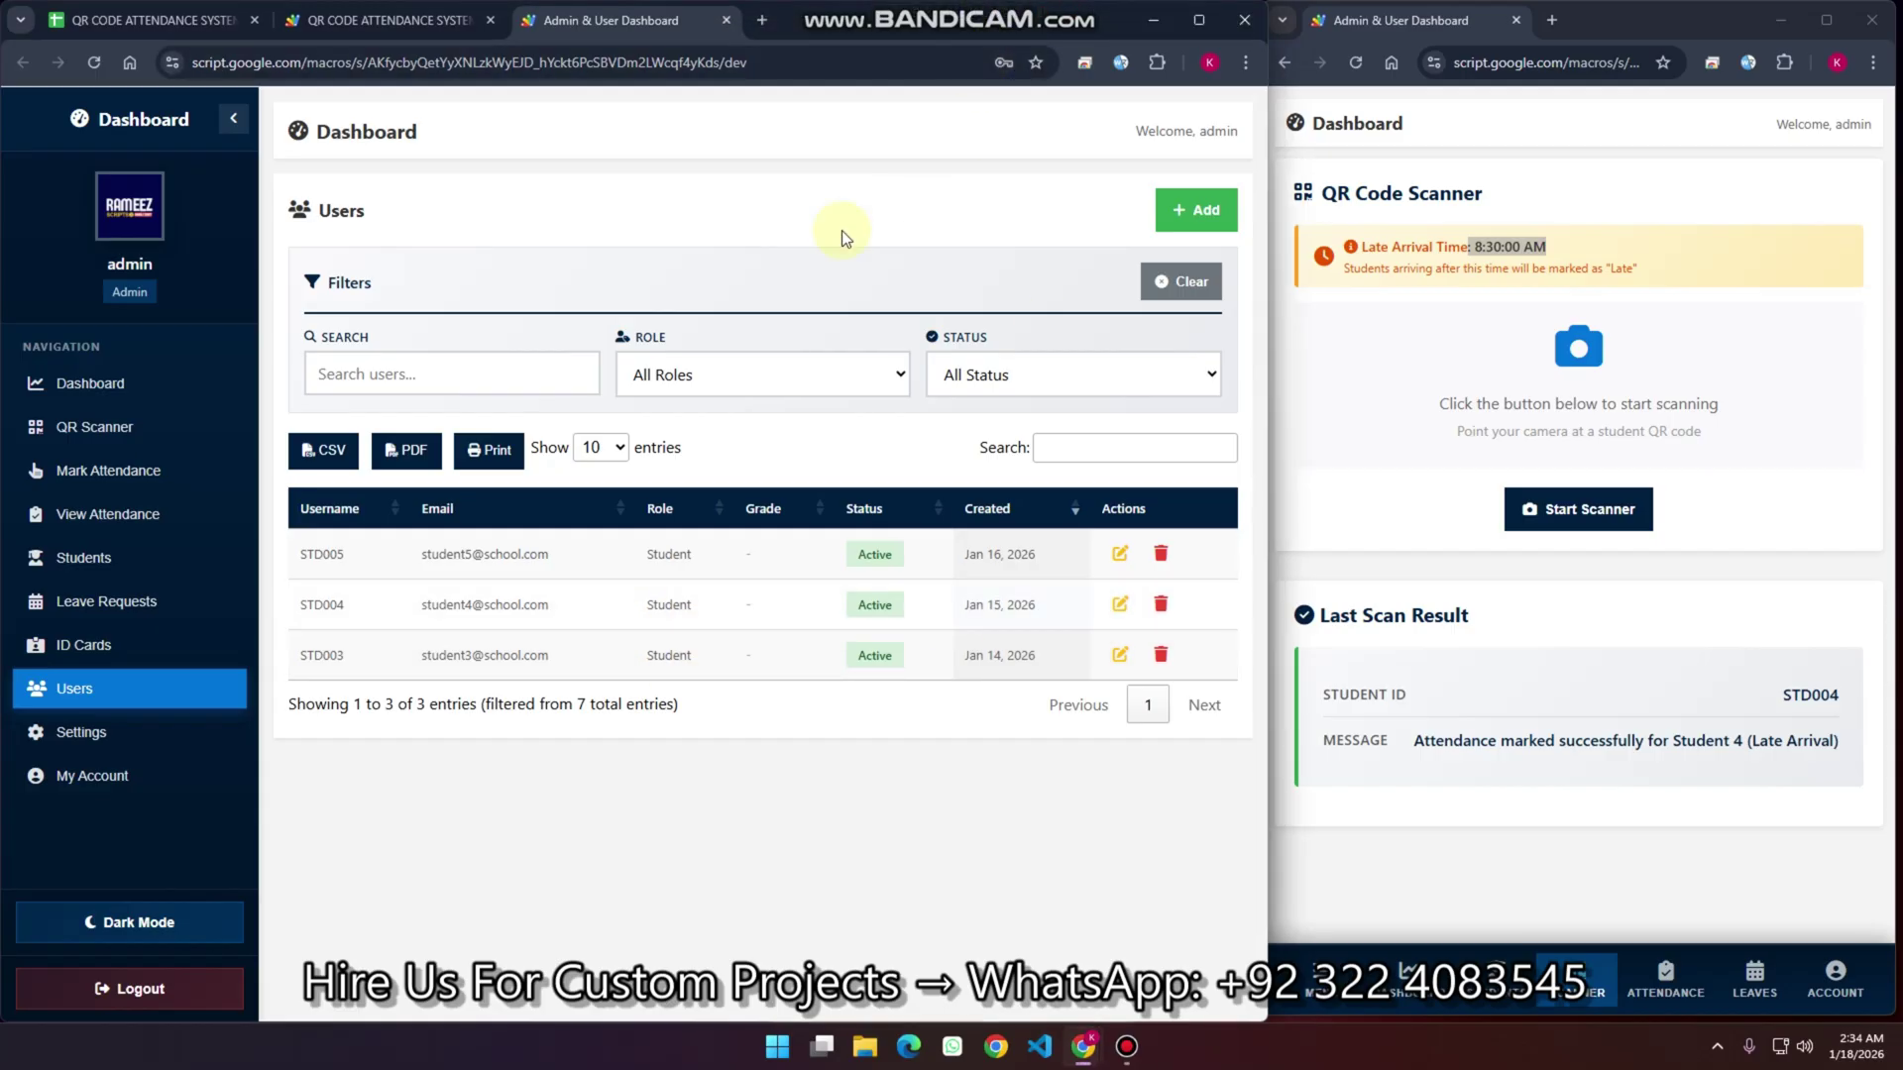
{"action": "left_click", "coordinate": [150, 20]}
{"action": "left_click", "coordinate": [164, 1004]}
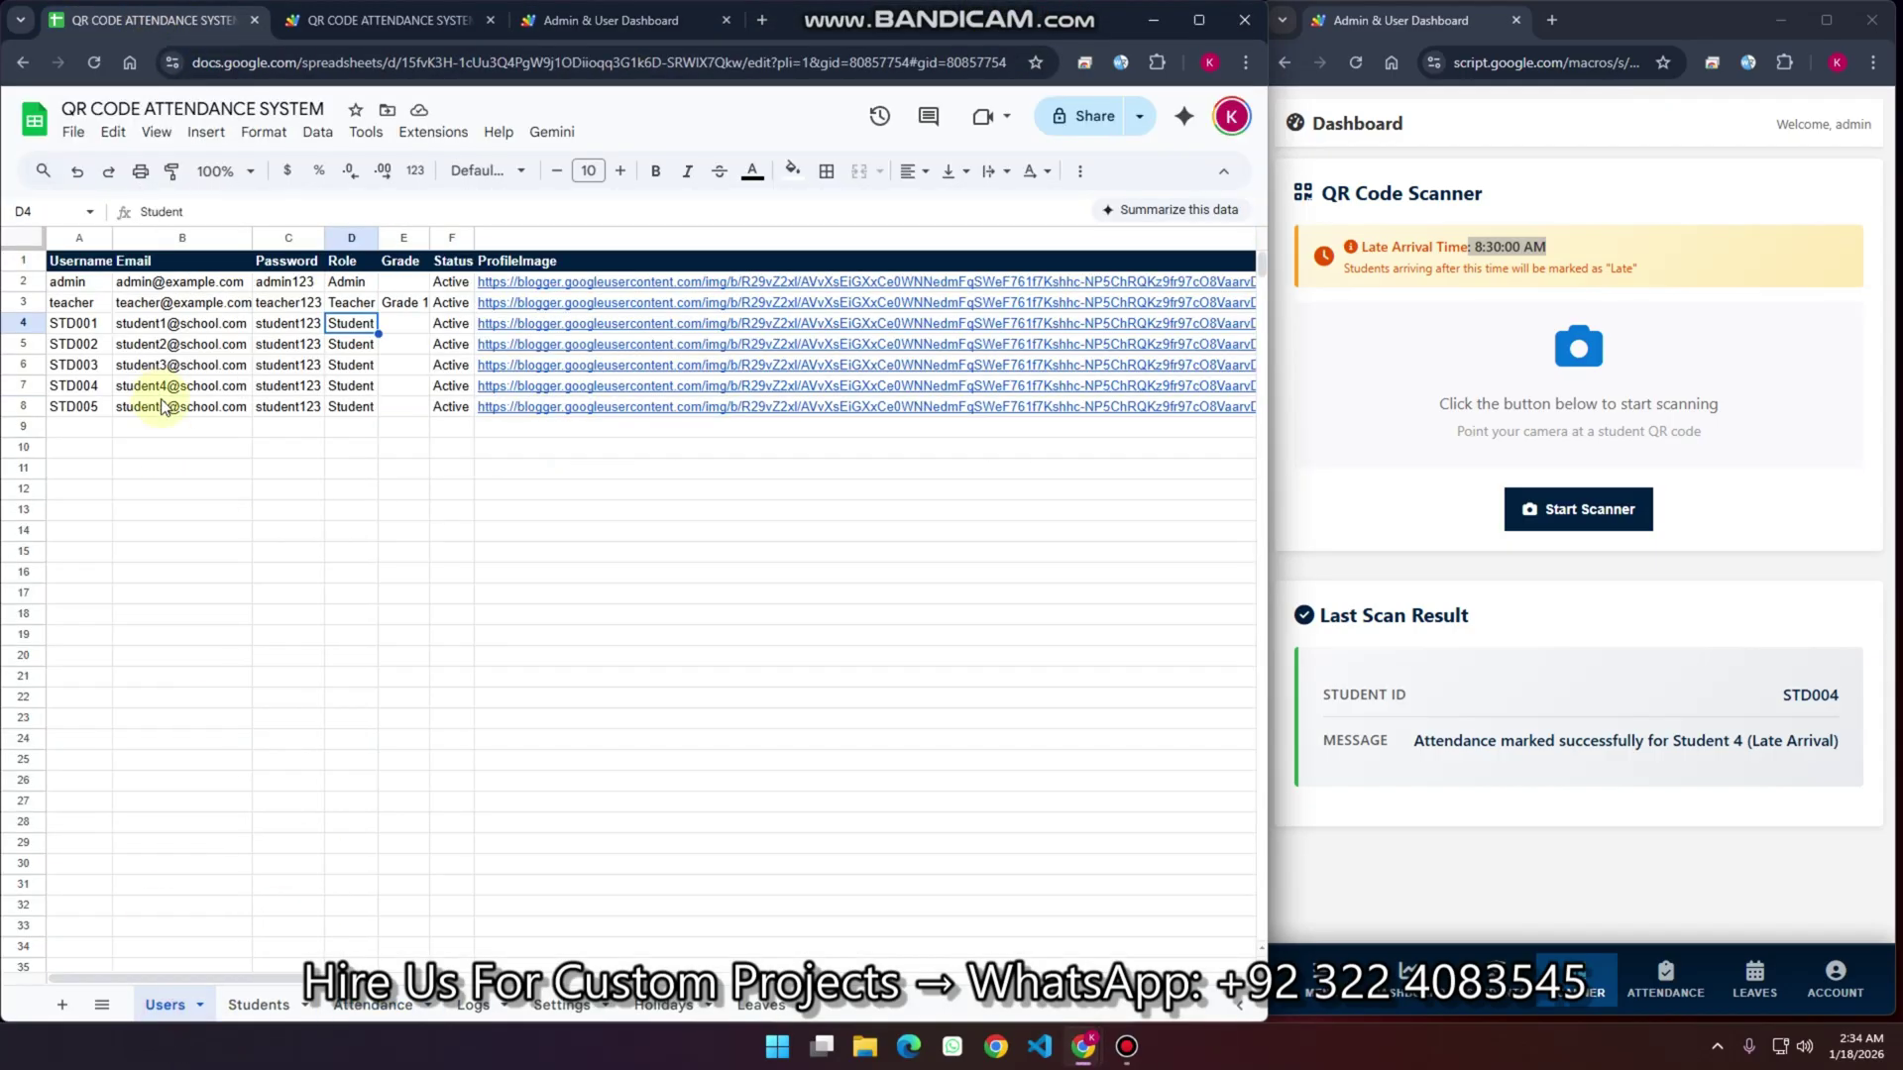
{"action": "left_click", "coordinate": [358, 329]}
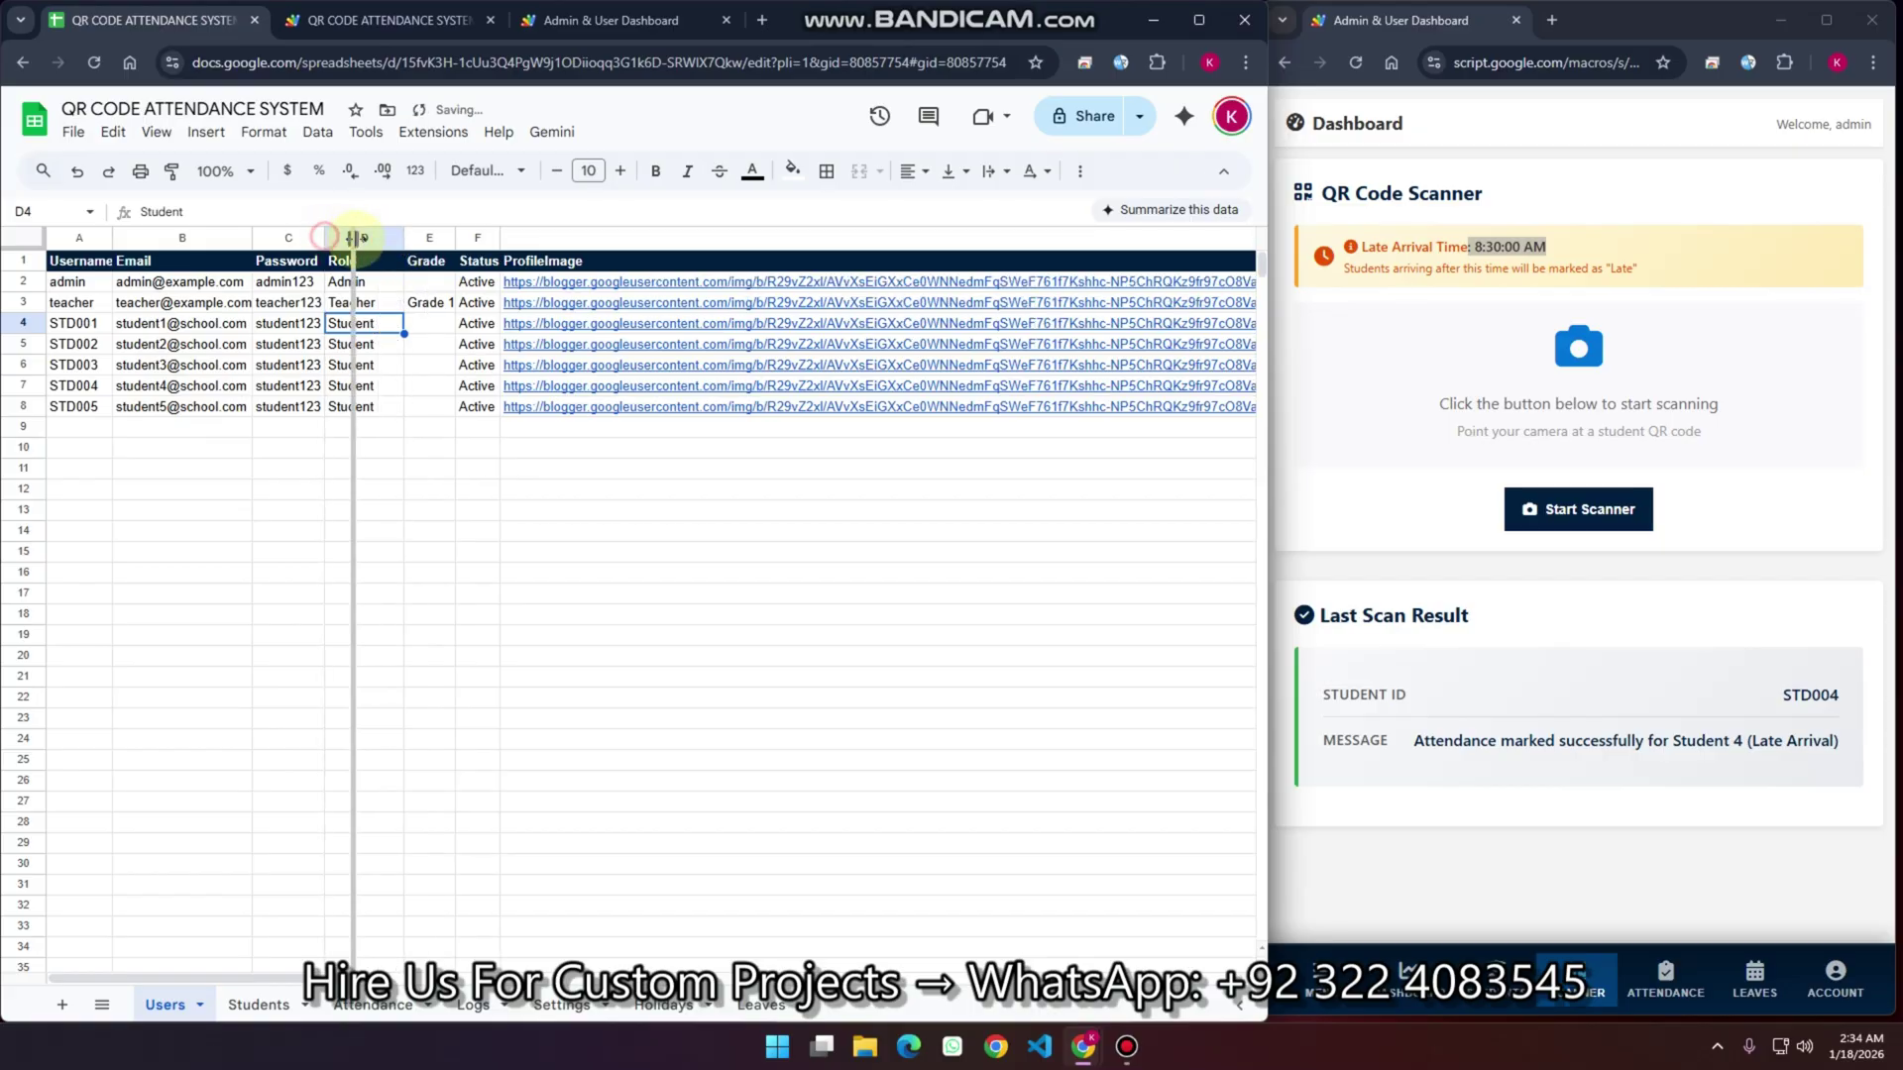
{"action": "left_click", "coordinate": [581, 21]}
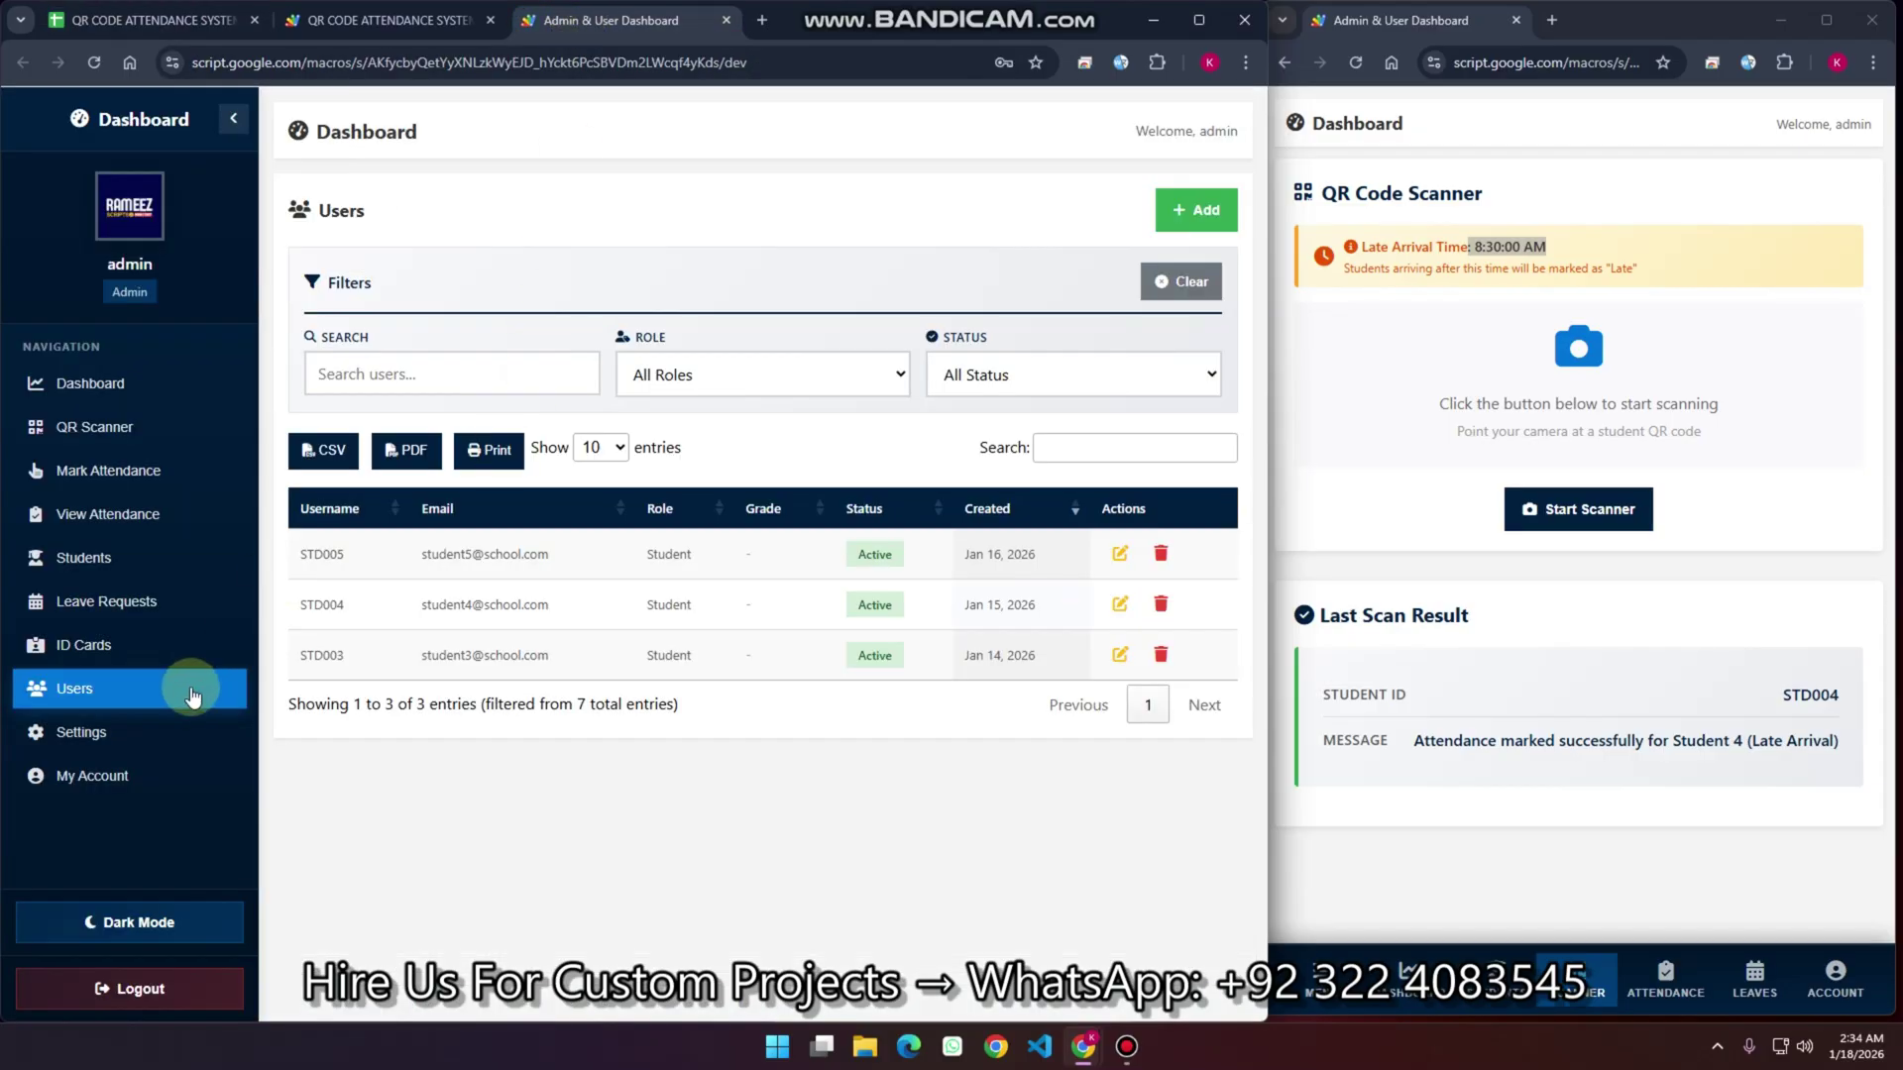
In Settings, apply blue primary, grey accent and red text colours
{"action": "left_click", "coordinate": [84, 733]}
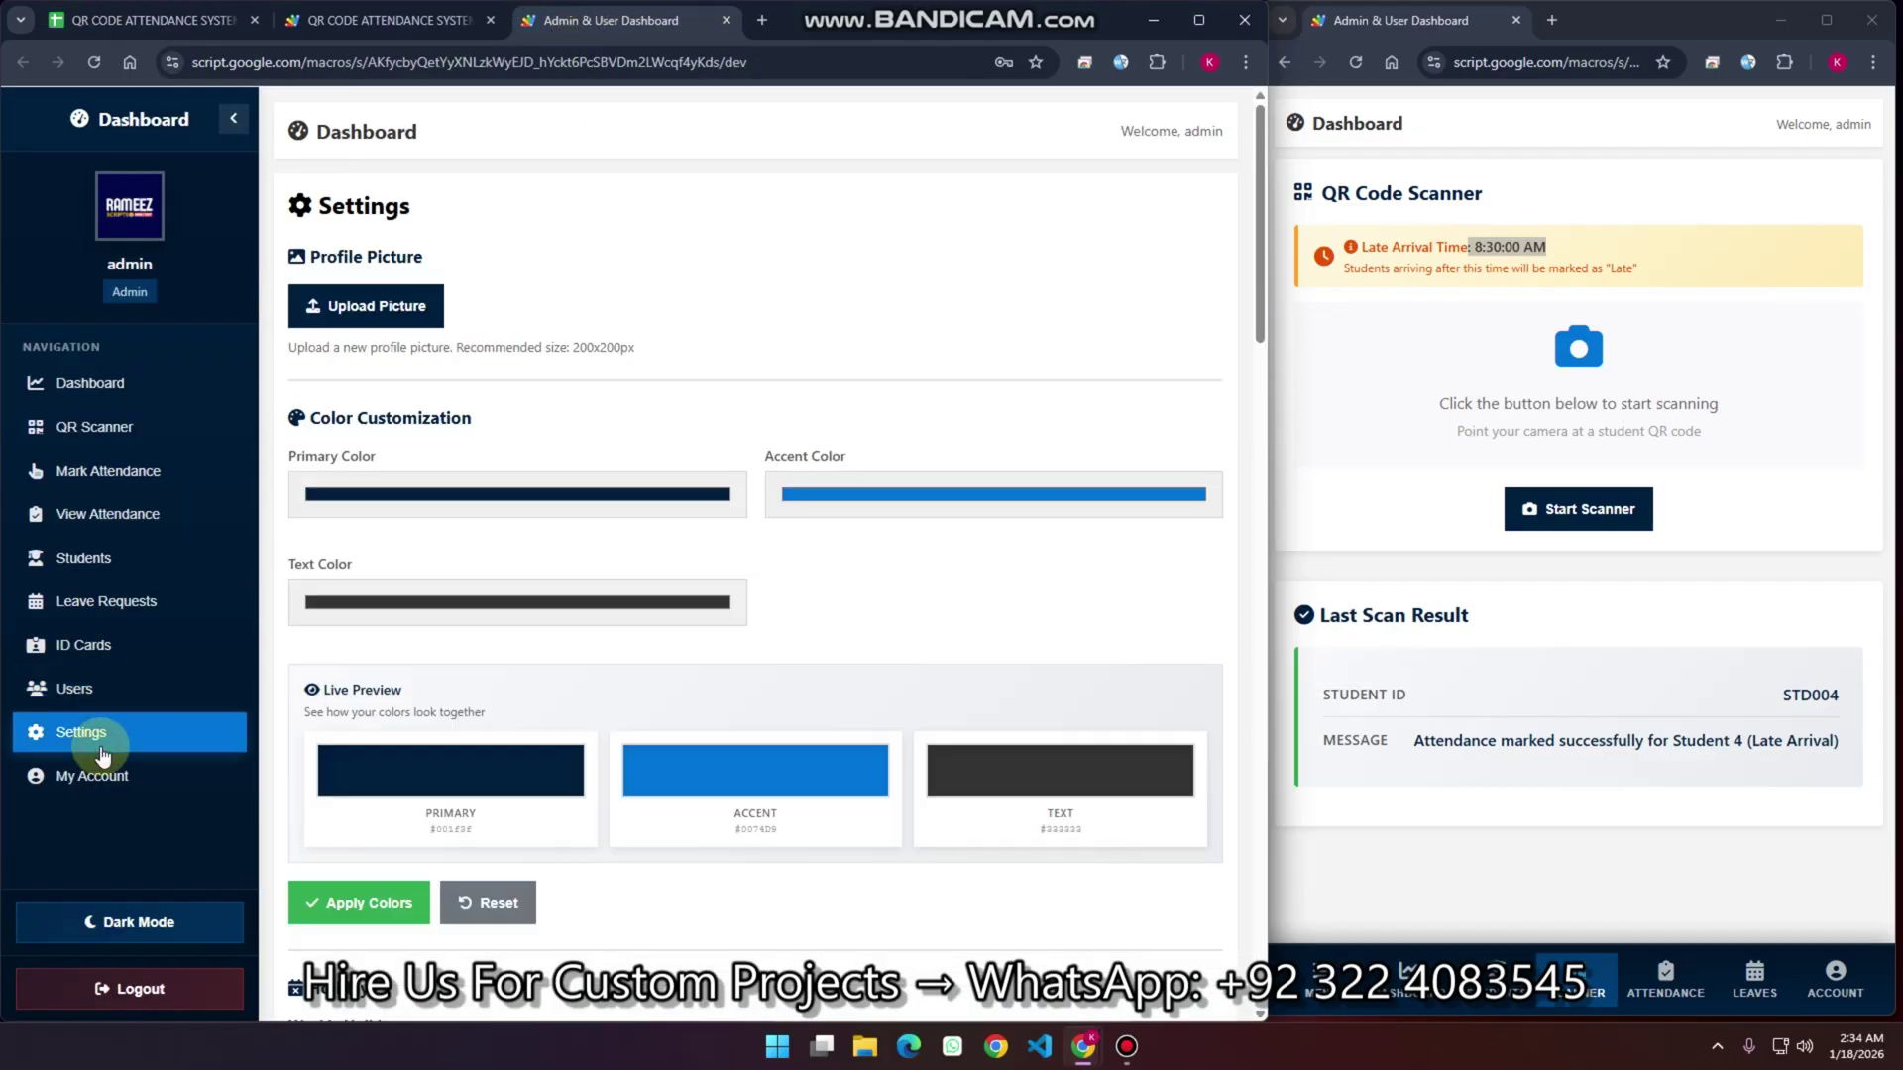
{"action": "left_click", "coordinate": [442, 502]}
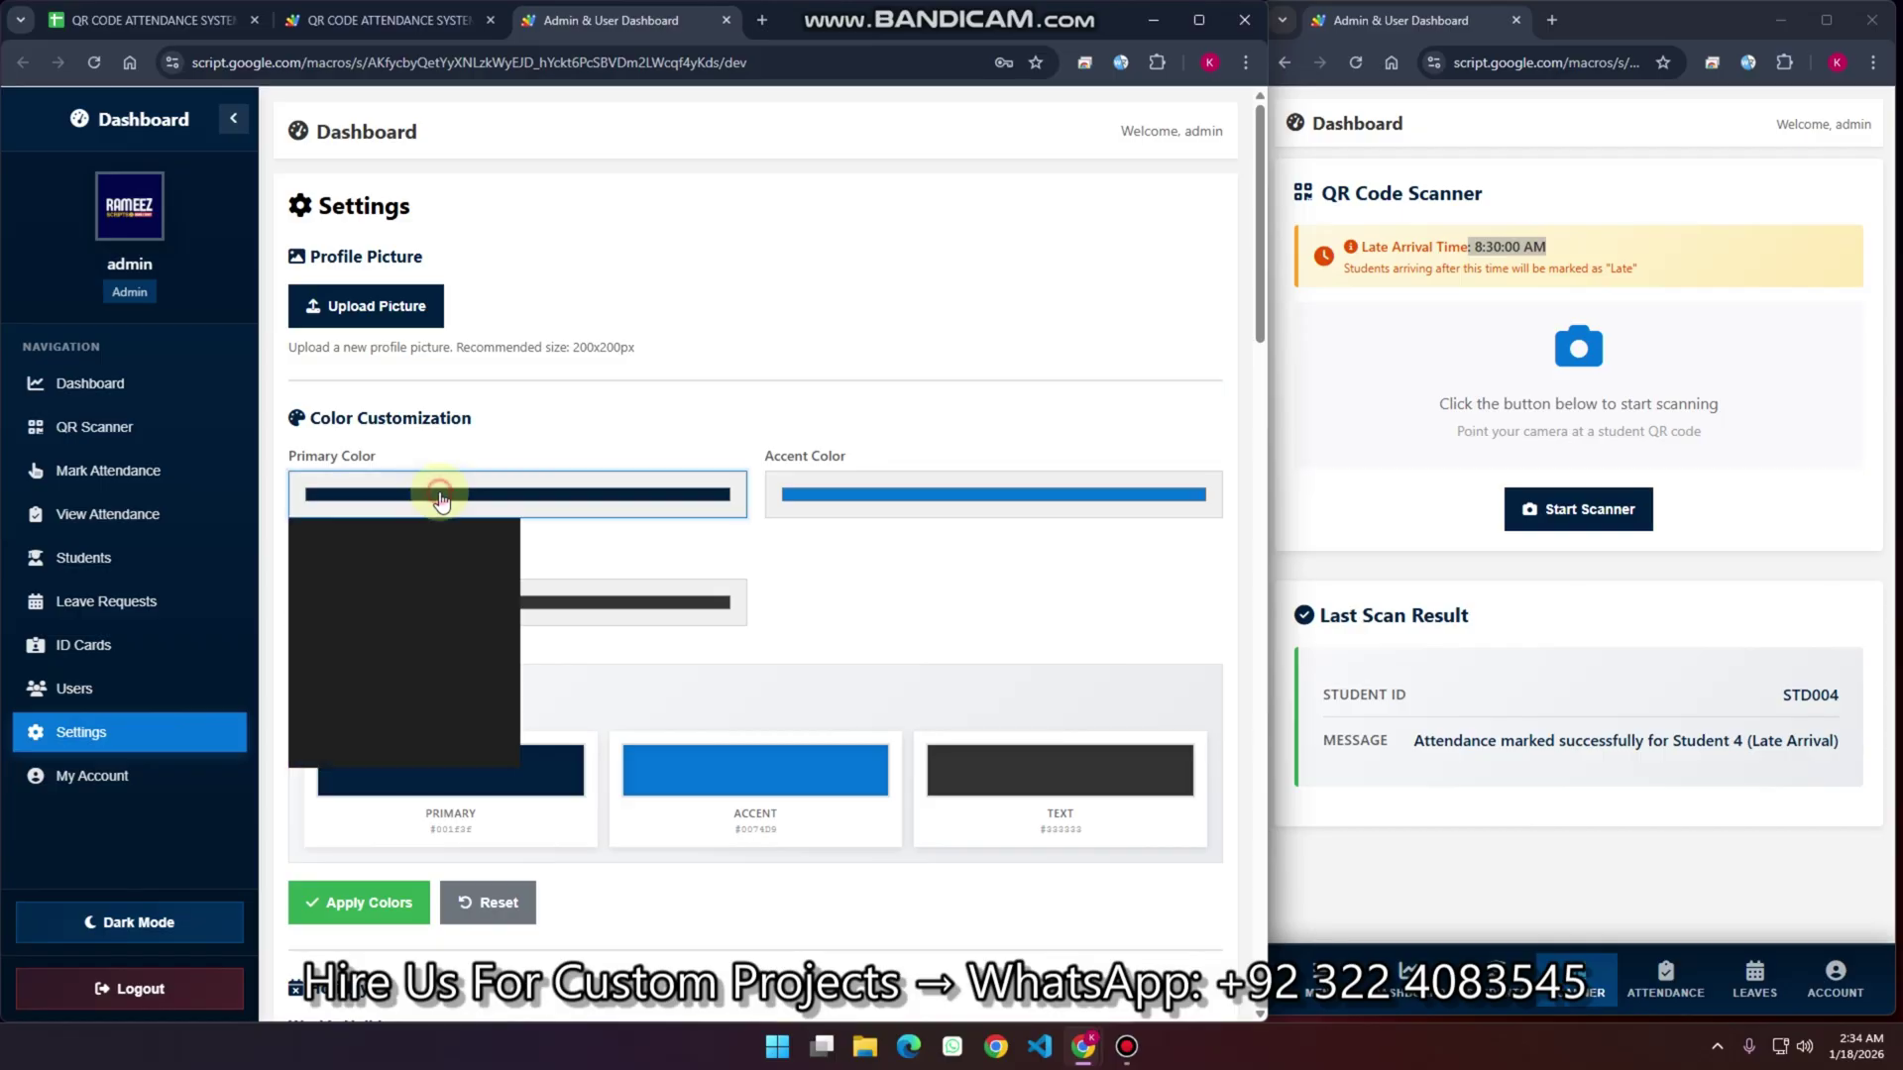
{"action": "left_click", "coordinate": [479, 531]}
{"action": "left_click", "coordinate": [820, 496]}
{"action": "left_click", "coordinate": [896, 575]}
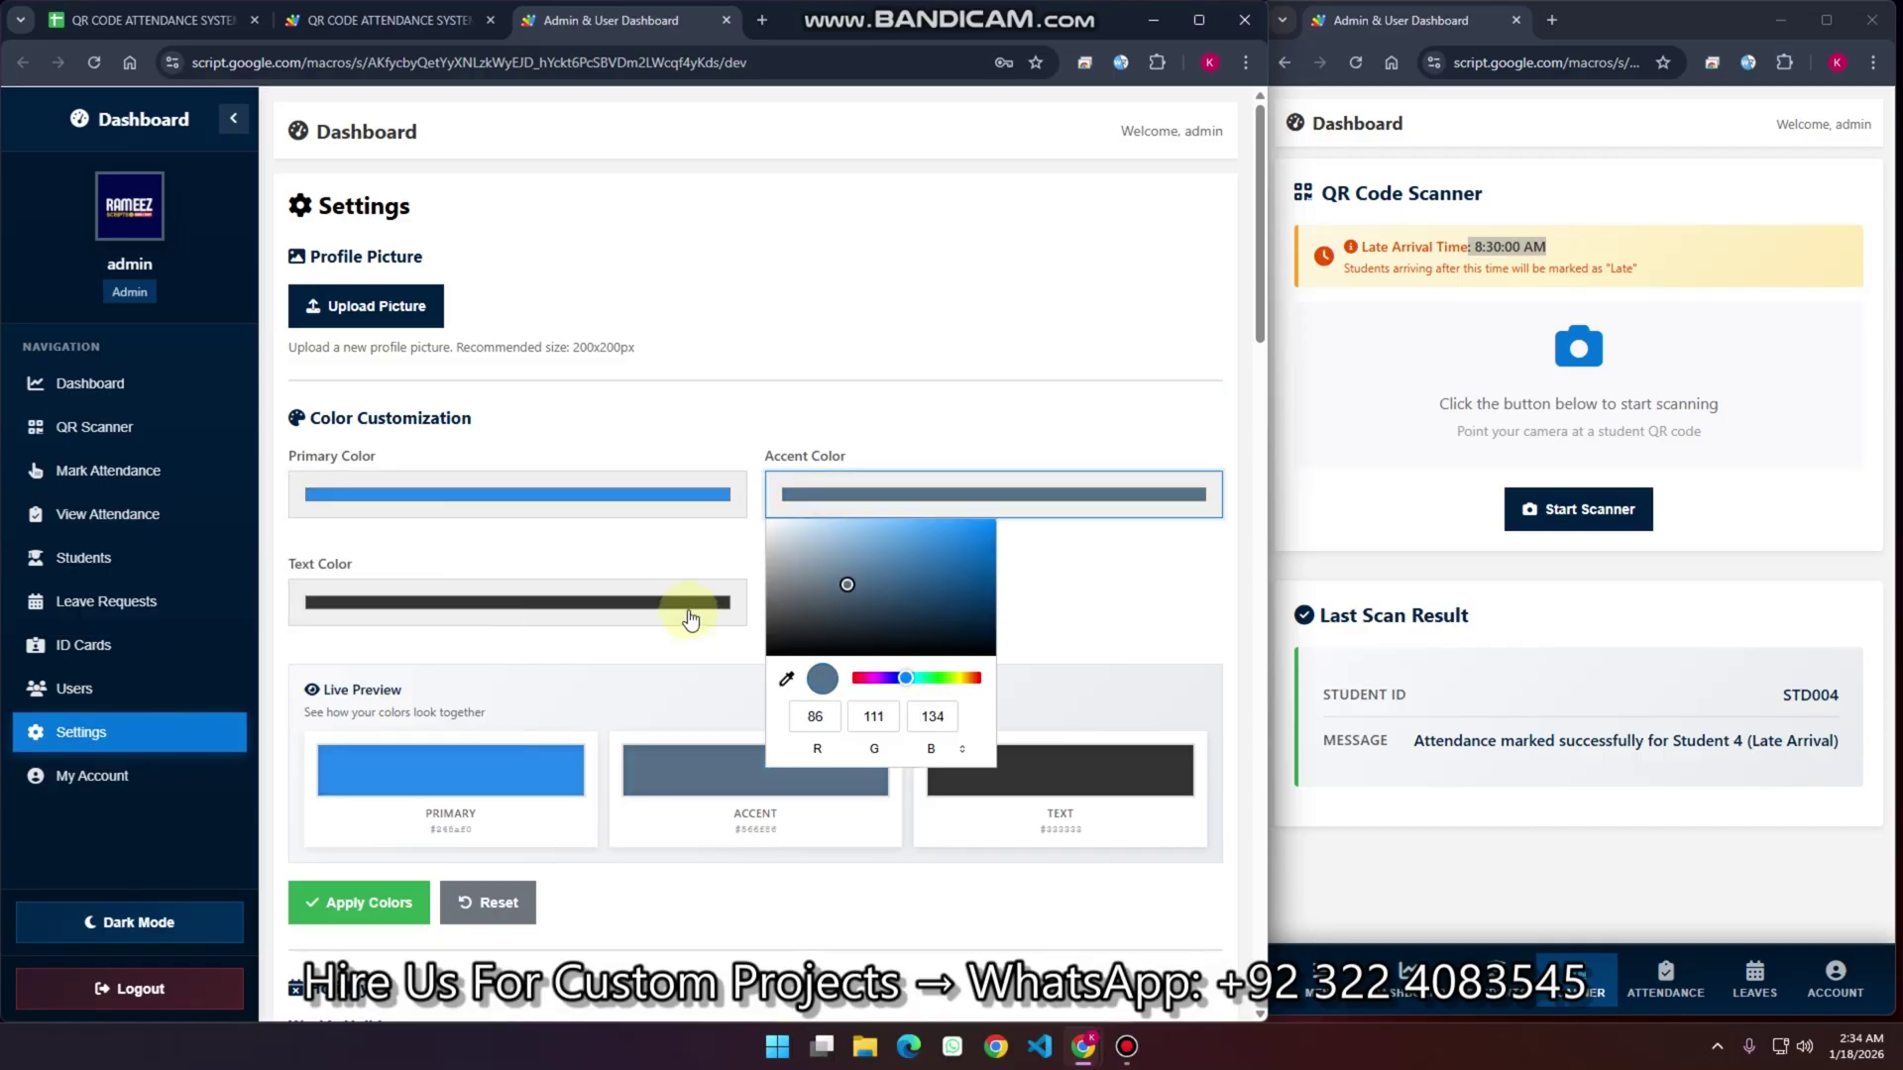
{"action": "left_click", "coordinate": [515, 602]}
{"action": "left_click", "coordinate": [468, 672]}
{"action": "left_click", "coordinate": [735, 650]}
{"action": "left_click", "coordinate": [397, 907]}
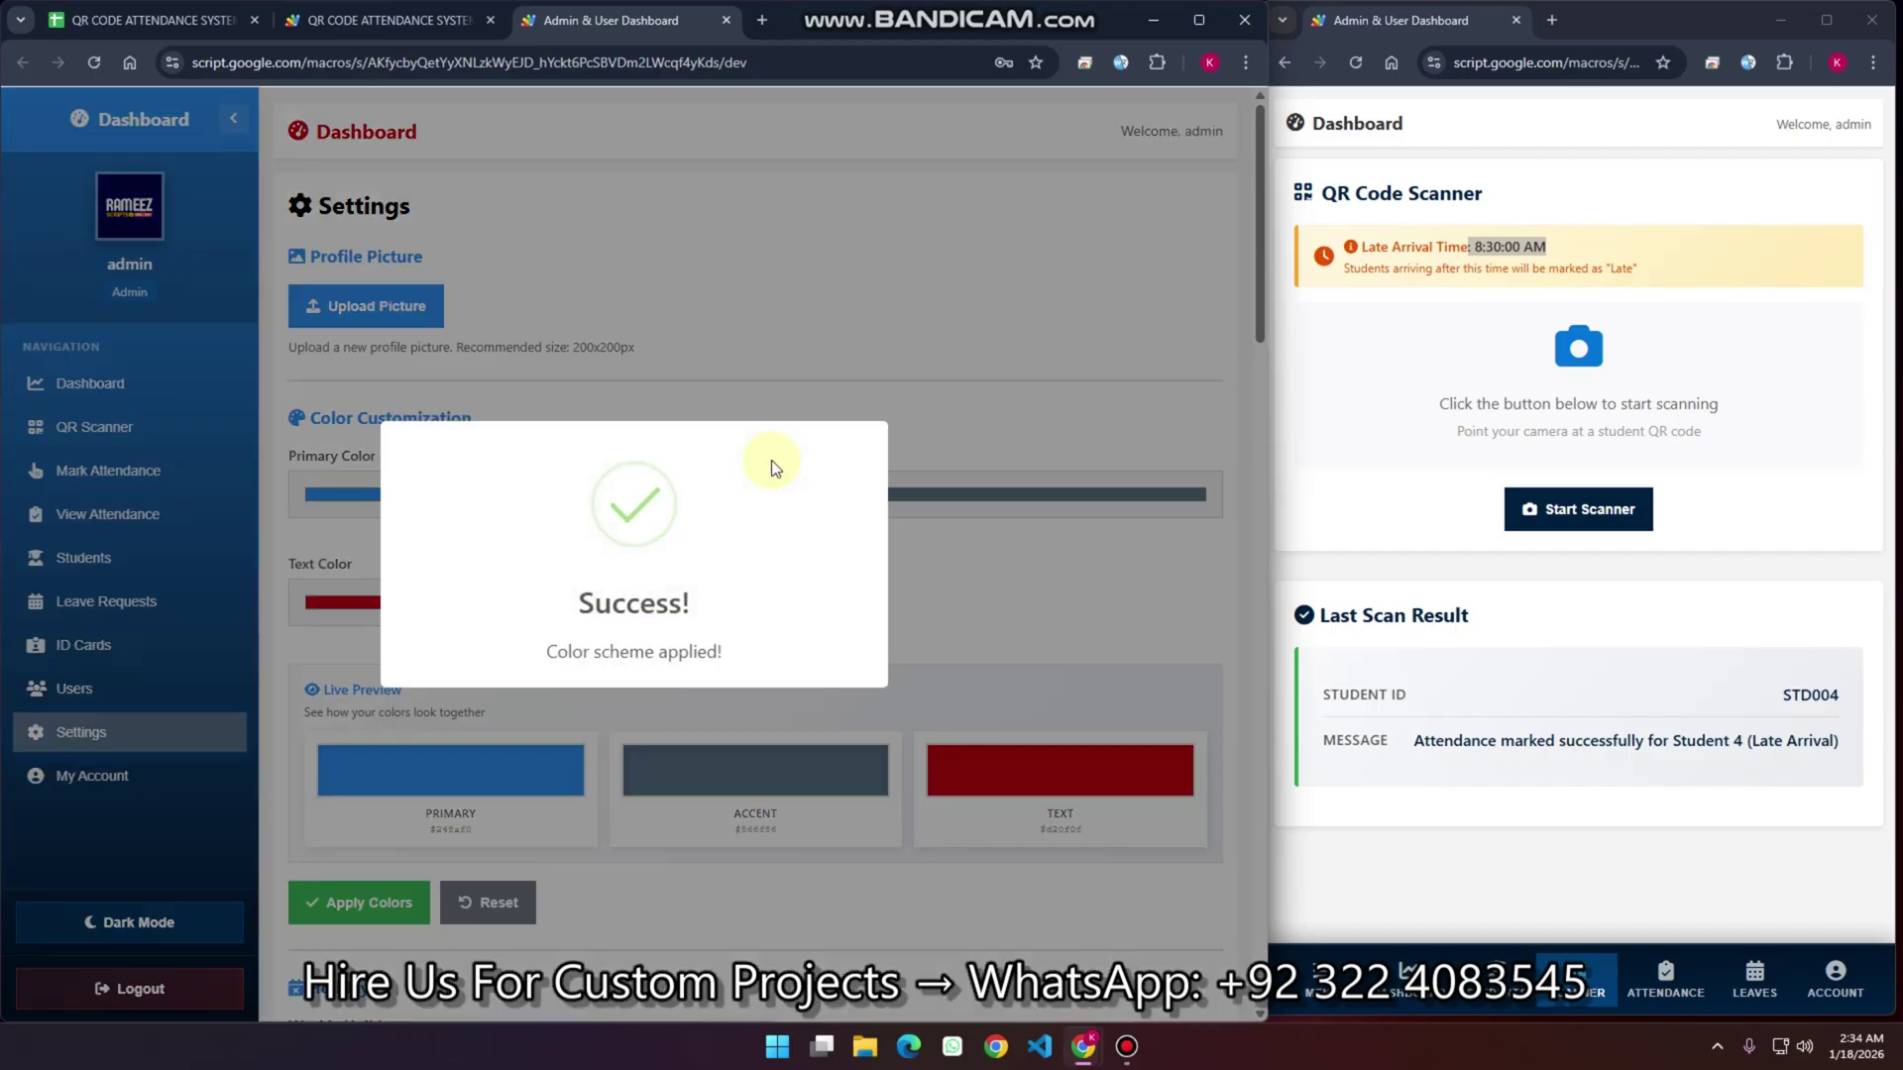
{"action": "scroll", "coordinate": [621, 450], "scroll_direction": "down", "scroll_amount": 4}
{"action": "scroll", "coordinate": [621, 450], "scroll_direction": "down", "scroll_amount": 3}
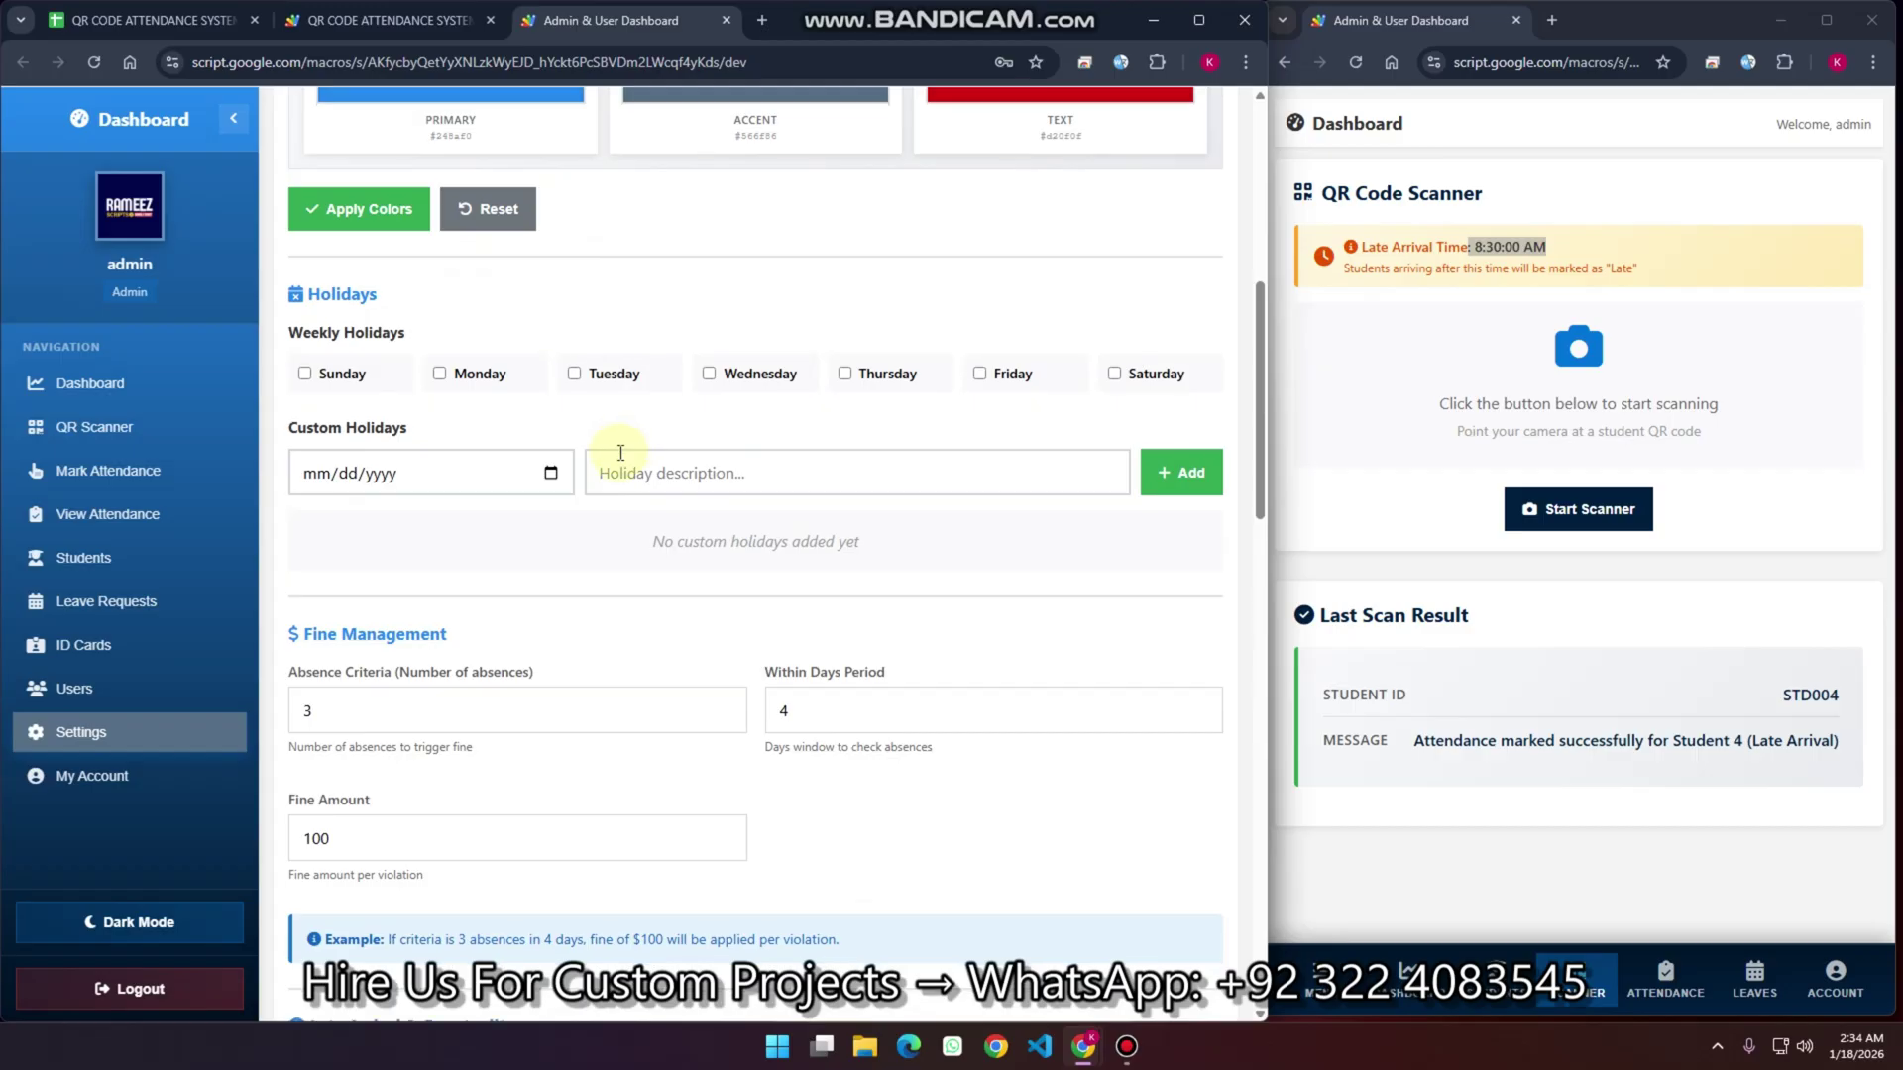
Open Student 5's January 2026 attendance history from the second window's Students list
{"action": "left_click", "coordinate": [1328, 976]}
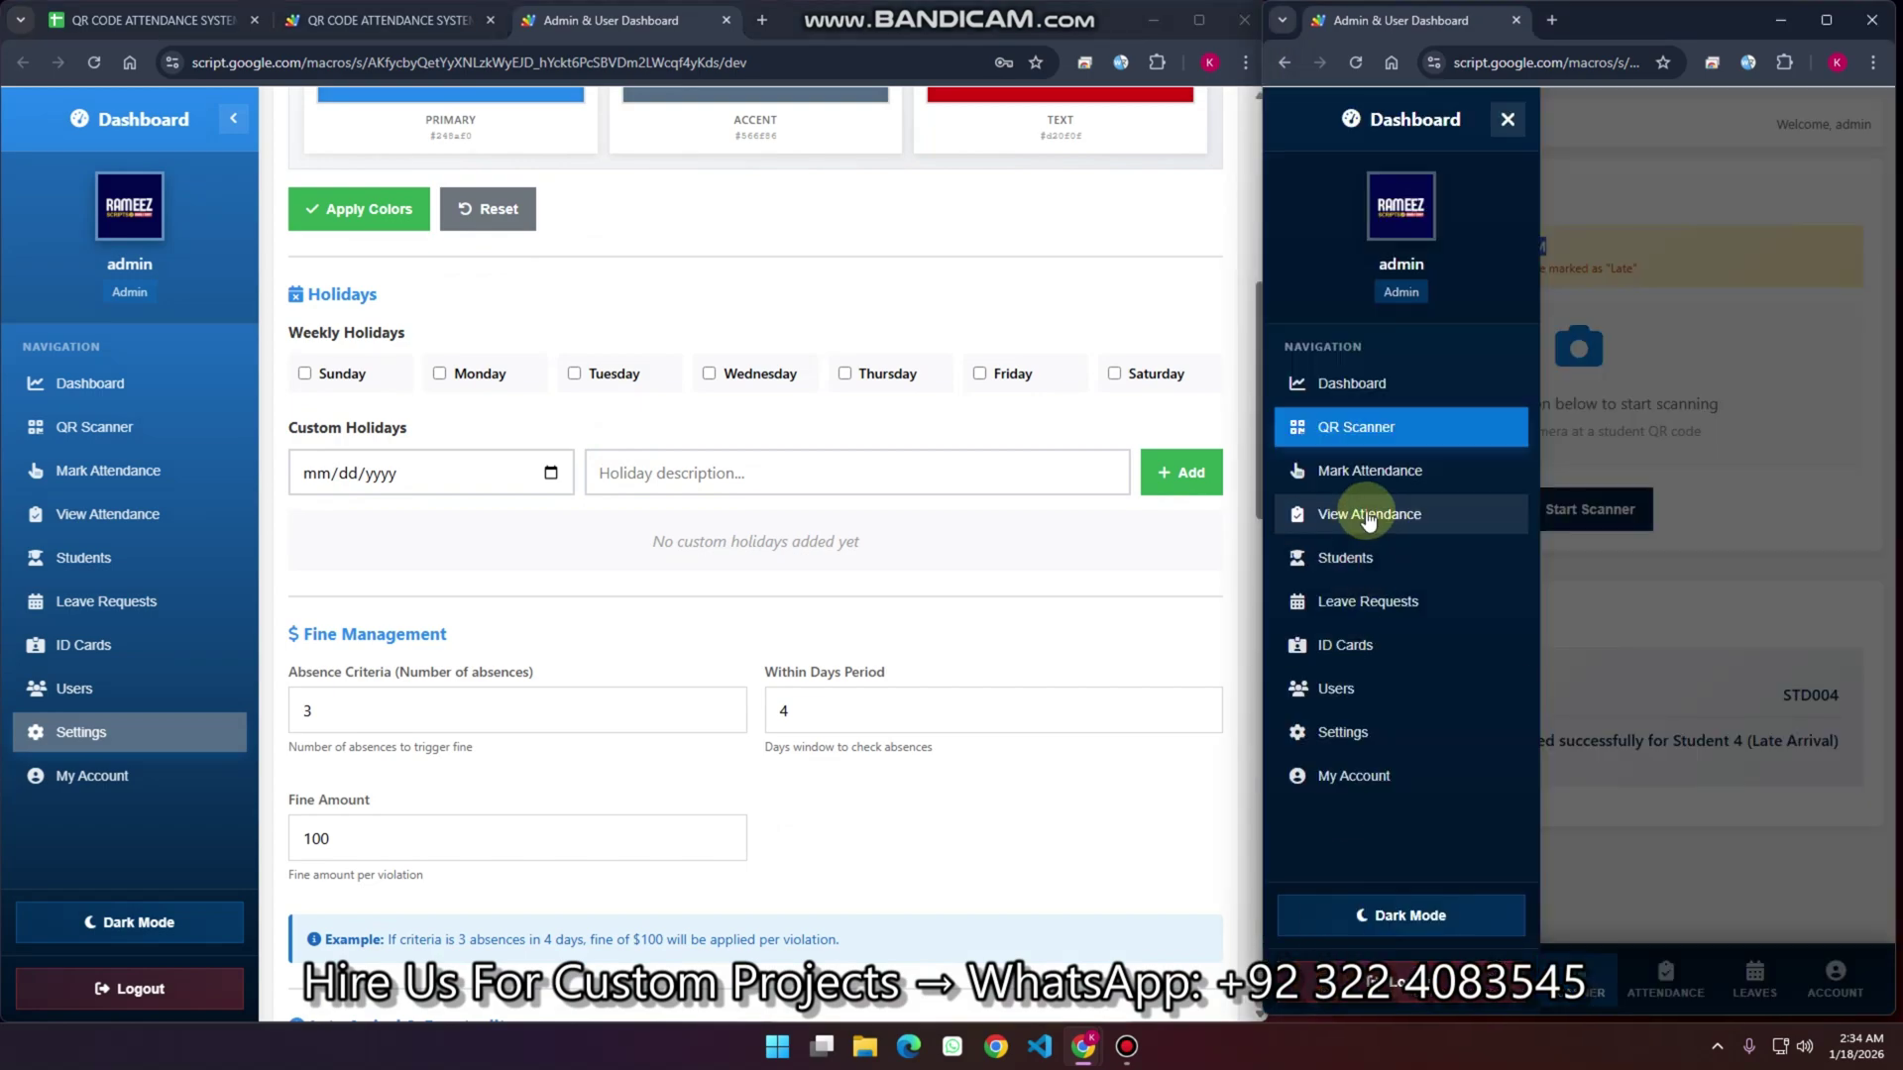
{"action": "left_click", "coordinate": [1356, 557]}
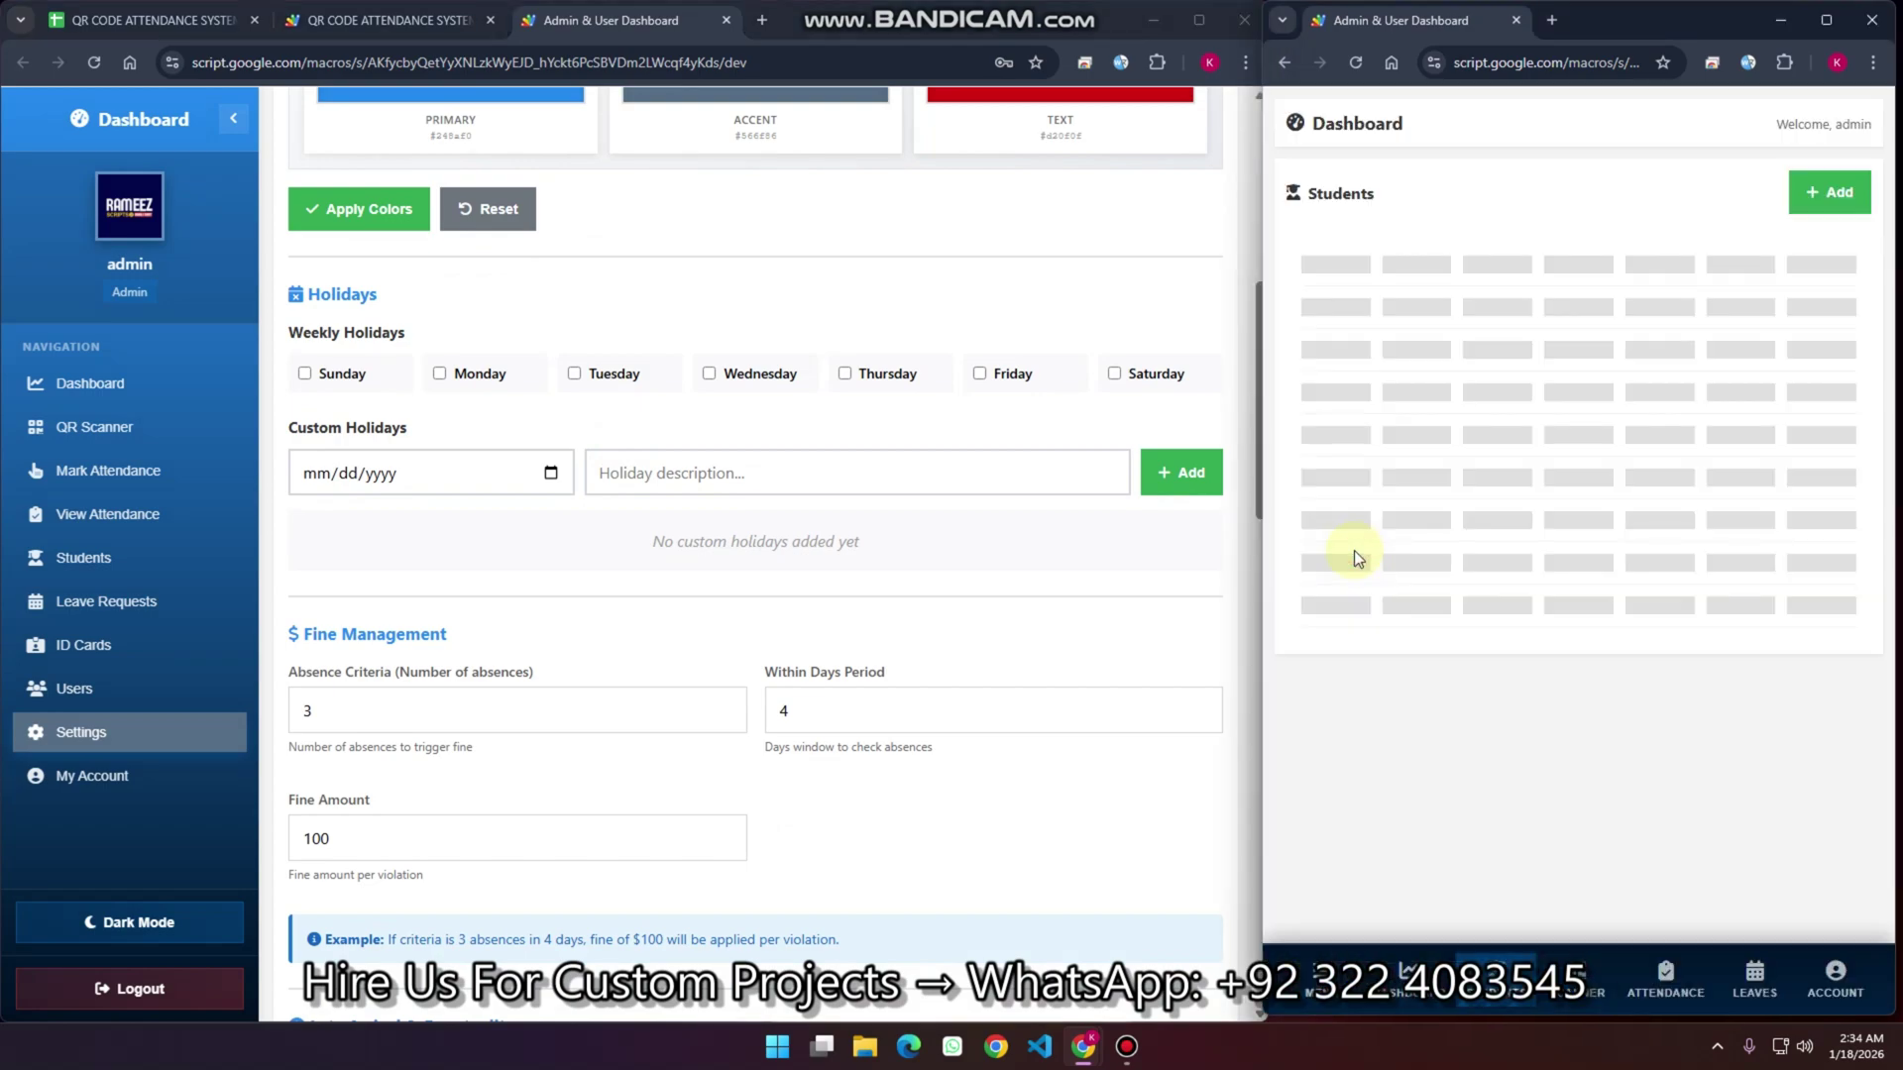
{"action": "left_click", "coordinate": [1779, 811]}
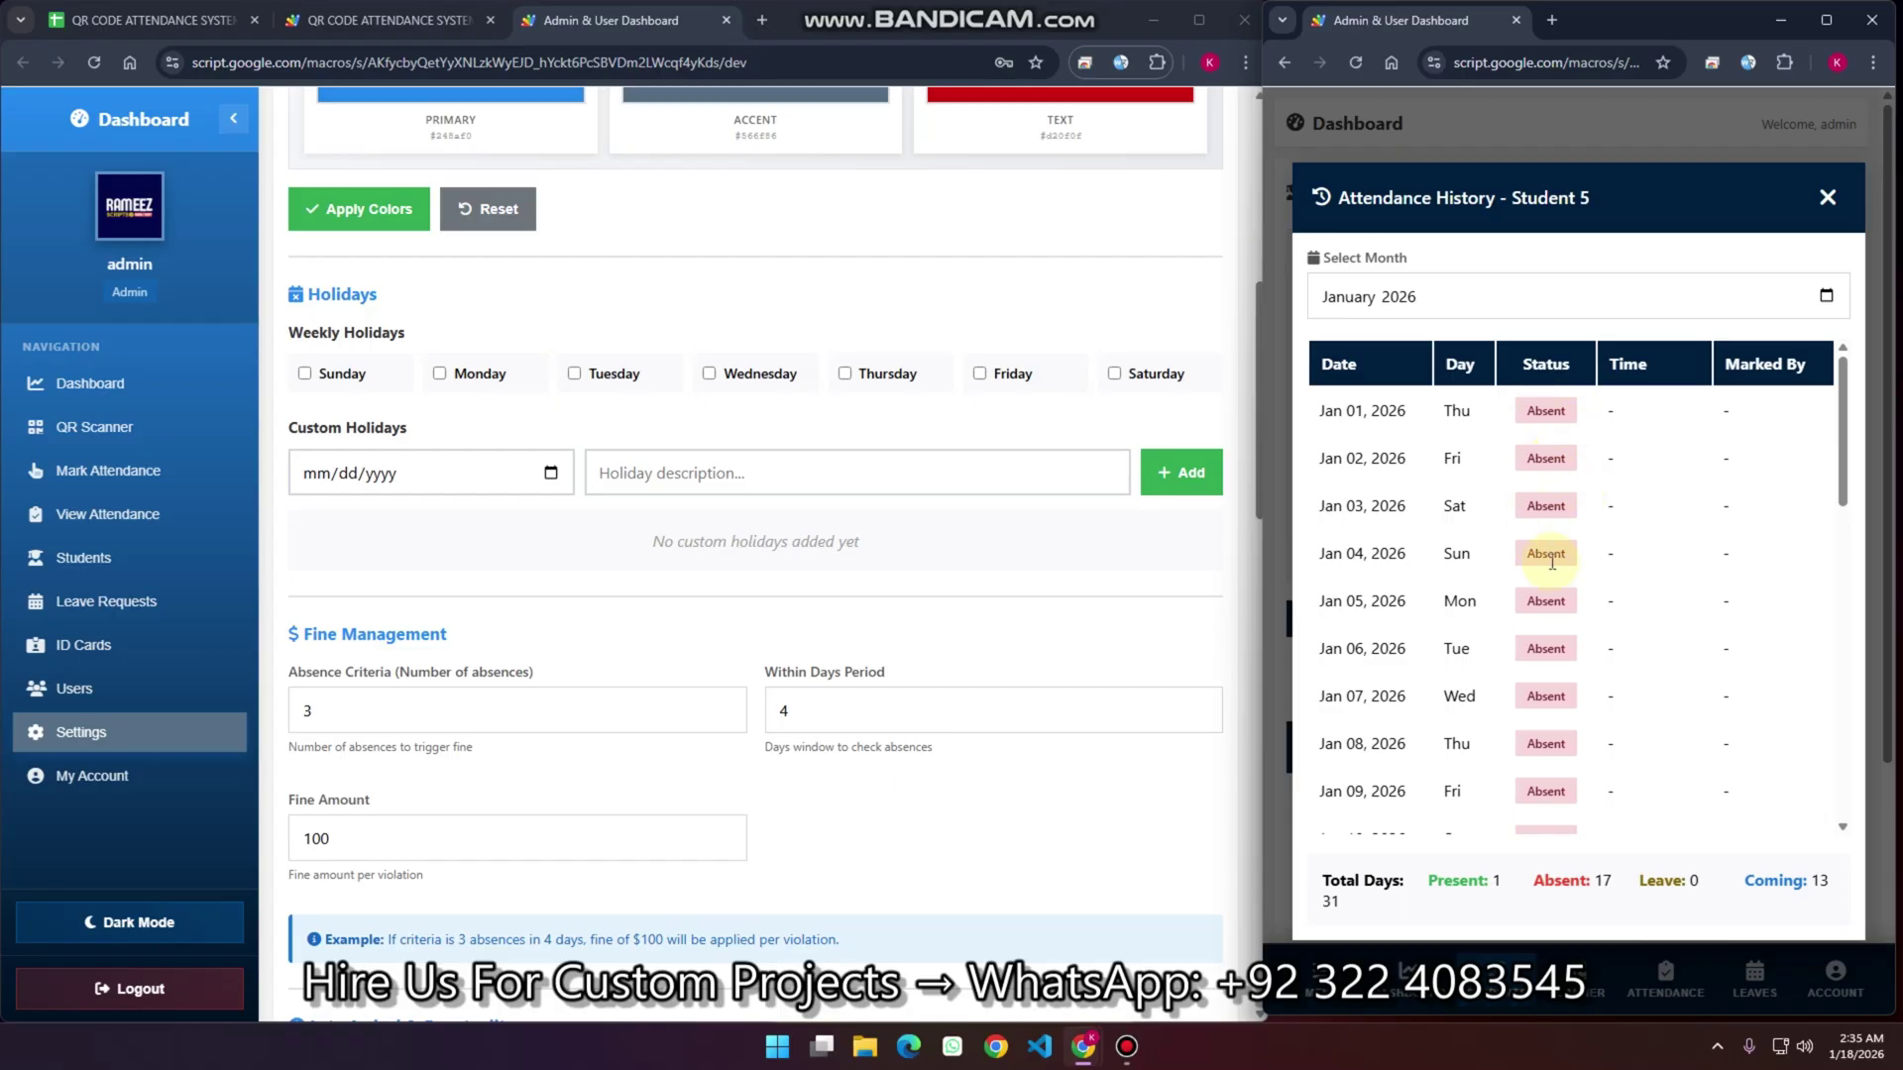
{"action": "scroll", "coordinate": [1551, 555], "scroll_direction": "down", "scroll_amount": 8}
{"action": "scroll", "coordinate": [1561, 467], "scroll_direction": "down", "scroll_amount": 5}
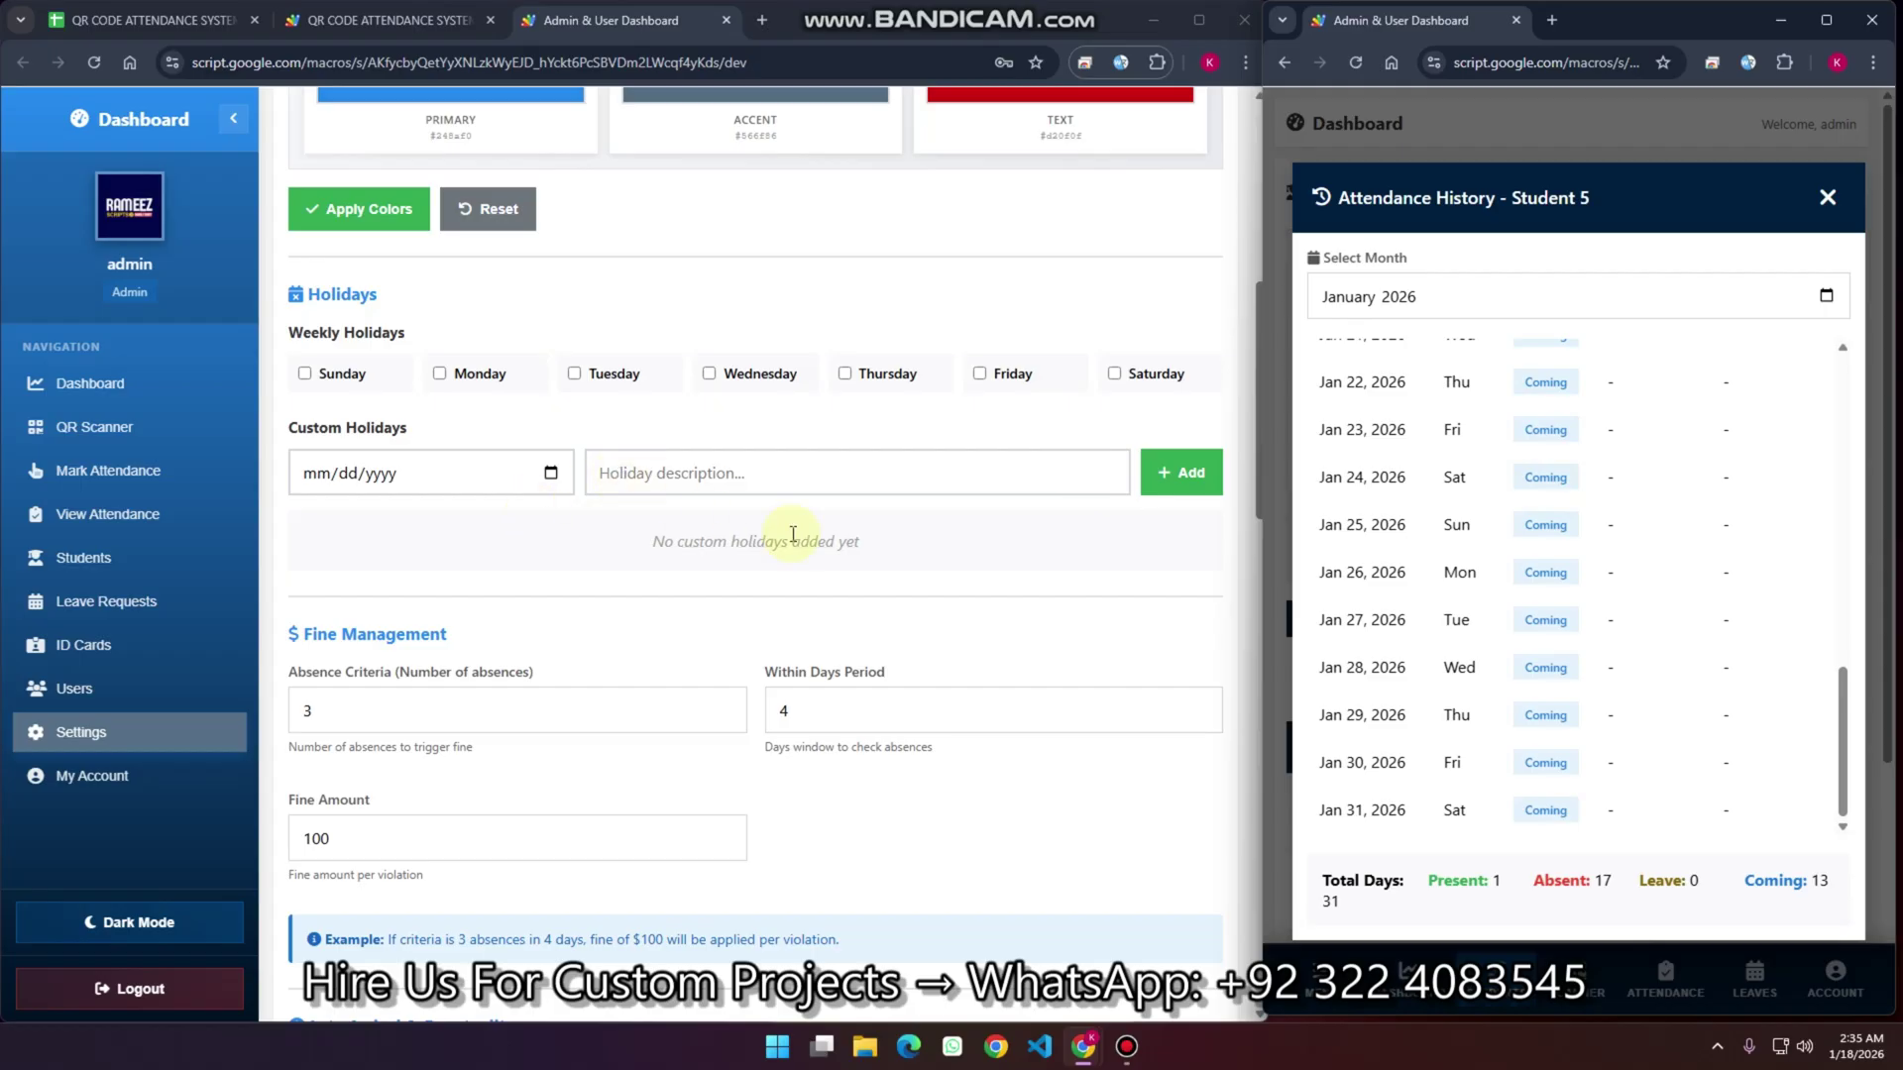
{"action": "left_click_drag", "start_coordinate": [872, 542], "coordinate": [651, 542]}
Review the Settings sheet with column A widened, then return to the settings page
{"action": "left_click", "coordinate": [142, 25]}
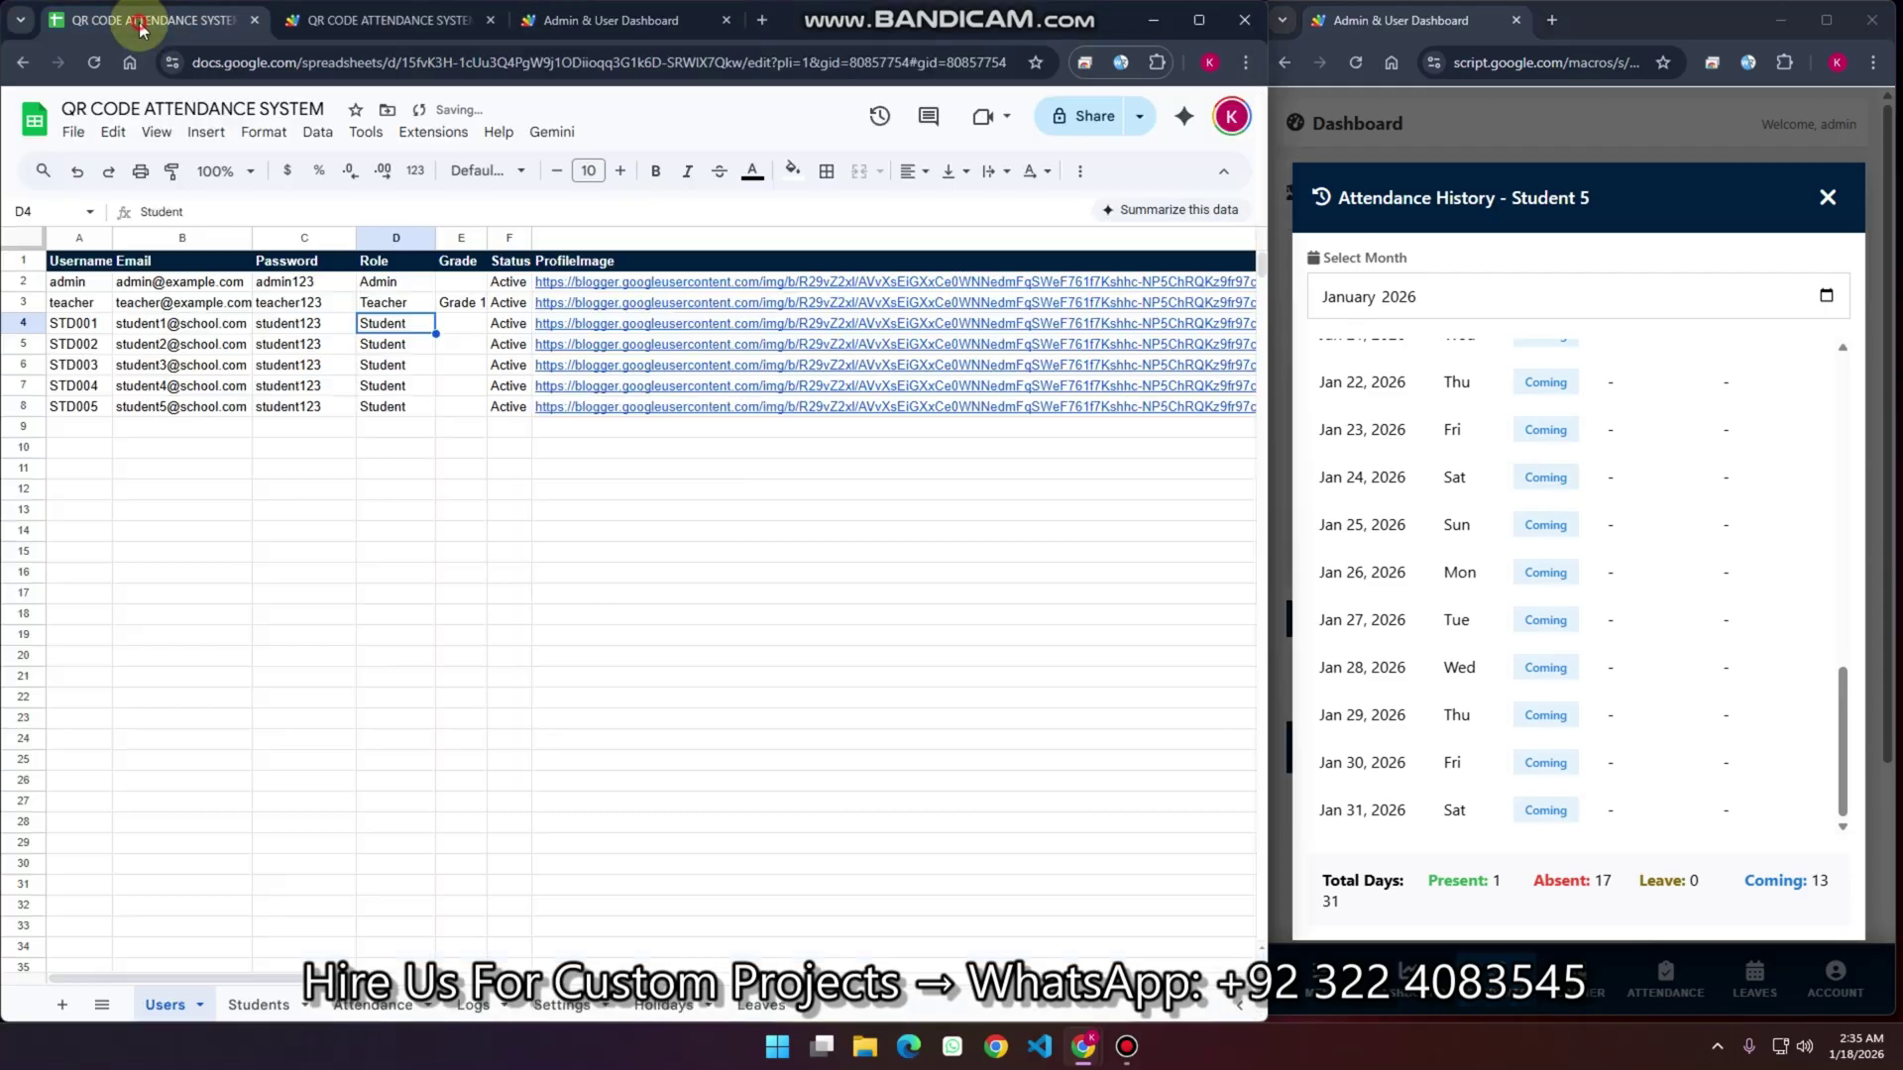
{"action": "left_click", "coordinate": [562, 1004]}
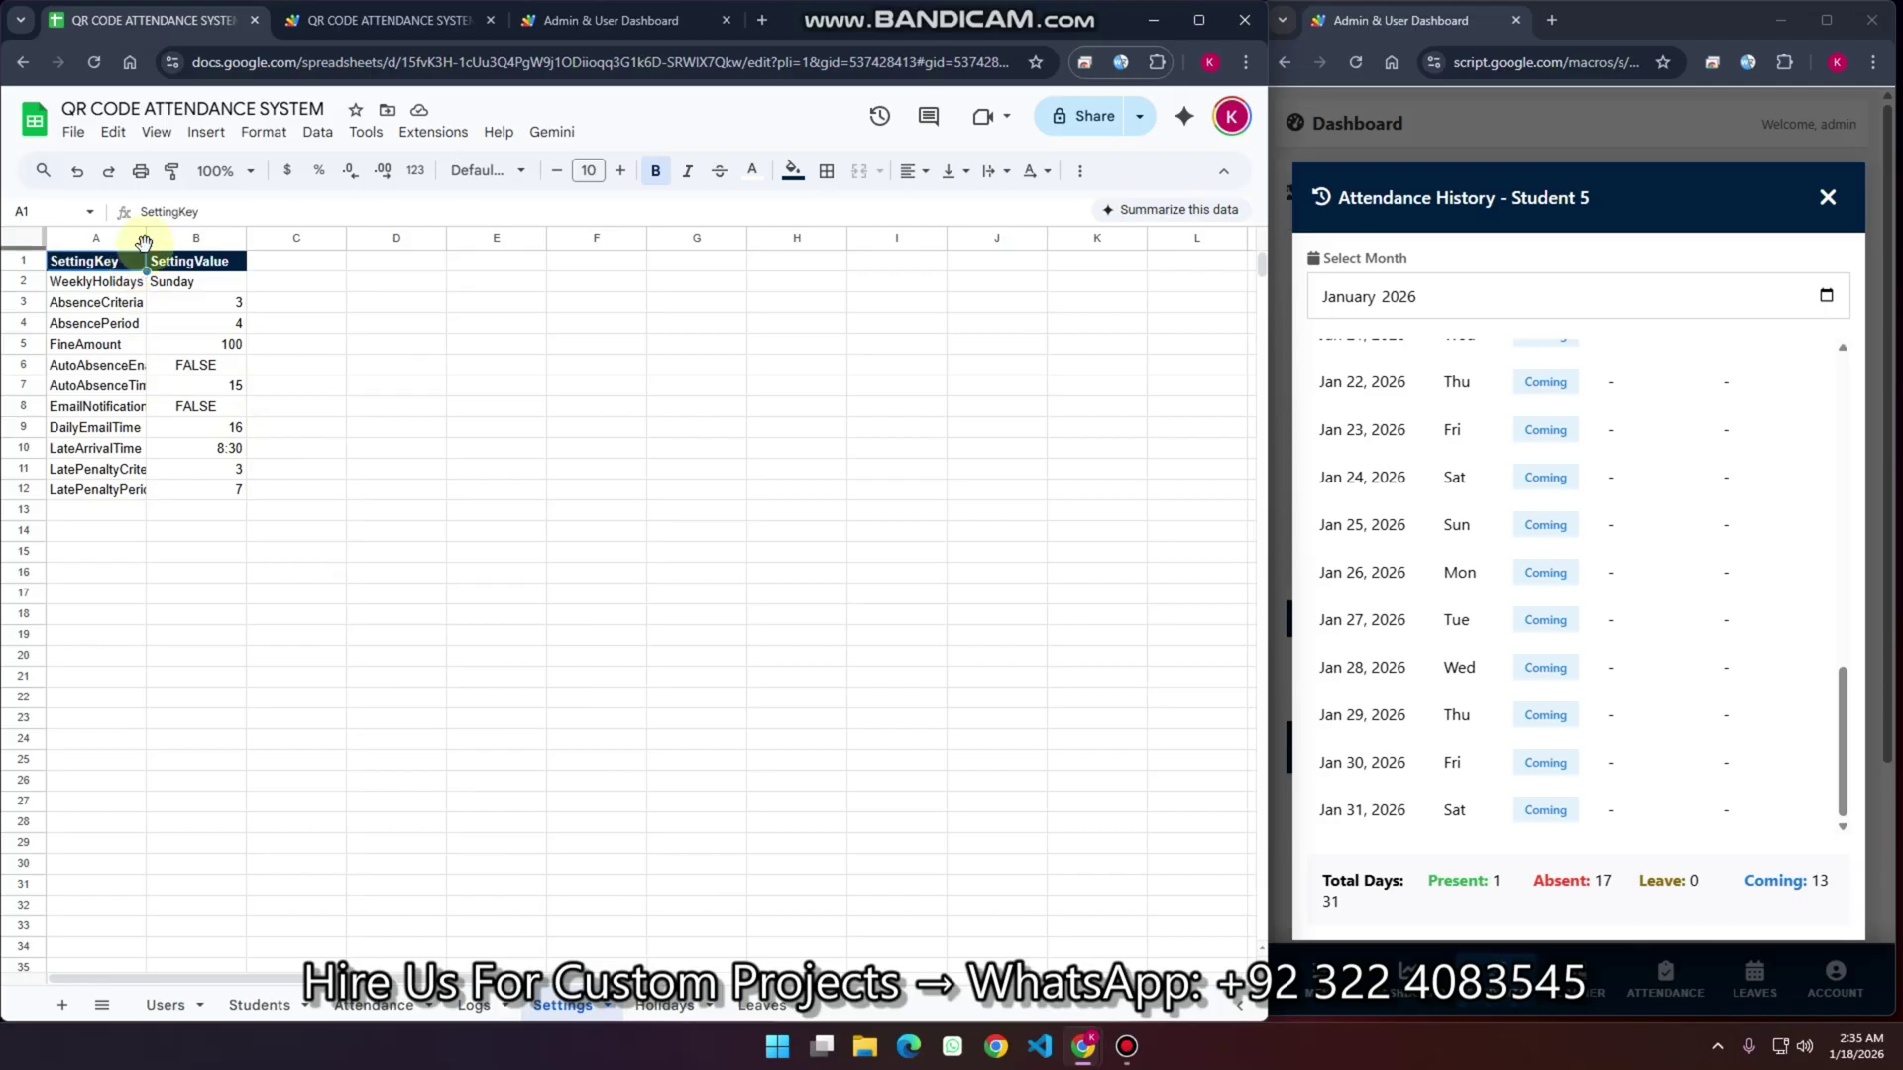
{"action": "left_click_drag", "start_coordinate": [146, 238], "coordinate": [217, 237]}
{"action": "left_click", "coordinate": [600, 20]}
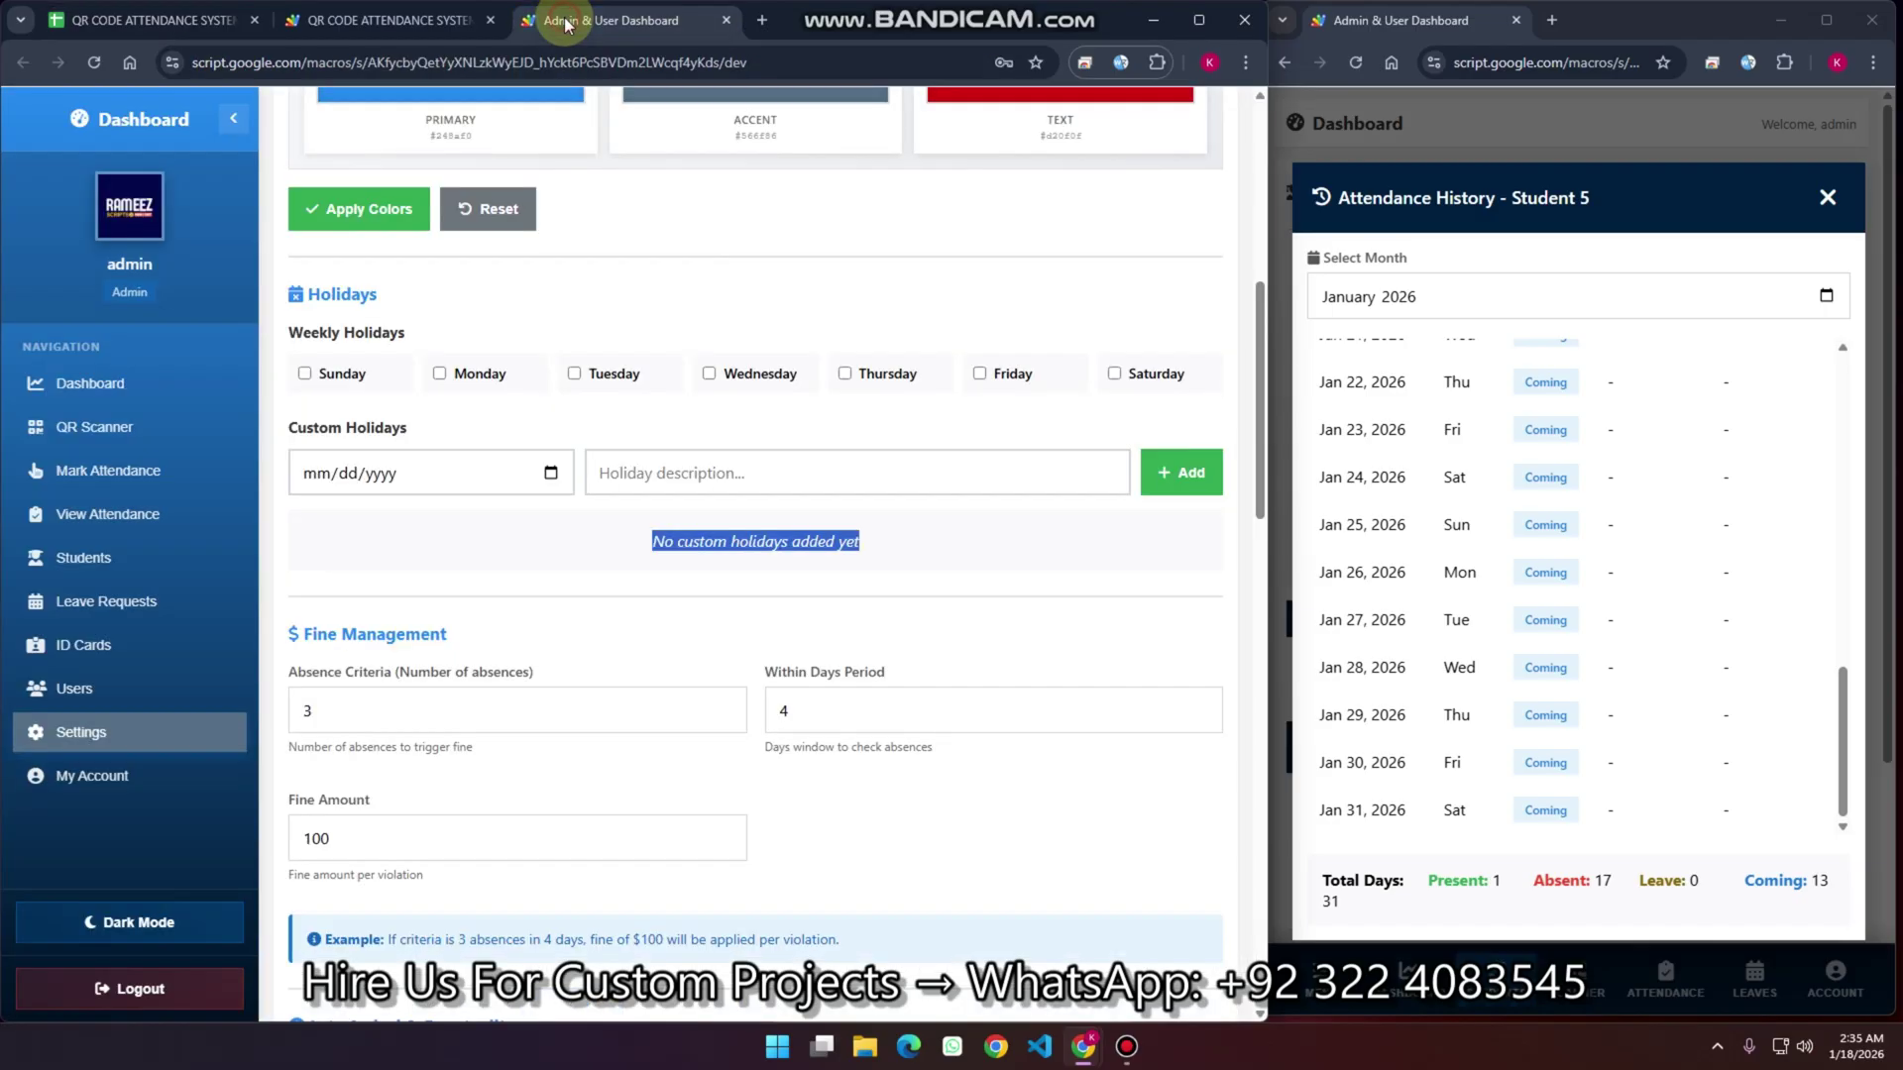
Make Sunday a weekly holiday and add a described custom holiday on 01/19/2026
{"action": "left_click", "coordinate": [551, 475]}
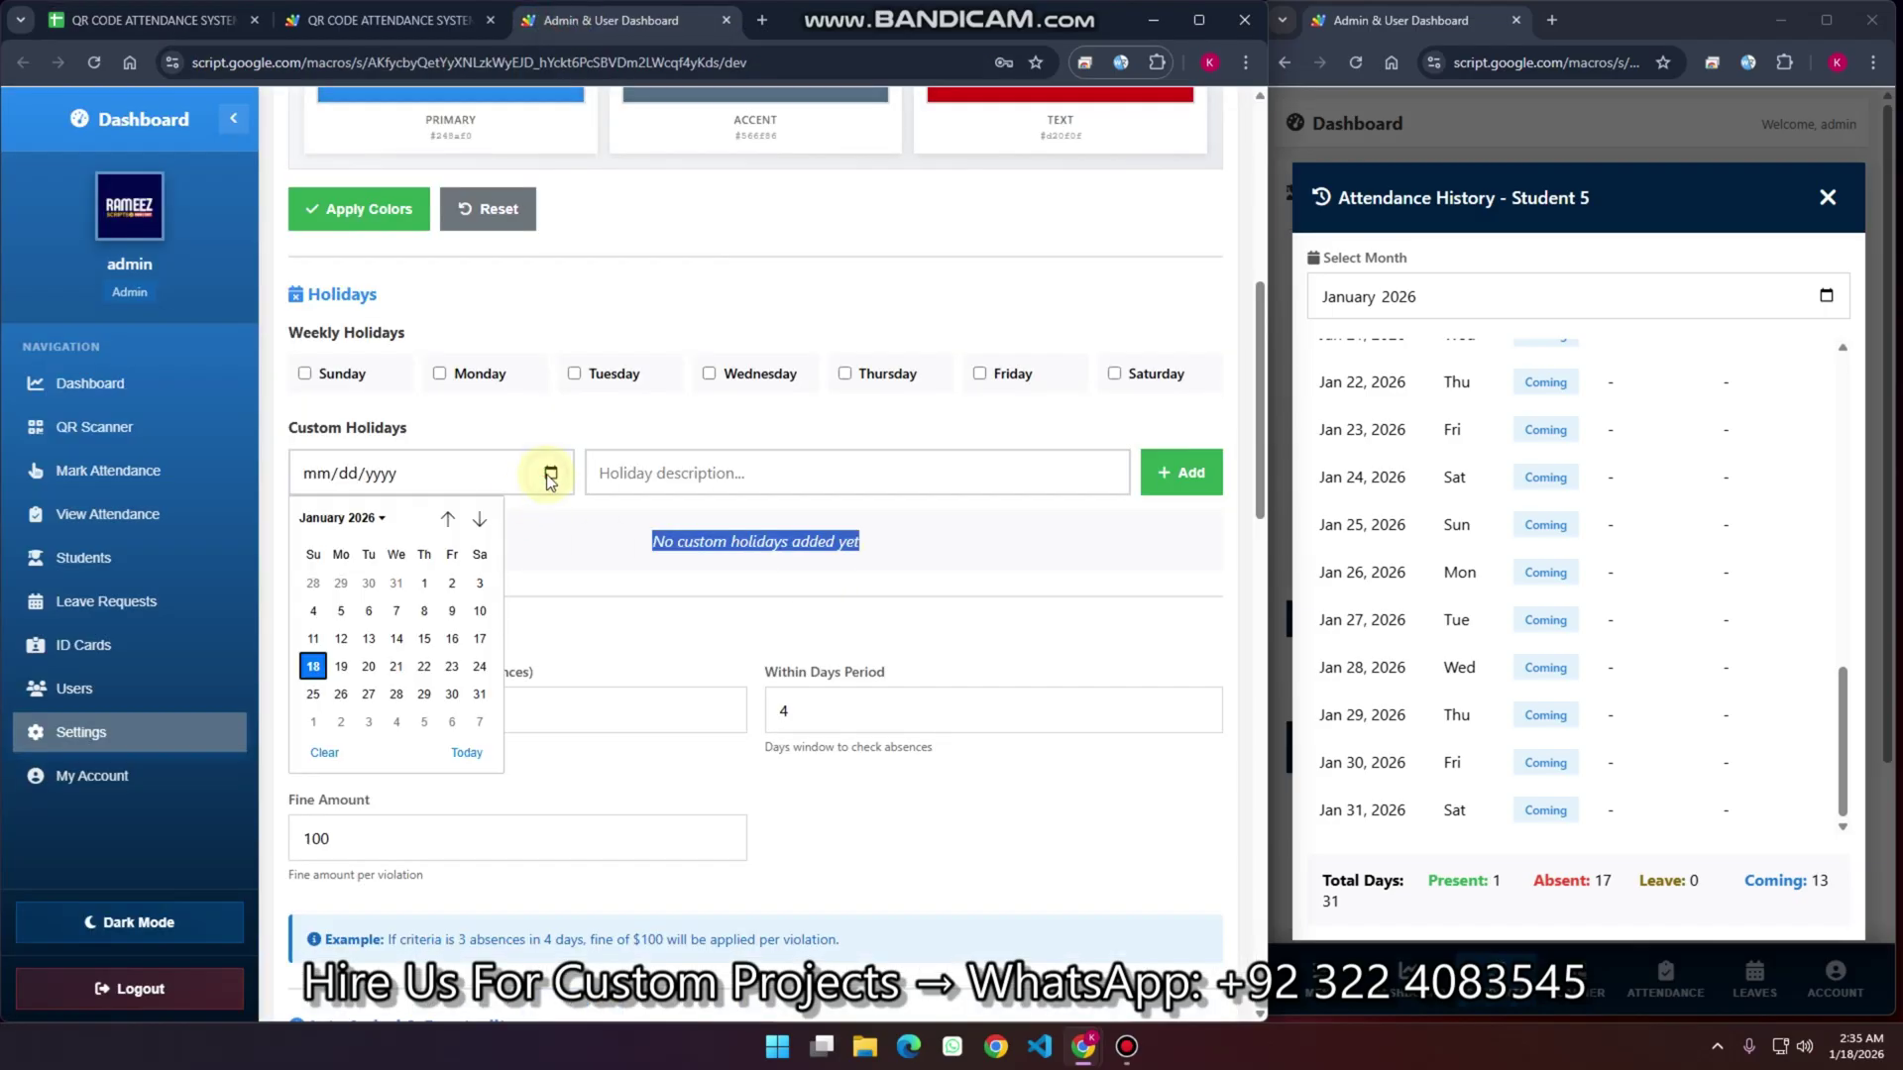
{"action": "left_click", "coordinate": [306, 373]}
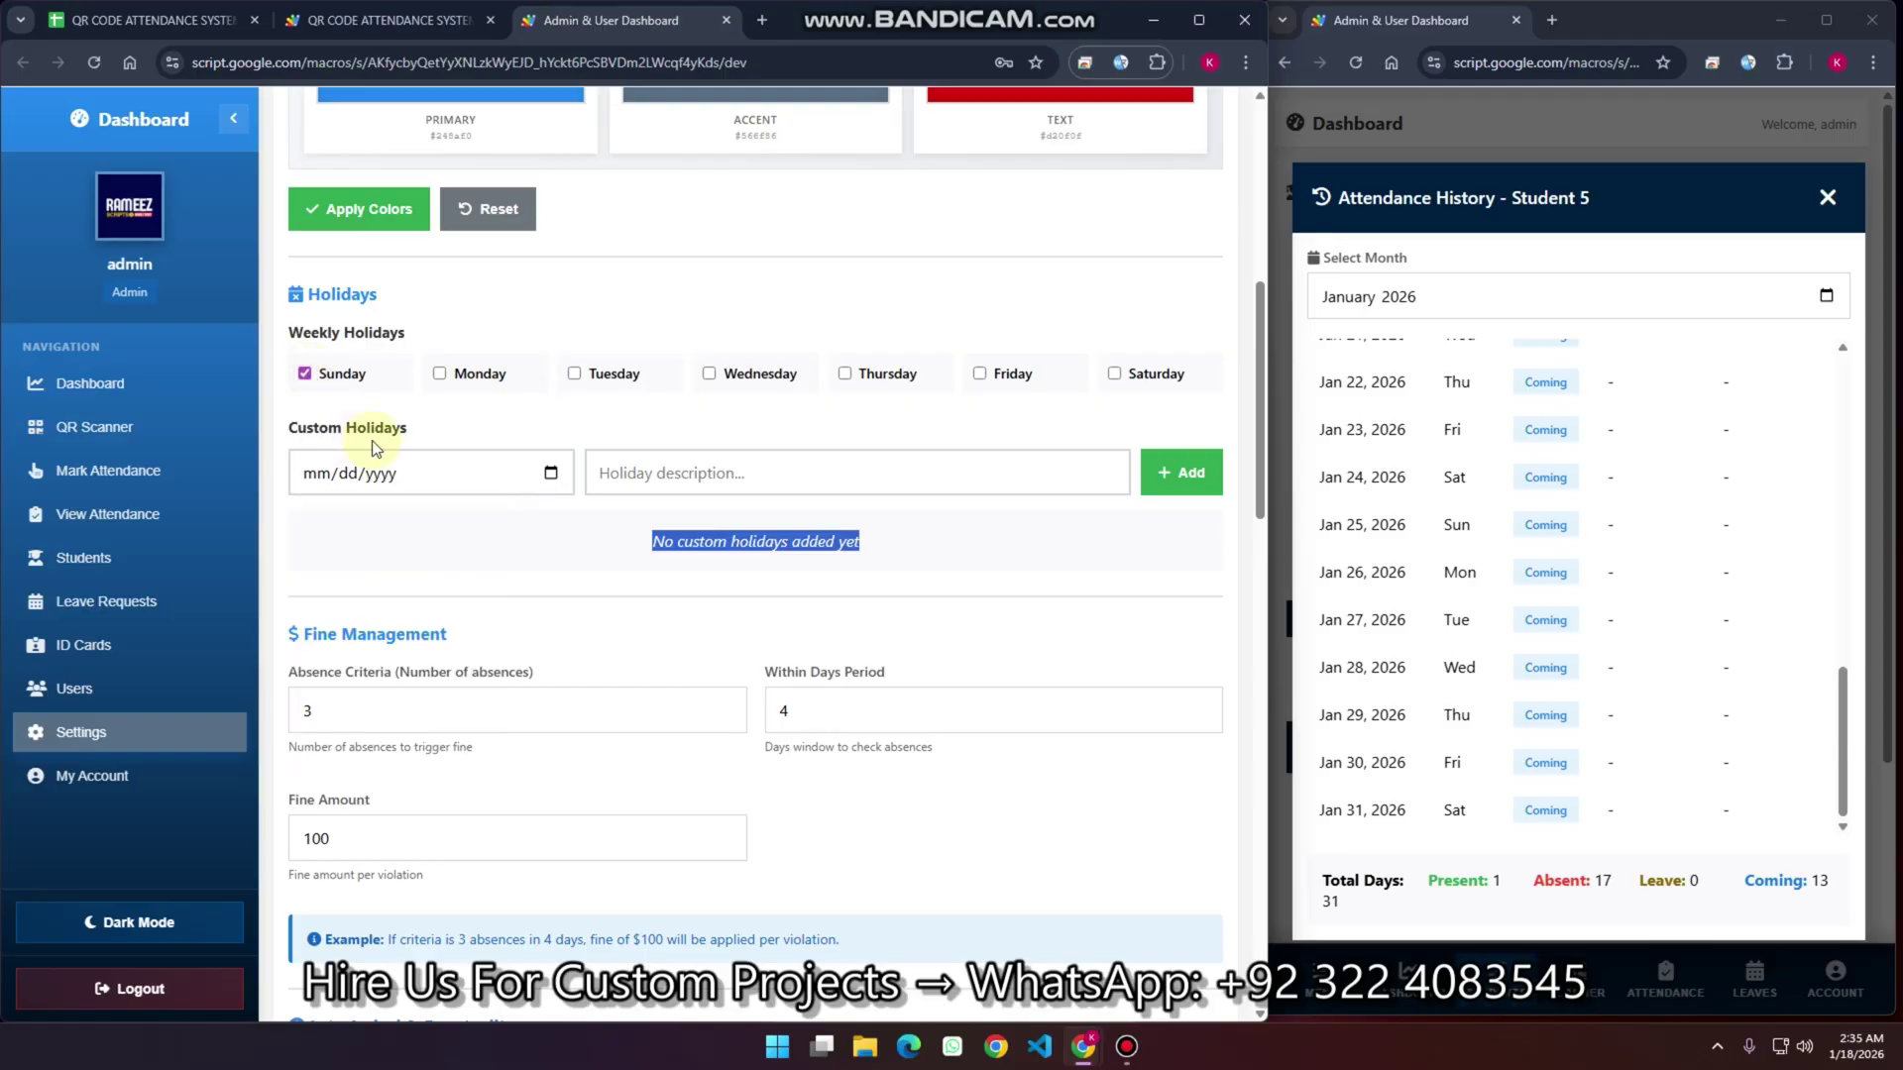
{"action": "left_click", "coordinate": [547, 474]}
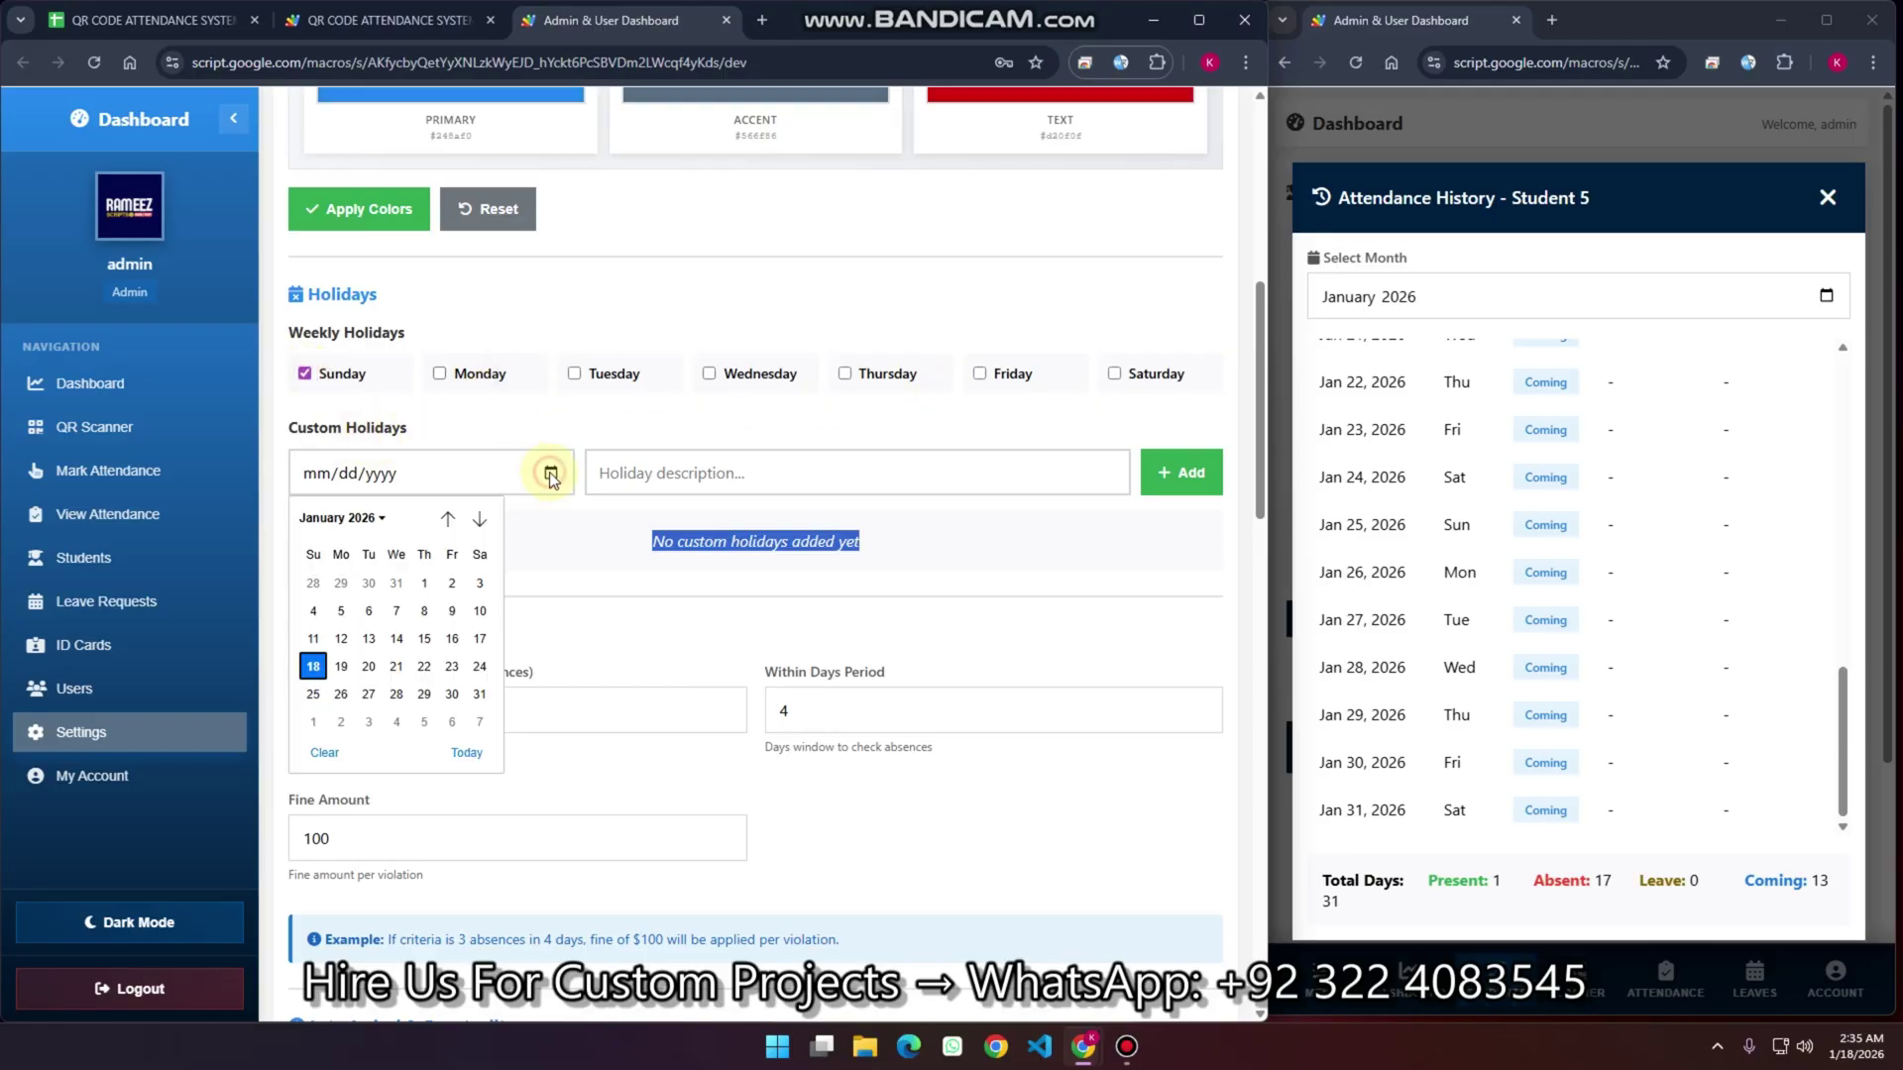
{"action": "left_click", "coordinate": [369, 667]}
{"action": "left_click", "coordinate": [696, 473]}
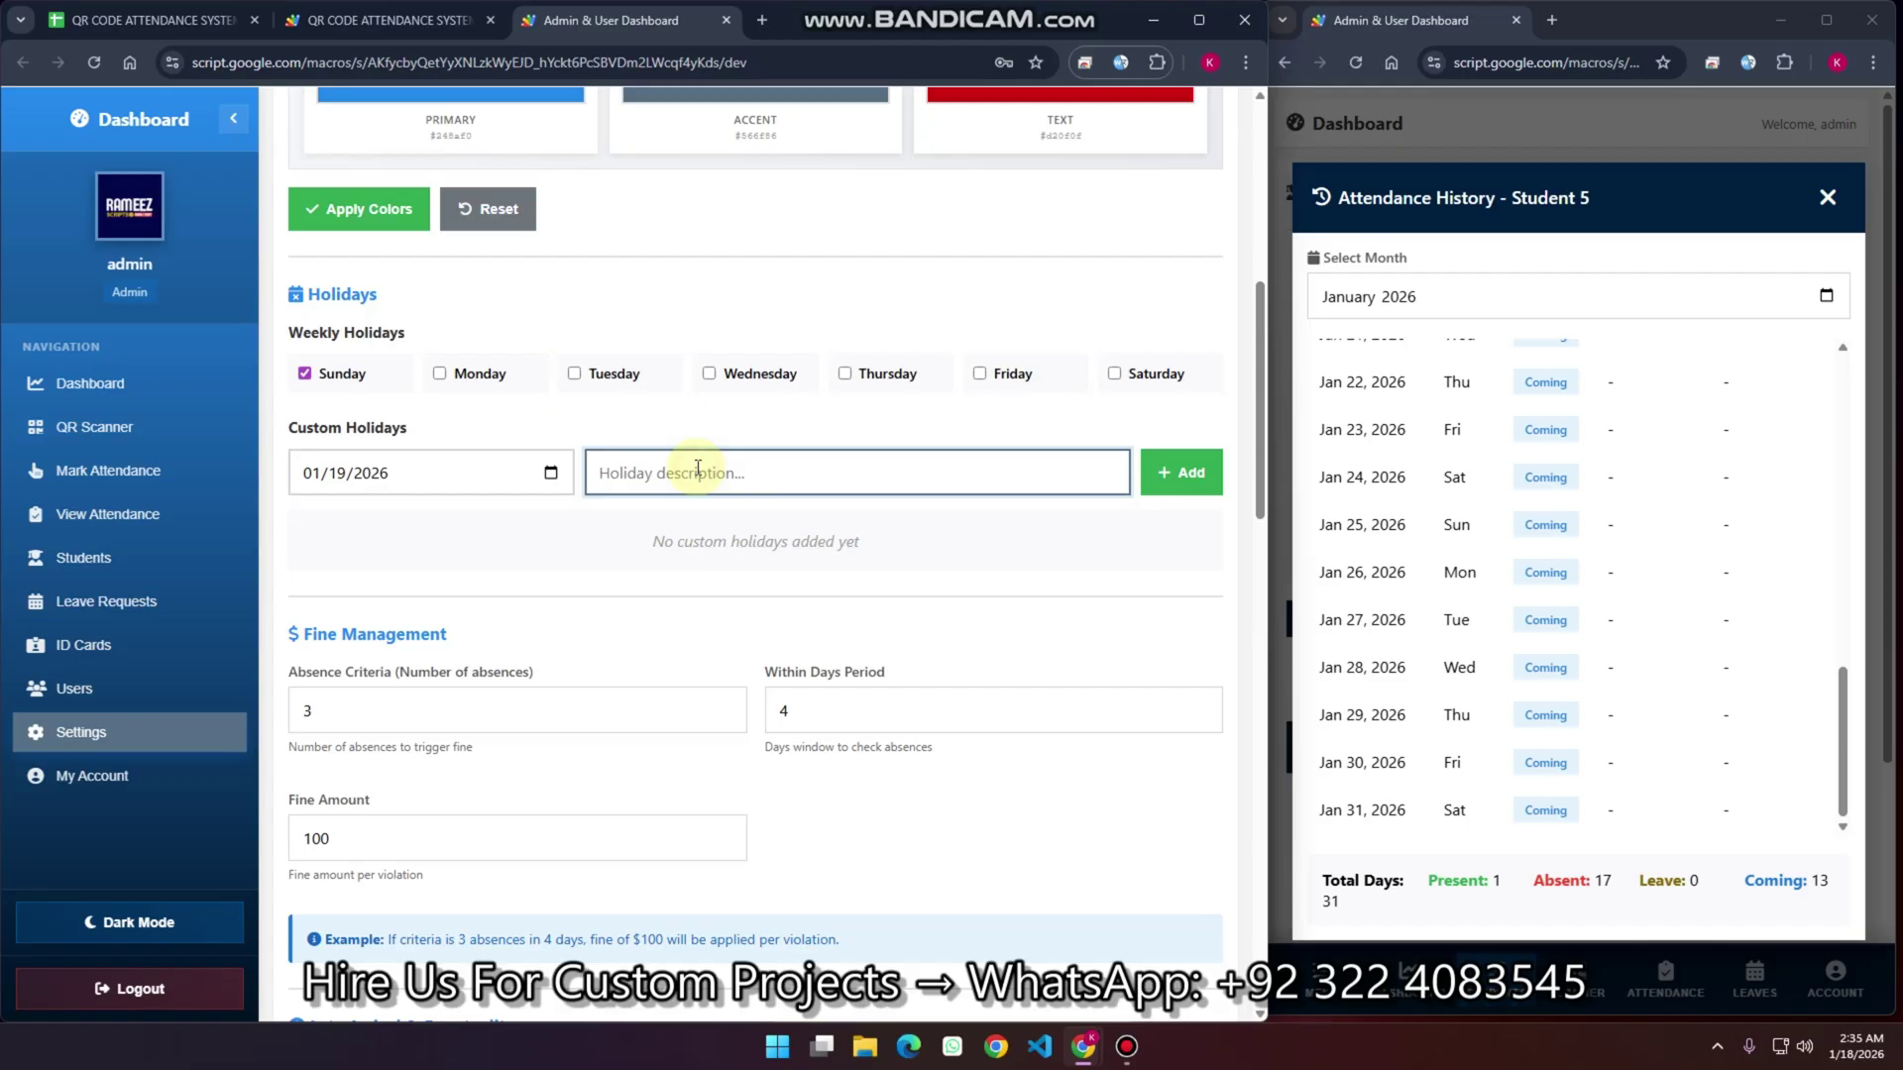
{"action": "type", "text": "Rameez"}
{"action": "left_click", "coordinate": [1192, 474]}
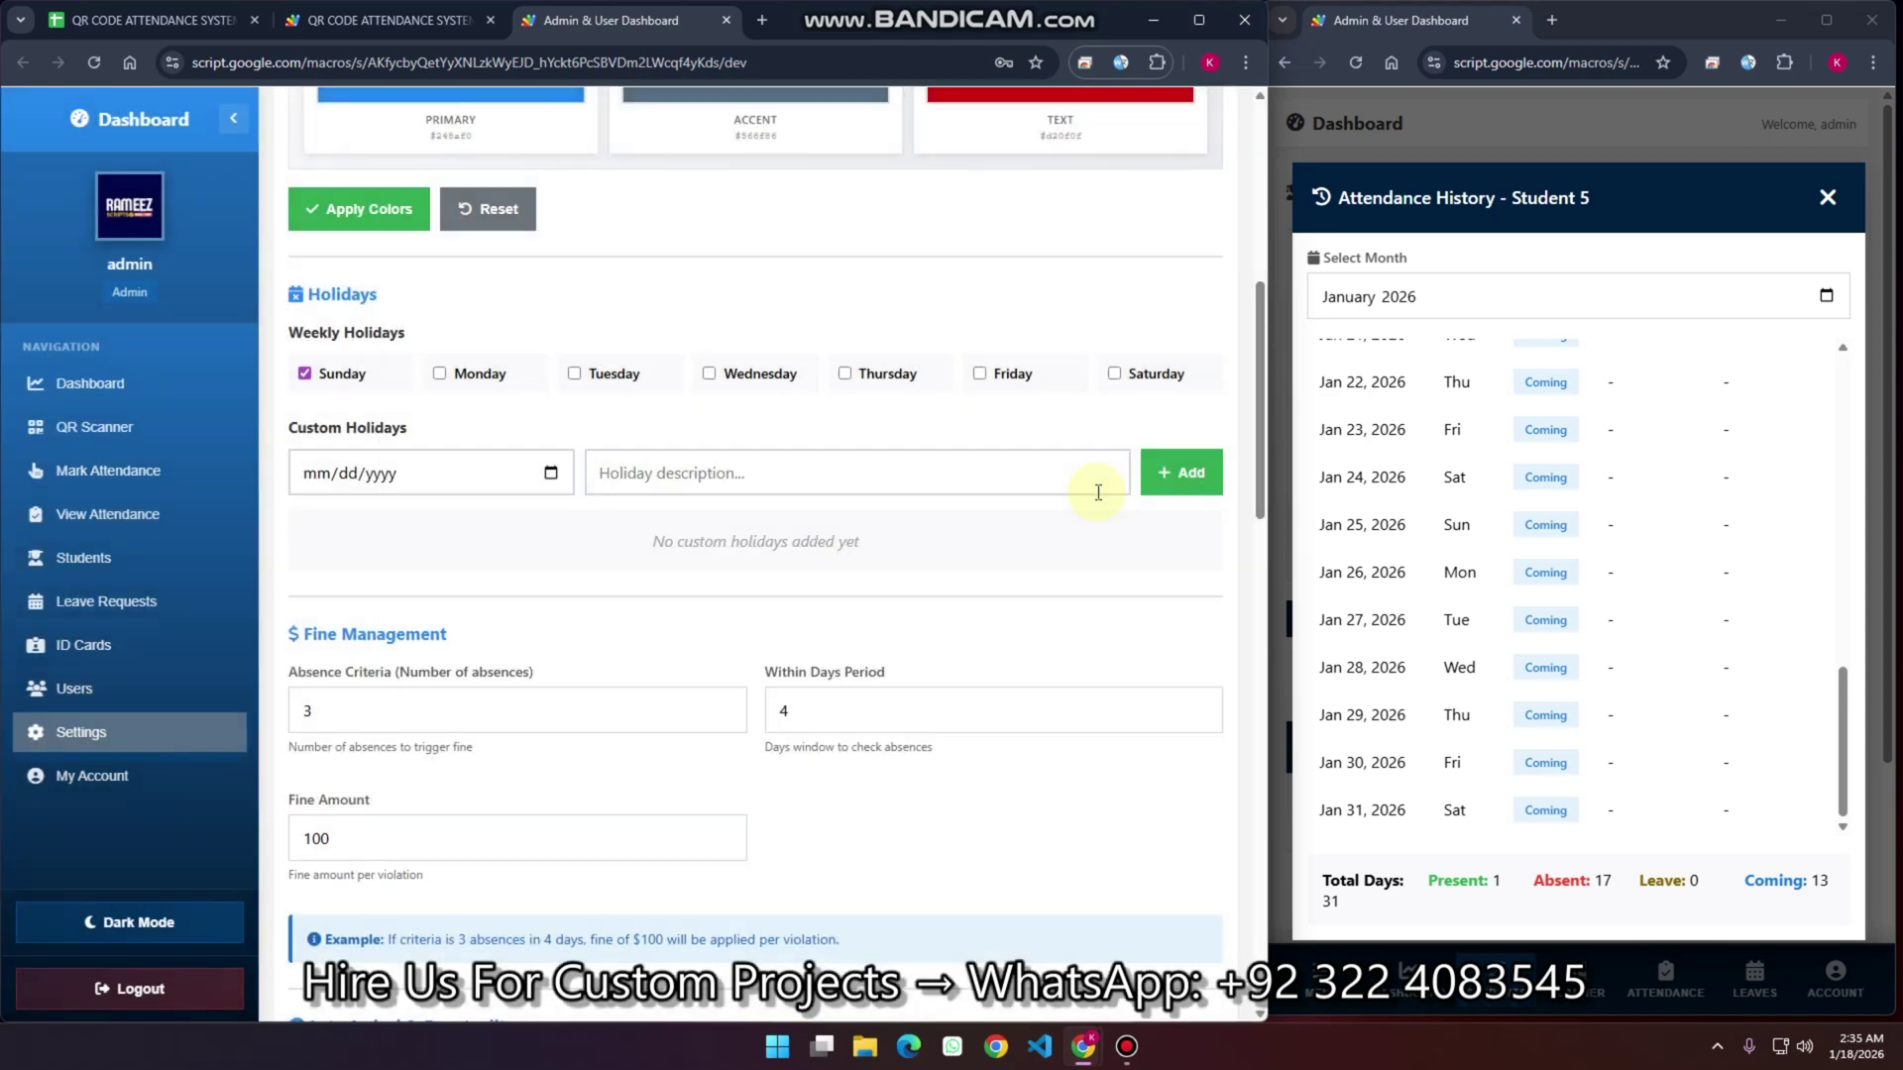
Verify the 2026-01-19 holiday in the Holidays sheet, copying its D2 timestamp to another cell
{"action": "left_click", "coordinate": [149, 20]}
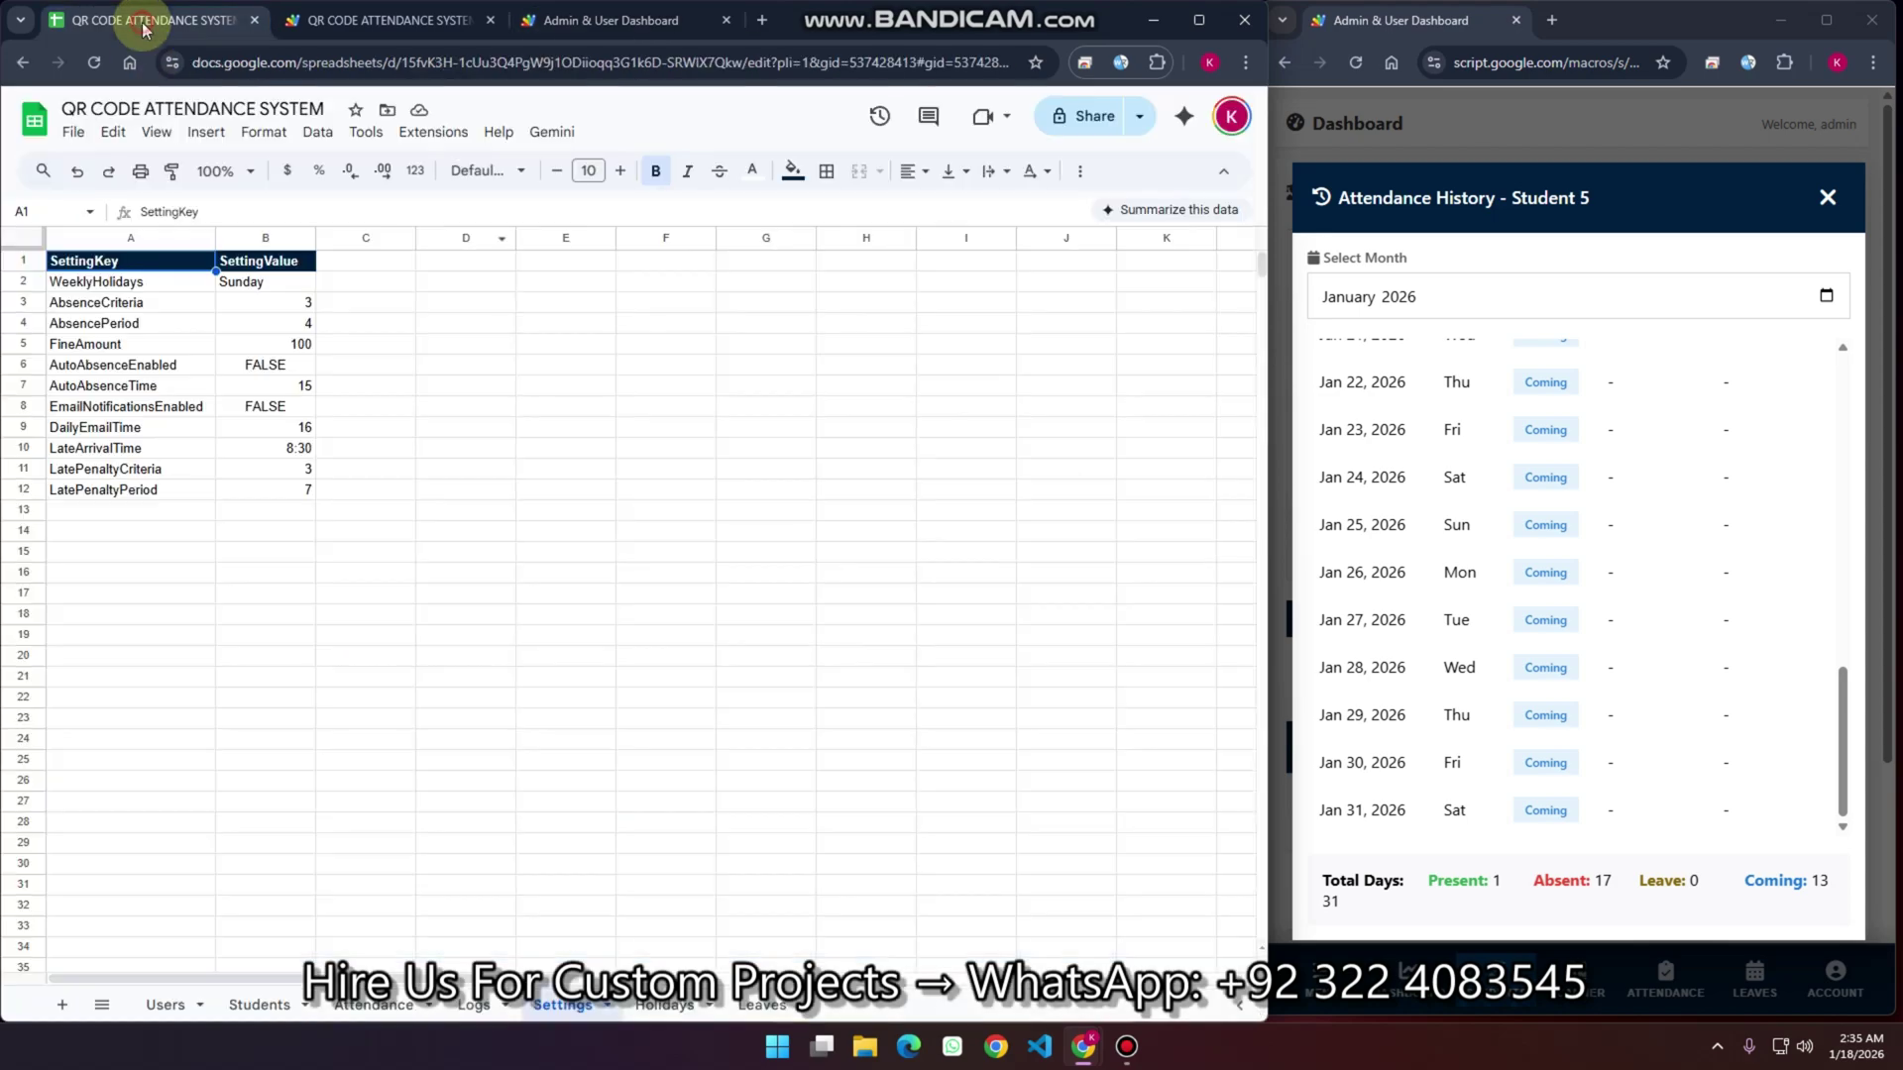
{"action": "left_click", "coordinate": [675, 1005]}
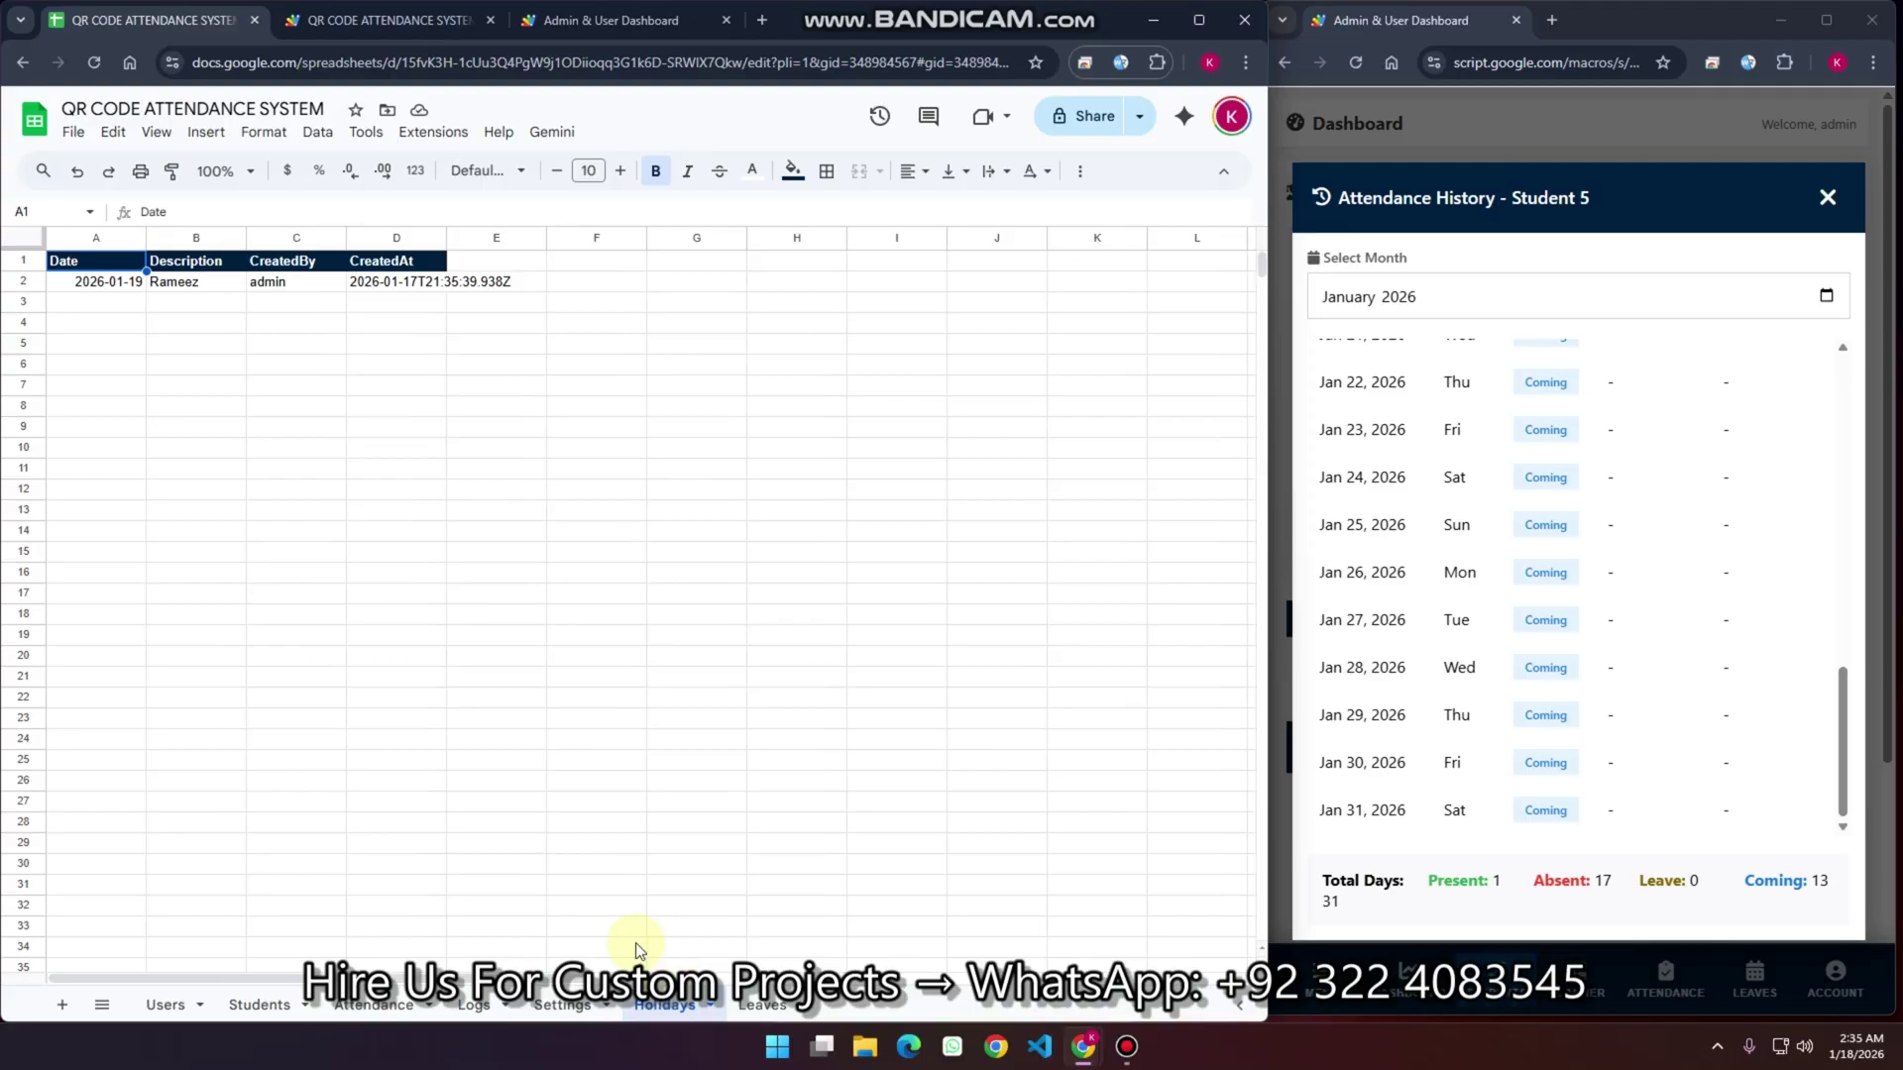
{"action": "left_click", "coordinate": [411, 289]}
{"action": "key", "text": "ctrl+c"}
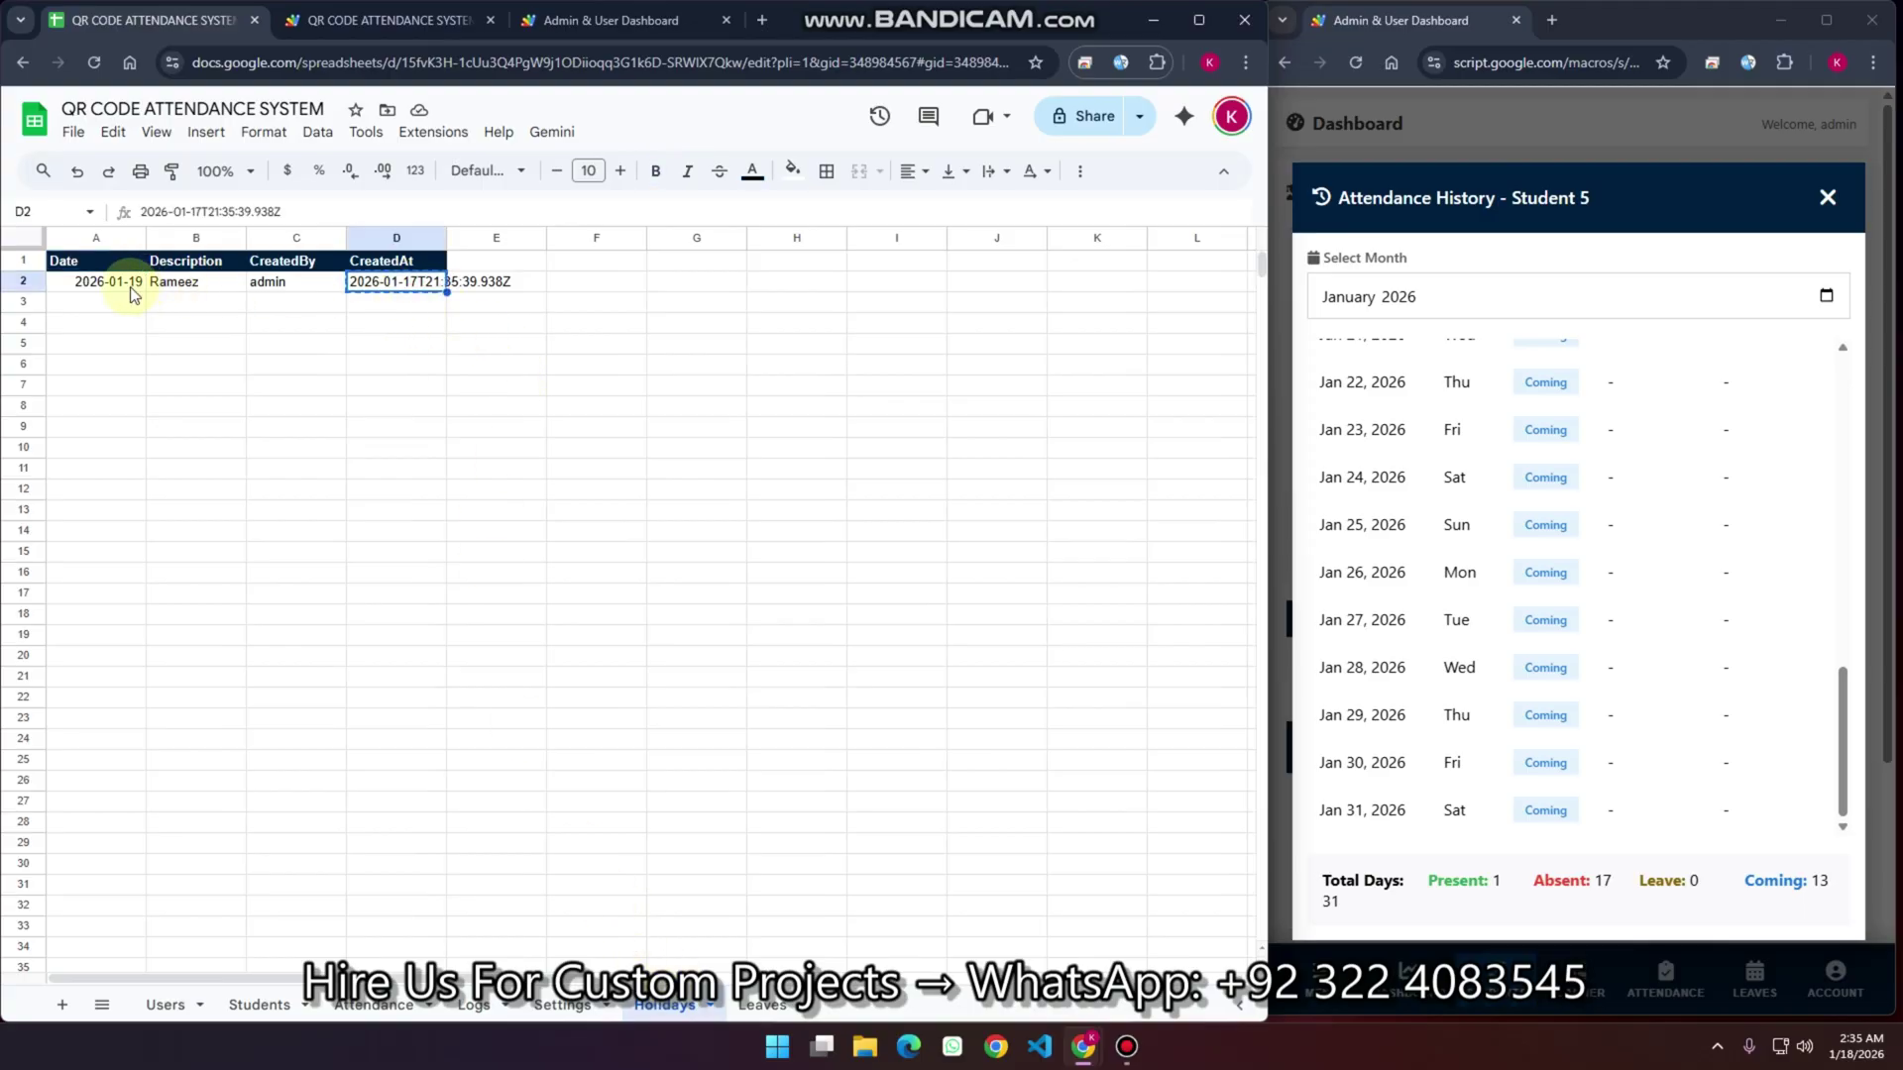
{"action": "left_click", "coordinate": [127, 286]}
{"action": "key", "text": "ctrl+v"}
{"action": "left_click", "coordinate": [419, 500]}
{"action": "left_click", "coordinate": [599, 20]}
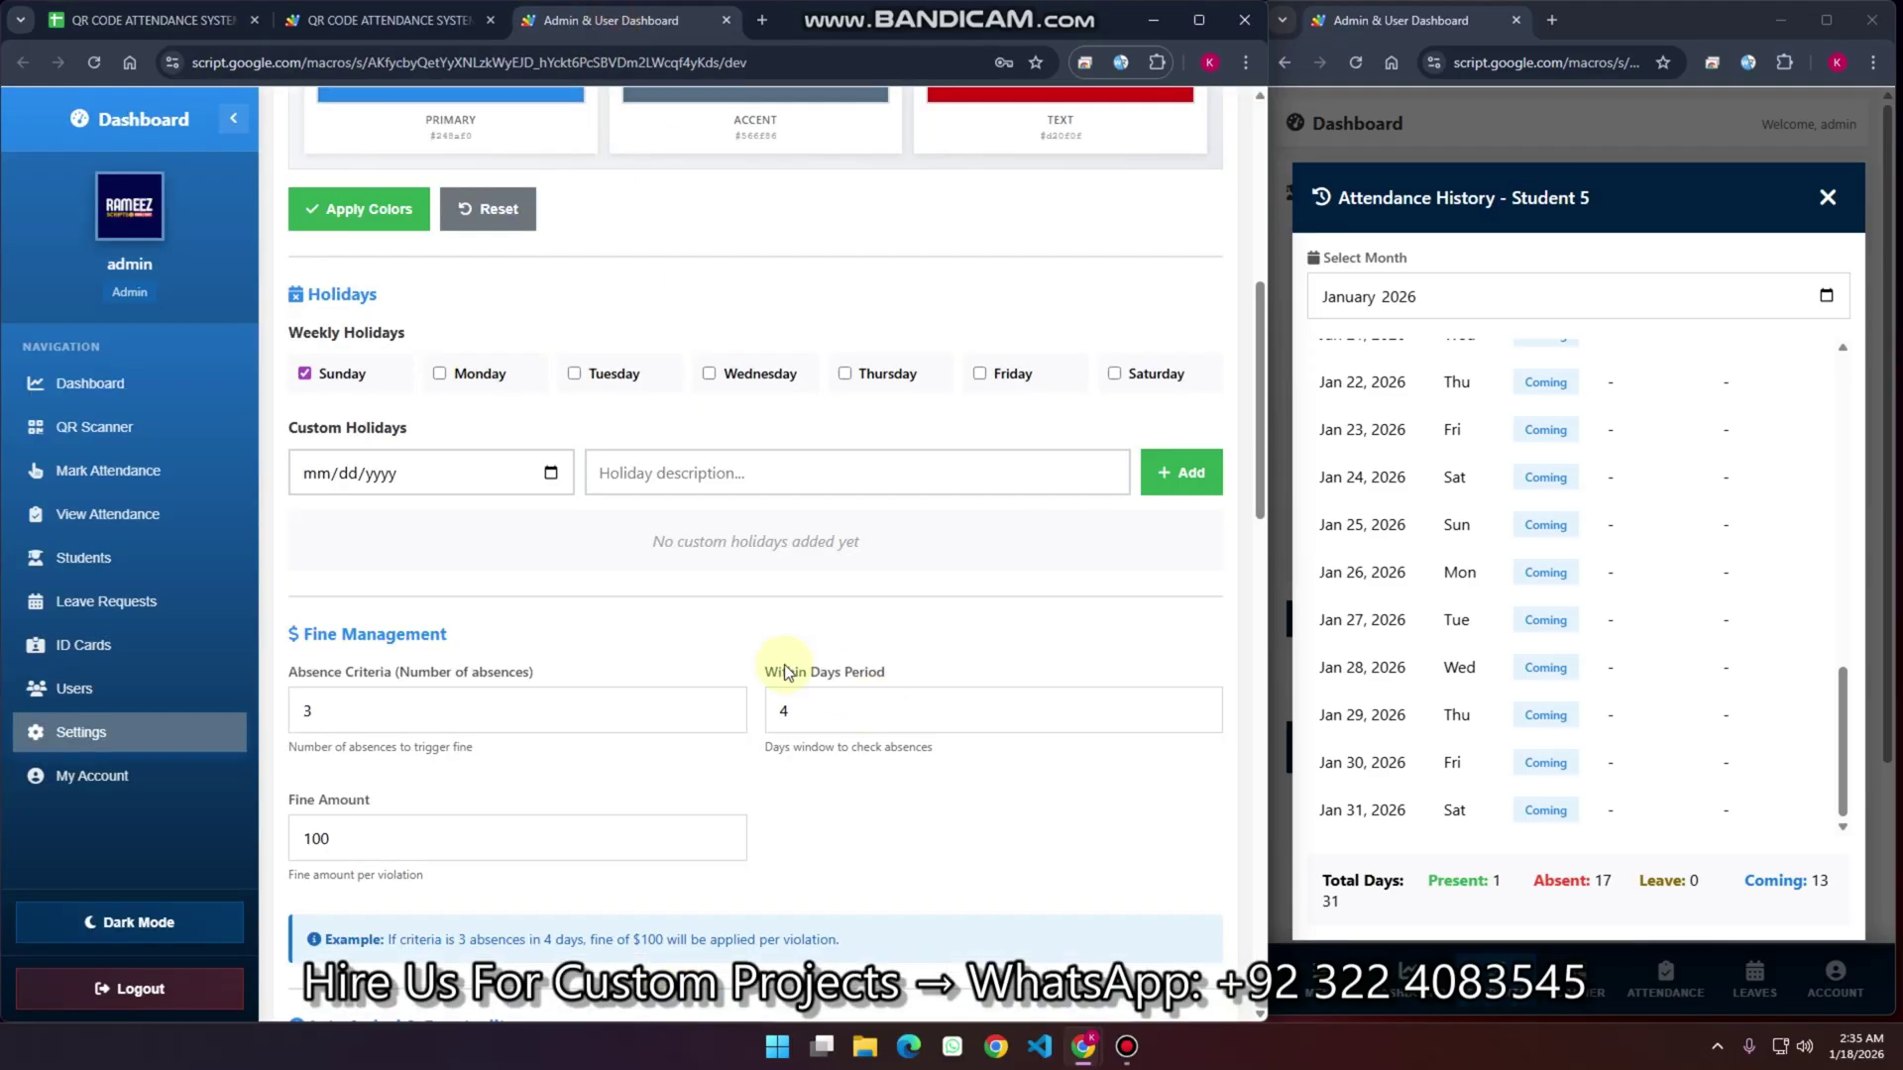
Change the Fine Management fine amount from 100 to 90
{"action": "scroll", "coordinate": [777, 671], "scroll_direction": "down", "scroll_amount": 2}
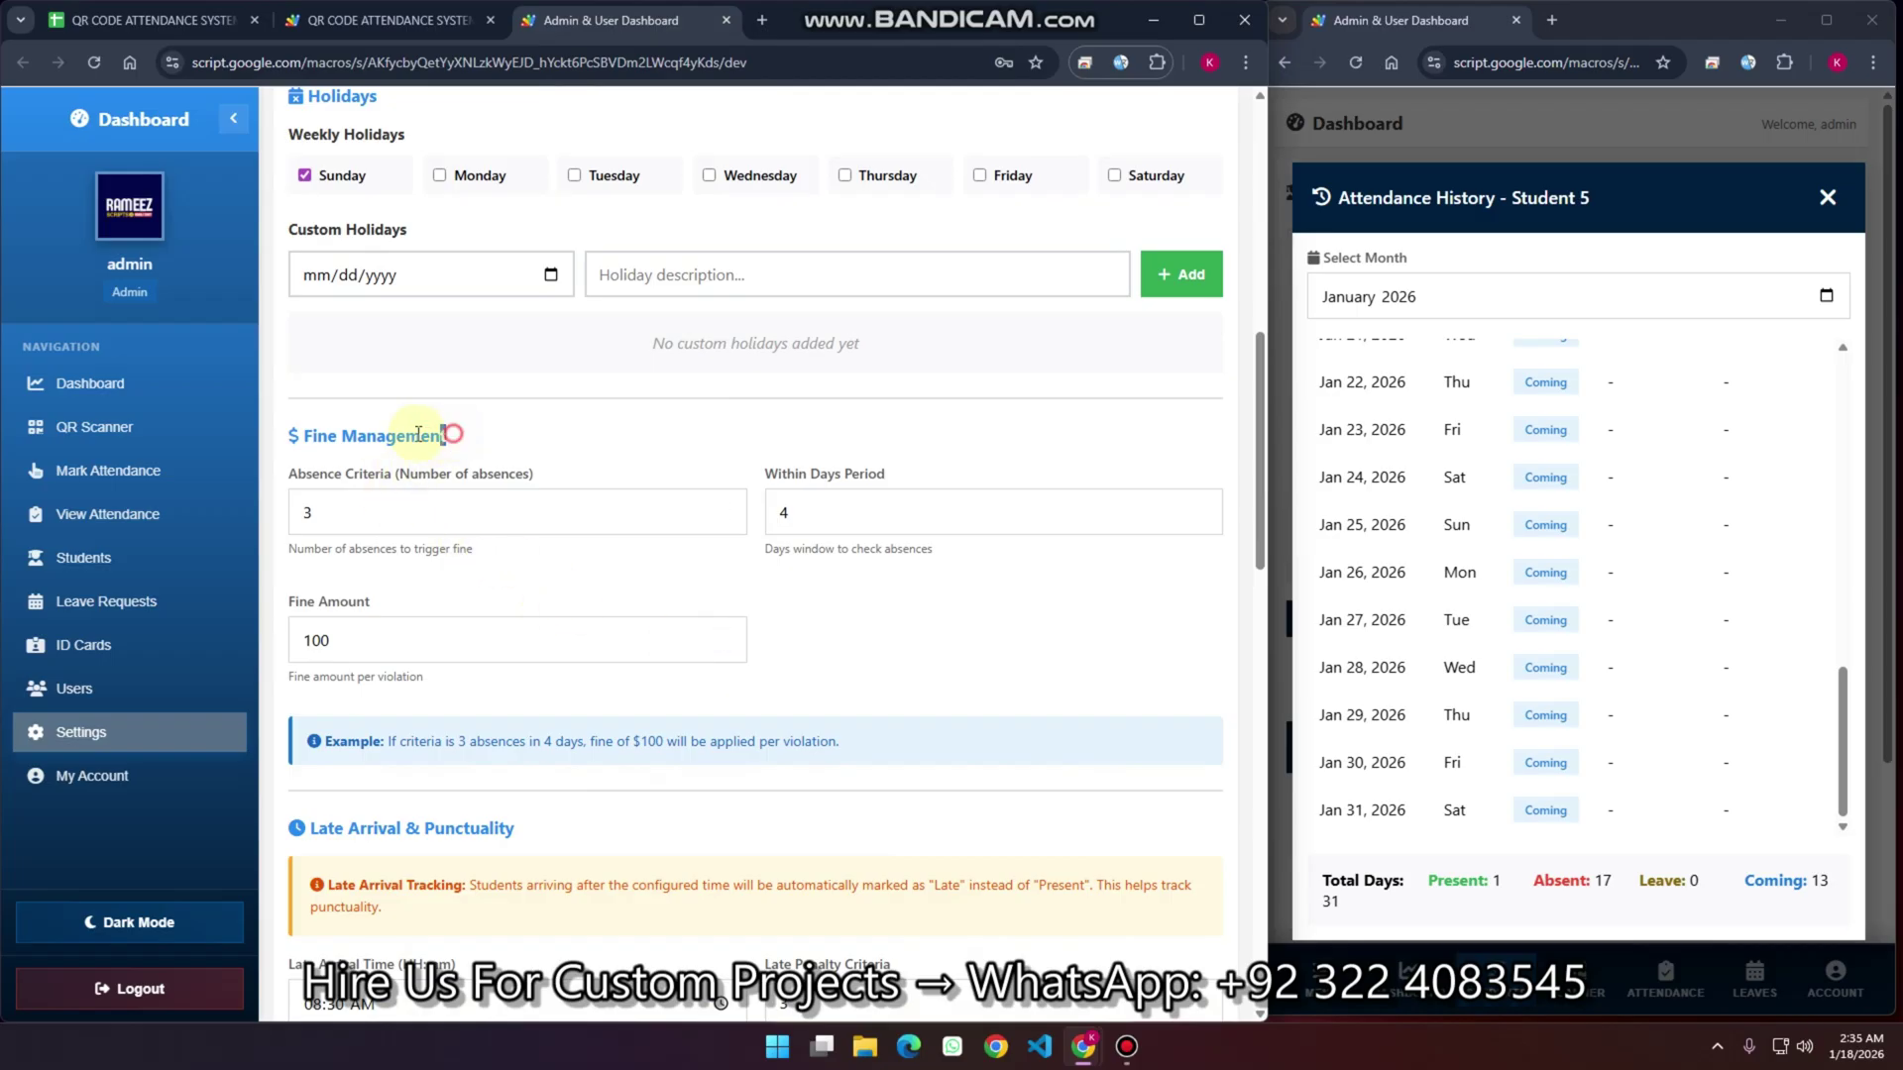
{"action": "left_click_drag", "start_coordinate": [448, 436], "coordinate": [303, 431]}
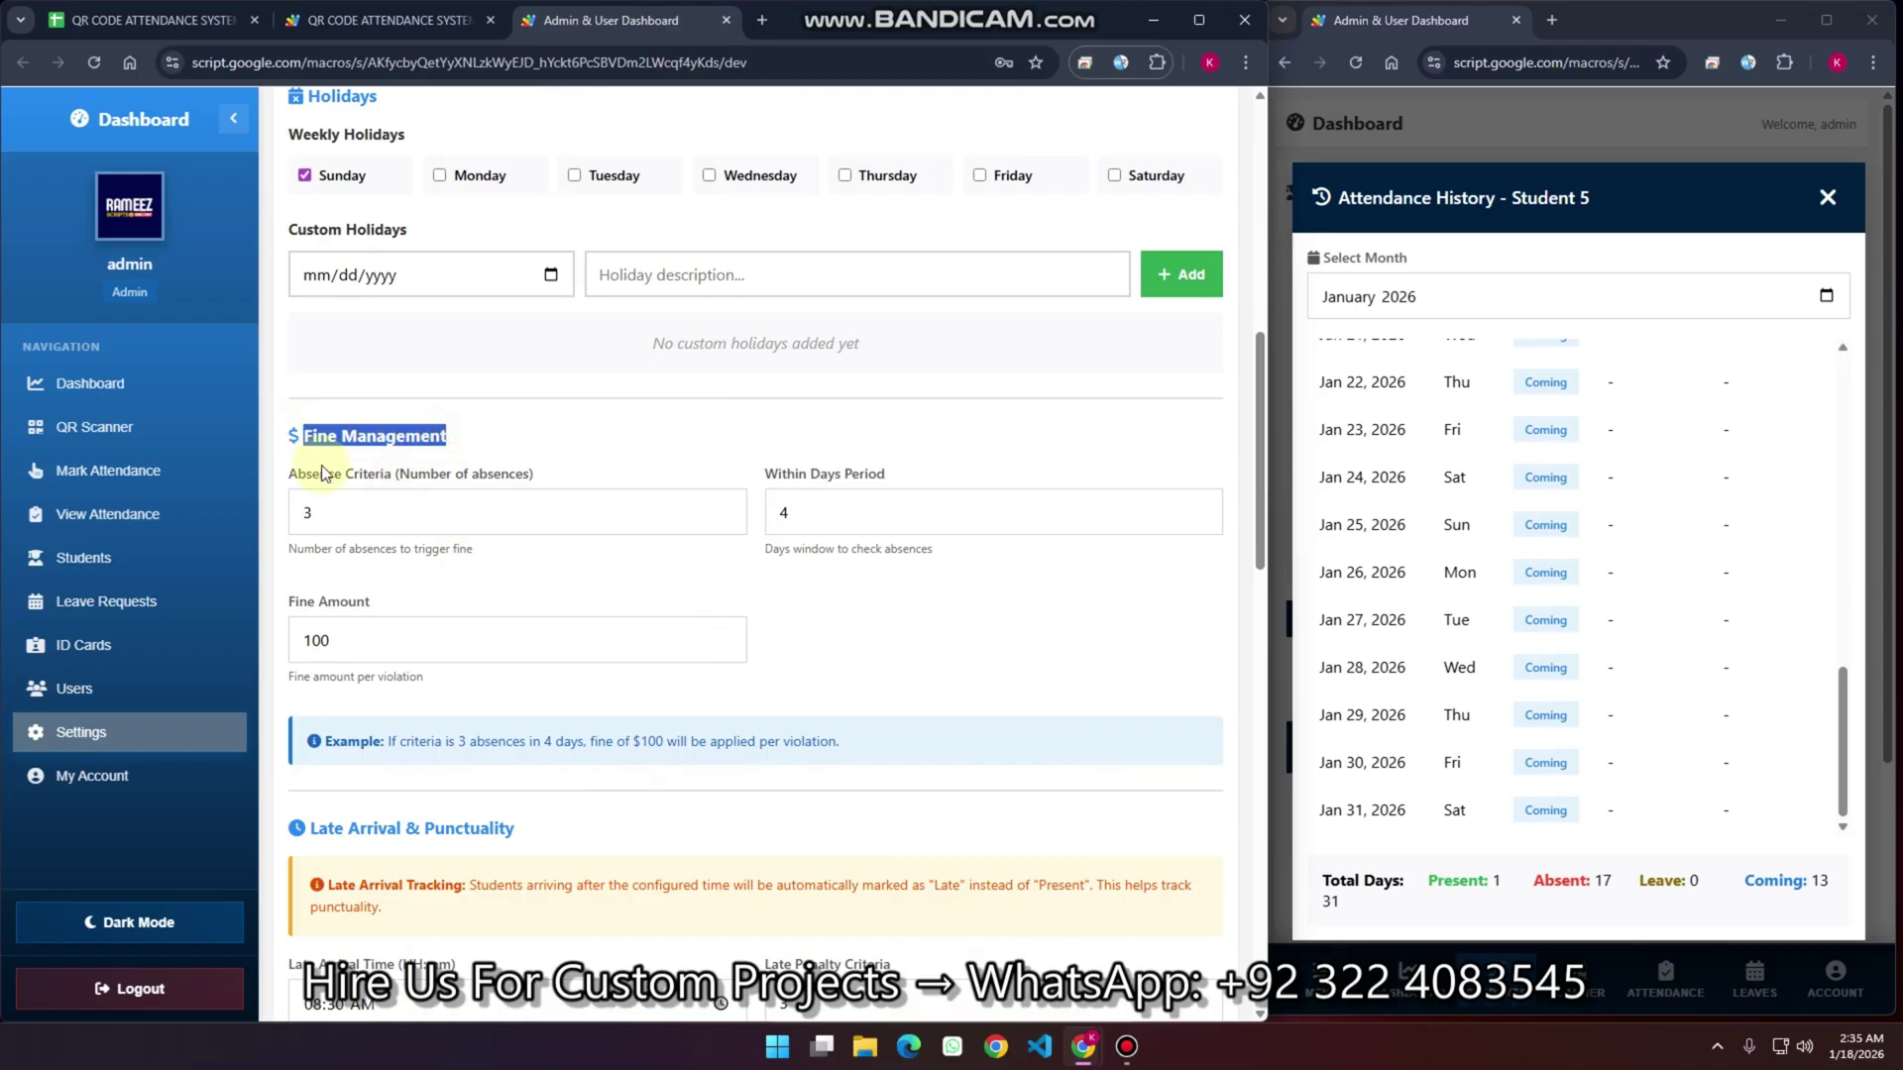
{"action": "left_click_drag", "start_coordinate": [319, 508], "coordinate": [305, 511]}
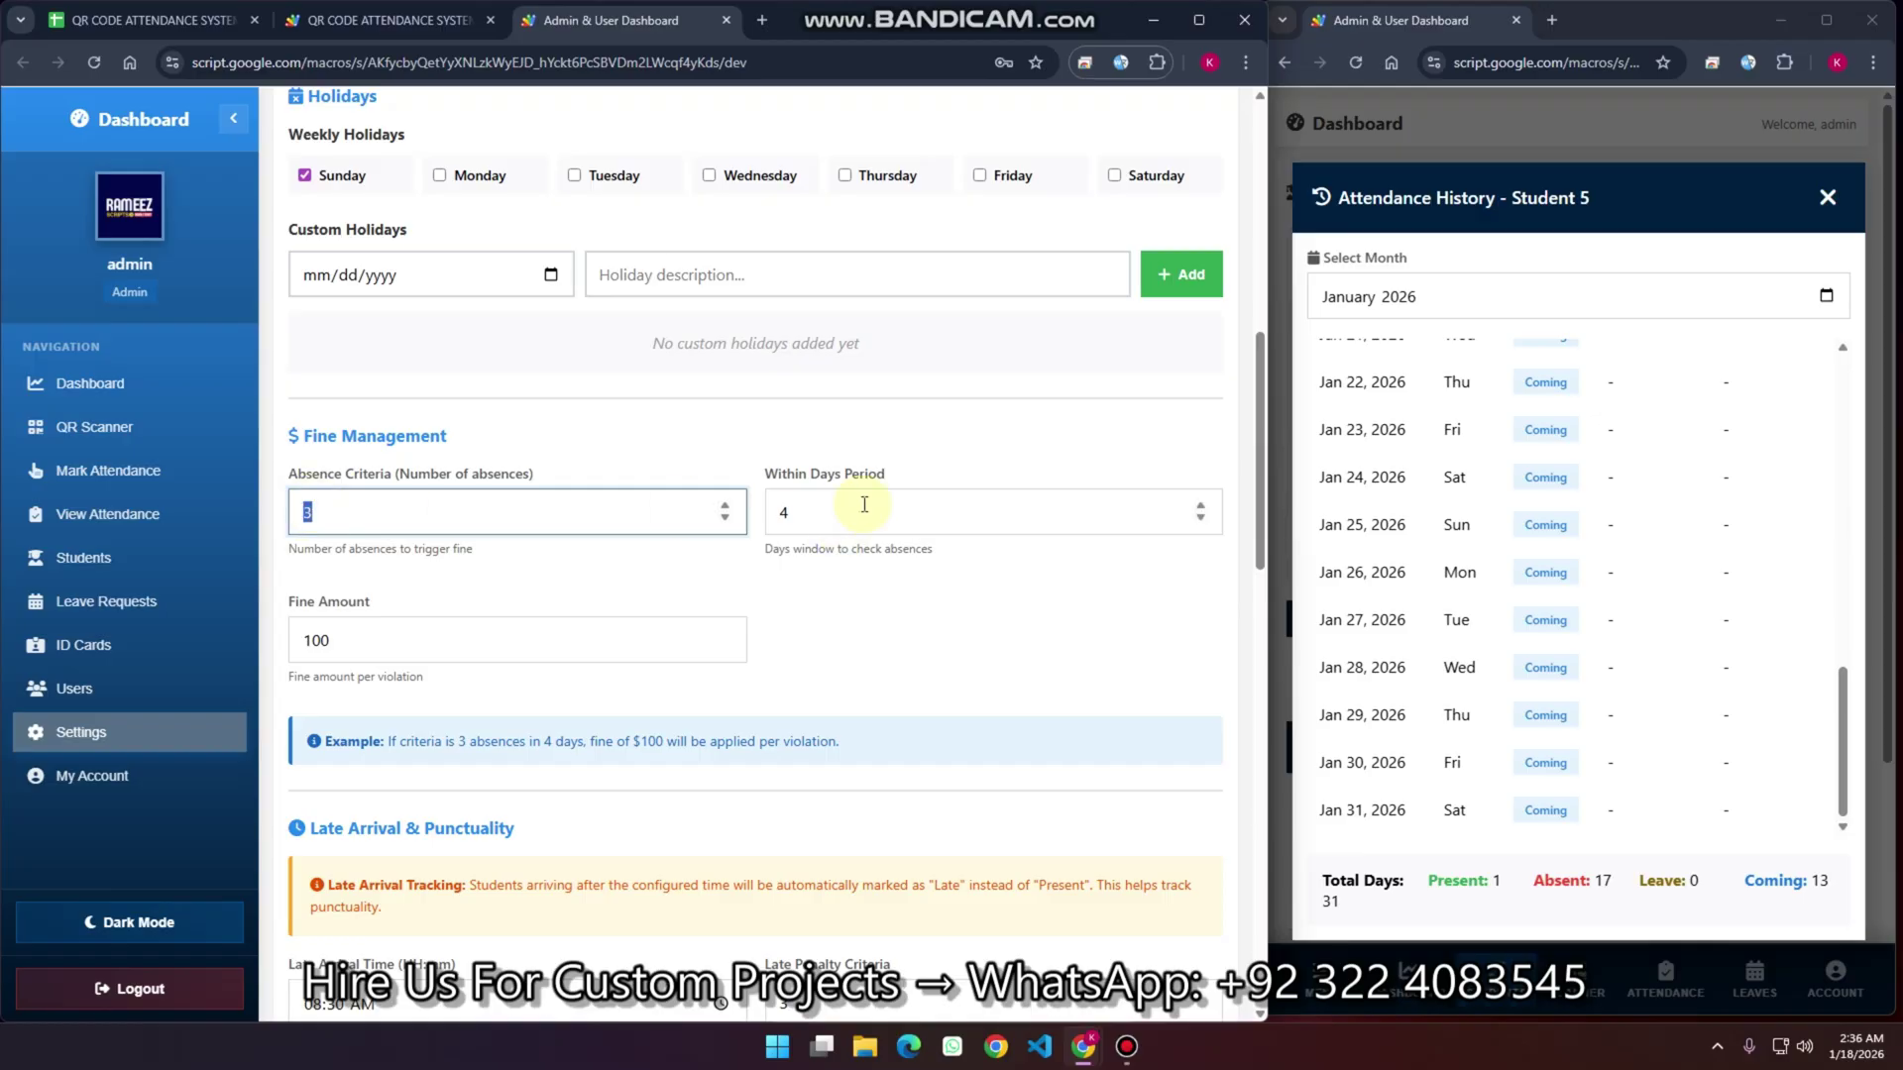
{"action": "left_click_drag", "start_coordinate": [383, 650], "coordinate": [304, 650]}
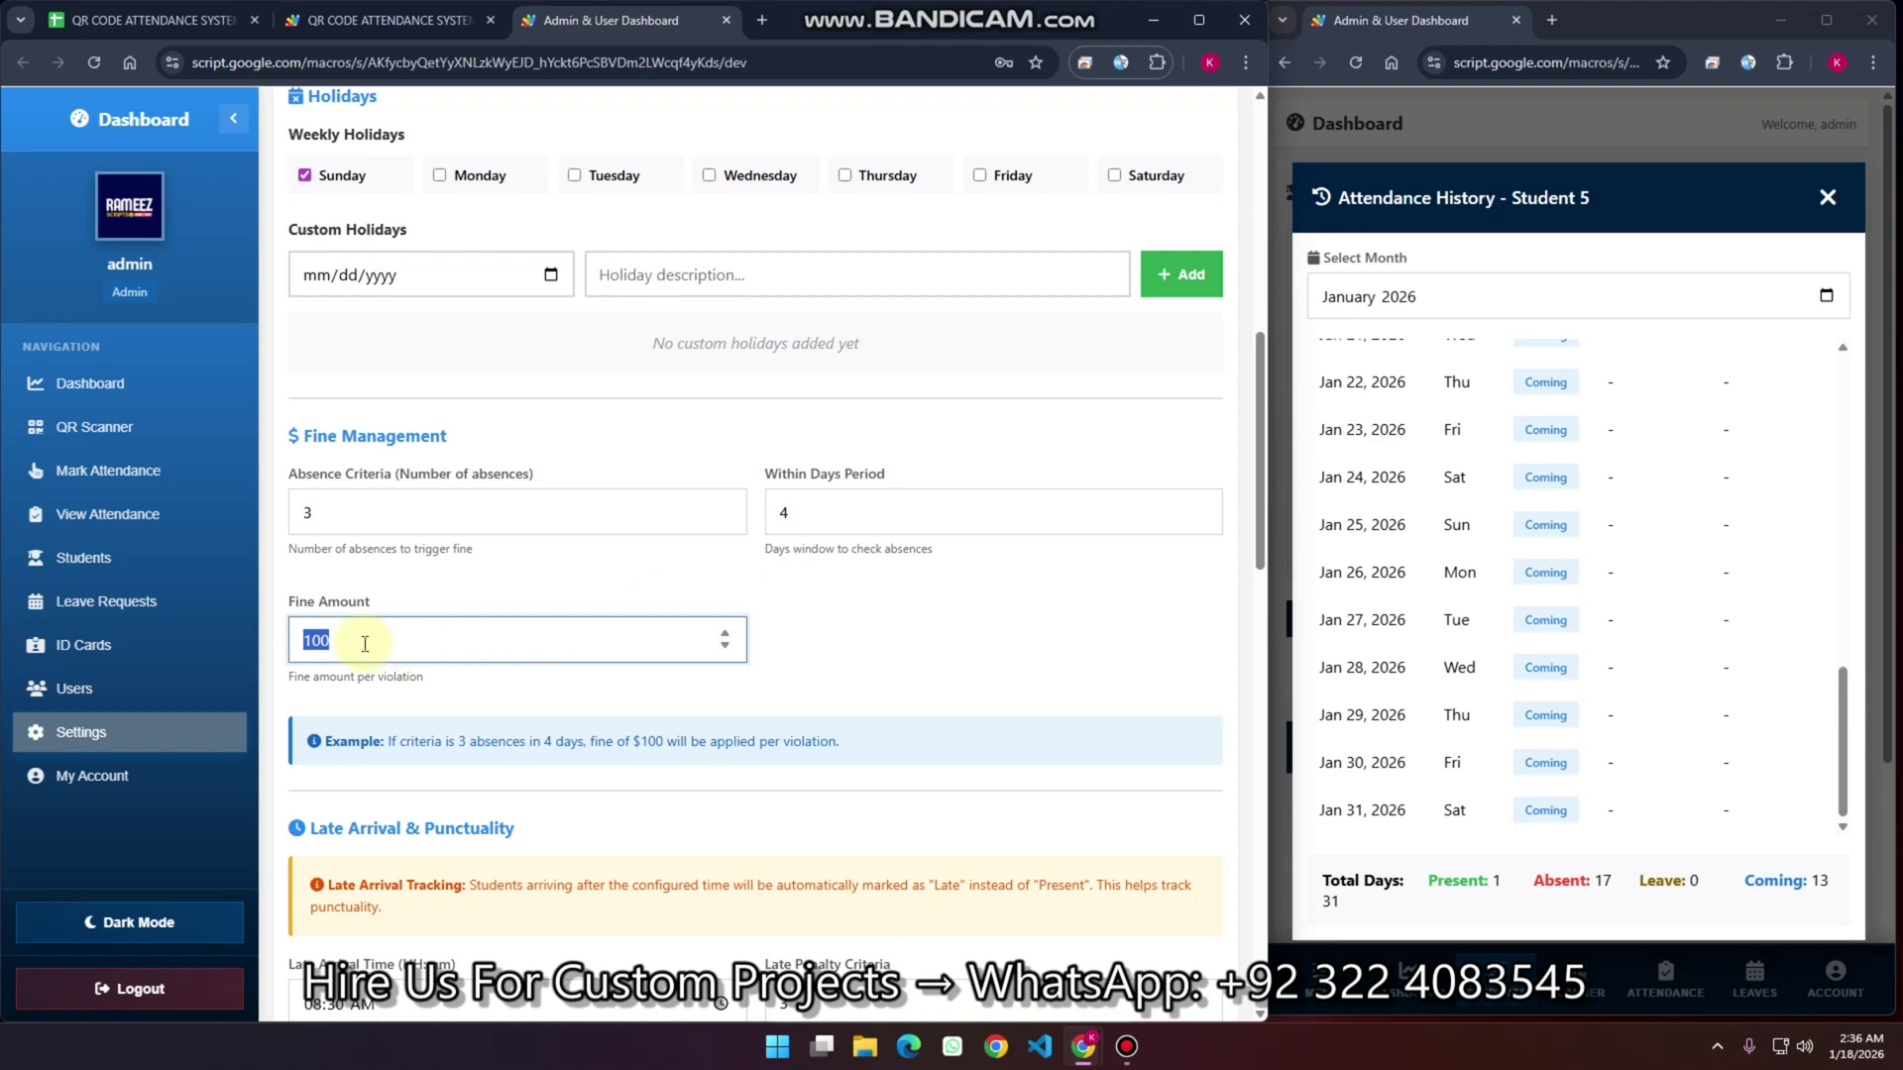
{"action": "type", "text": "90"}
{"action": "scroll", "coordinate": [458, 599], "scroll_direction": "down", "scroll_amount": 2}
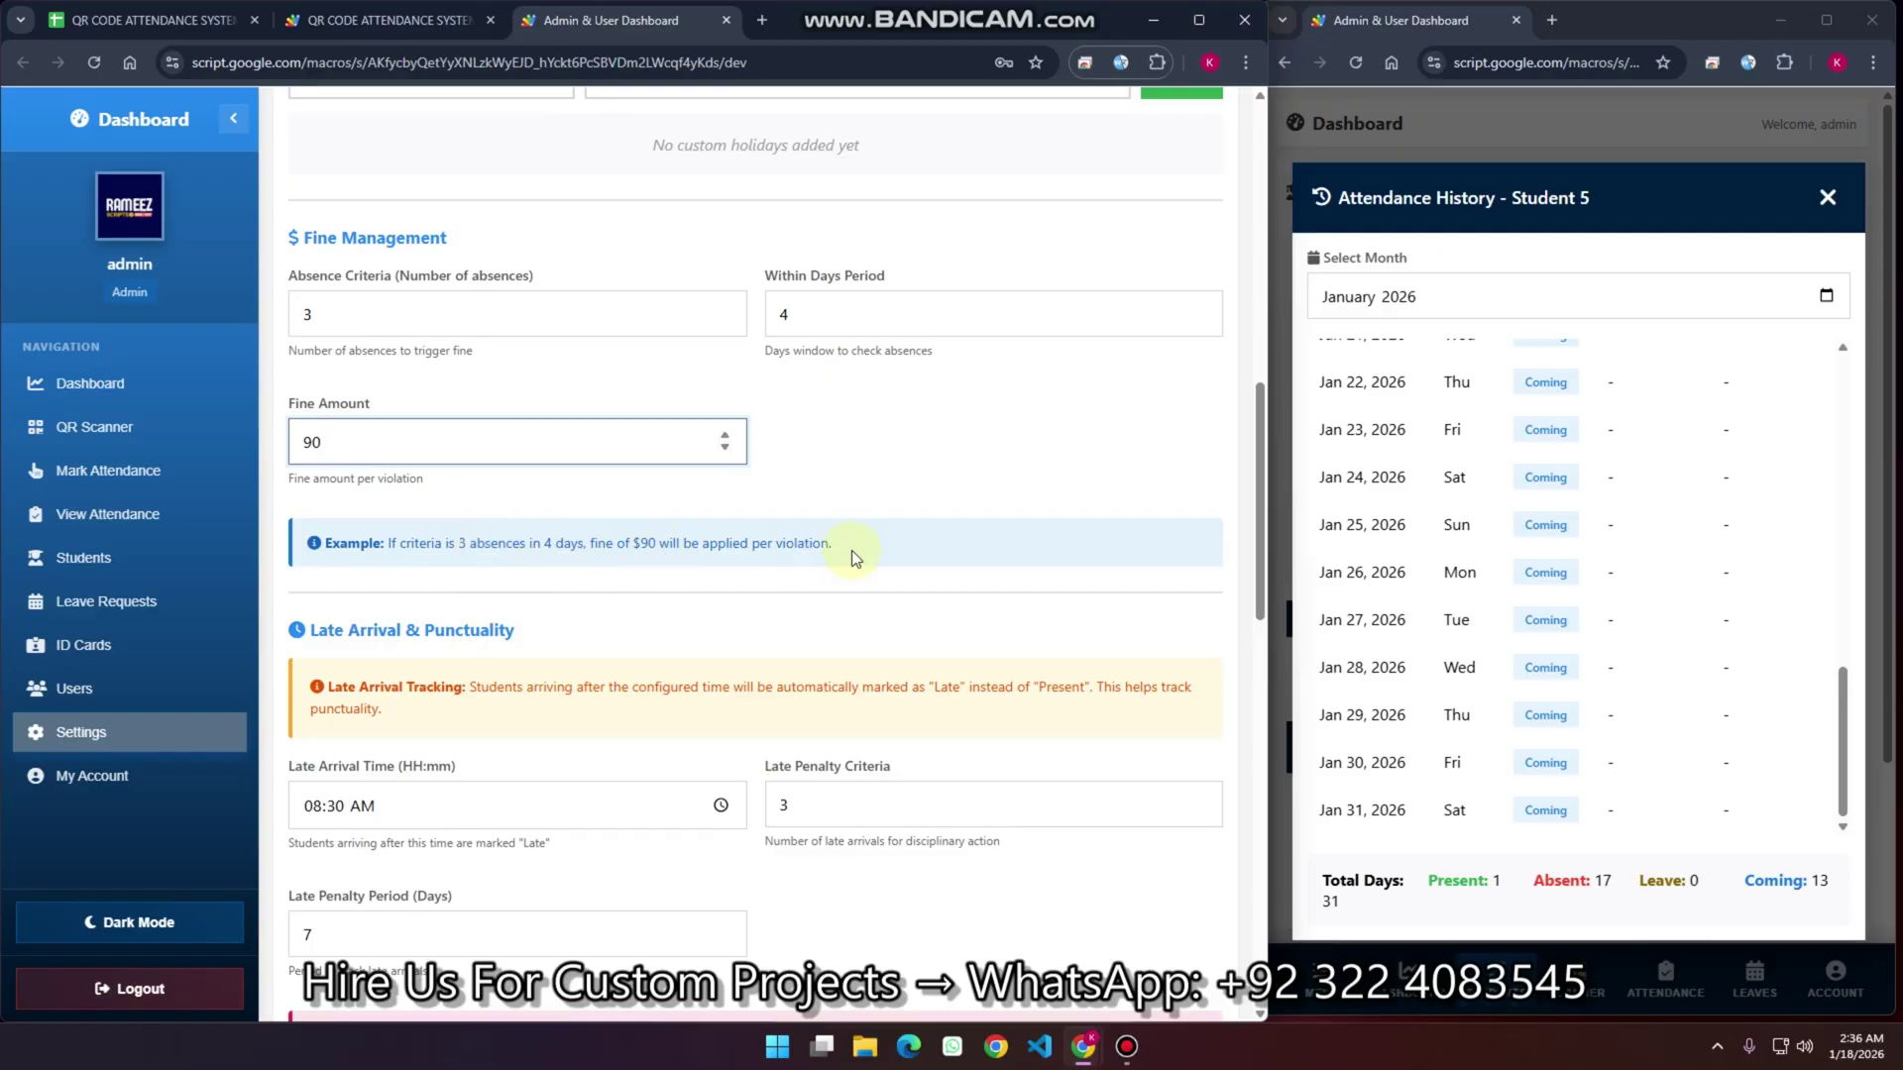
{"action": "scroll", "coordinate": [586, 651], "scroll_direction": "down", "scroll_amount": 2}
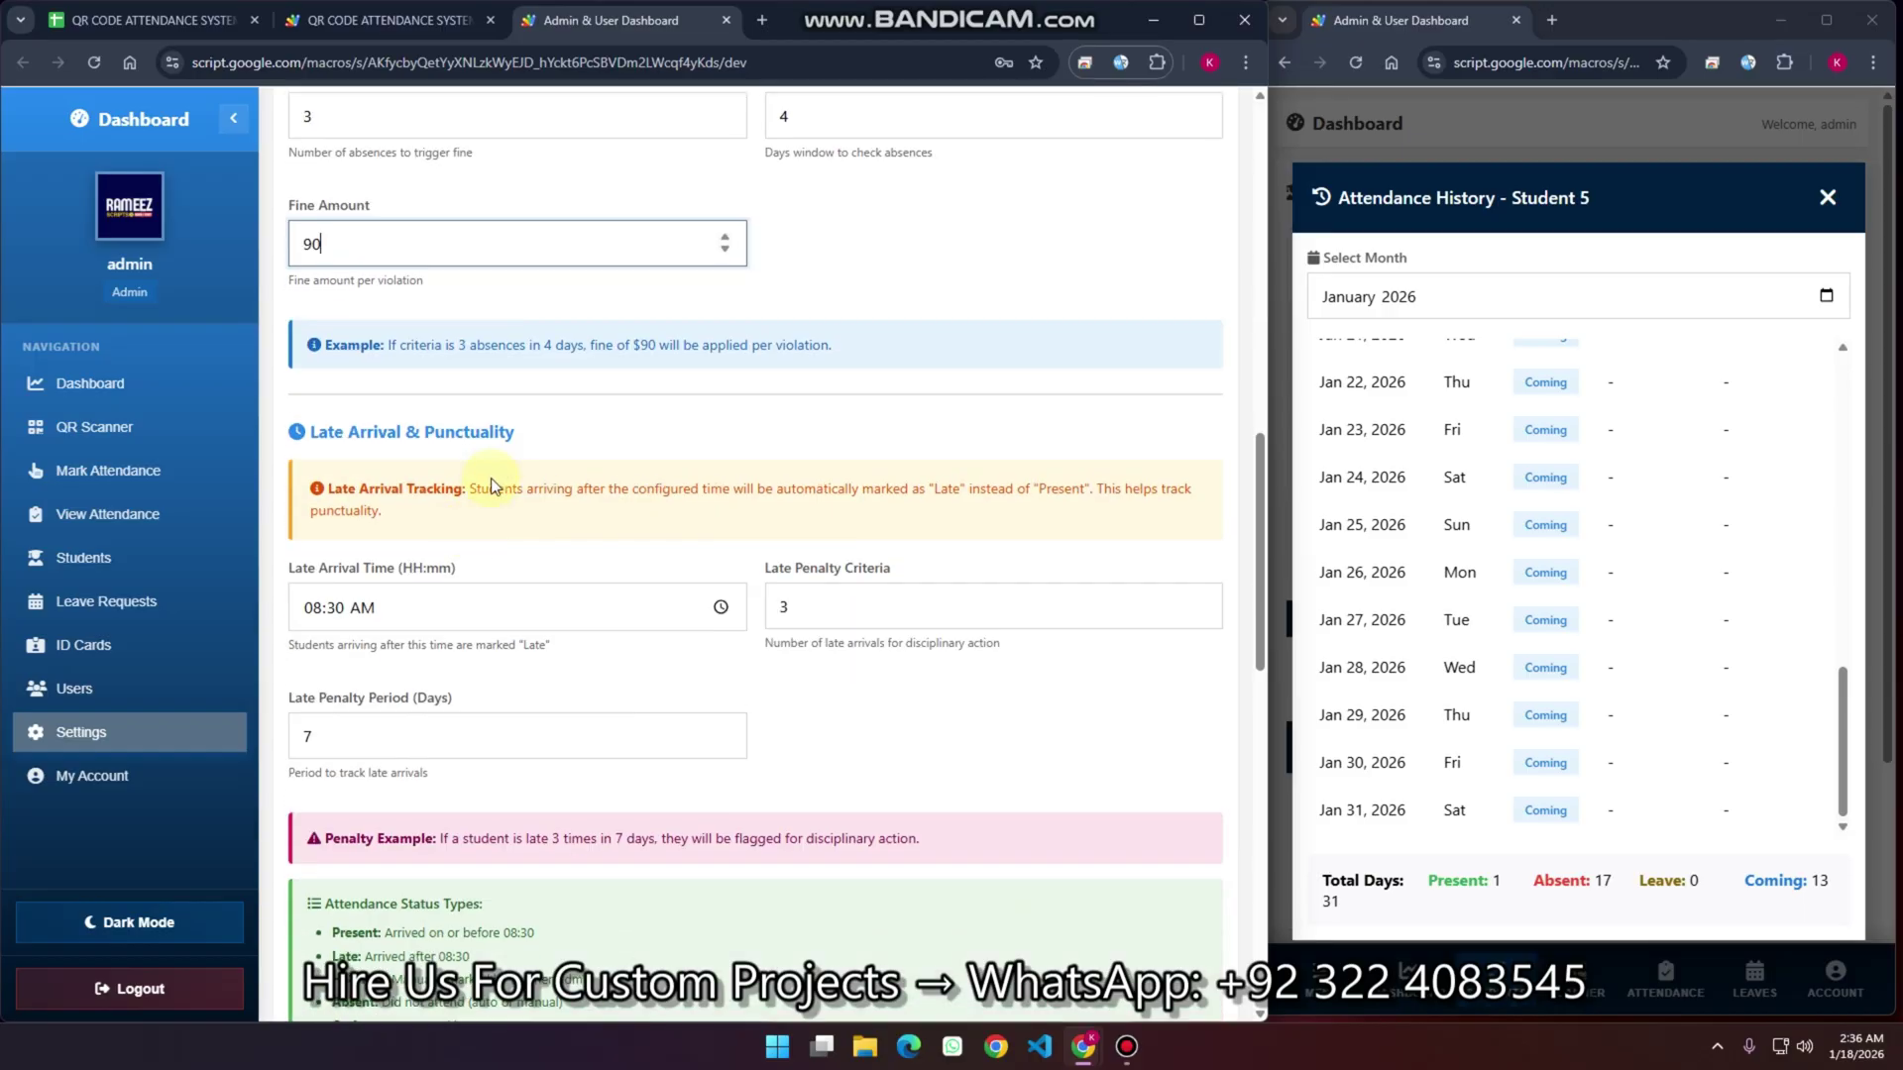
{"action": "scroll", "coordinate": [535, 505], "scroll_direction": "down", "scroll_amount": 1}
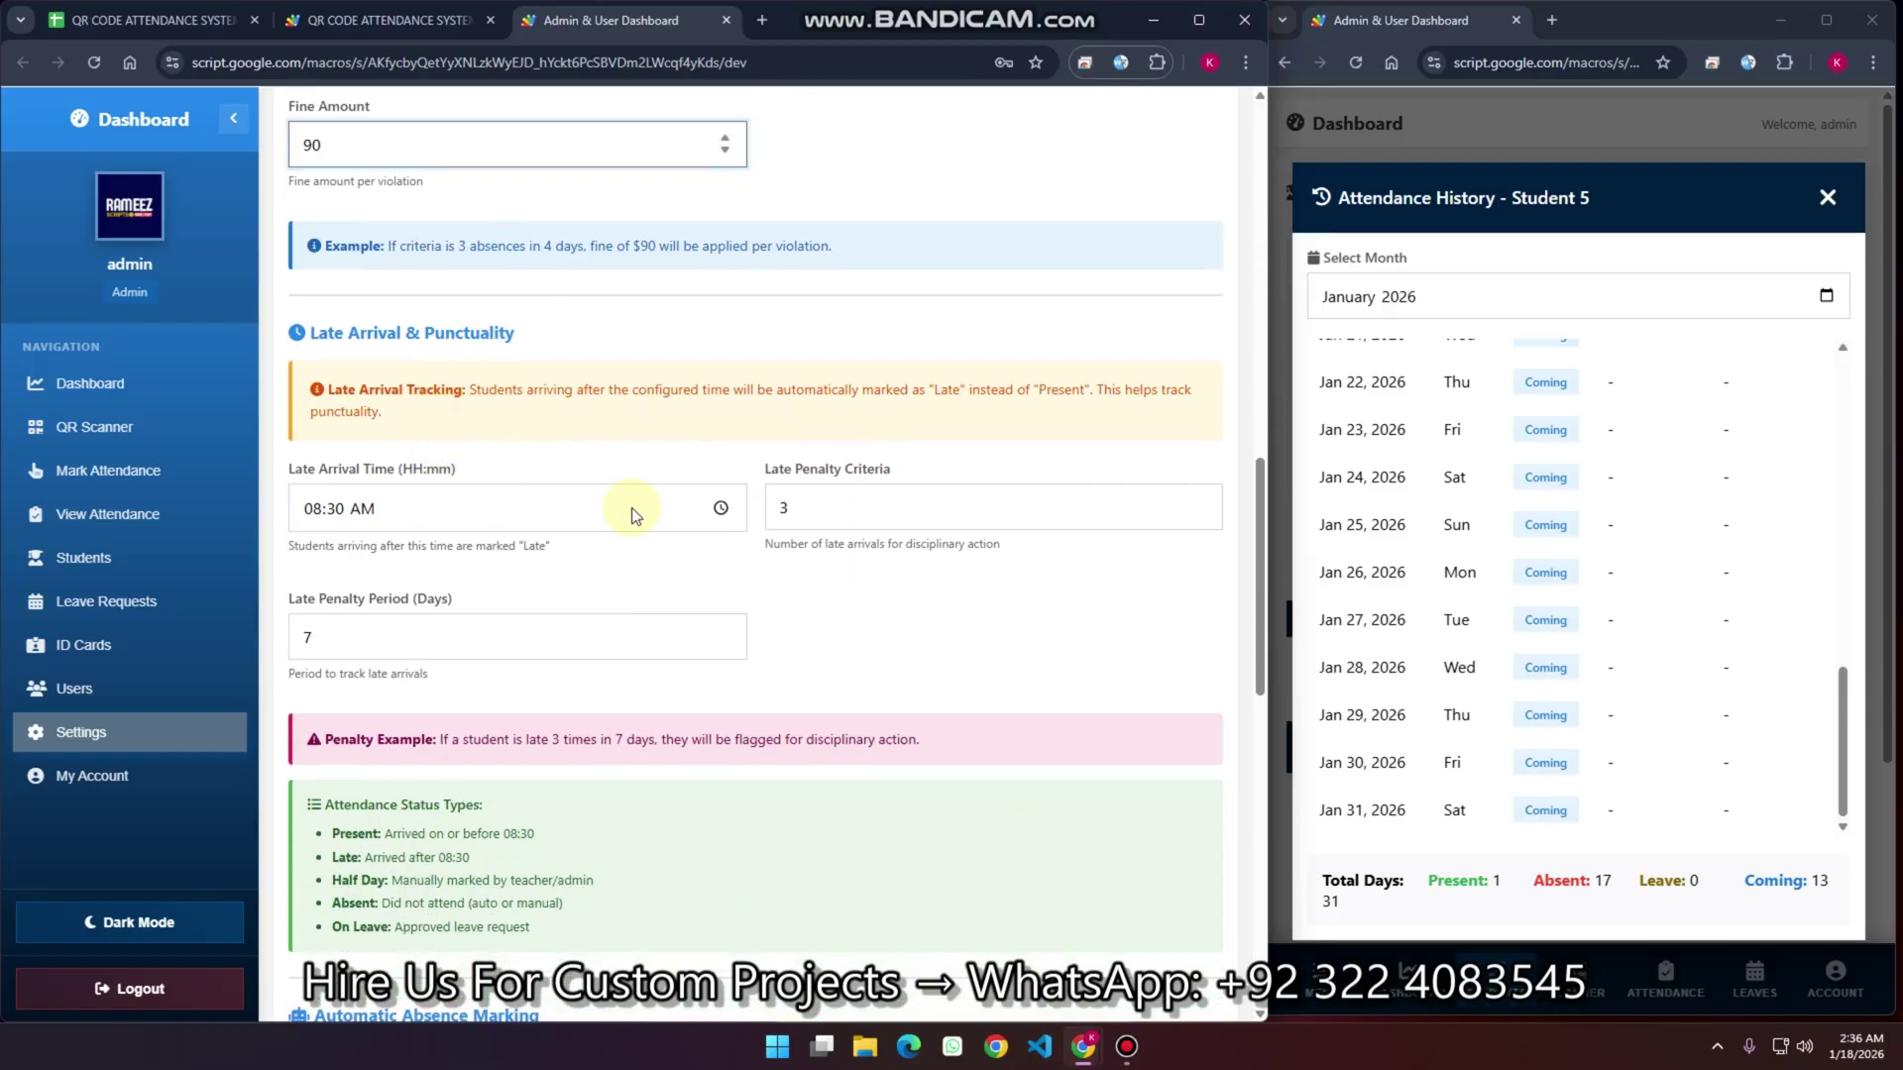
{"action": "left_click", "coordinate": [720, 508]}
{"action": "left_click", "coordinate": [730, 567]}
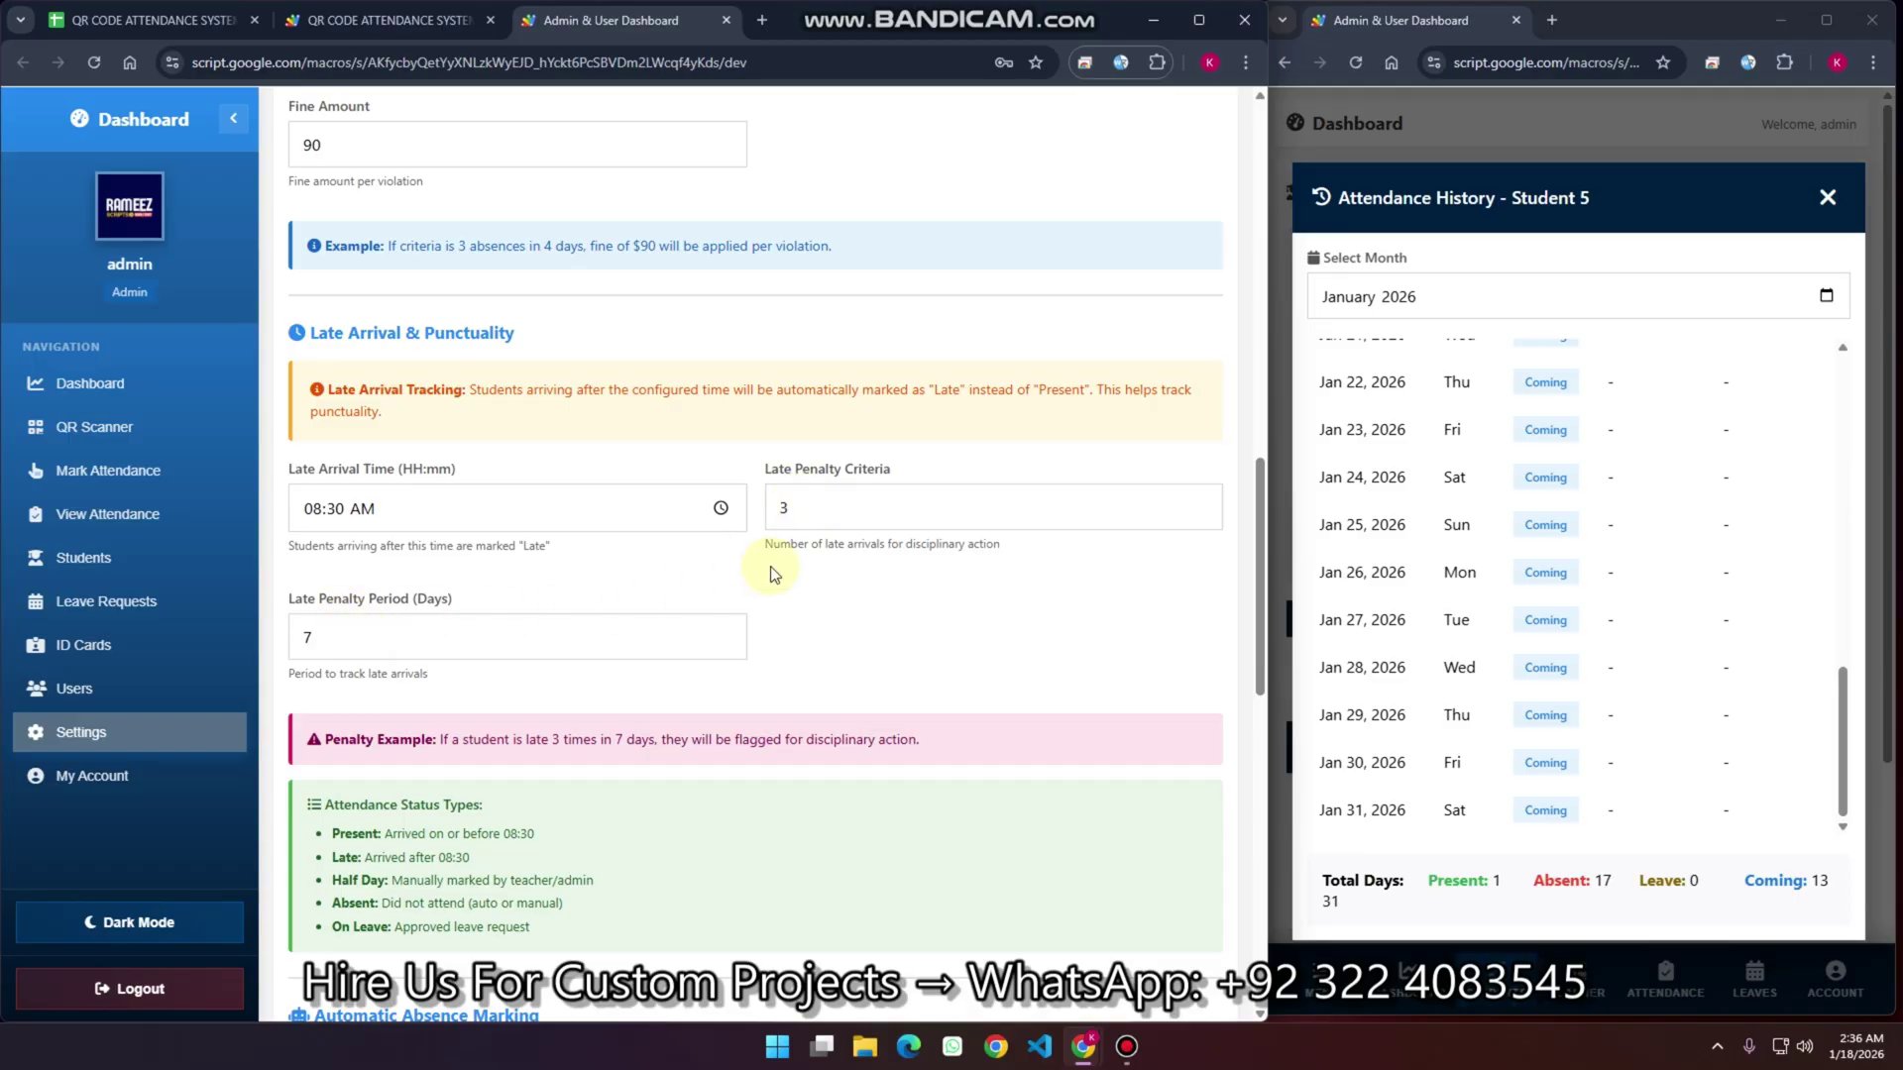
{"action": "scroll", "coordinate": [497, 733], "scroll_direction": "down", "scroll_amount": 3}
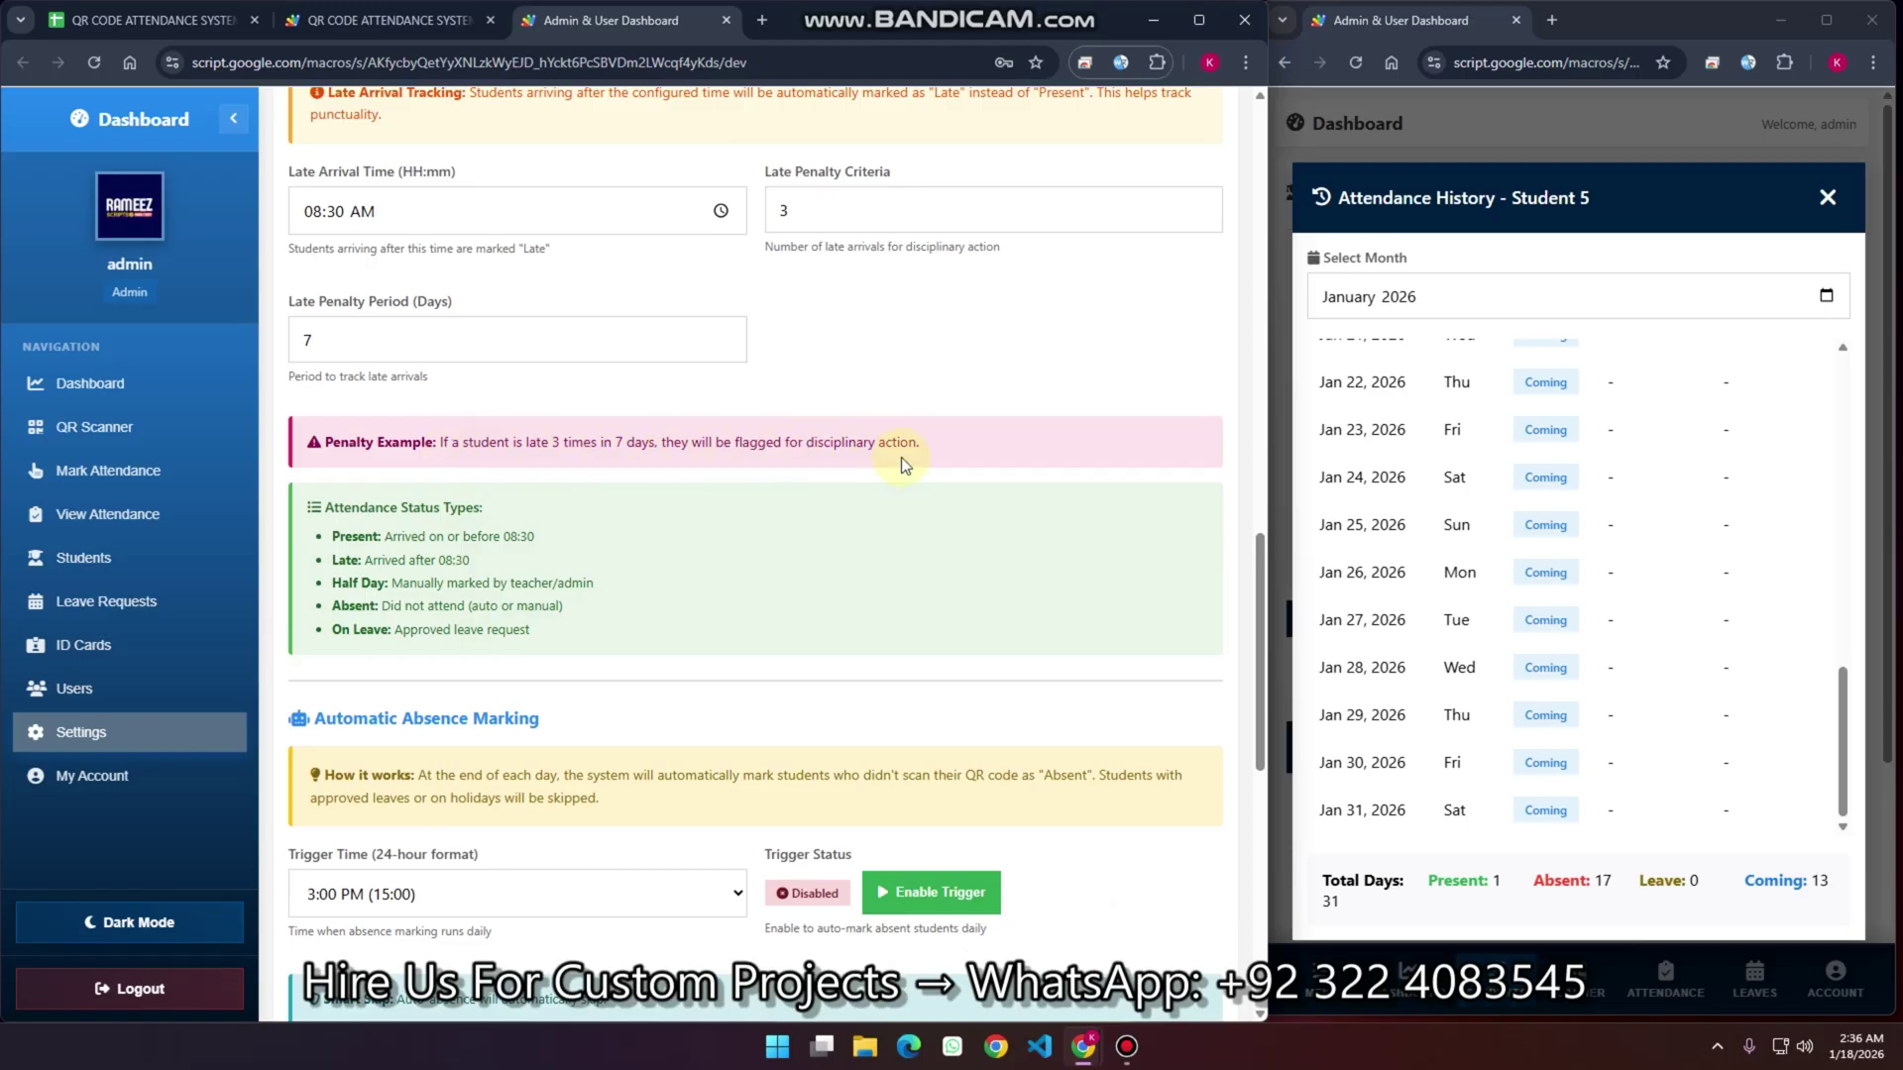
{"action": "scroll", "coordinate": [905, 449], "scroll_direction": "down", "scroll_amount": 3}
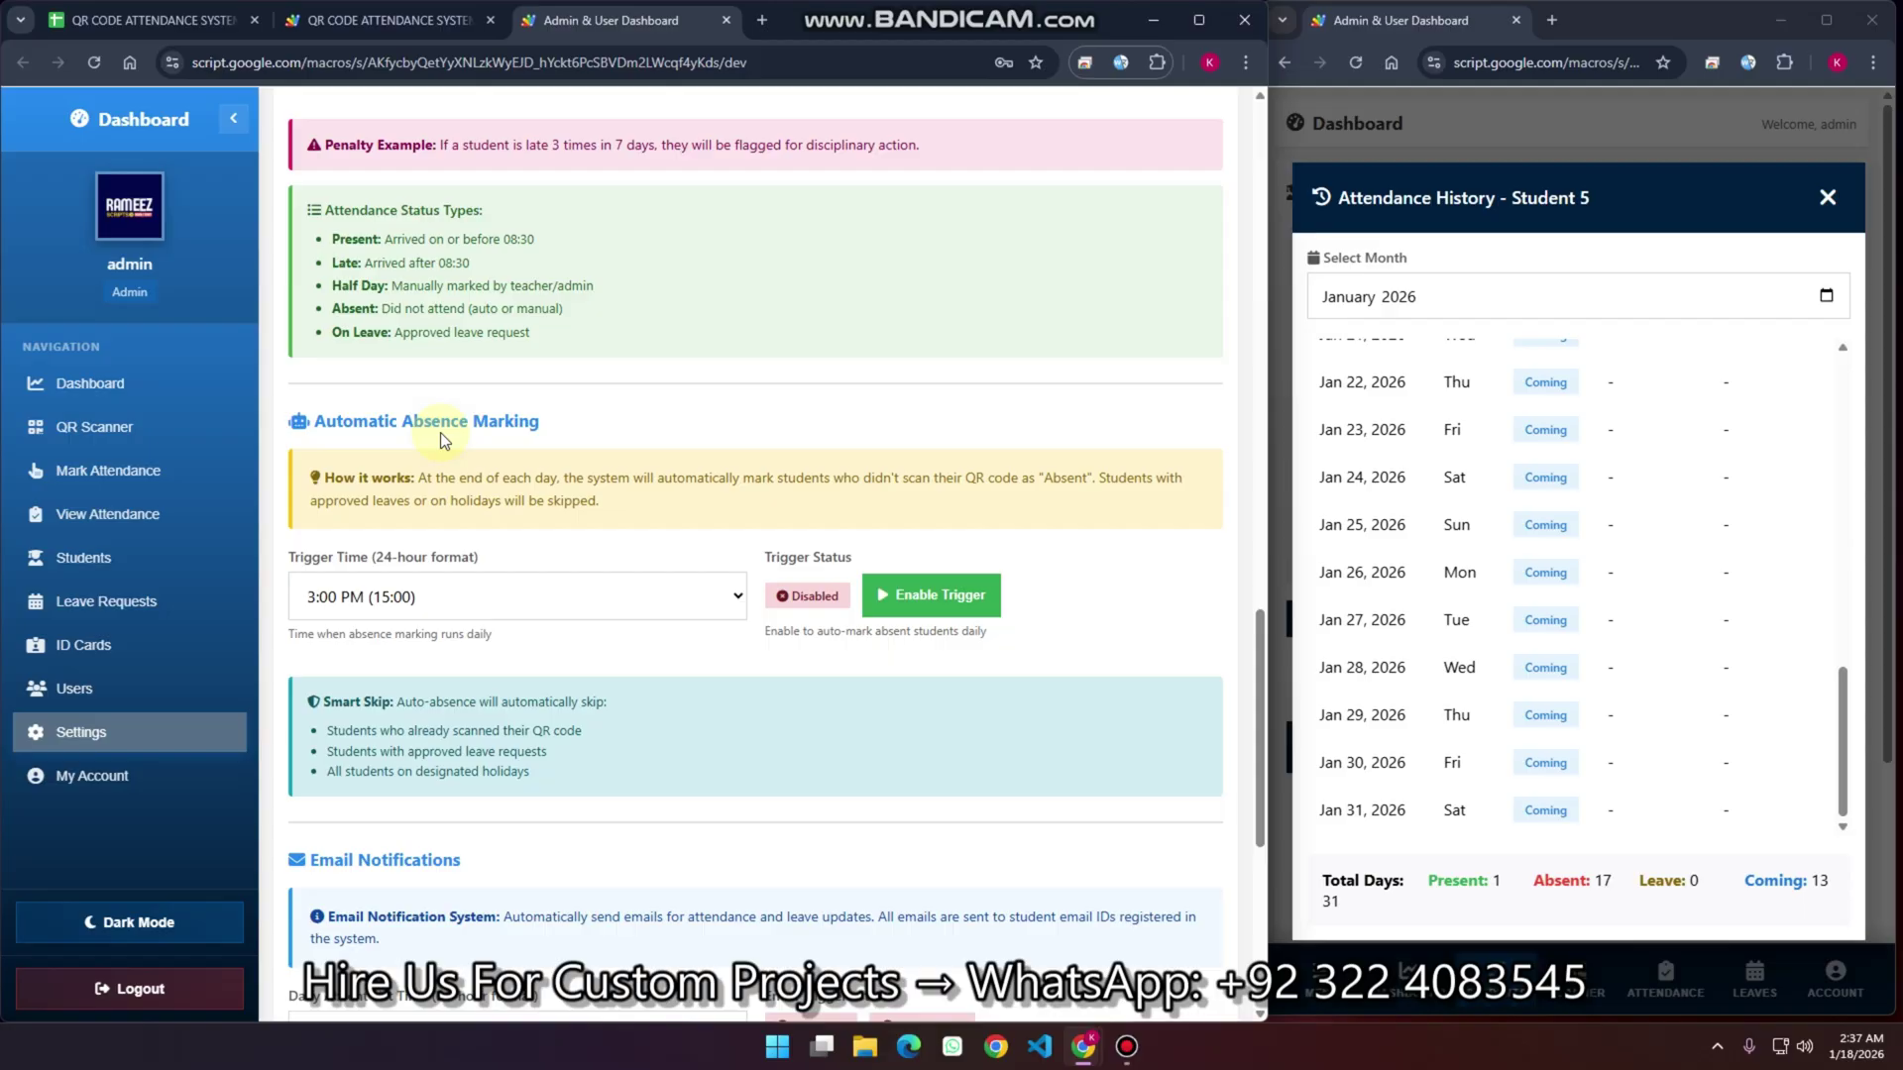
Enable the automatic absence marking trigger to run daily at 15:00
{"action": "left_click", "coordinate": [925, 595]}
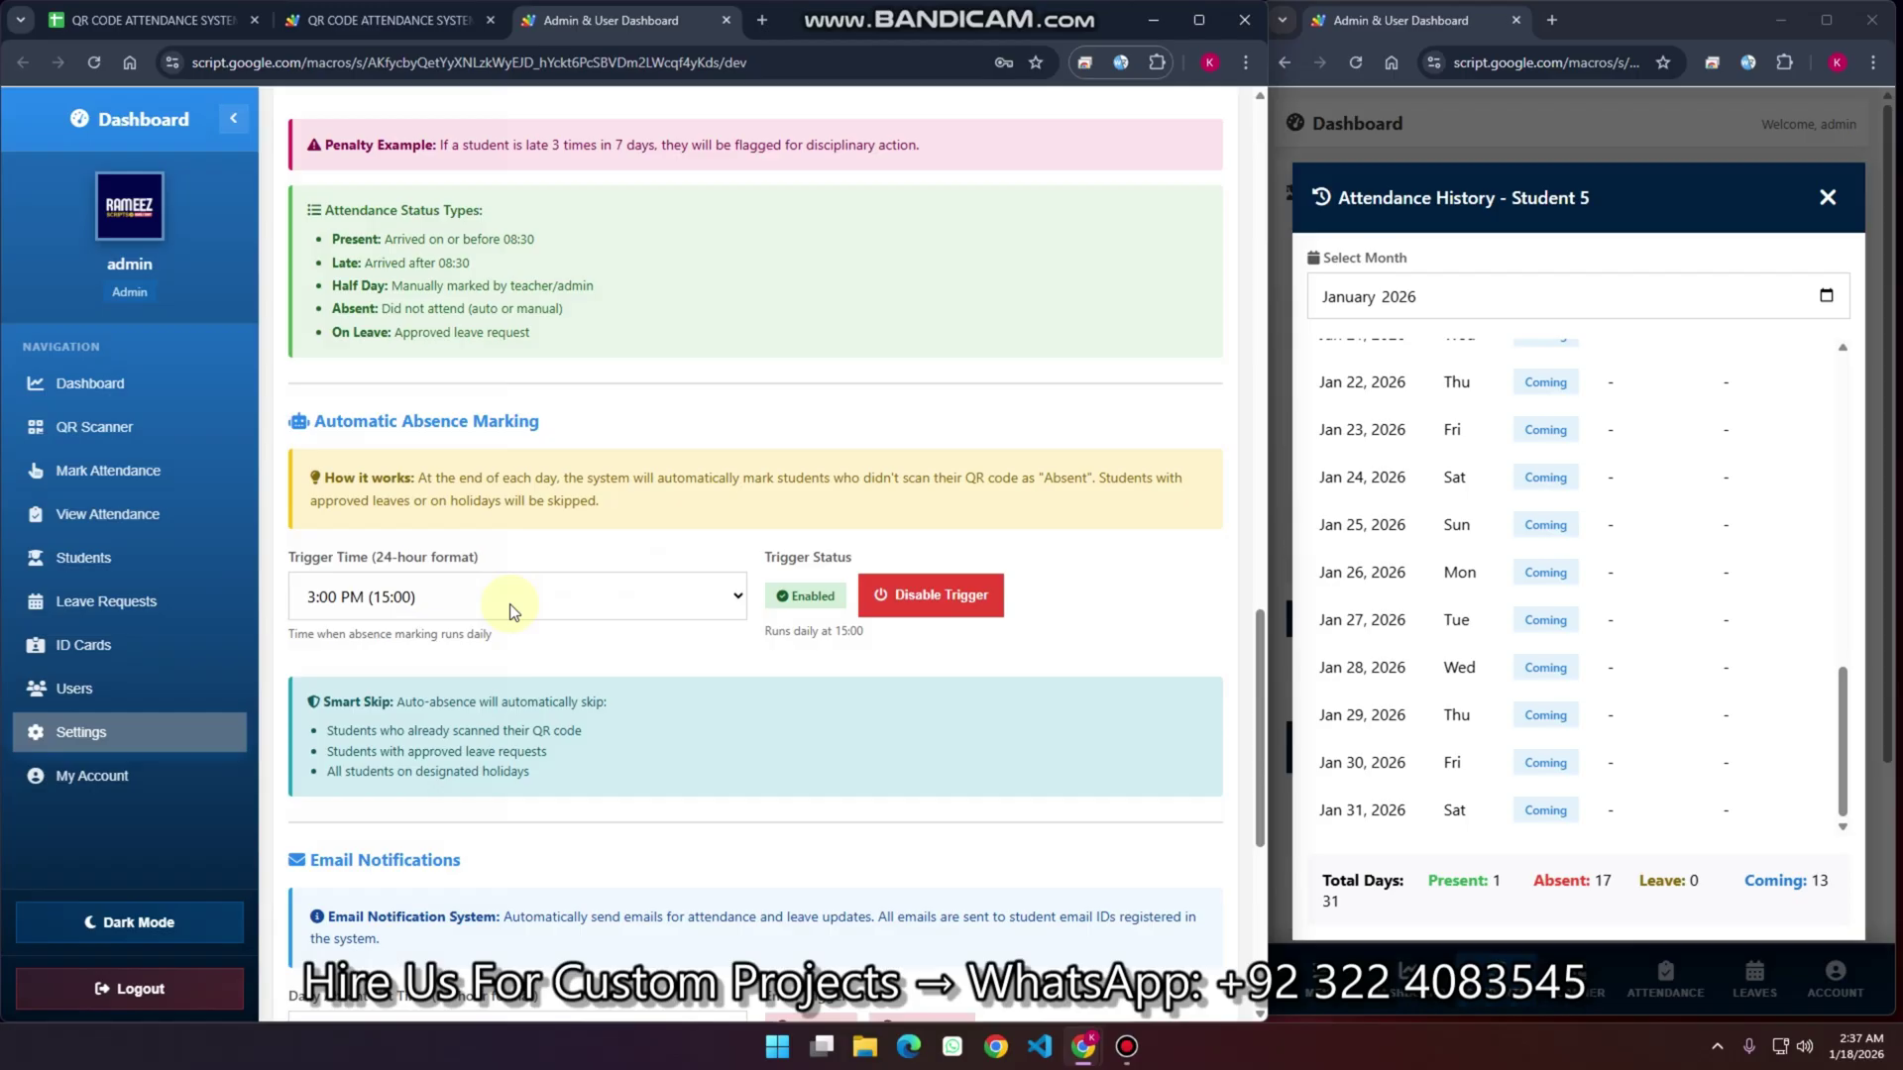
Dismiss Student 5's attendance history and switch the second window to the QR Code Scanner page
{"action": "left_click", "coordinate": [1827, 197]}
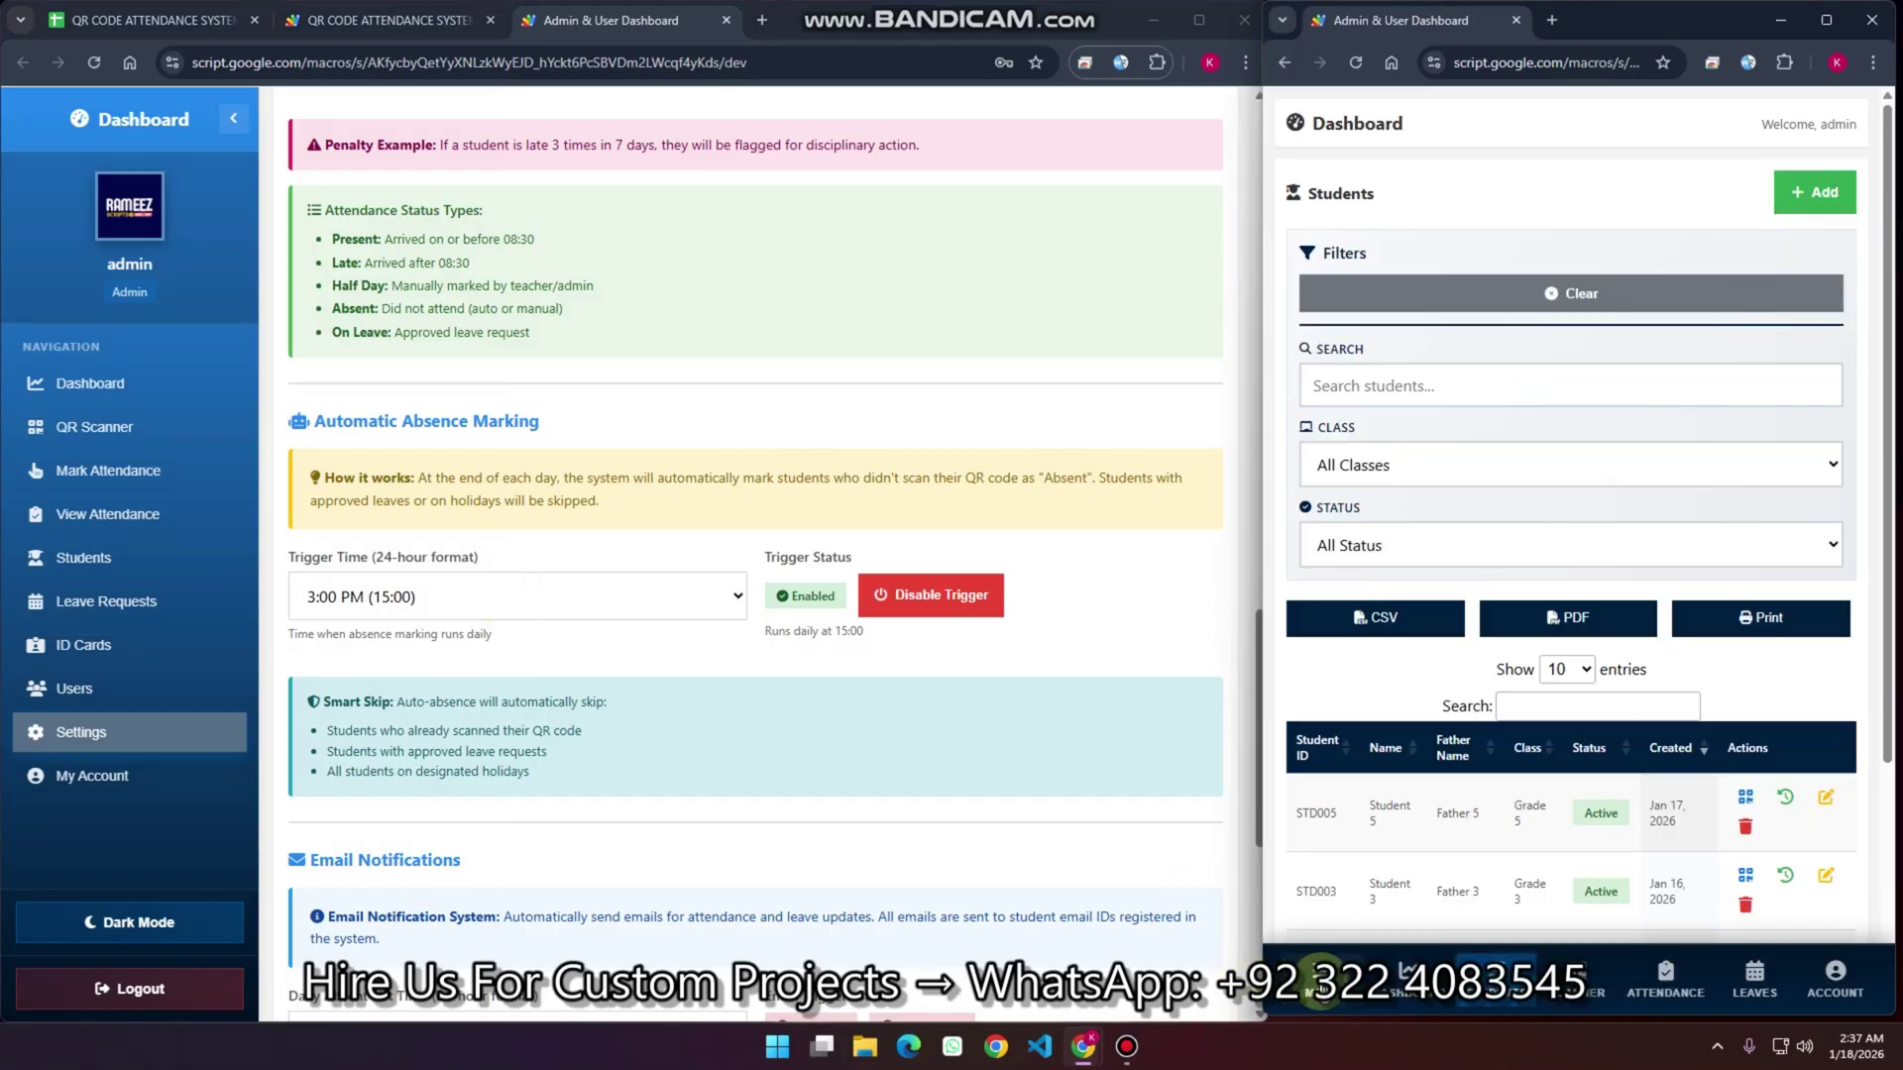
{"action": "left_click", "coordinate": [1321, 982]}
{"action": "left_click", "coordinate": [1377, 429]}
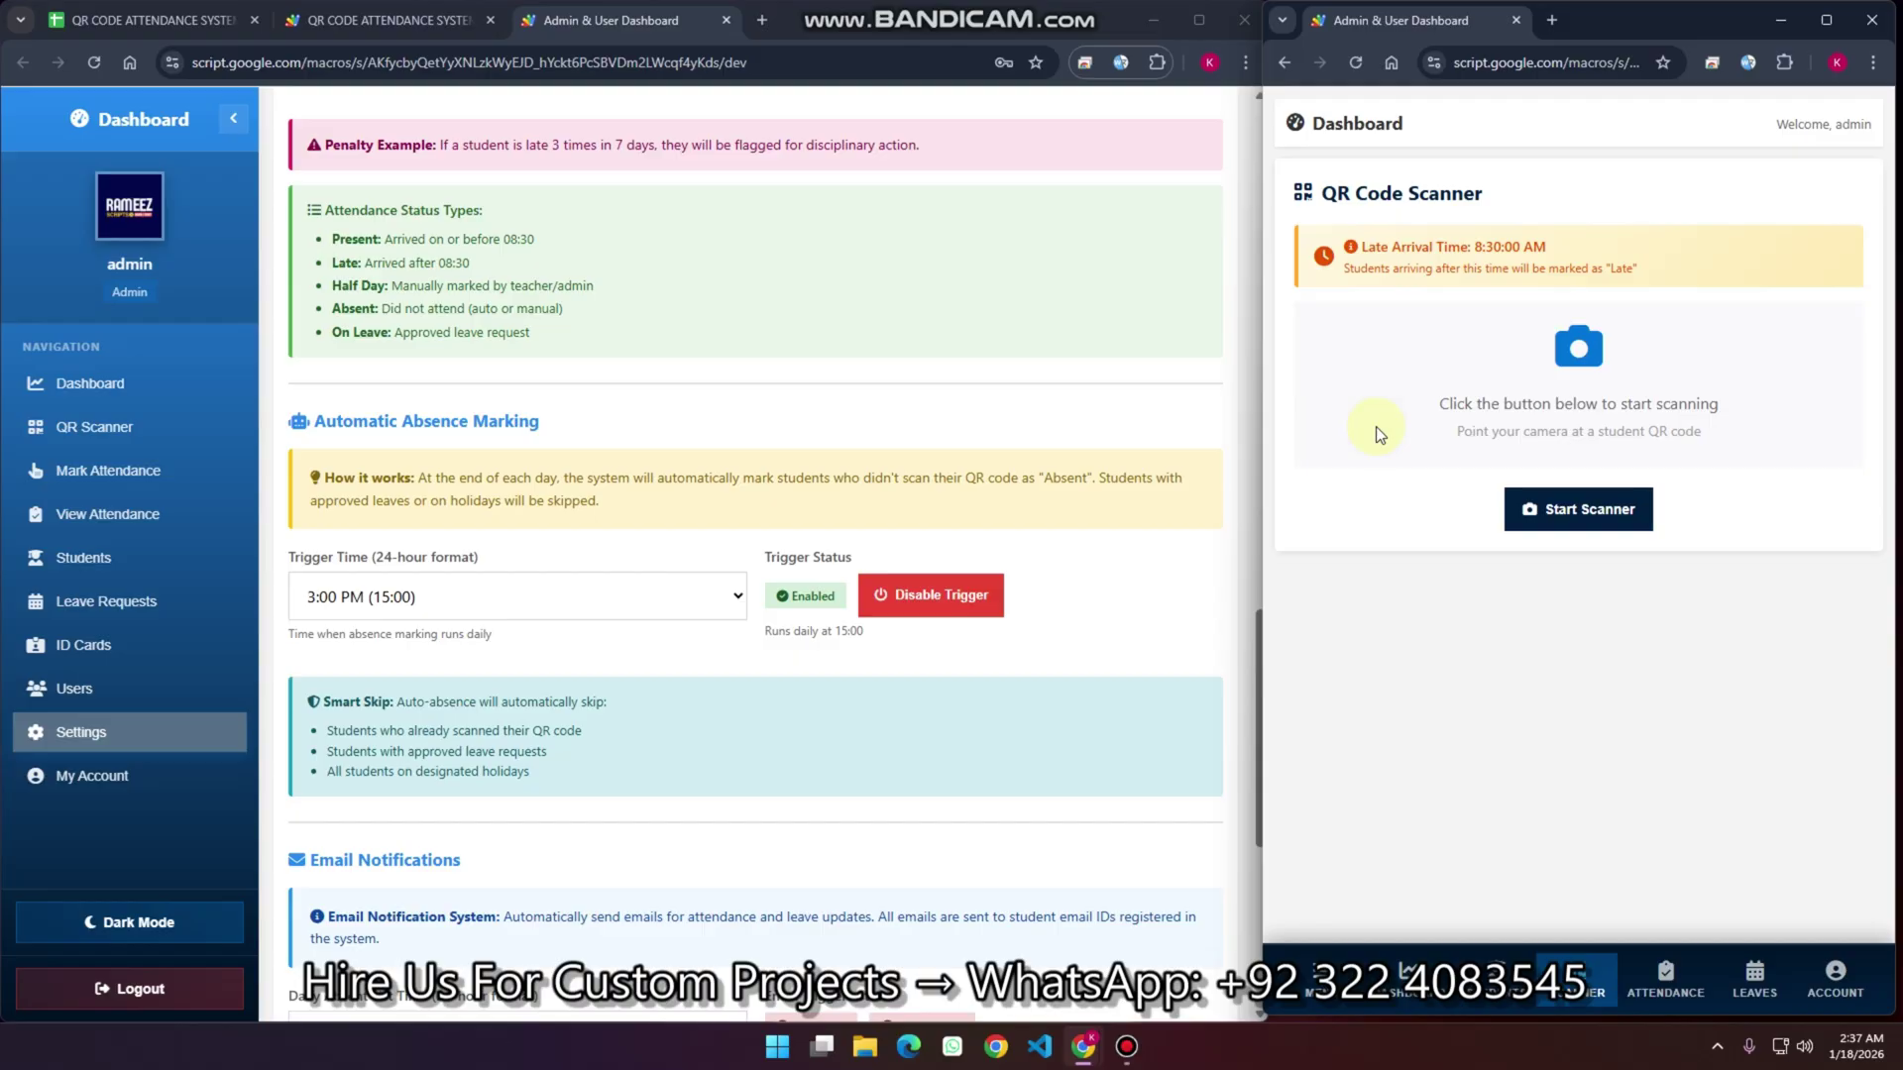